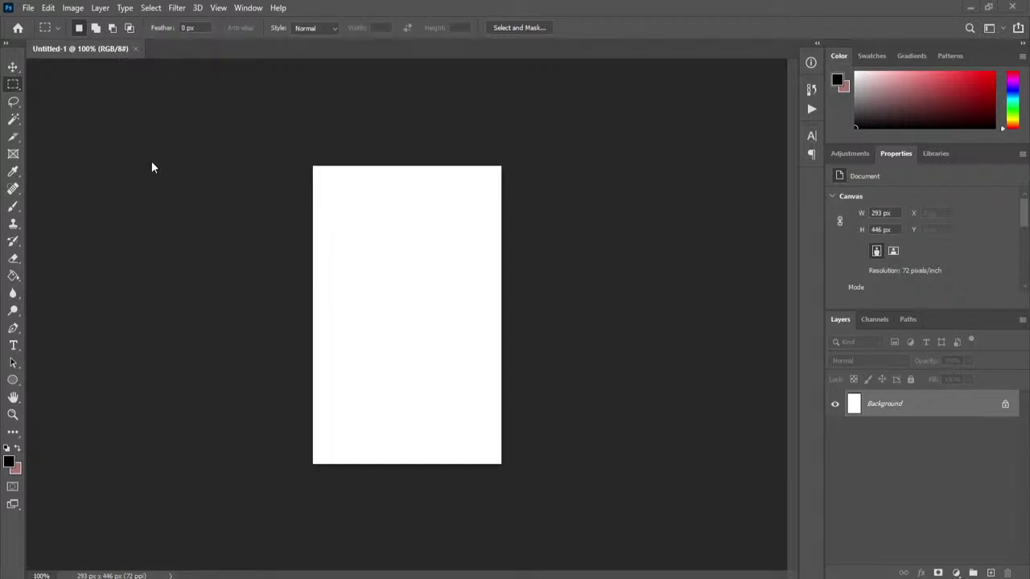
- Close the blank Untitled-1 document and look through the recent files on the home screen
{"action": "left_click", "coordinate": [135, 48]}
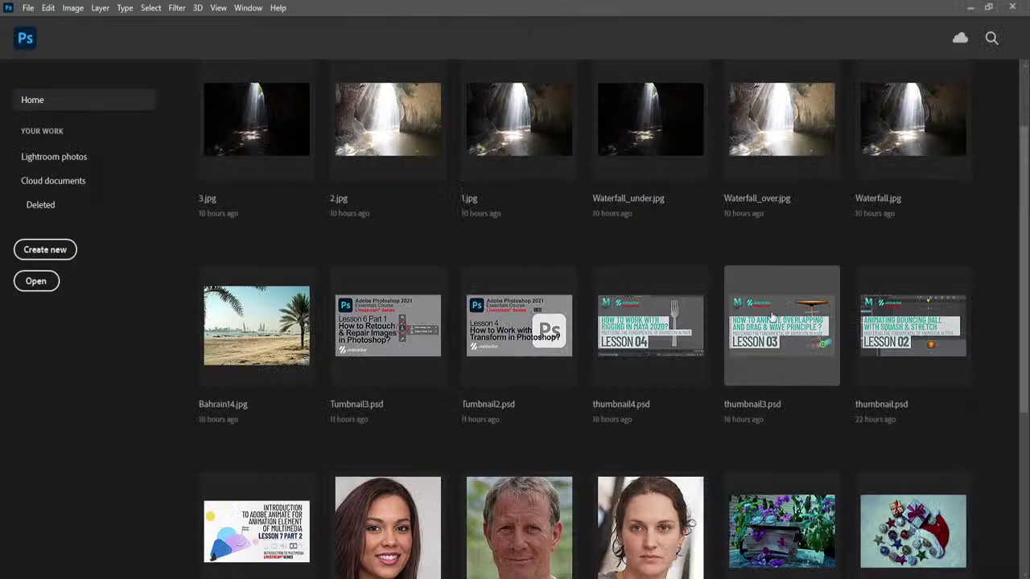
{"action": "scroll", "coordinate": [583, 340], "scroll_direction": "down", "scroll_amount": 3}
{"action": "scroll", "coordinate": [583, 338], "scroll_direction": "up", "scroll_amount": 3}
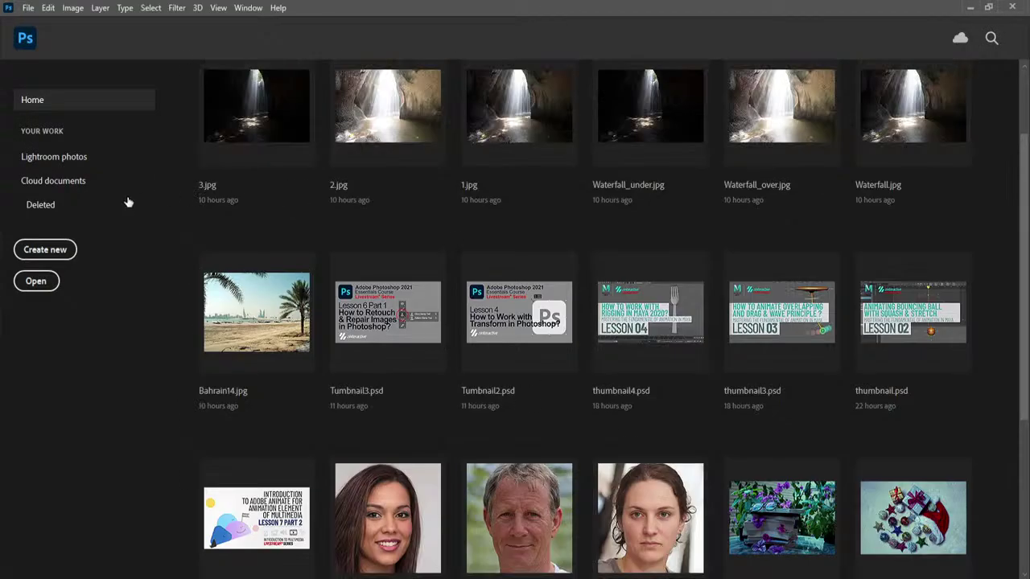
- Open image (4).jpg from the My Sample Image folder inside FA 121 - Sec 1 & 2
{"action": "left_click", "coordinate": [48, 282]}
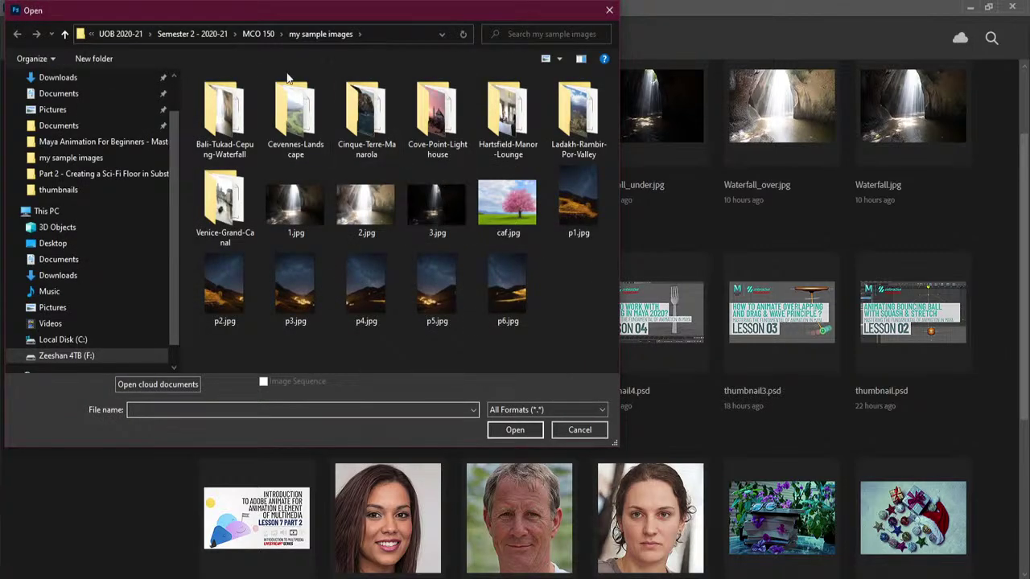
{"action": "left_click", "coordinate": [264, 35]}
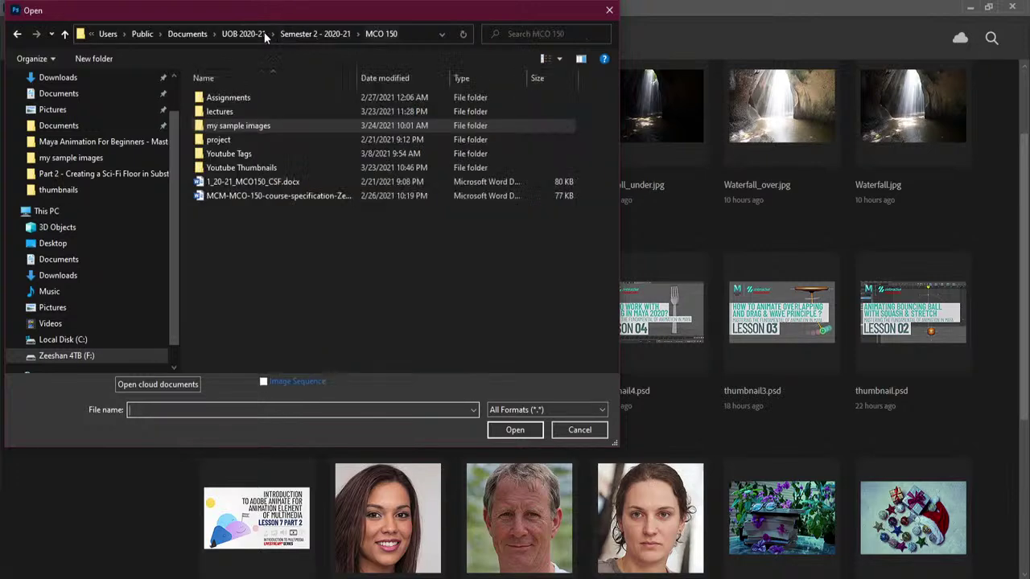
{"action": "left_click", "coordinate": [317, 166]}
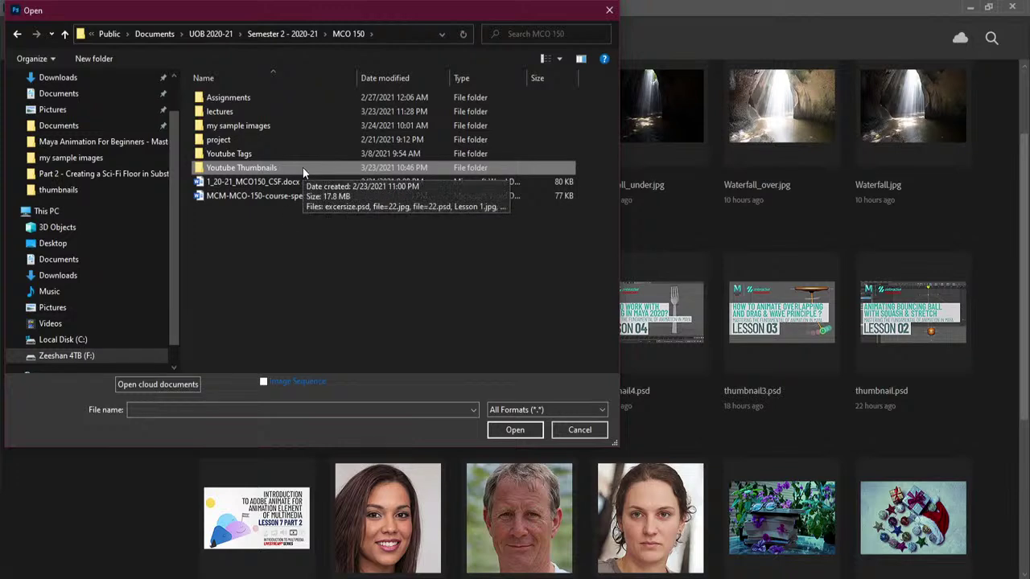
{"action": "double_click", "coordinate": [280, 125]}
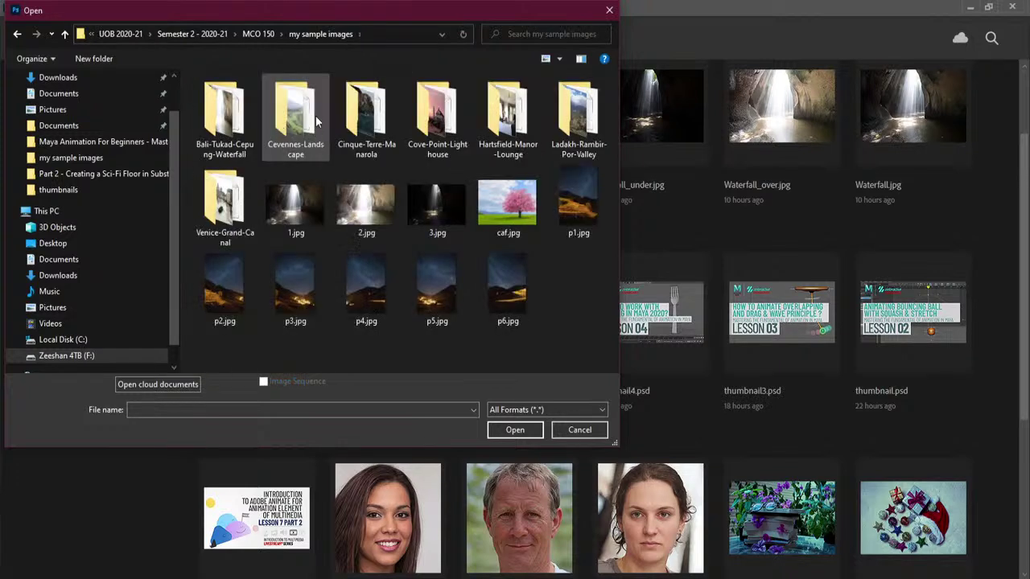
{"action": "left_click", "coordinate": [215, 36]}
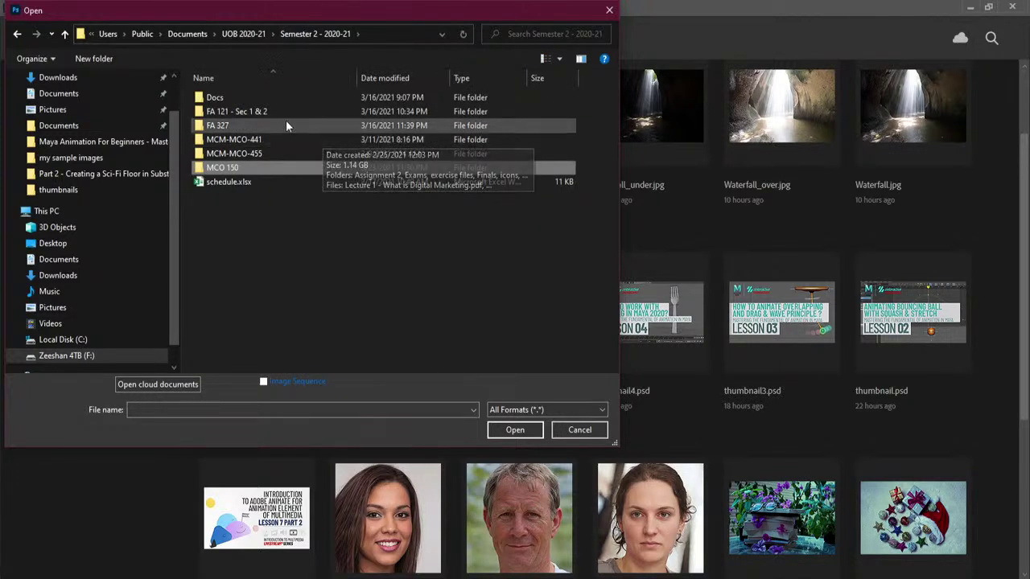
{"action": "double_click", "coordinate": [282, 111]}
{"action": "double_click", "coordinate": [350, 154]}
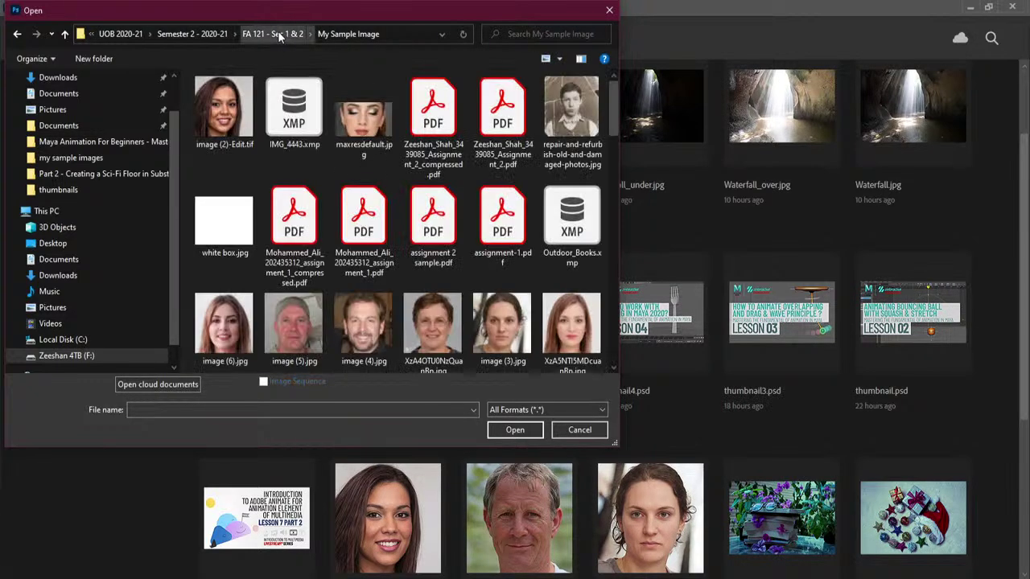
{"action": "left_click", "coordinate": [358, 322]}
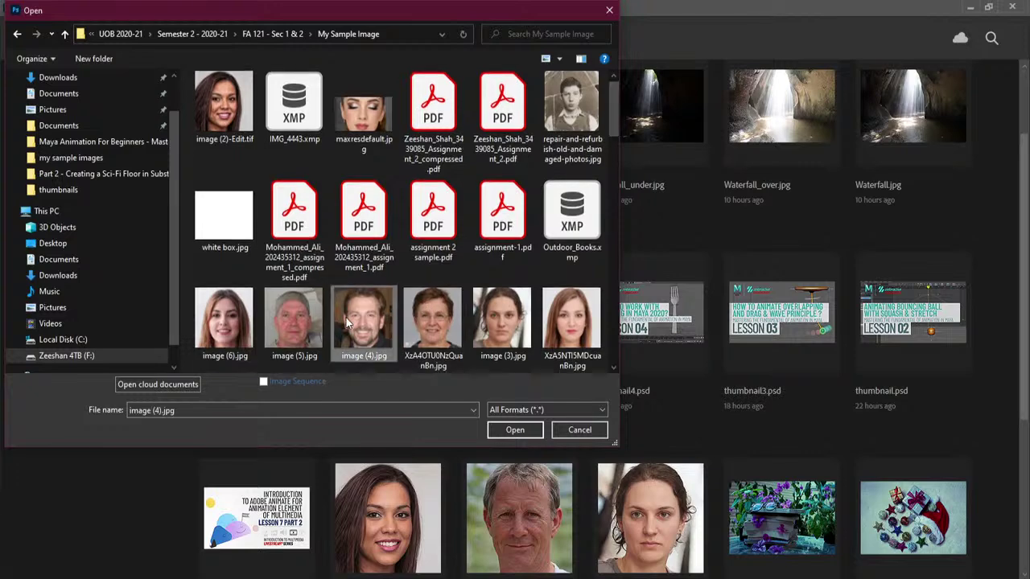
{"action": "left_click", "coordinate": [507, 432]}
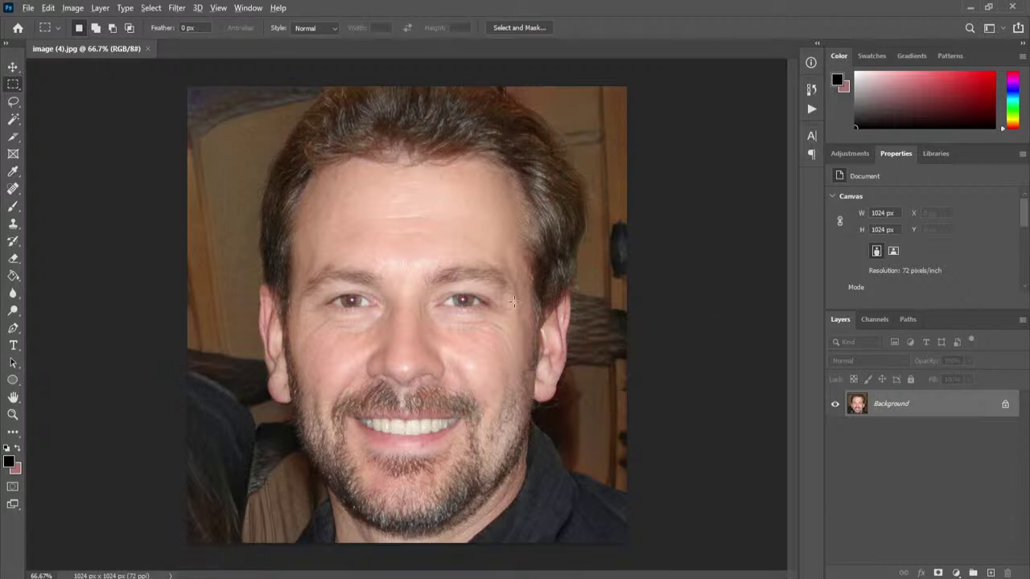
- Correct the red pupil of the eye on the photo's left with the Red Eye Tool at 50% pupil size and 50% darken amount
{"action": "scroll", "coordinate": [390, 292], "scroll_direction": "up", "scroll_amount": 5}
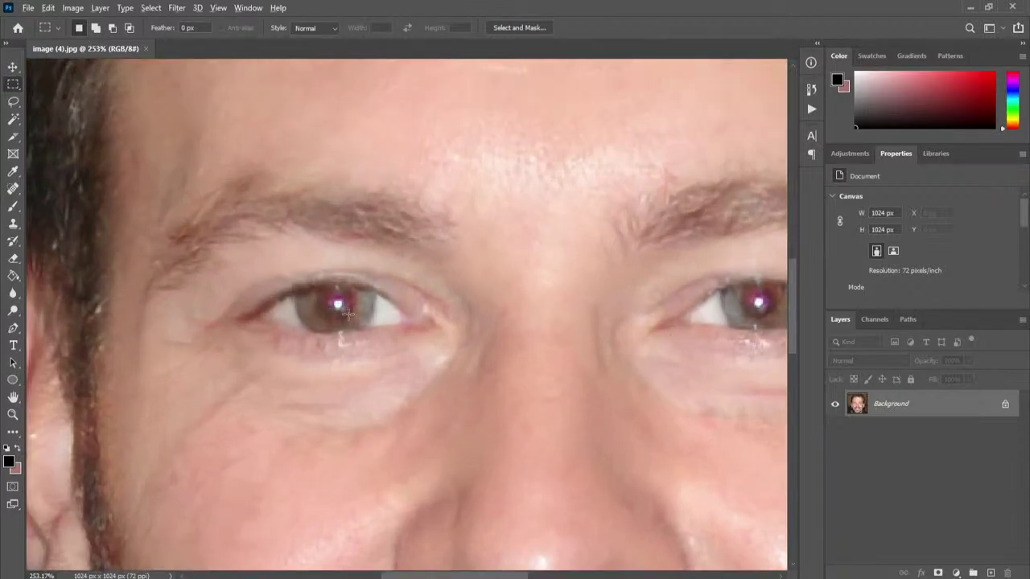
{"action": "scroll", "coordinate": [346, 314], "scroll_direction": "down", "scroll_amount": 2}
{"action": "scroll", "coordinate": [348, 314], "scroll_direction": "down", "scroll_amount": 4}
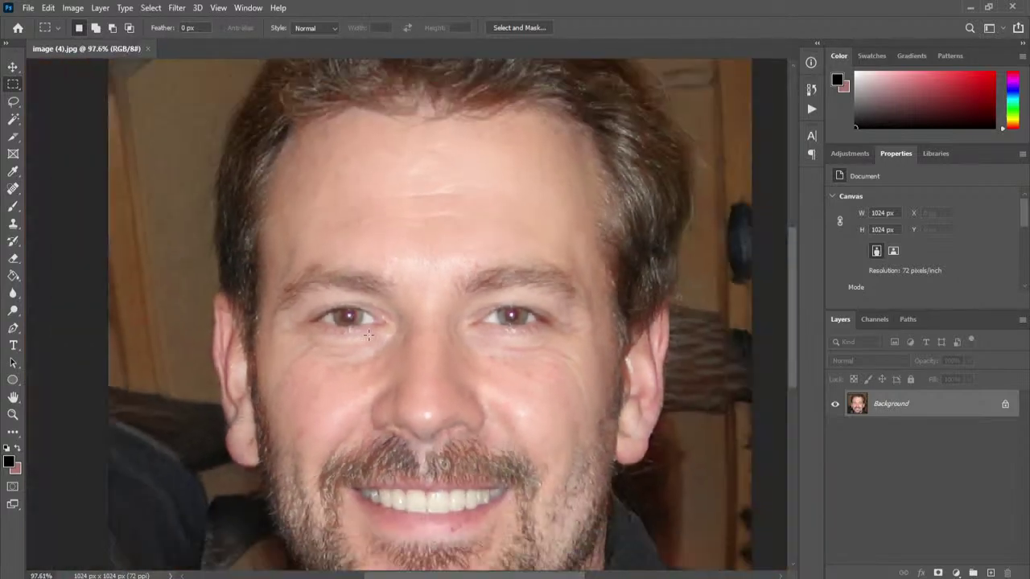
{"action": "scroll", "coordinate": [369, 335], "scroll_direction": "up", "scroll_amount": 4}
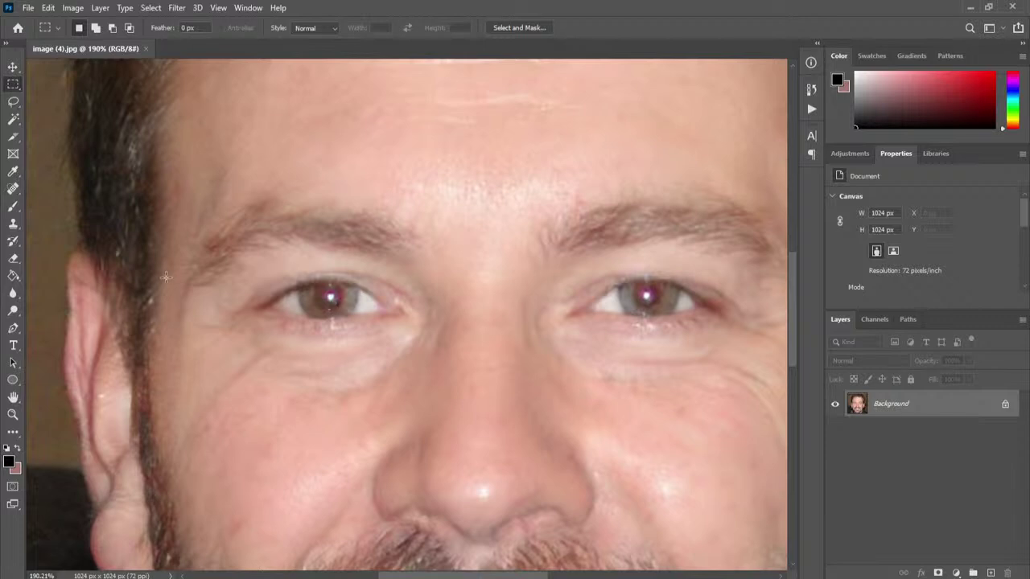
{"action": "left_click", "coordinate": [14, 189]}
{"action": "right_click", "coordinate": [14, 189]}
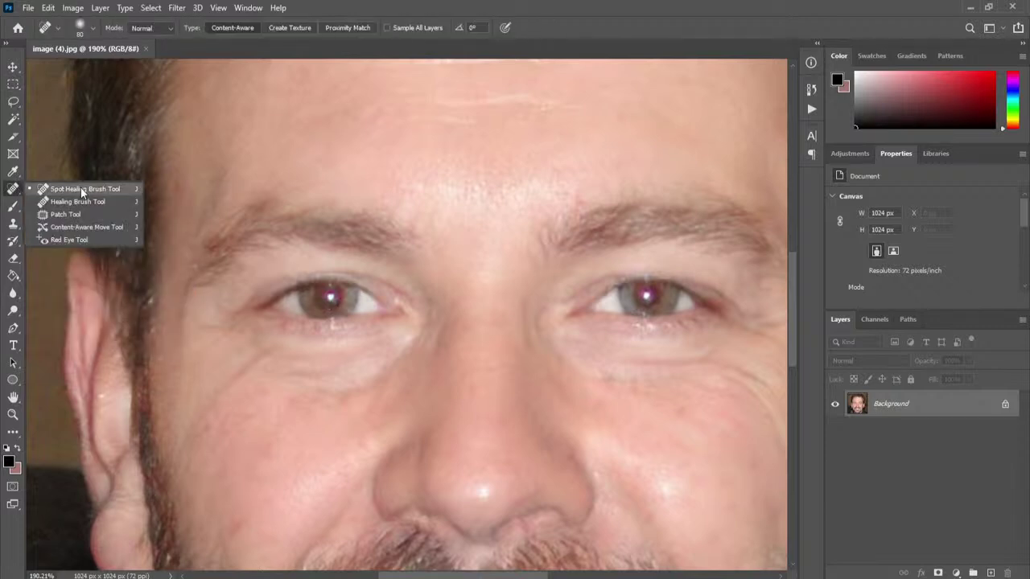
{"action": "left_click", "coordinate": [100, 239]}
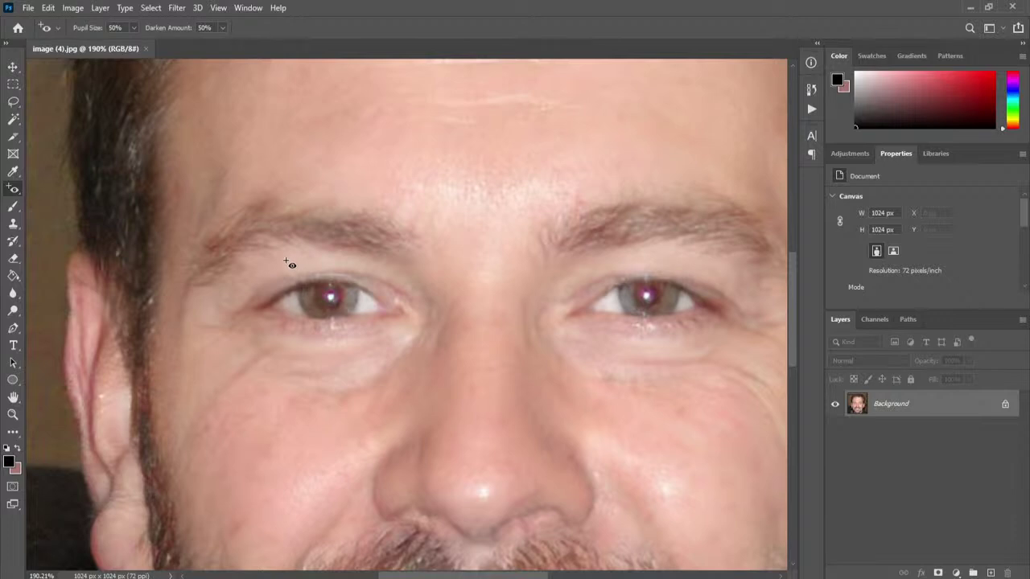
{"action": "left_click_drag", "start_coordinate": [286, 262], "coordinate": [374, 338]}
{"action": "key", "text": "ctrl+z"}
{"action": "left_click", "coordinate": [351, 318]}
{"action": "left_click_drag", "start_coordinate": [303, 282], "coordinate": [359, 321]}
{"action": "left_click_drag", "start_coordinate": [286, 268], "coordinate": [365, 329]}
{"action": "left_click_drag", "start_coordinate": [280, 277], "coordinate": [356, 321]}
{"action": "left_click_drag", "start_coordinate": [261, 257], "coordinate": [375, 335]}
- Set the pupil size to 80% and apply more red-eye corrections to both eyes
{"action": "left_click", "coordinate": [134, 29]}
{"action": "left_click_drag", "start_coordinate": [269, 256], "coordinate": [384, 342]}
{"action": "left_click_drag", "start_coordinate": [278, 268], "coordinate": [385, 351]}
{"action": "left_click_drag", "start_coordinate": [270, 267], "coordinate": [388, 338]}
{"action": "left_click_drag", "start_coordinate": [697, 338], "coordinate": [699, 340]}
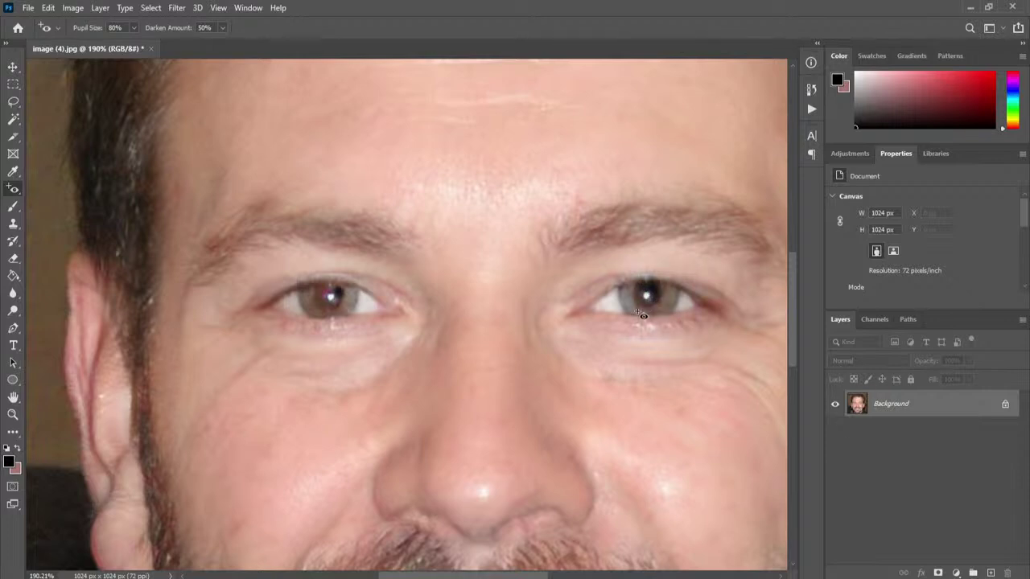
{"action": "left_click", "coordinate": [331, 298]}
- Try a red-eye correction at 25% darken amount on the eye on the photo's right, then undo it
{"action": "left_click", "coordinate": [13, 415]}
{"action": "right_click", "coordinate": [293, 366]}
{"action": "left_click", "coordinate": [334, 386]}
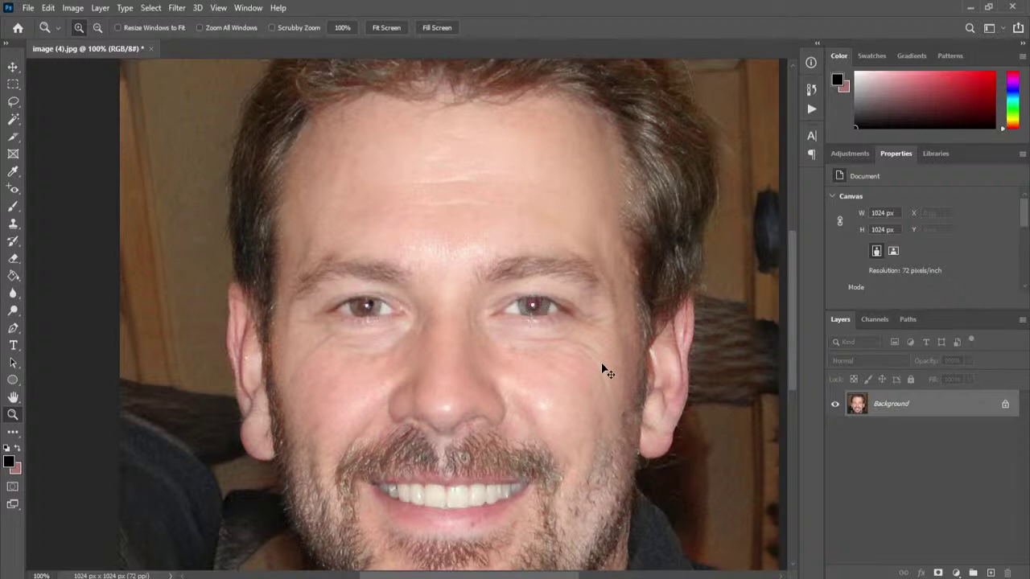
{"action": "left_click_drag", "start_coordinate": [554, 299], "coordinate": [553, 299]}
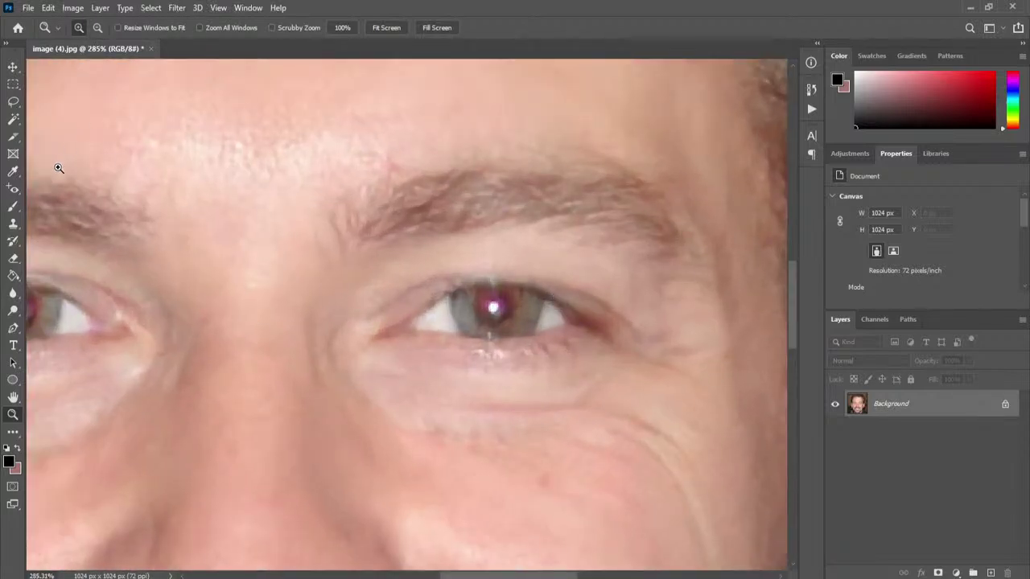
{"action": "left_click", "coordinate": [13, 189]}
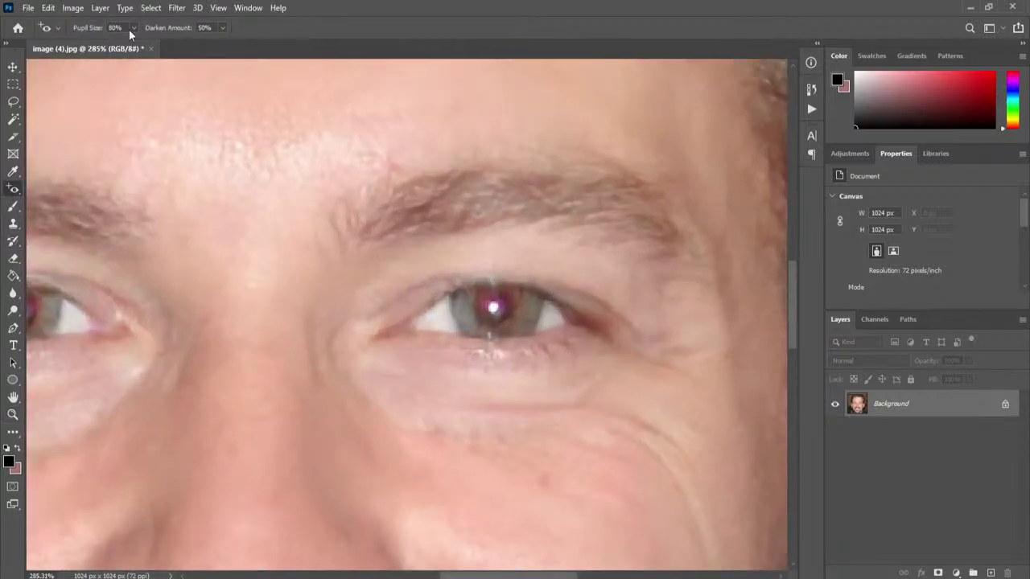
{"action": "left_click", "coordinate": [222, 27]}
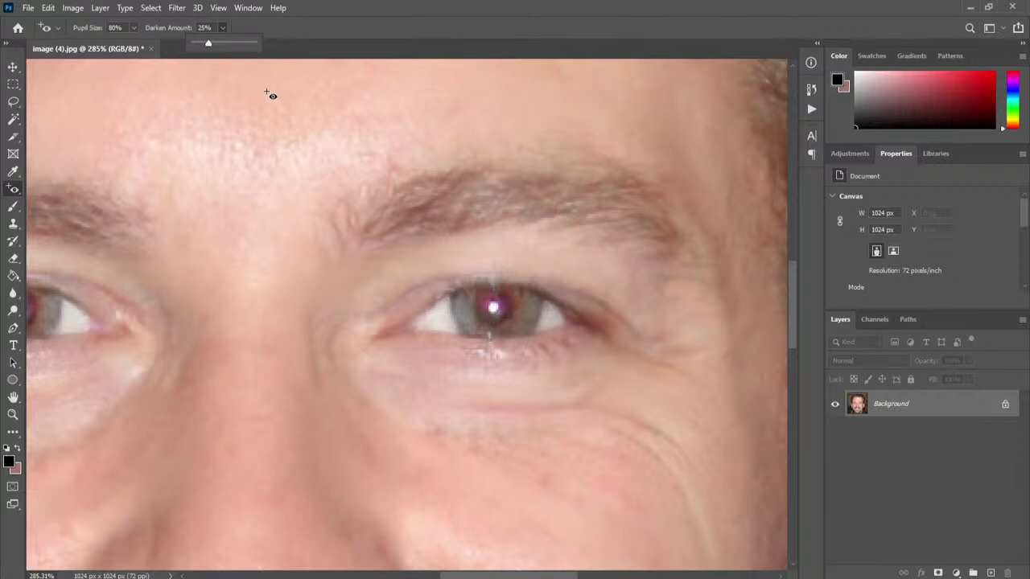
{"action": "left_click_drag", "start_coordinate": [419, 248], "coordinate": [573, 376]}
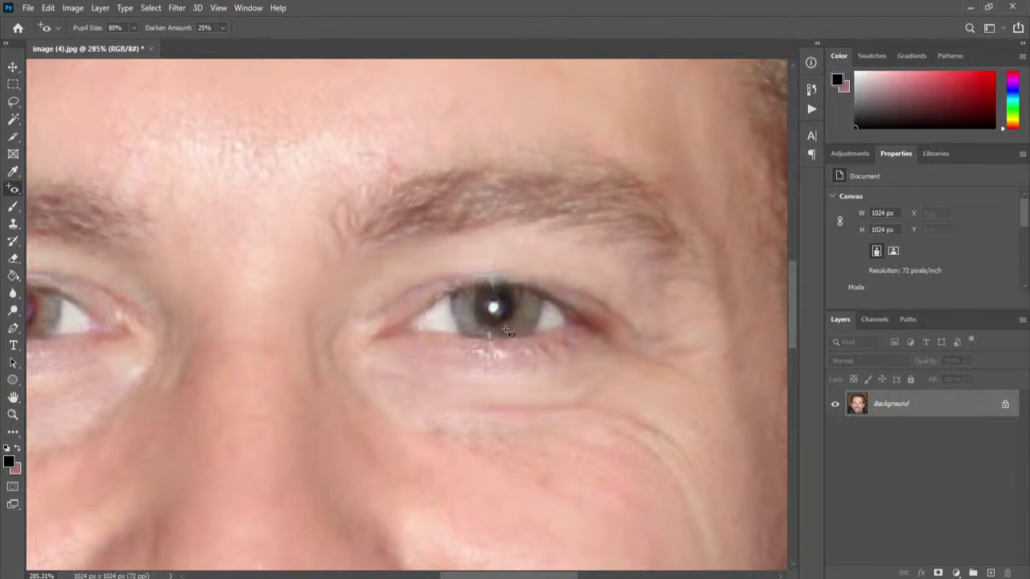
{"action": "key", "text": "ctrl+z"}
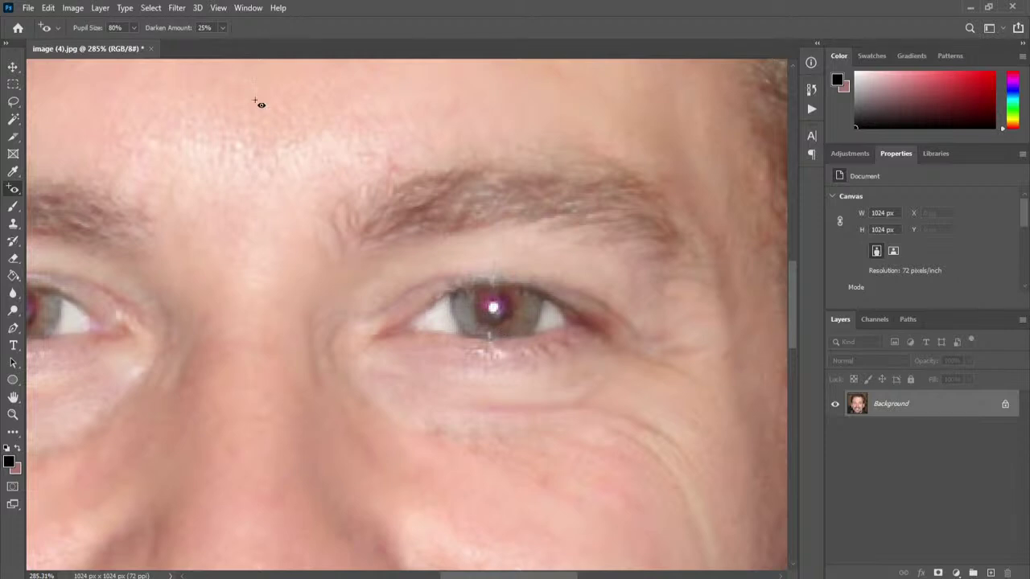
- Set the darken amount to 10% and correct the red pupil of the eye on the photo's right
{"action": "left_click", "coordinate": [224, 29]}
{"action": "left_click_drag", "start_coordinate": [223, 41], "coordinate": [215, 41]}
{"action": "left_click_drag", "start_coordinate": [429, 267], "coordinate": [569, 366]}
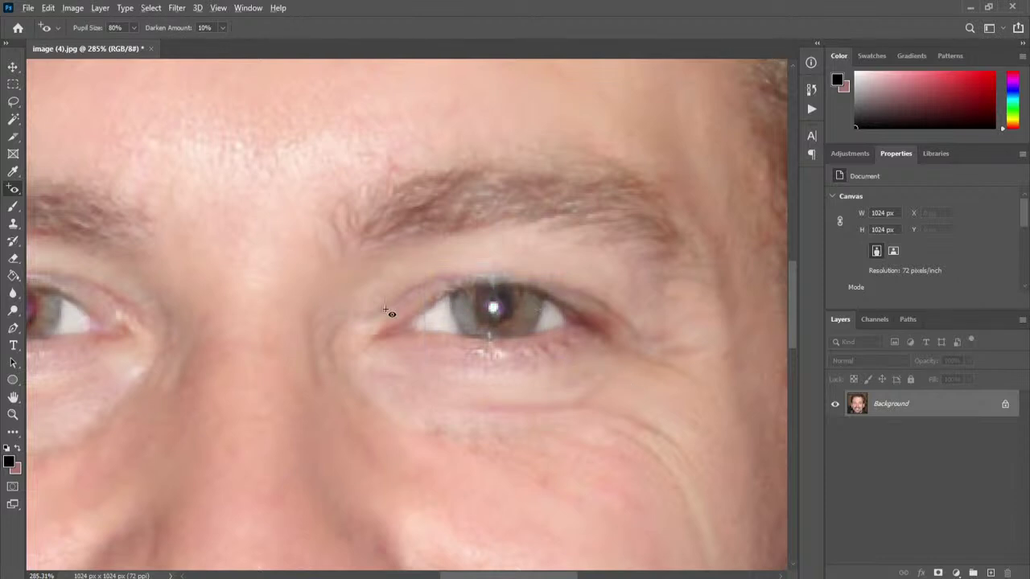
- Compare the whole portrait before and after the red-eye corrections using the original snapshot and the latest history state
{"action": "scroll", "coordinate": [467, 314], "scroll_direction": "down", "scroll_amount": 3}
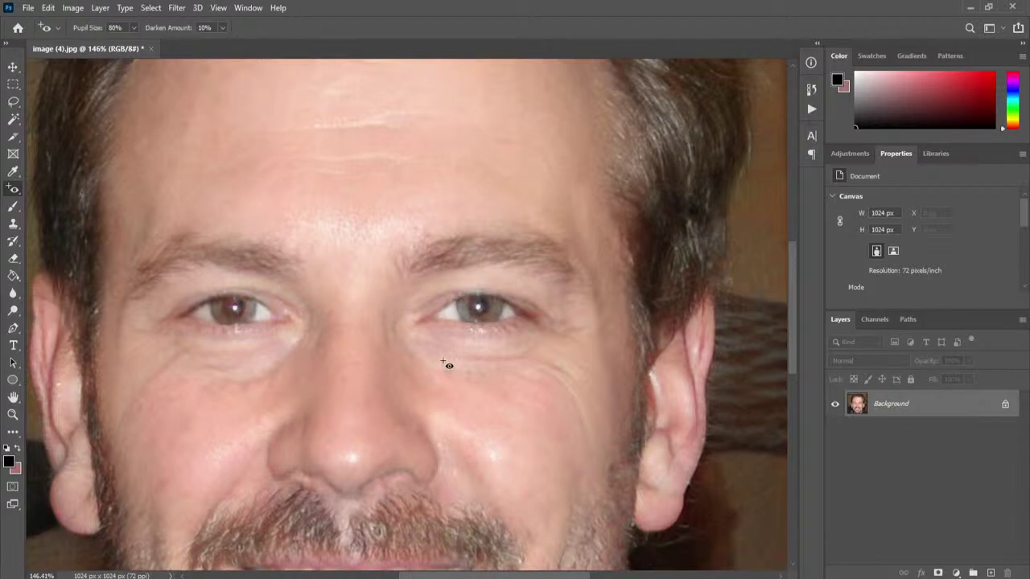
{"action": "scroll", "coordinate": [443, 364], "scroll_direction": "down", "scroll_amount": 2}
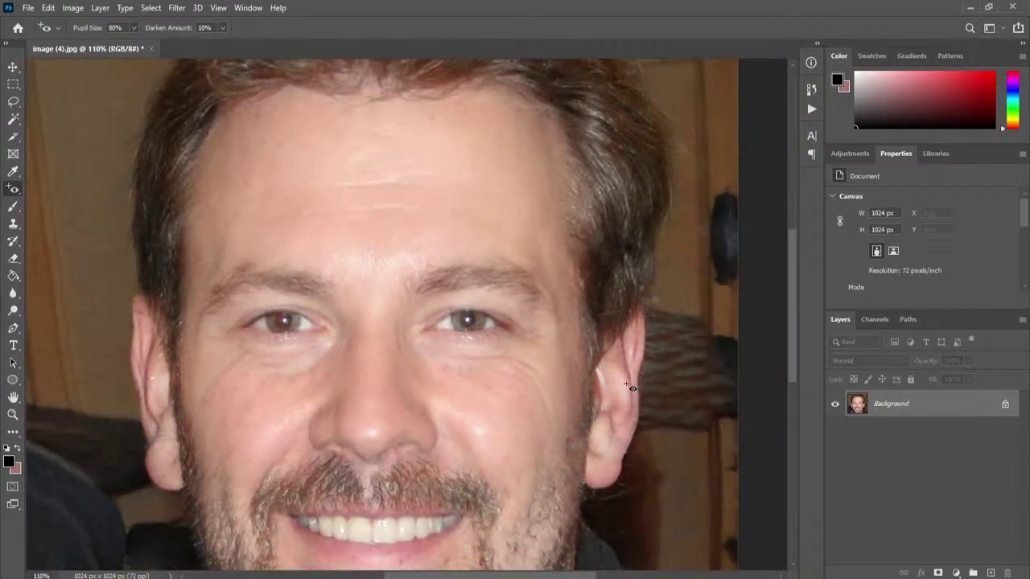
{"action": "left_click", "coordinate": [810, 89]}
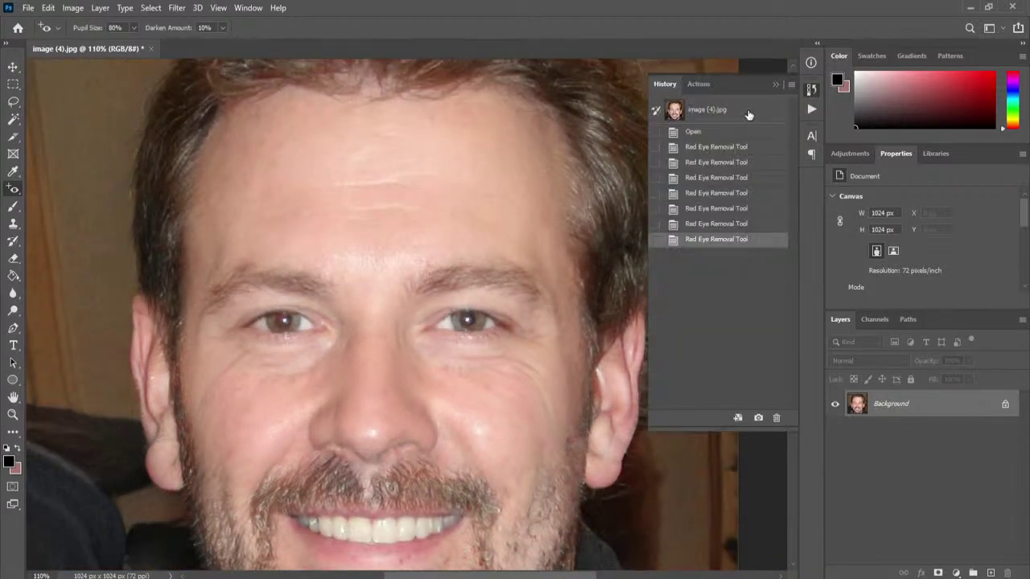
{"action": "left_click", "coordinate": [747, 113]}
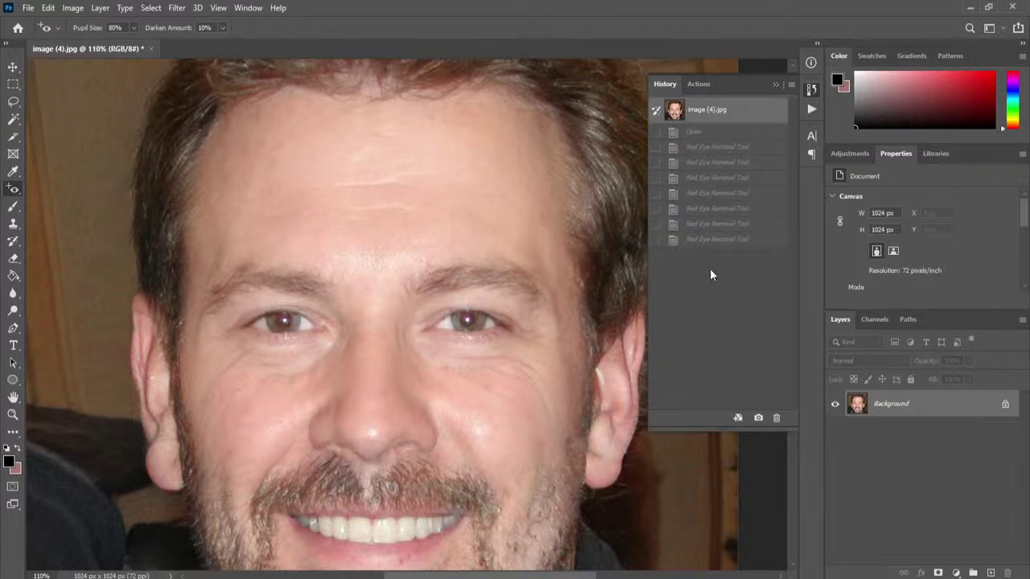
{"action": "left_click", "coordinate": [706, 240]}
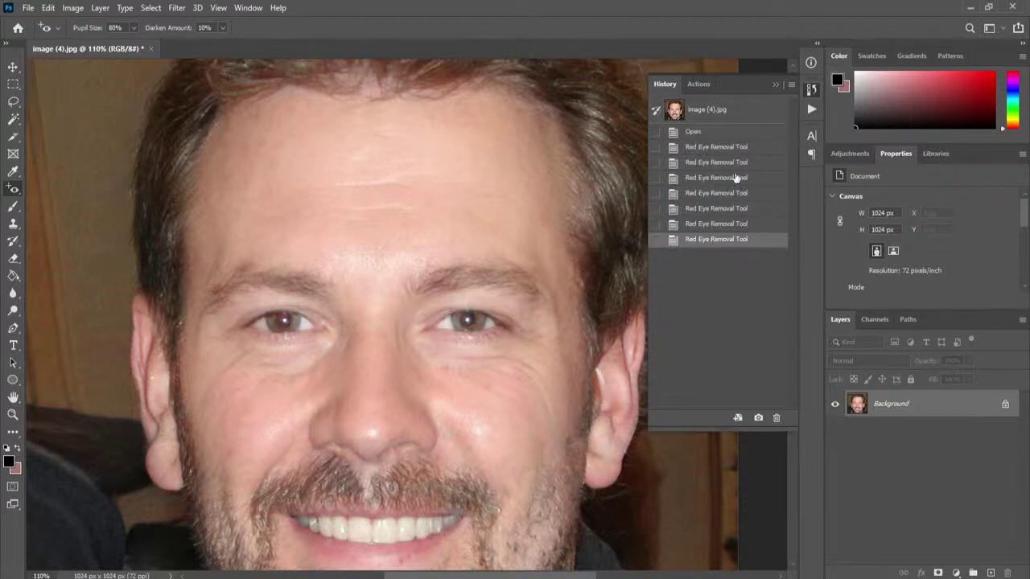
{"action": "left_click", "coordinate": [713, 113]}
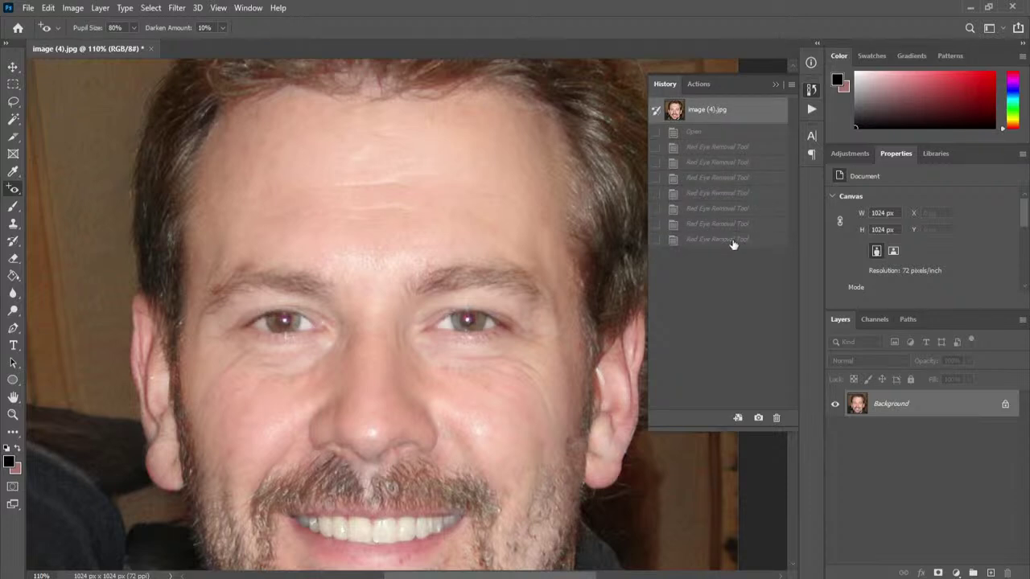
{"action": "left_click", "coordinate": [733, 240]}
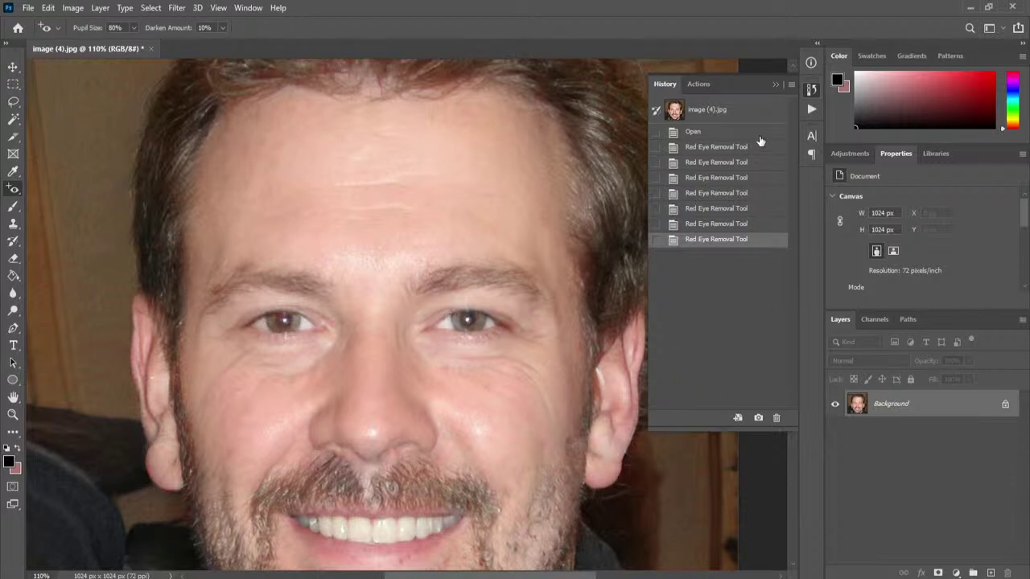
{"action": "left_click", "coordinate": [774, 83]}
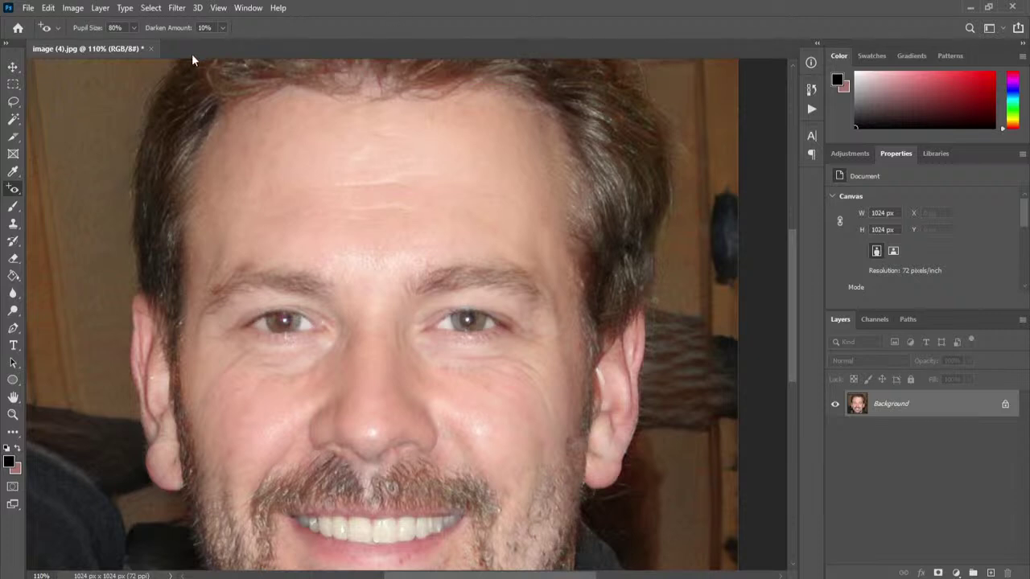
- Close the retouched image (4).jpg document
{"action": "left_click", "coordinate": [150, 49]}
{"action": "left_click", "coordinate": [507, 226]}
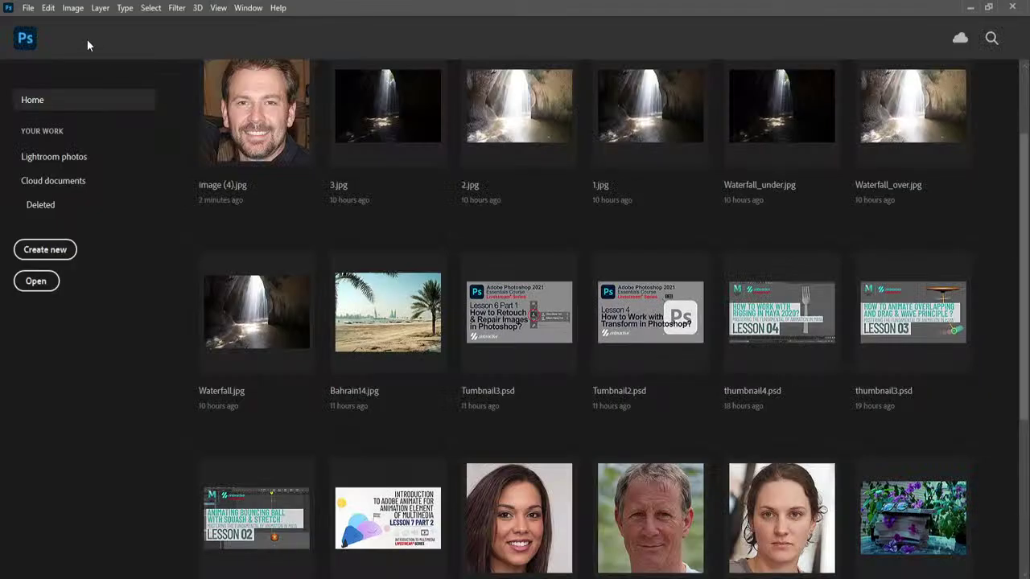
- Open 1.jpg, 2.jpg and 3.jpg together from the MCO 150 my sample images folder
{"action": "left_click", "coordinate": [26, 11]}
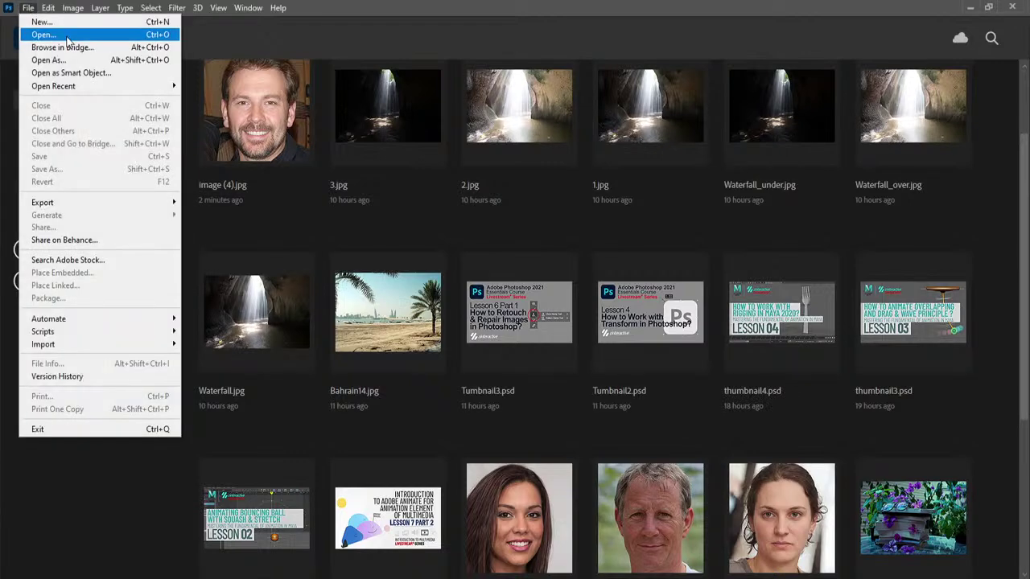
{"action": "left_click", "coordinate": [40, 32]}
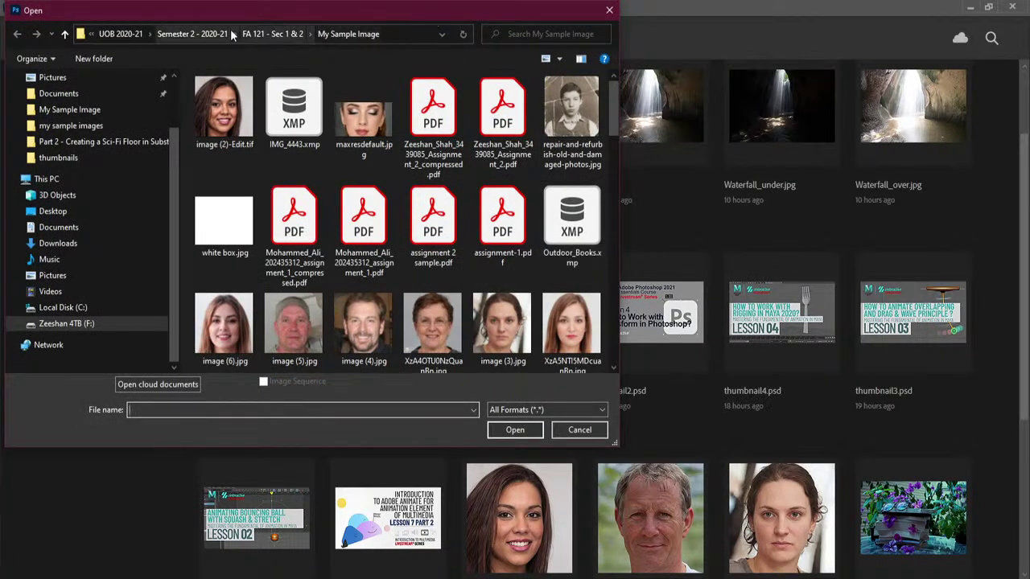
{"action": "left_click", "coordinate": [191, 33]}
{"action": "double_click", "coordinate": [287, 167]}
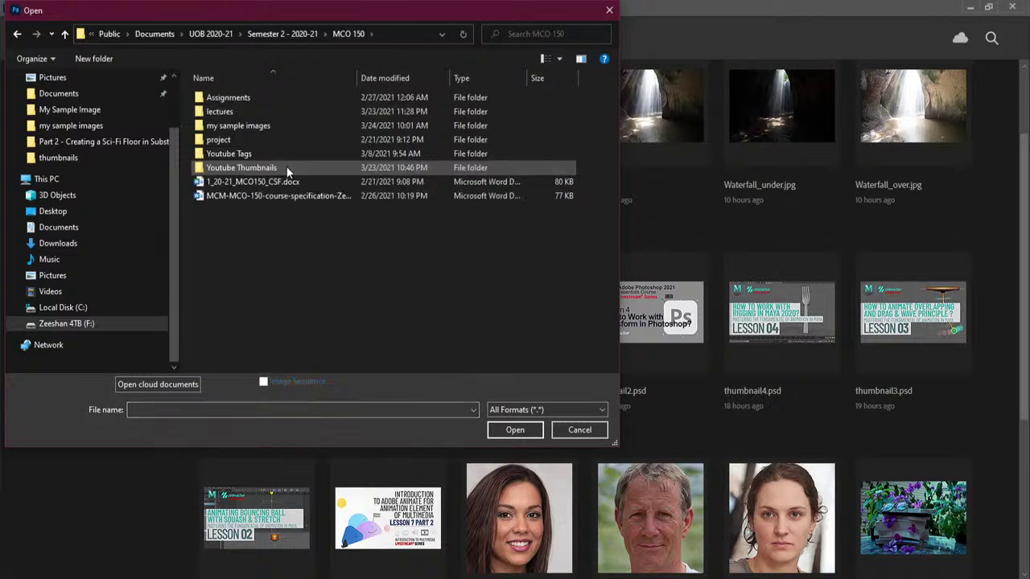
{"action": "double_click", "coordinate": [291, 129]}
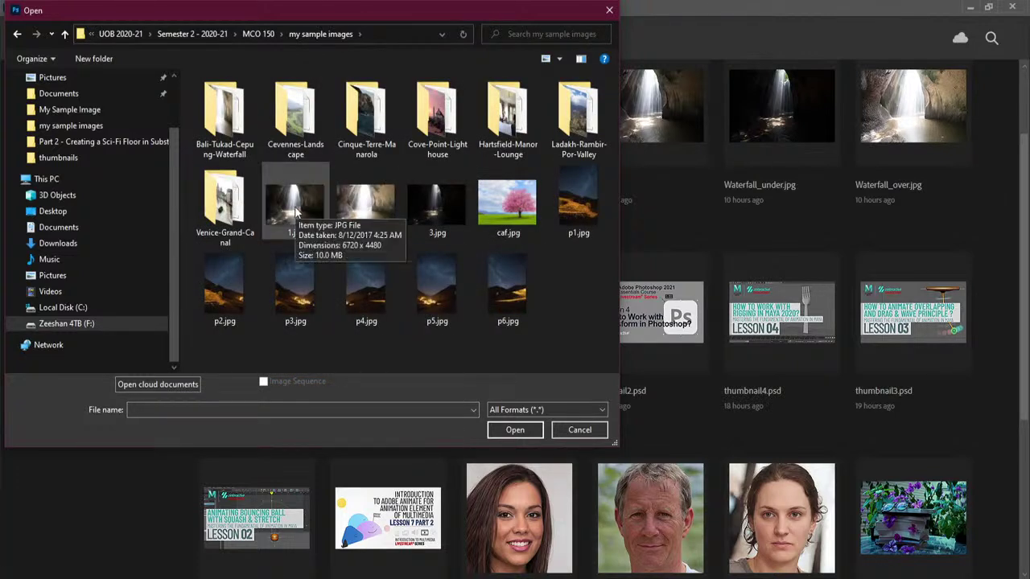
{"action": "left_click", "coordinate": [294, 203]}
{"action": "left_click", "coordinate": [425, 205], "text": "shift"}
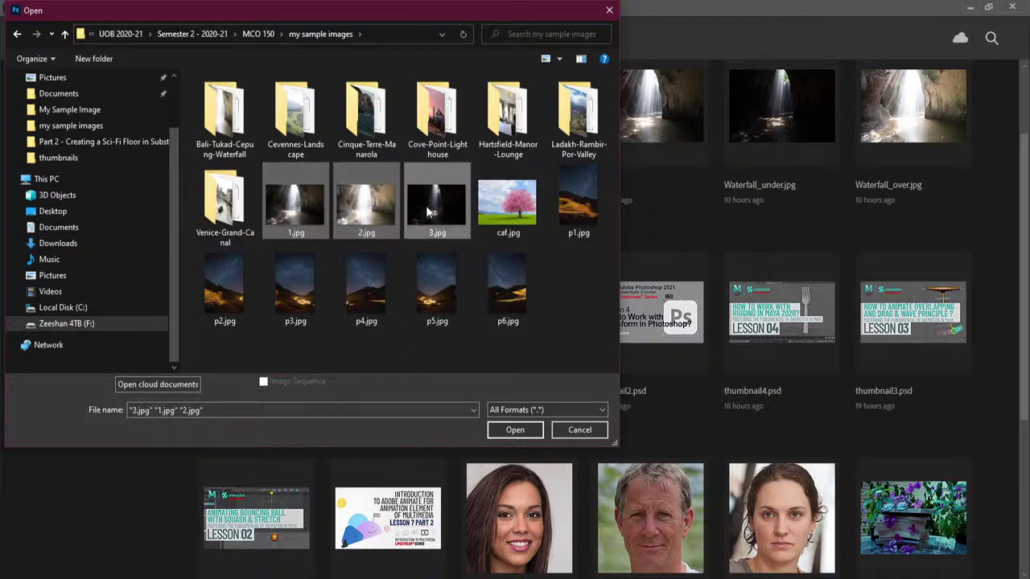
{"action": "left_click", "coordinate": [514, 430]}
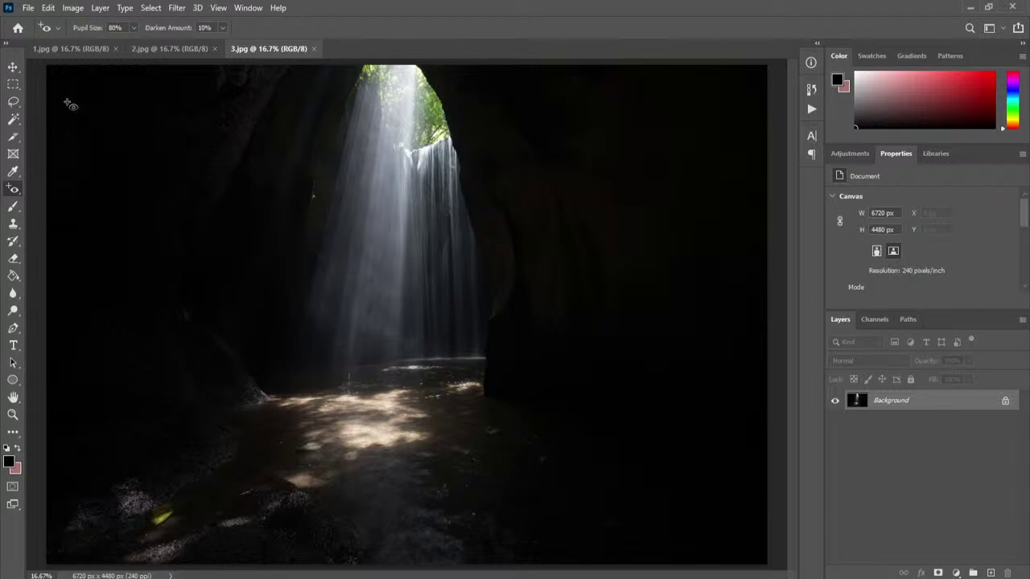
- Compare the three waterfall exposures by viewing 1.jpg, 2.jpg and 3.jpg in turn
{"action": "left_click", "coordinate": [13, 67]}
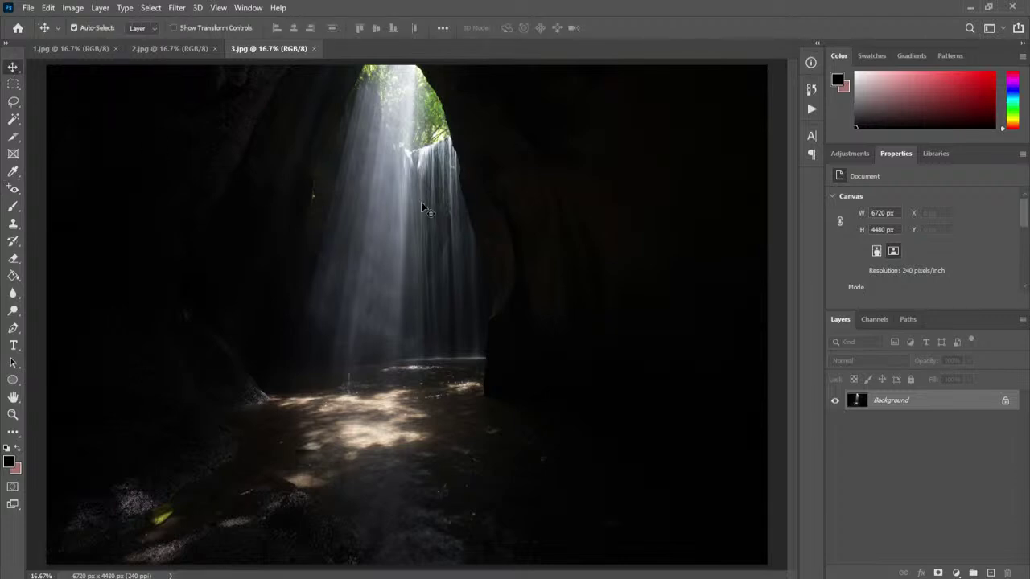
{"action": "left_click", "coordinate": [191, 49]}
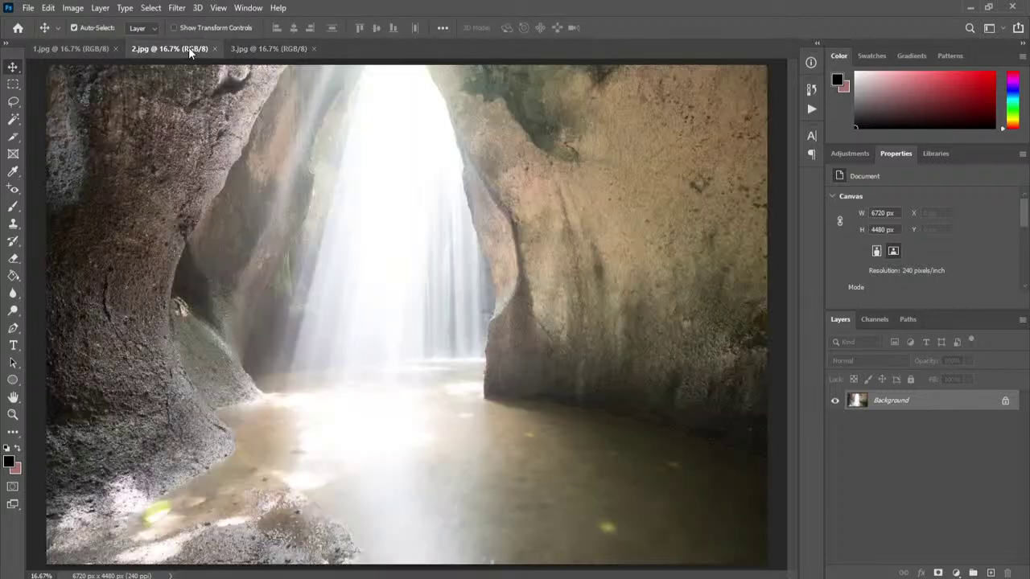
{"action": "left_click", "coordinate": [91, 51]}
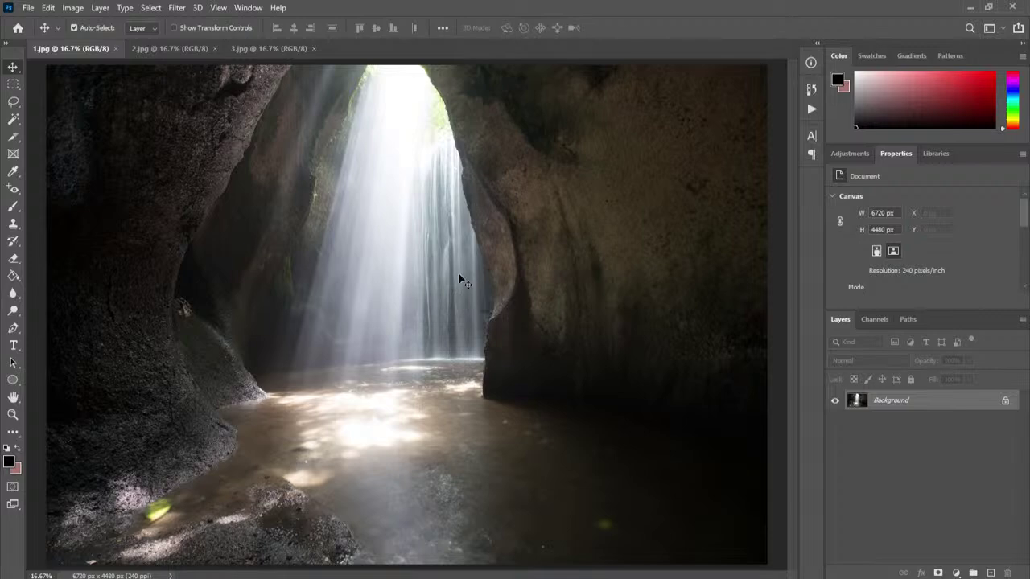
{"action": "left_click", "coordinate": [168, 48]}
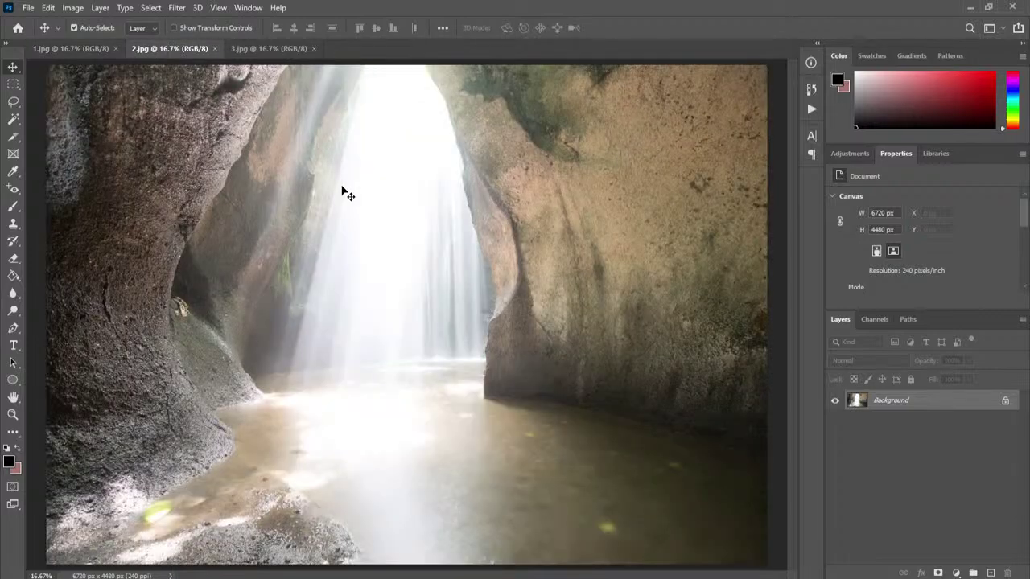
{"action": "left_click", "coordinate": [243, 49]}
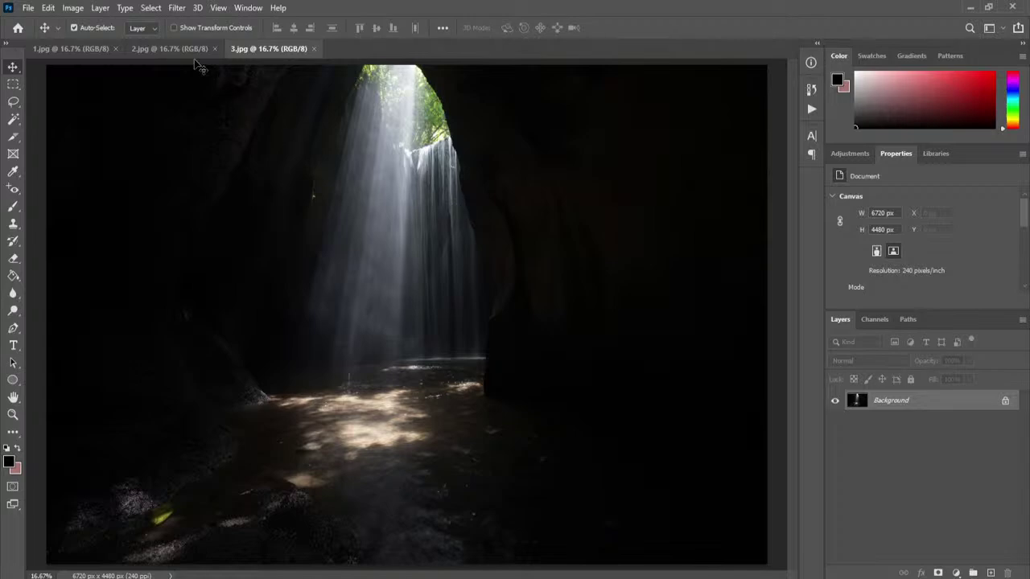
{"action": "left_click", "coordinate": [94, 50]}
- Copy the whole bright 2.jpg image and paste it as a new layer above the Background in 1.jpg
{"action": "left_click", "coordinate": [171, 48]}
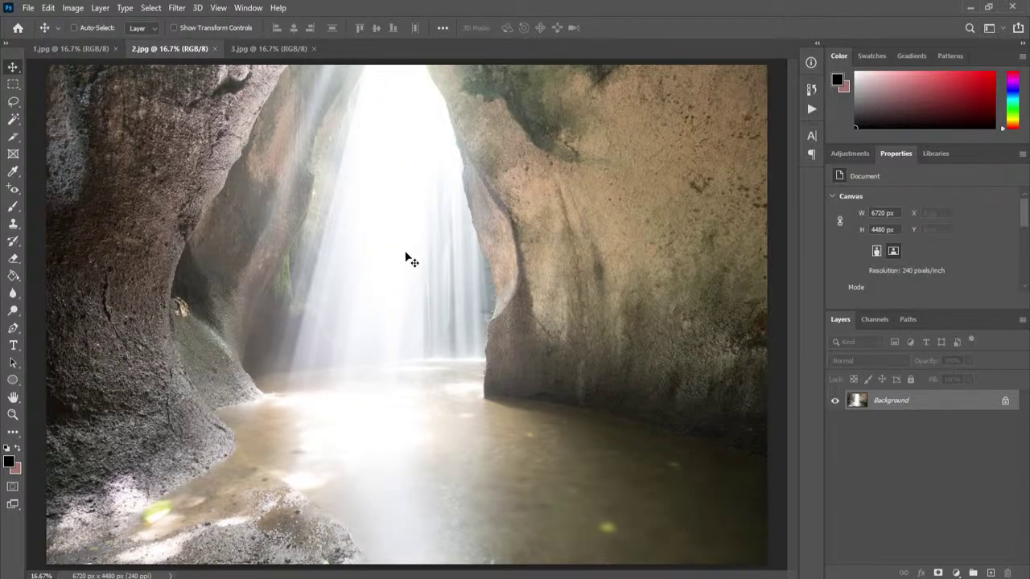
{"action": "left_click", "coordinate": [72, 49]}
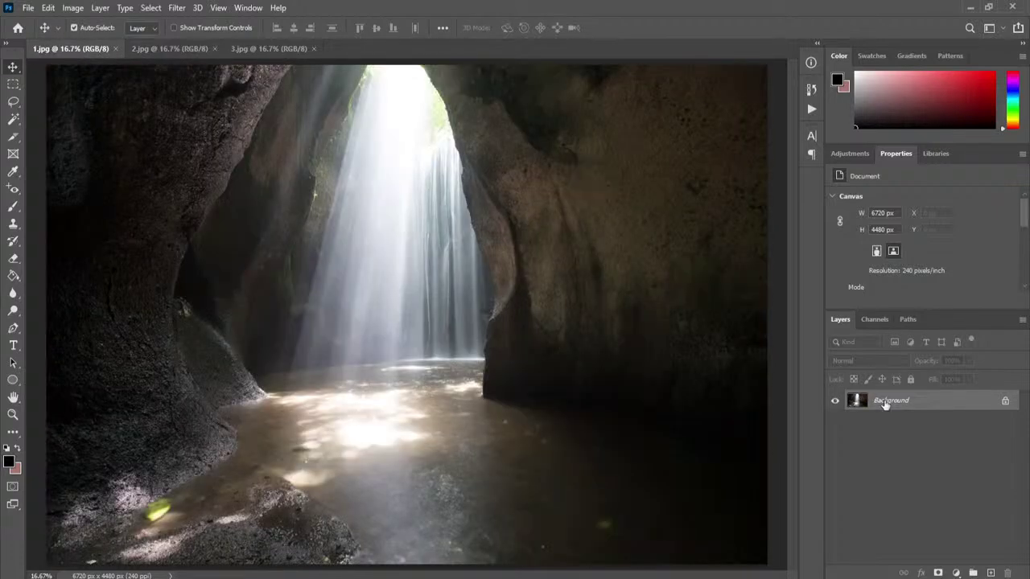
{"action": "key", "text": "ctrl+v"}
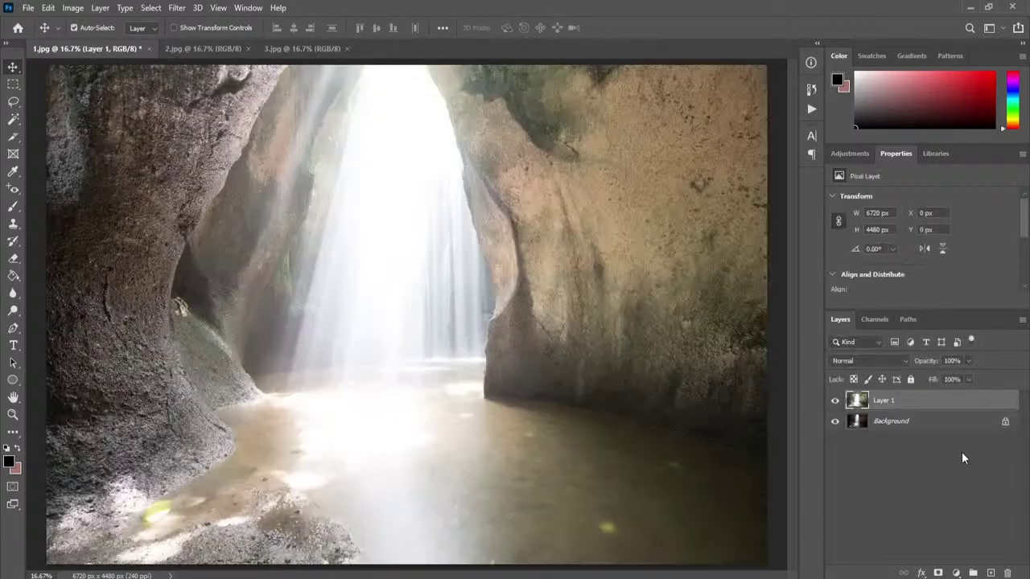
- Copy the whole dark 3.jpg image into 1.jpg as the topmost layer, and close the 2.jpg and 3.jpg documents
{"action": "left_click", "coordinate": [296, 51]}
{"action": "key", "text": "ctrl+a"}
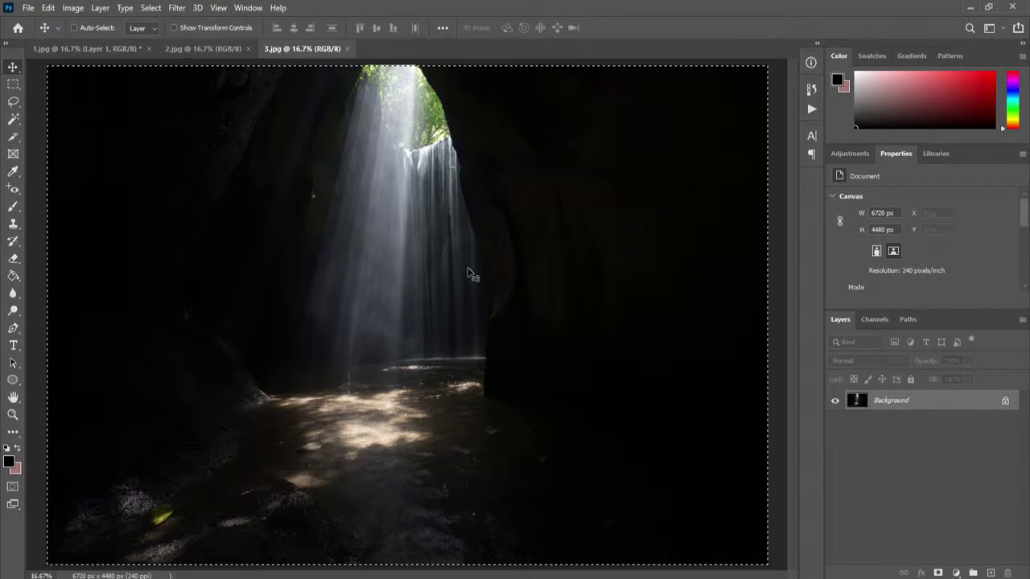
{"action": "left_click", "coordinate": [121, 50]}
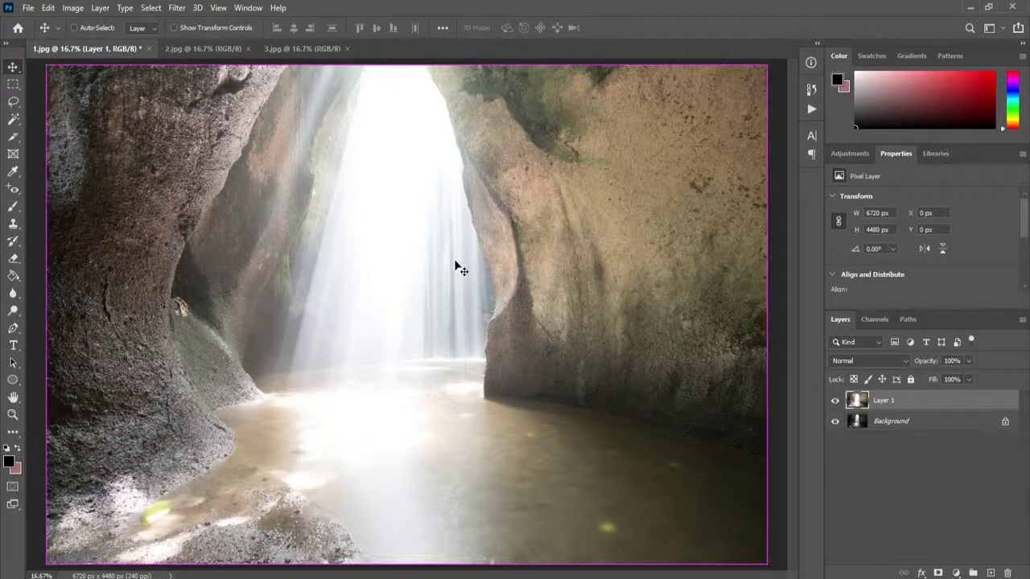
{"action": "key", "text": "ctrl+v"}
{"action": "left_click", "coordinate": [248, 49]}
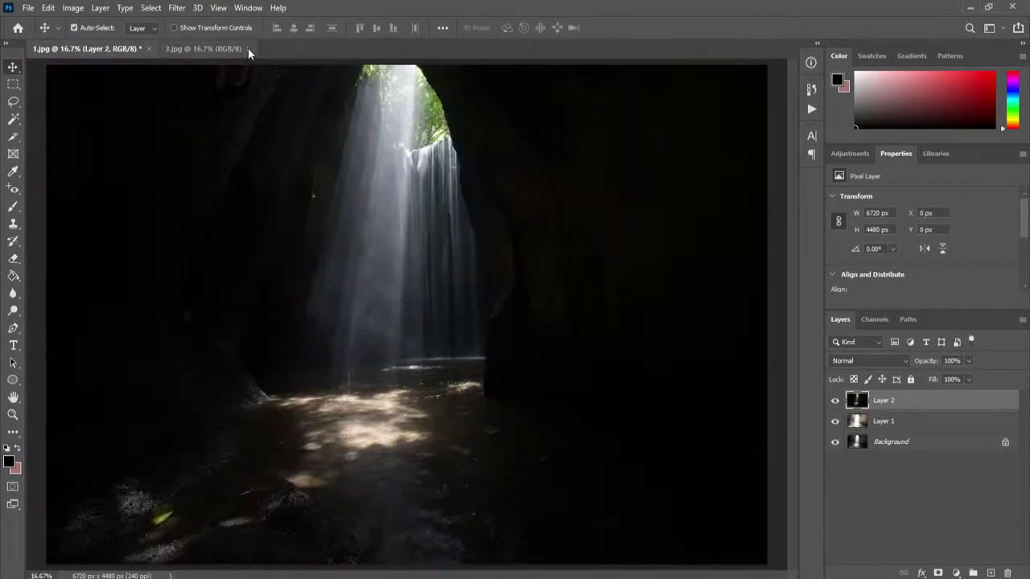
{"action": "left_click", "coordinate": [248, 49]}
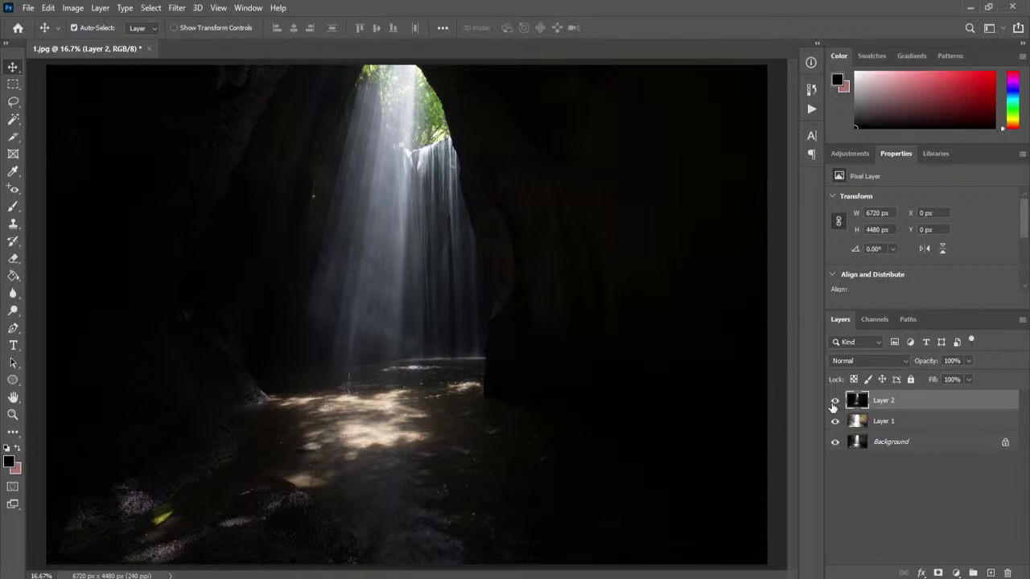
- Examine Layer 2 against the layers below at 100% zoom near the waterfall's top, using 75% opacity and toggling its visibility
{"action": "left_click", "coordinate": [16, 416]}
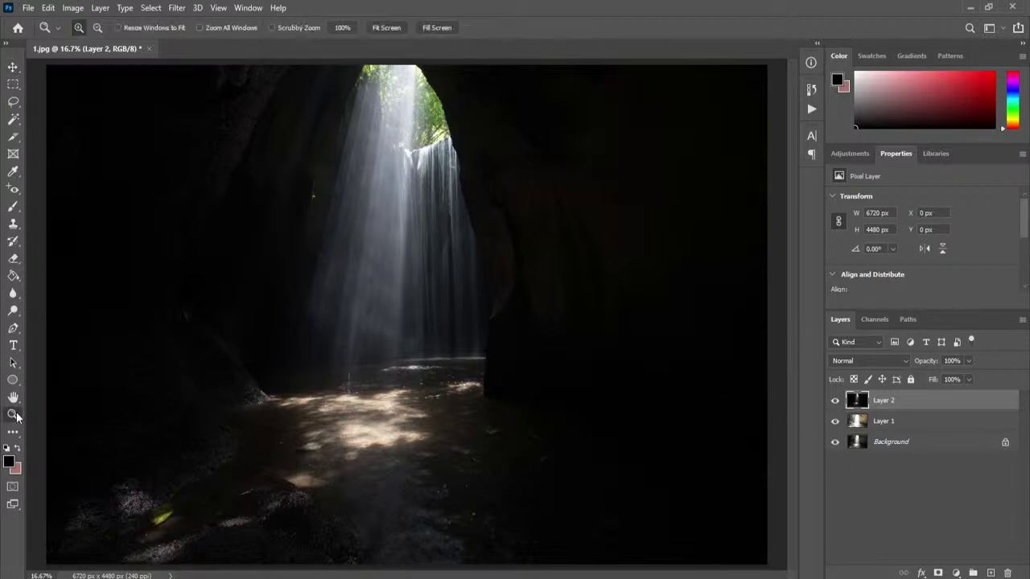
{"action": "right_click", "coordinate": [412, 79]}
{"action": "left_click", "coordinate": [432, 101]}
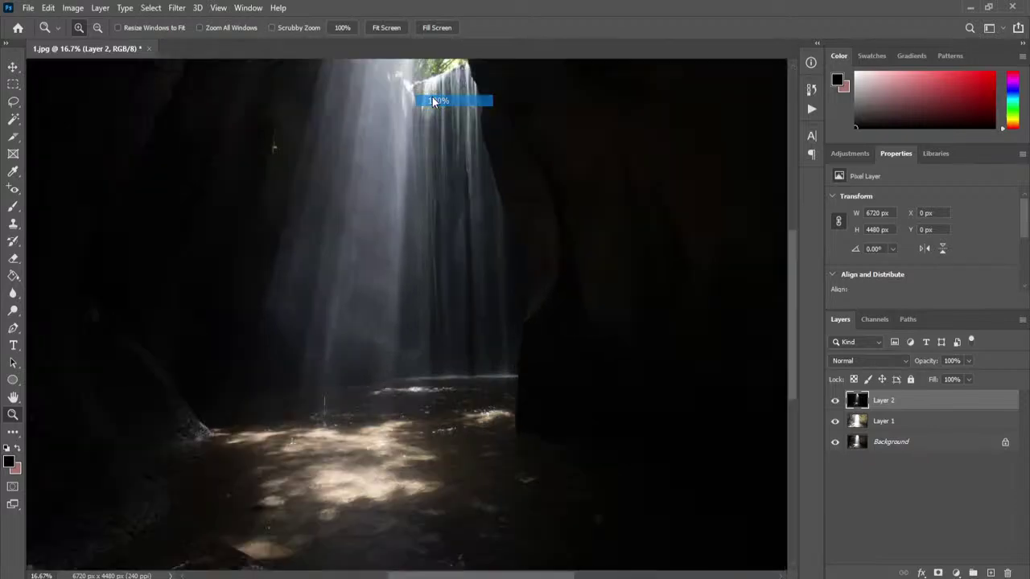
{"action": "left_click_drag", "start_coordinate": [792, 330], "coordinate": [792, 185]}
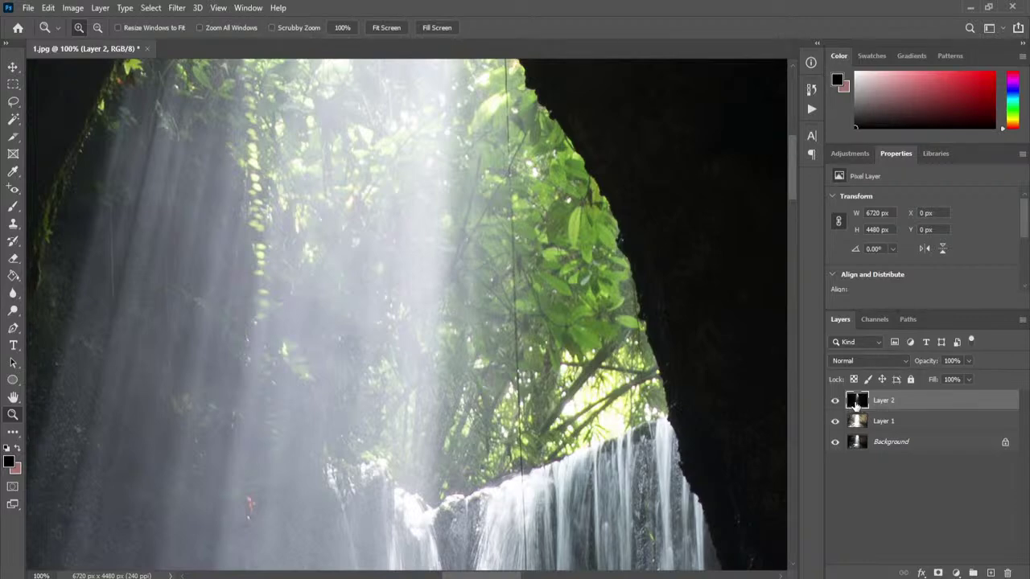
{"action": "mouse_move", "coordinate": [926, 362]}
{"action": "left_mouse_down"}
{"action": "mouse_move", "coordinate": [896, 365]}
{"action": "mouse_move", "coordinate": [912, 370]}
{"action": "left_mouse_up"}
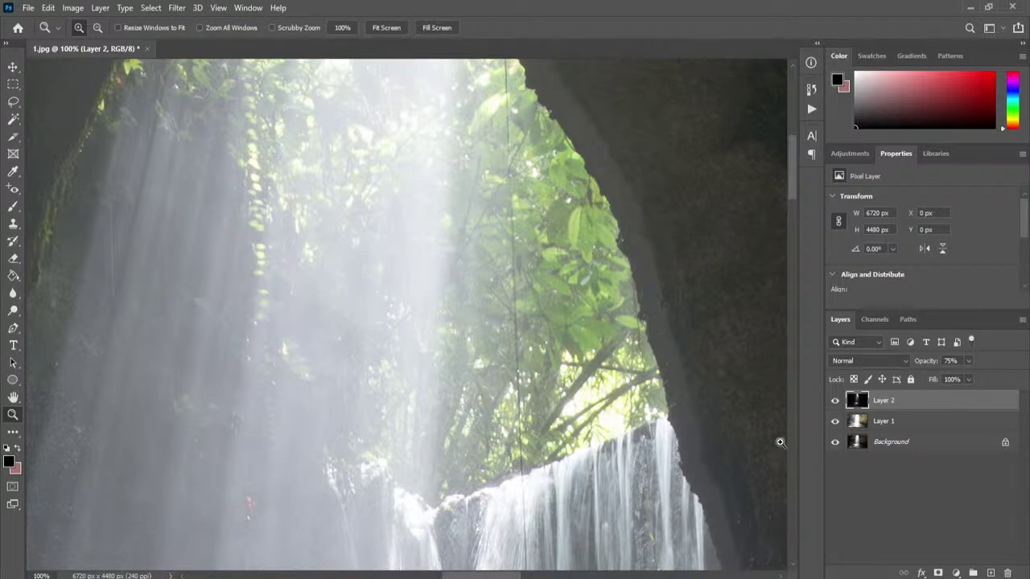
{"action": "left_click", "coordinate": [835, 401]}
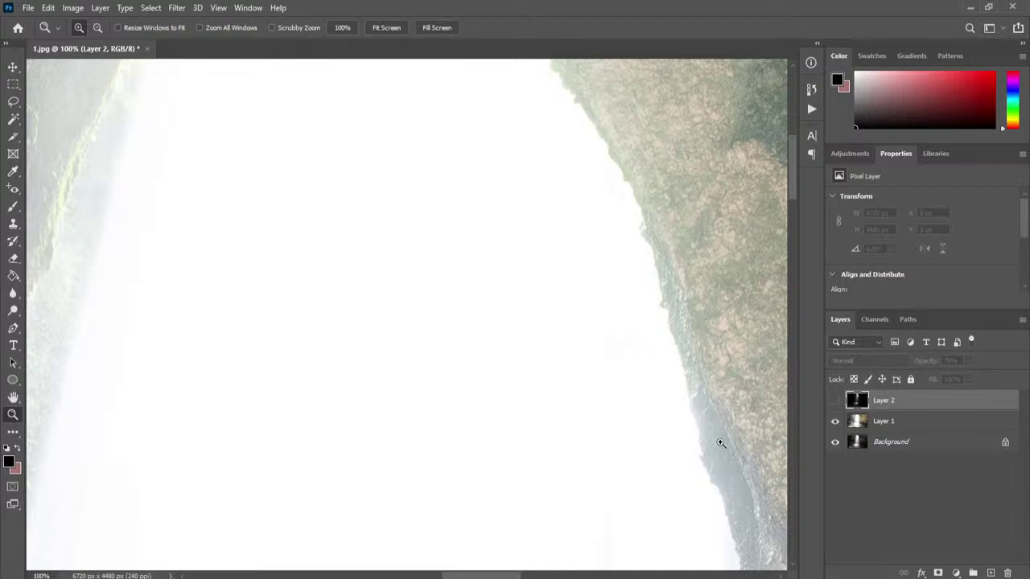
{"action": "left_click", "coordinate": [835, 401]}
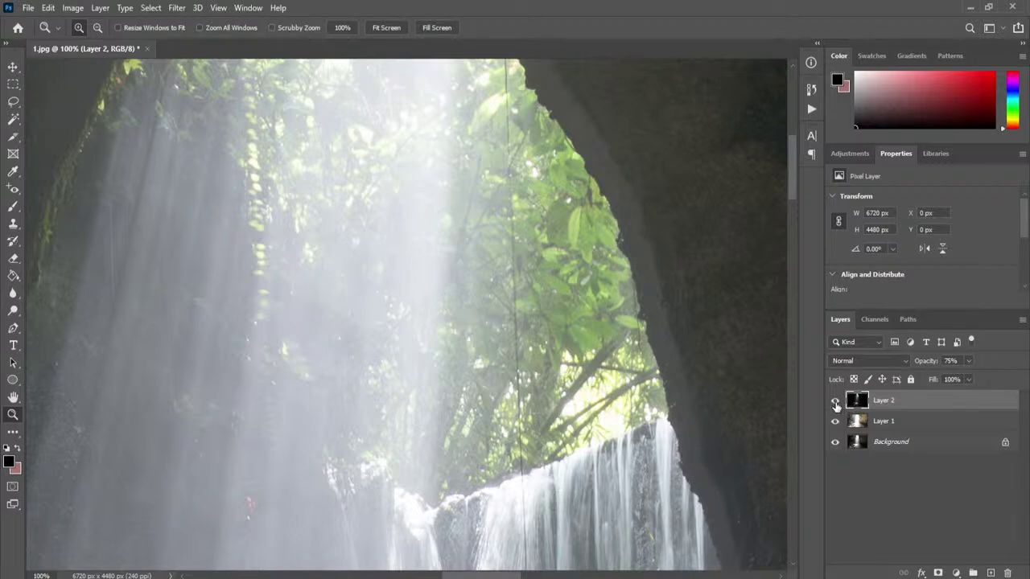
- Hide Layer 2 and compare Layer 1 with the Background by toggling its visibility and lowering its opacity to 48%, restoring 100%
{"action": "left_click", "coordinate": [835, 400]}
{"action": "left_click", "coordinate": [919, 422]}
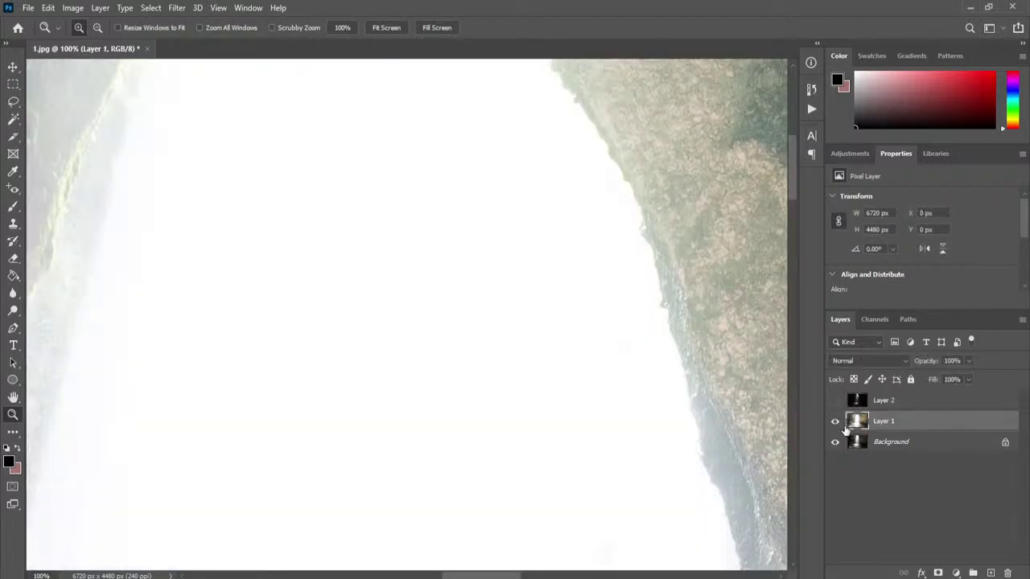
{"action": "left_click", "coordinate": [835, 422]}
{"action": "left_click", "coordinate": [835, 421]}
{"action": "left_click", "coordinate": [835, 423]}
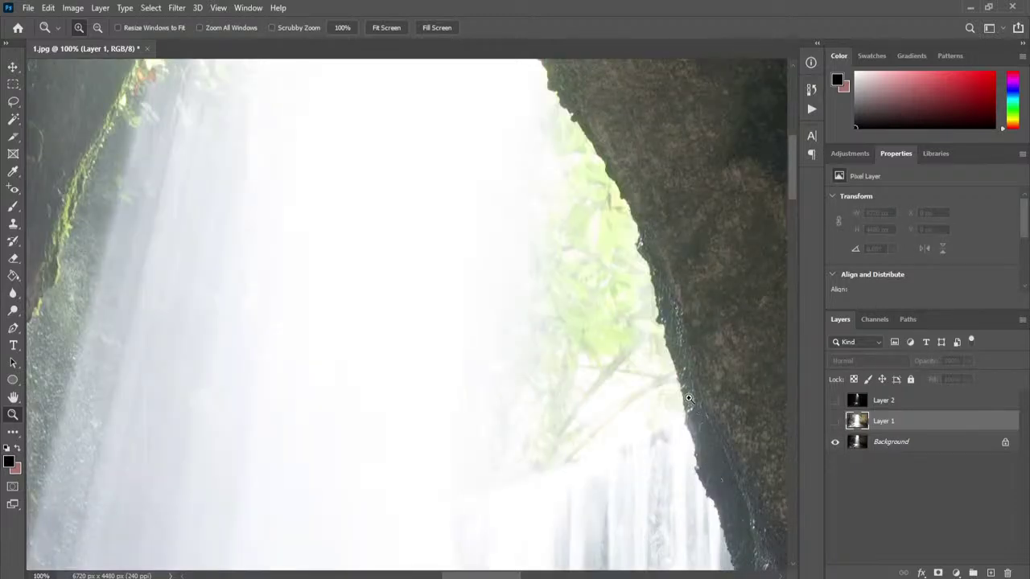
{"action": "left_click", "coordinate": [835, 421]}
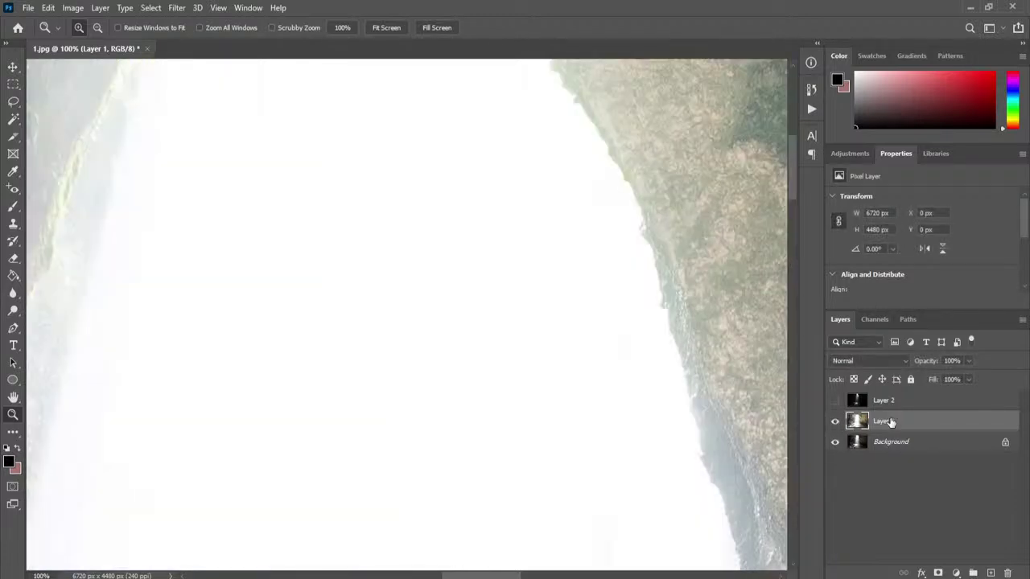
{"action": "left_click_drag", "start_coordinate": [927, 364], "coordinate": [892, 364]}
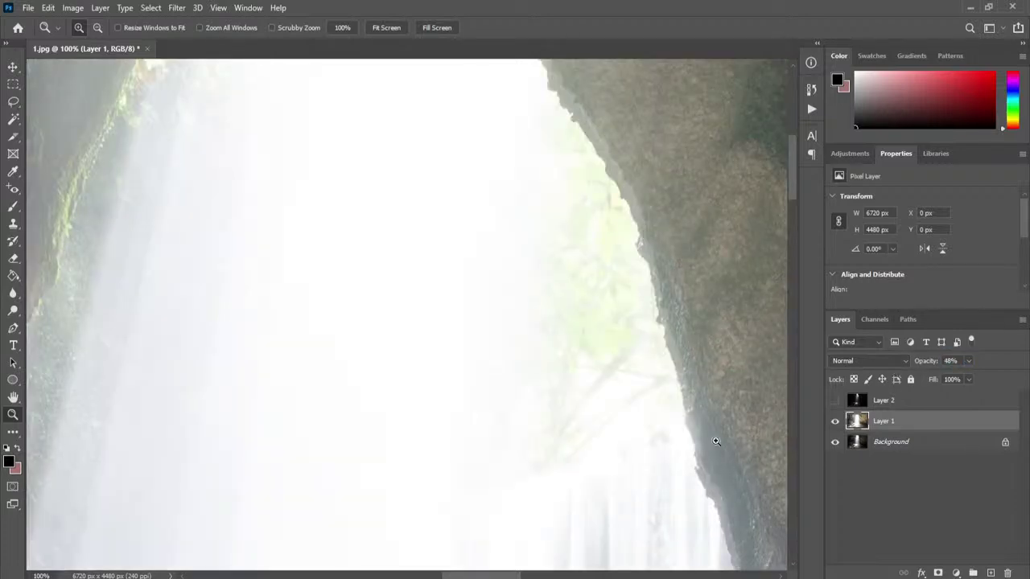
{"action": "left_click_drag", "start_coordinate": [927, 364], "coordinate": [1024, 365]}
- Show Layer 2 again at 100% opacity and fit the whole image on screen
{"action": "left_click", "coordinate": [950, 407]}
{"action": "left_click", "coordinate": [834, 400]}
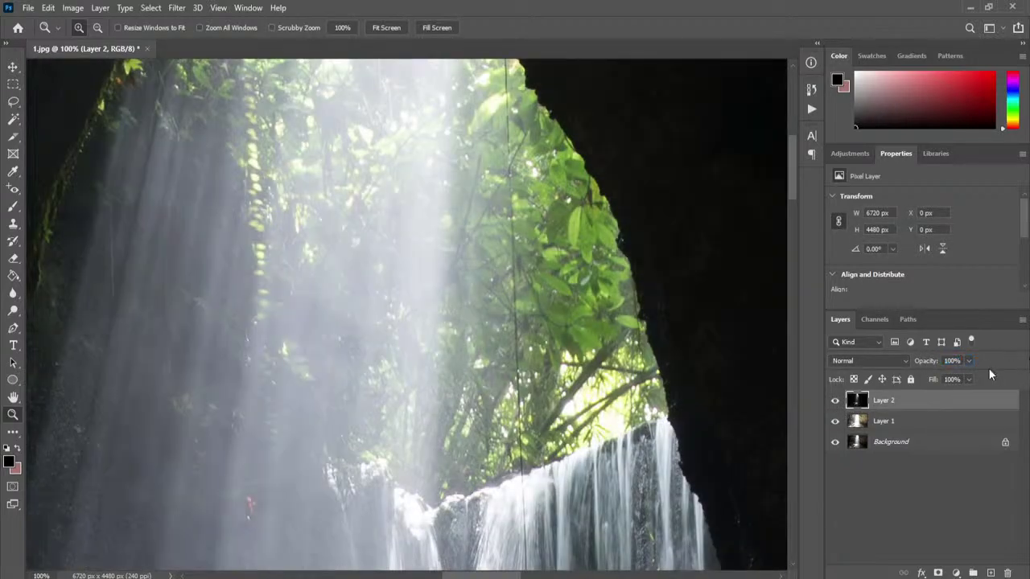
{"action": "right_click", "coordinate": [401, 306]}
{"action": "left_click", "coordinate": [428, 314]}
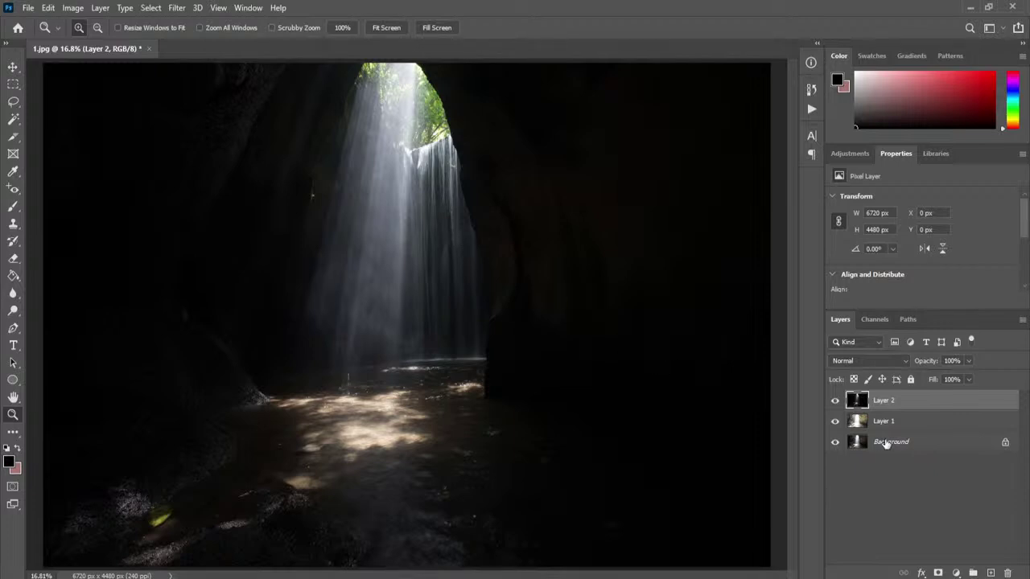
- Compare the dark and bright exposures over the whole image by toggling Layer 2's visibility
{"action": "left_click", "coordinate": [835, 402]}
{"action": "left_click", "coordinate": [835, 401]}
{"action": "left_click", "coordinate": [835, 401]}
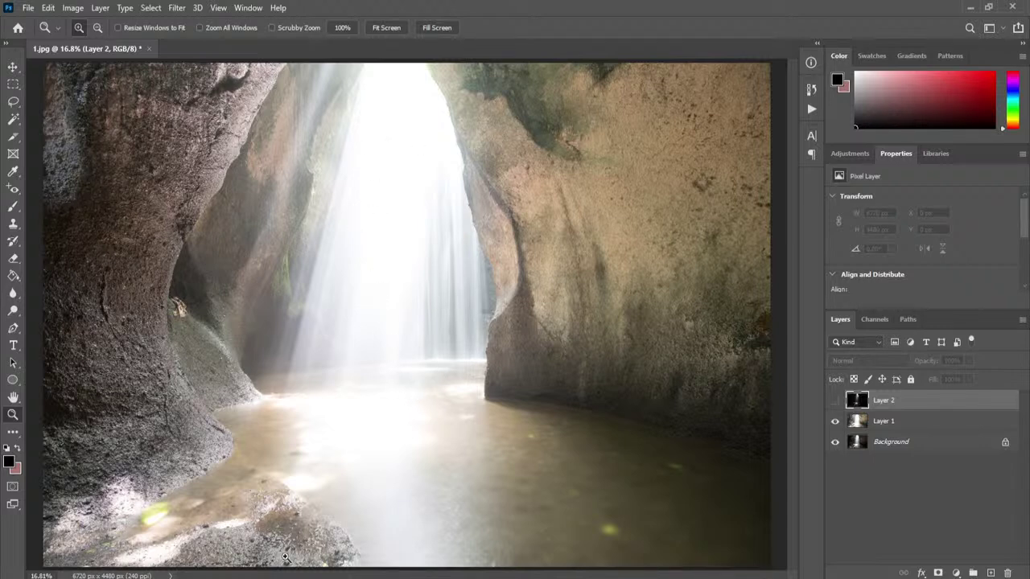
{"action": "left_click", "coordinate": [834, 400]}
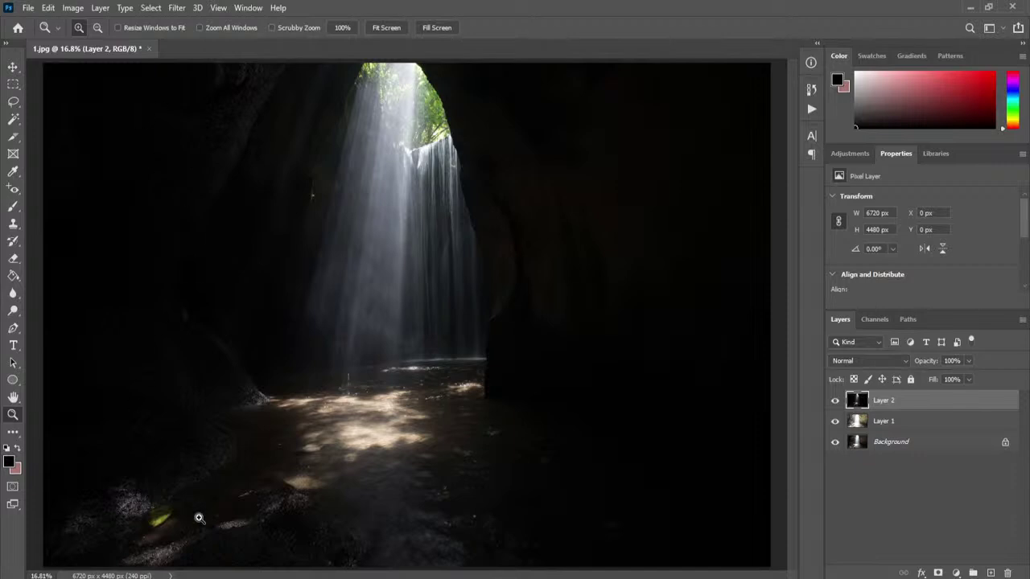
- Hide Layer 2 and Layer 1 and select the Background layer
{"action": "left_click", "coordinate": [834, 400]}
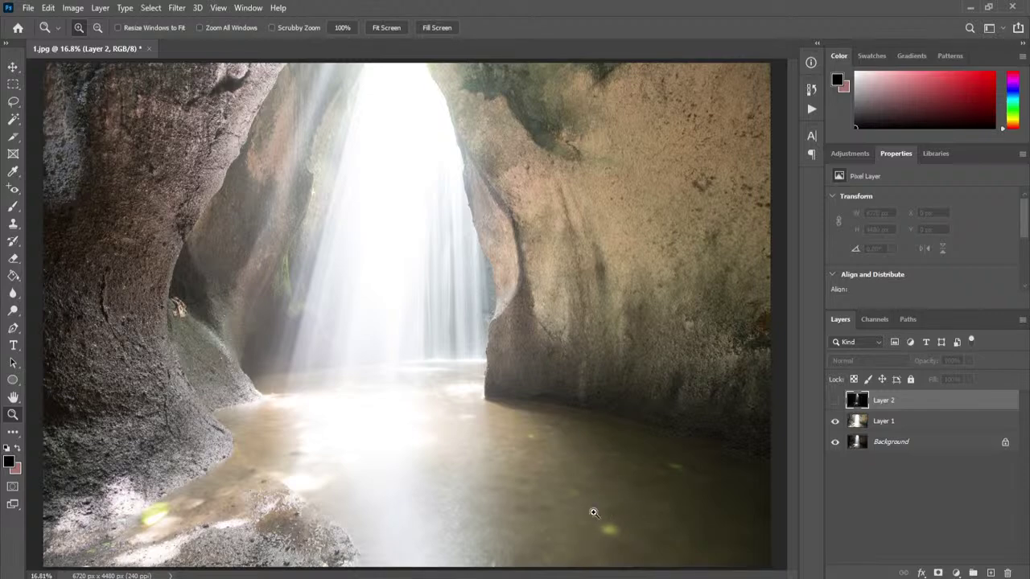
{"action": "left_click", "coordinate": [834, 424]}
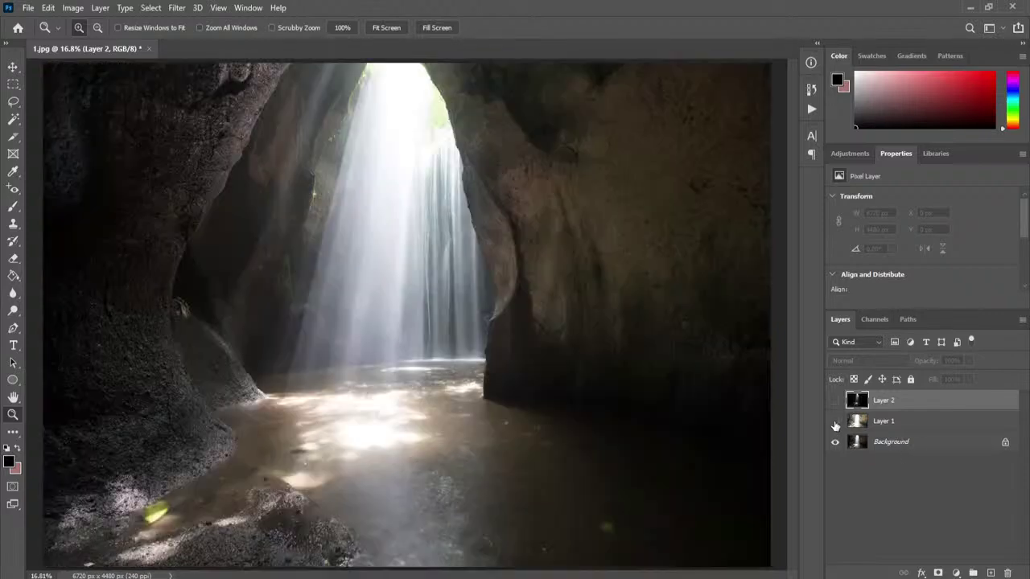
{"action": "left_click", "coordinate": [905, 447]}
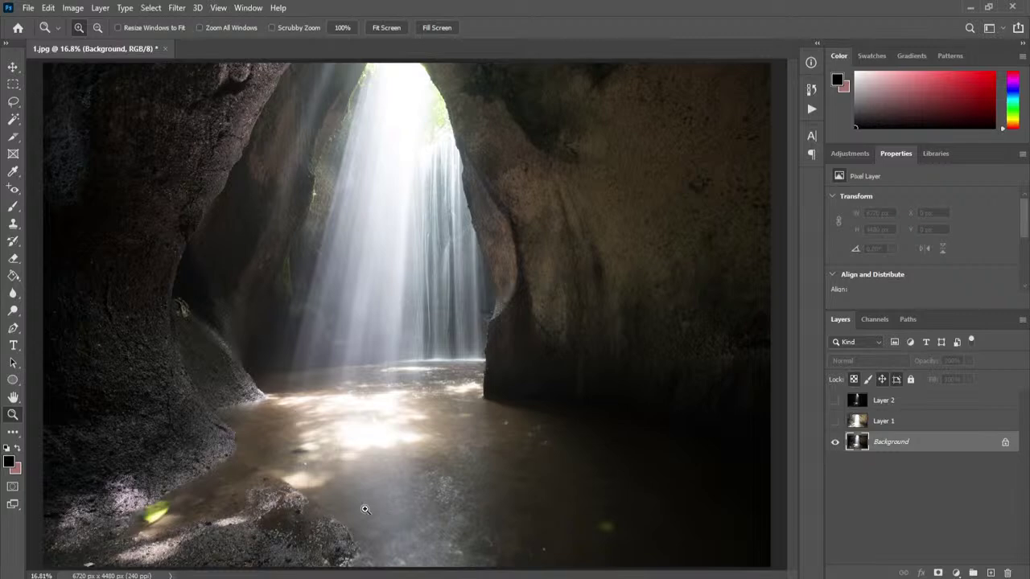
- Show Layer 1 and Layer 2 over the Background and set Layer 2's opacity to 61%
{"action": "left_click", "coordinate": [835, 421]}
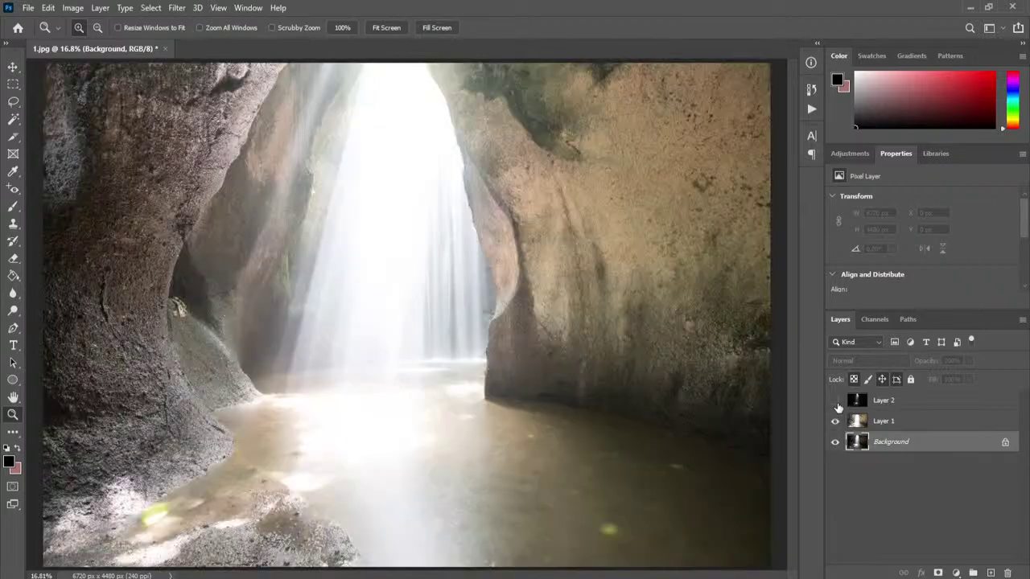
{"action": "left_click", "coordinate": [835, 400]}
{"action": "left_click", "coordinate": [898, 400]}
{"action": "left_click_drag", "start_coordinate": [925, 361], "coordinate": [901, 362]}
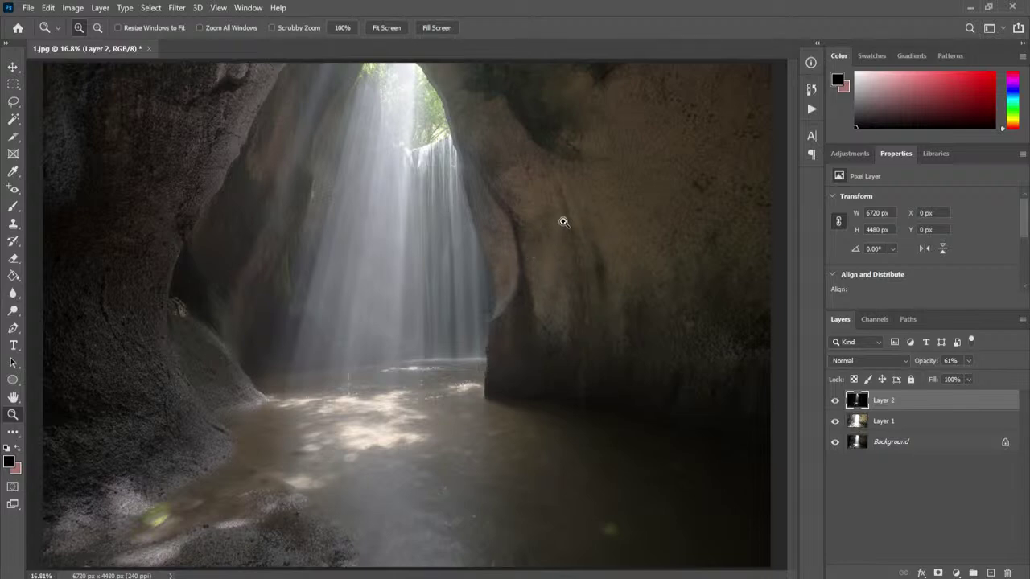
- Set Layer 1's opacity to 44% with Layer 2 temporarily hidden, and show Layer 2 again
{"action": "left_click", "coordinate": [834, 399]}
{"action": "left_click", "coordinate": [843, 421]}
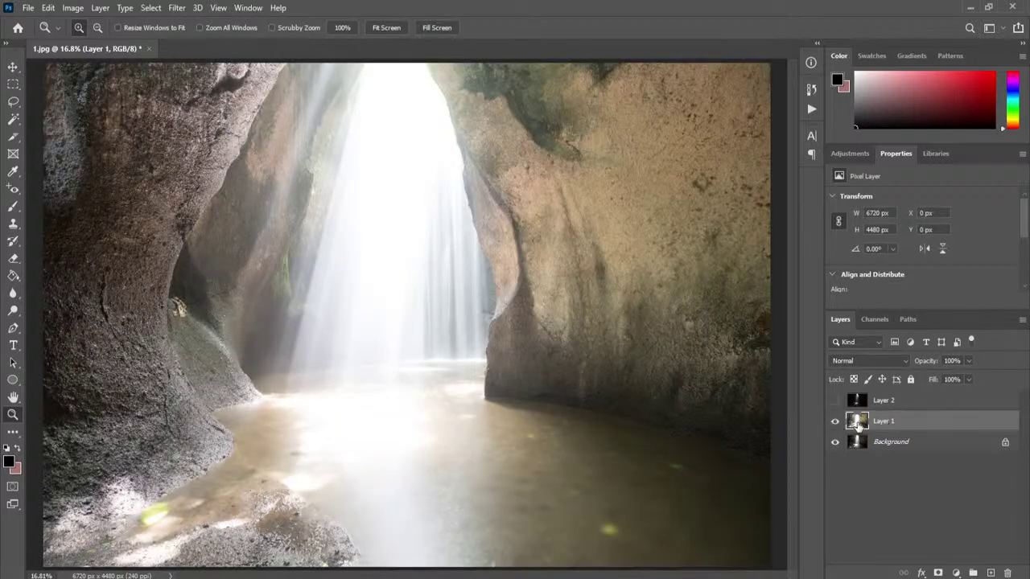
{"action": "left_click_drag", "start_coordinate": [929, 364], "coordinate": [889, 362]}
{"action": "left_click", "coordinate": [836, 401]}
{"action": "left_click", "coordinate": [905, 401]}
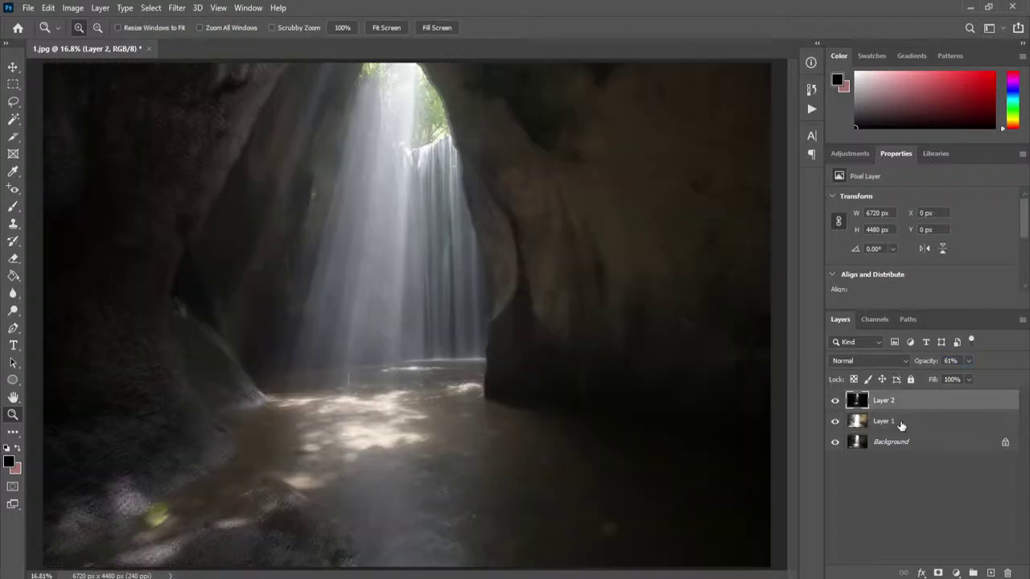
- Inspect how well the three exposures line up at 100% on the waterfall and adjoining rock wall
{"action": "right_click", "coordinate": [515, 151]}
{"action": "left_click", "coordinate": [539, 167]}
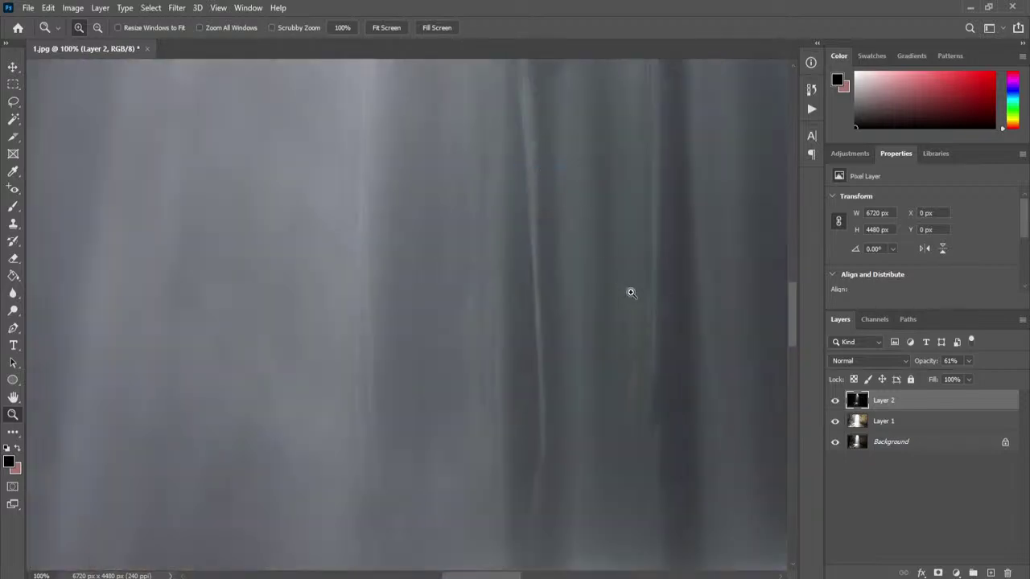
{"action": "left_click_drag", "start_coordinate": [680, 154], "coordinate": [411, 427]}
{"action": "left_click_drag", "start_coordinate": [716, 88], "coordinate": [649, 264]}
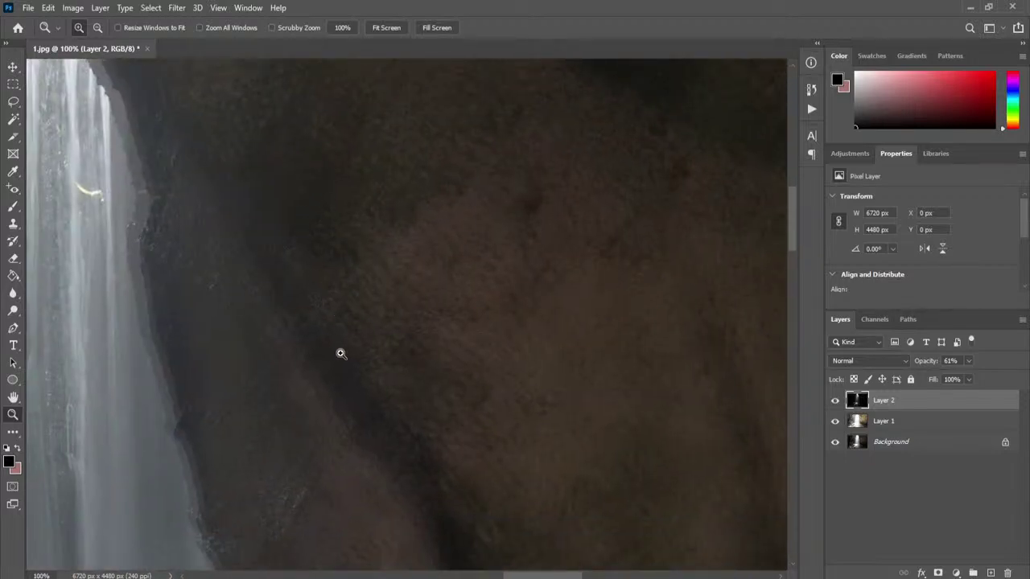
{"action": "left_click", "coordinate": [926, 420]}
{"action": "left_click", "coordinate": [924, 439]}
{"action": "left_click", "coordinate": [916, 420]}
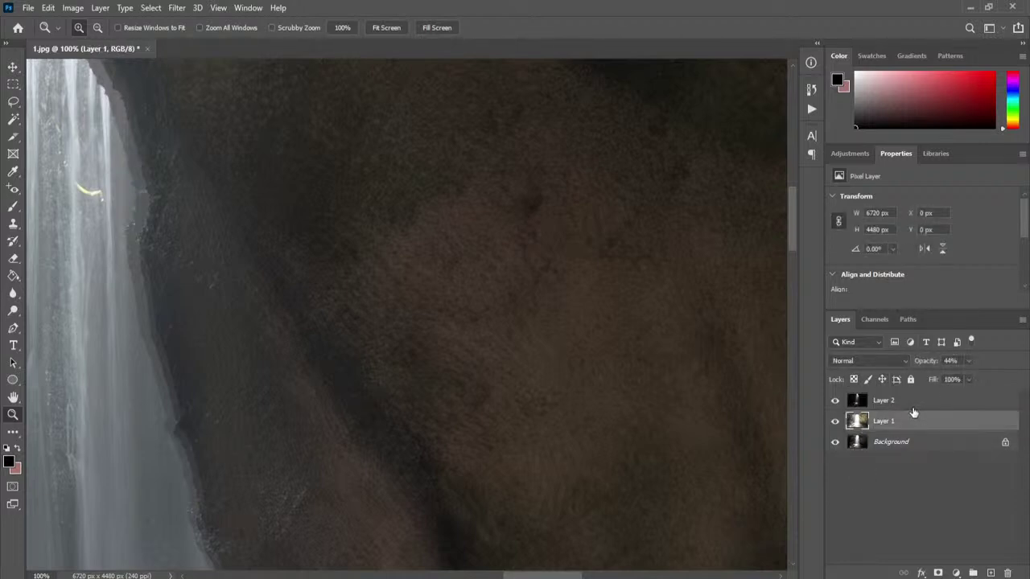
{"action": "left_click", "coordinate": [912, 402]}
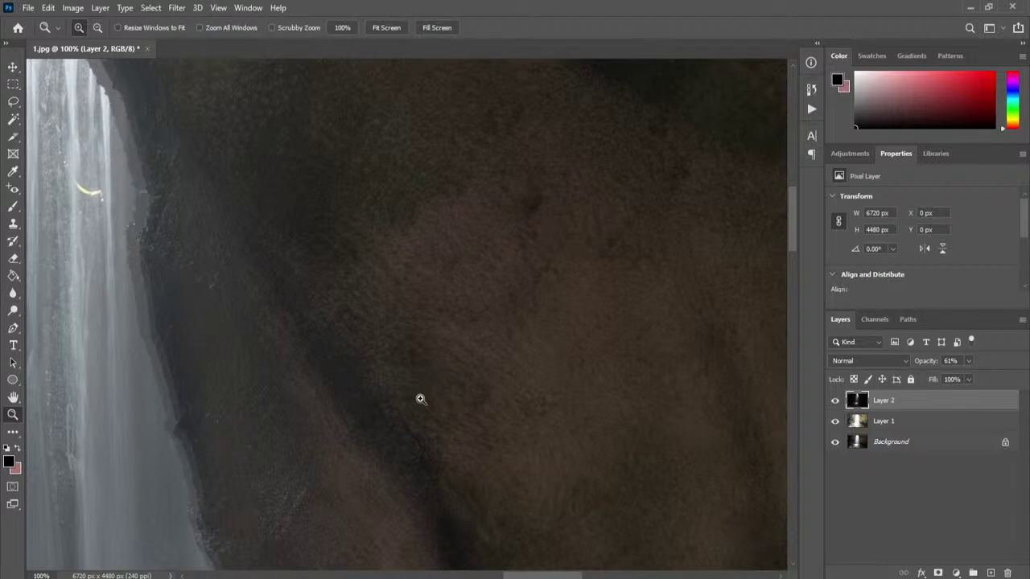
- Close 1.jpg without saving its changes and start the Load Files into Stack script
{"action": "left_click", "coordinate": [149, 51]}
{"action": "left_click", "coordinate": [507, 228]}
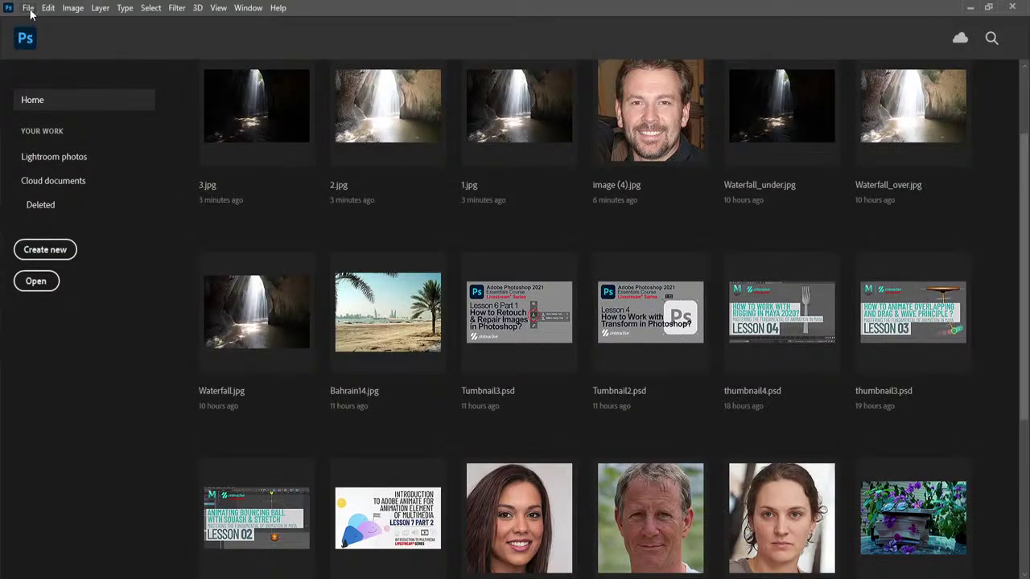
{"action": "left_click", "coordinate": [28, 8]}
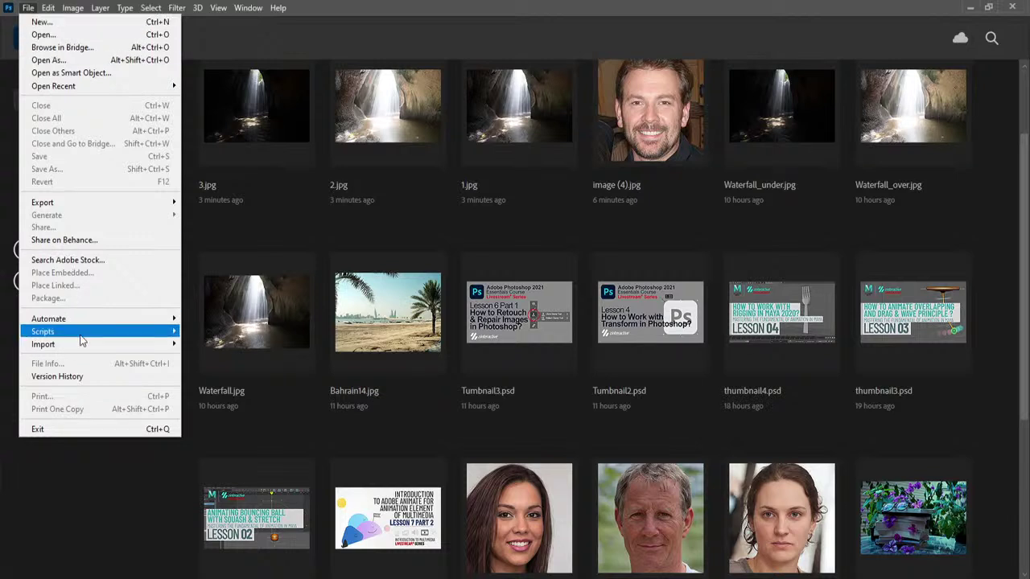
{"action": "mouse_move", "coordinate": [80, 334]}
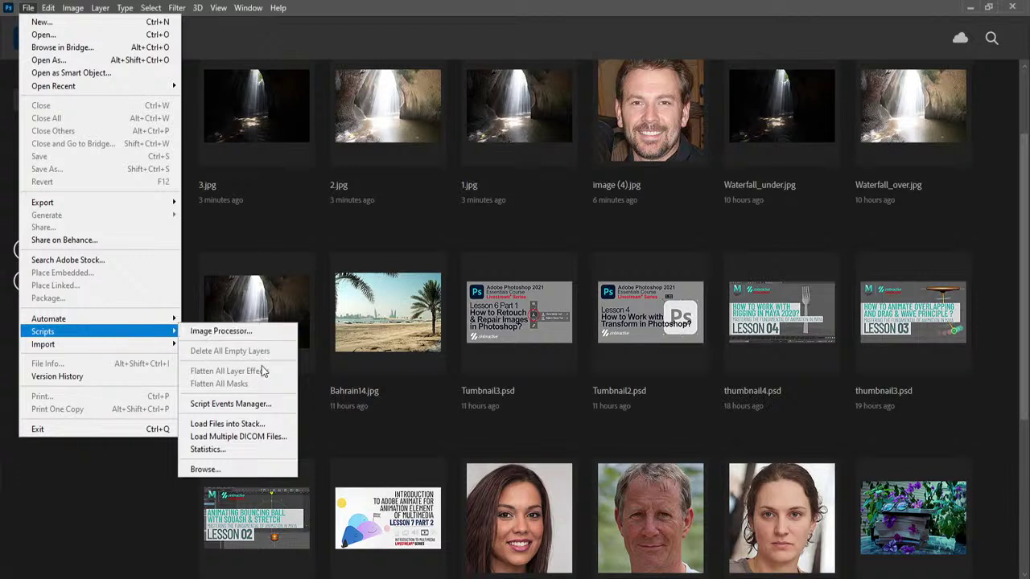
{"action": "left_click", "coordinate": [274, 427]}
- Choose 1.jpg, 2.jpg and 3.jpg from the my sample images folder and load them as layers of a new document
{"action": "left_click", "coordinate": [568, 251]}
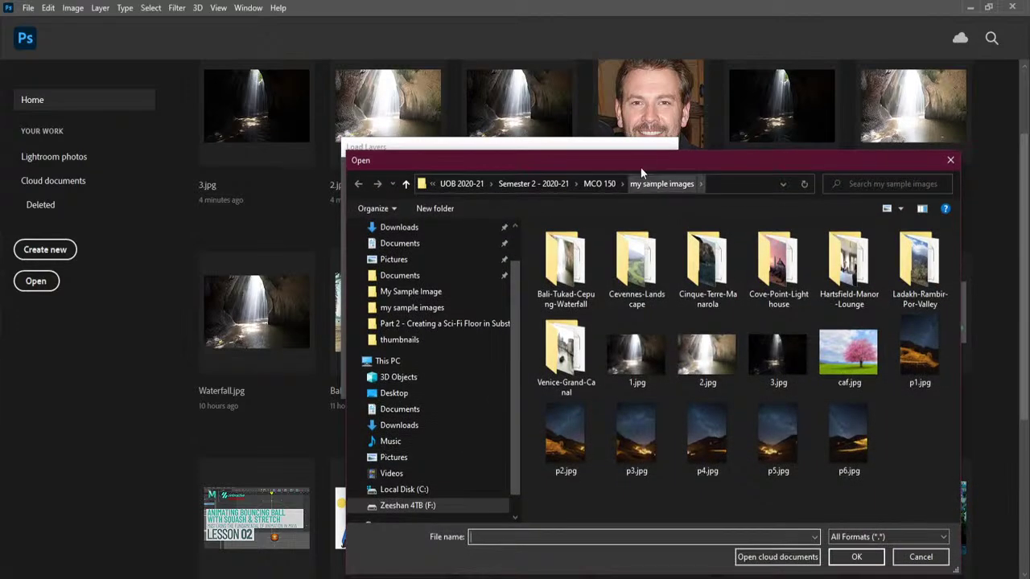
{"action": "left_click", "coordinate": [641, 364]}
{"action": "left_click", "coordinate": [708, 358], "text": "ctrl"}
{"action": "left_click", "coordinate": [777, 360], "text": "ctrl"}
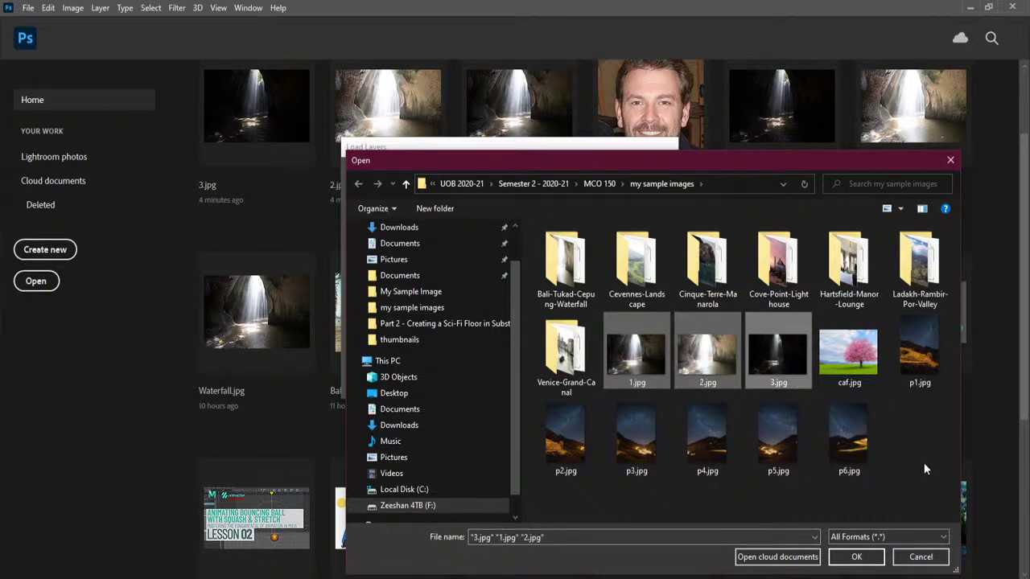
{"action": "left_click", "coordinate": [856, 556]}
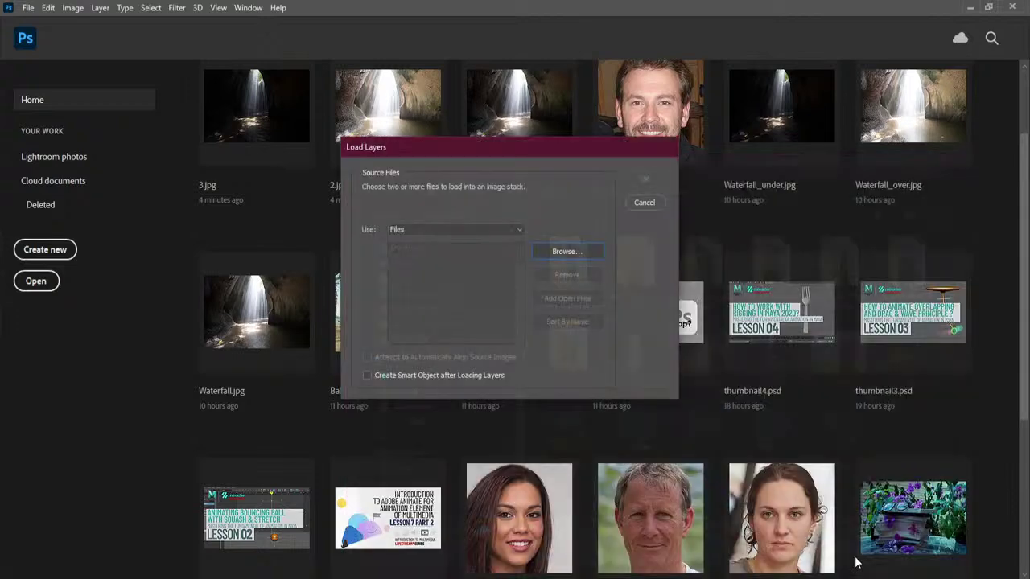
{"action": "left_click", "coordinate": [645, 180]}
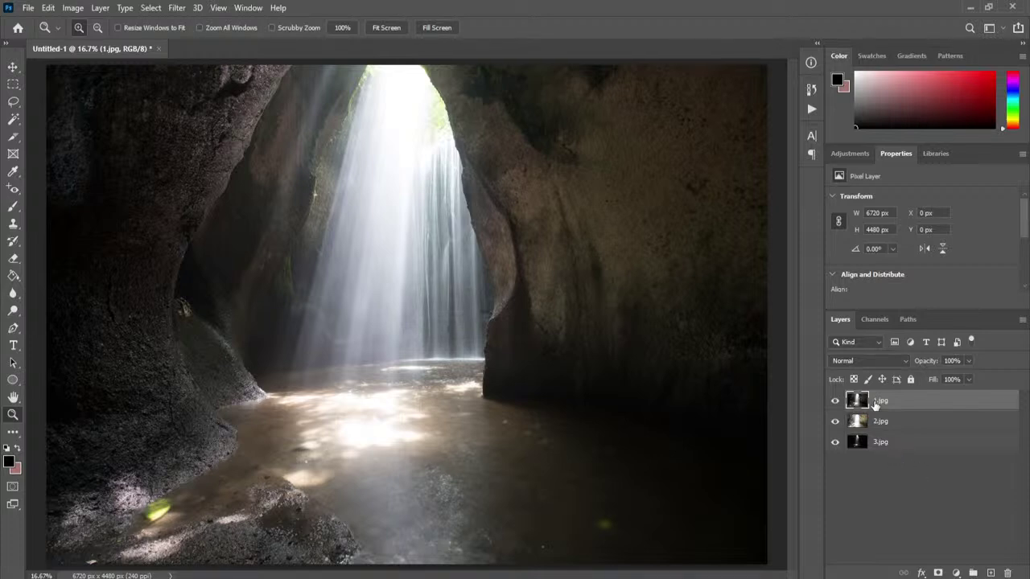
- Move the 3.jpg layer to the top of the layer stack, above 1.jpg
{"action": "left_click", "coordinate": [901, 445]}
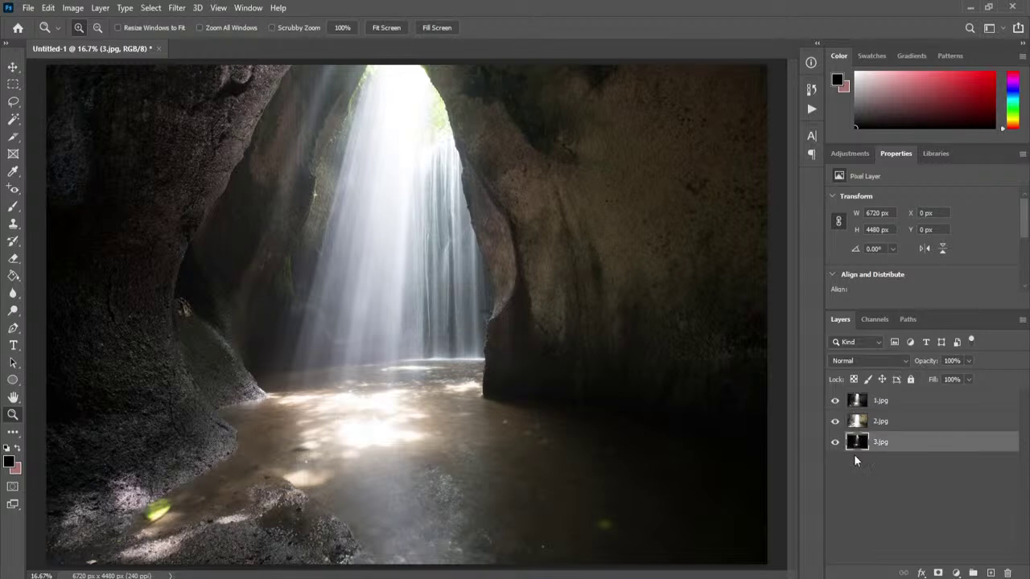
{"action": "left_click_drag", "start_coordinate": [899, 447], "coordinate": [901, 398]}
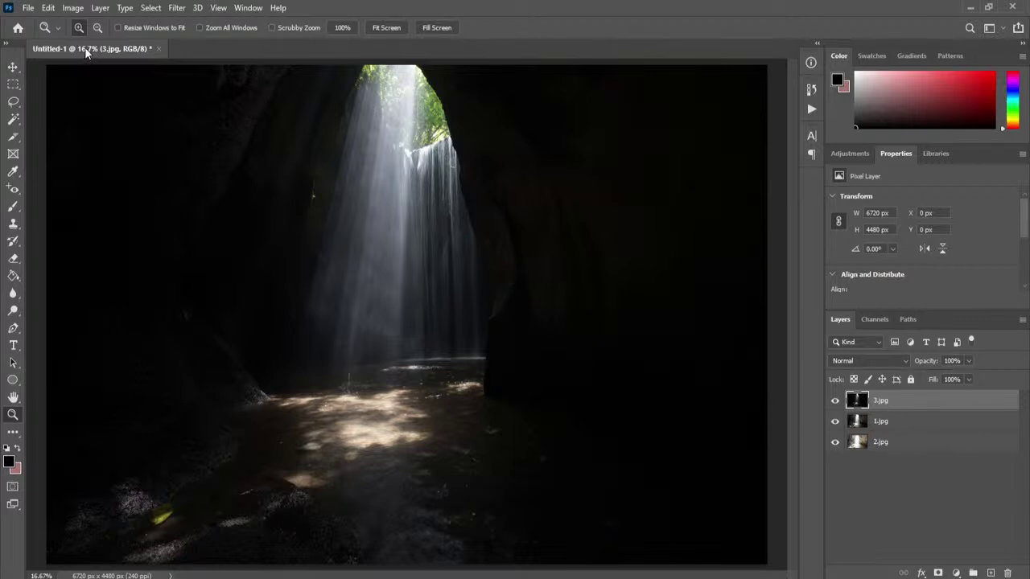
{"action": "left_click", "coordinate": [27, 8]}
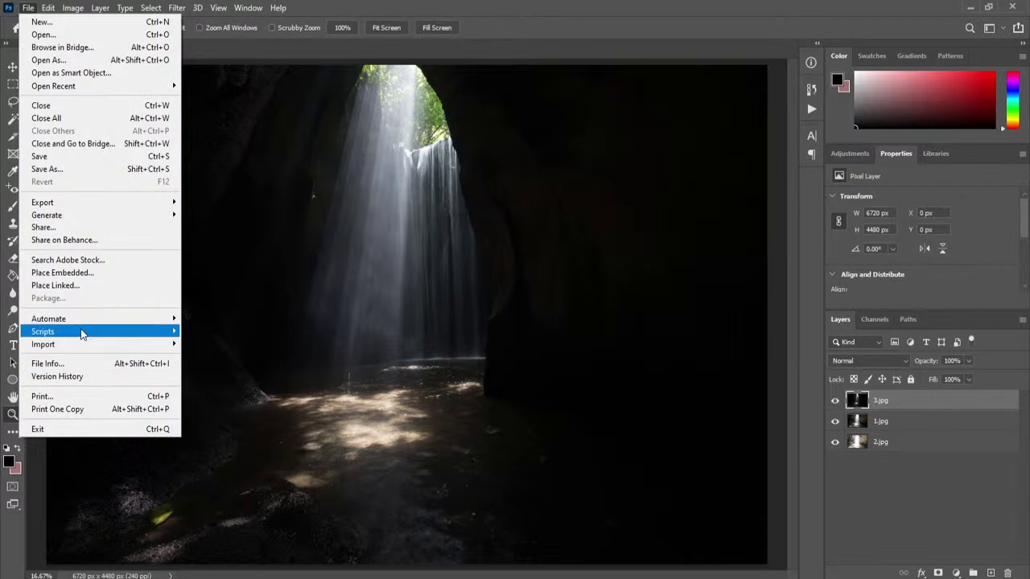
{"action": "mouse_move", "coordinate": [84, 333]}
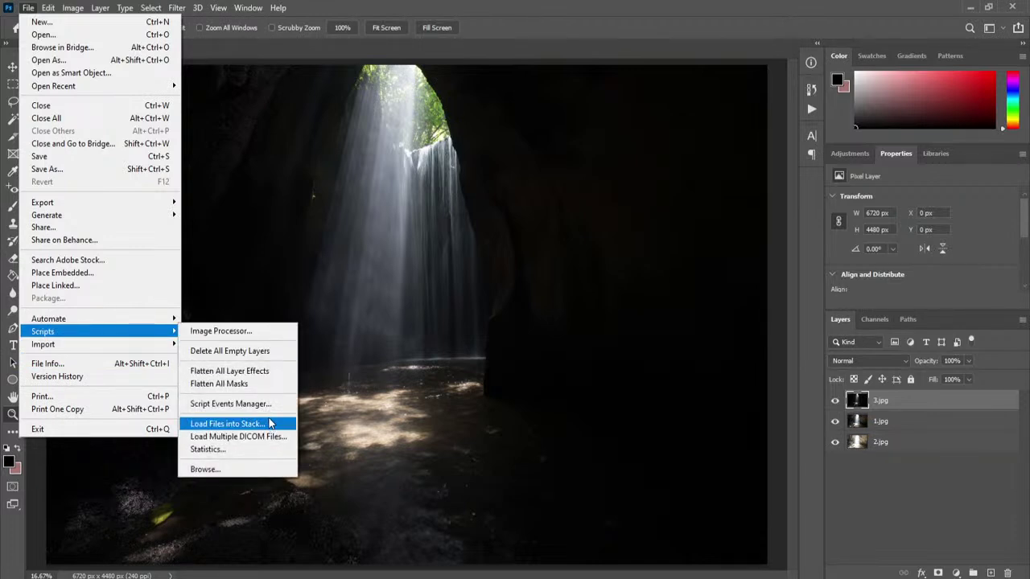
{"action": "left_click", "coordinate": [900, 486]}
{"action": "left_click", "coordinate": [901, 487]}
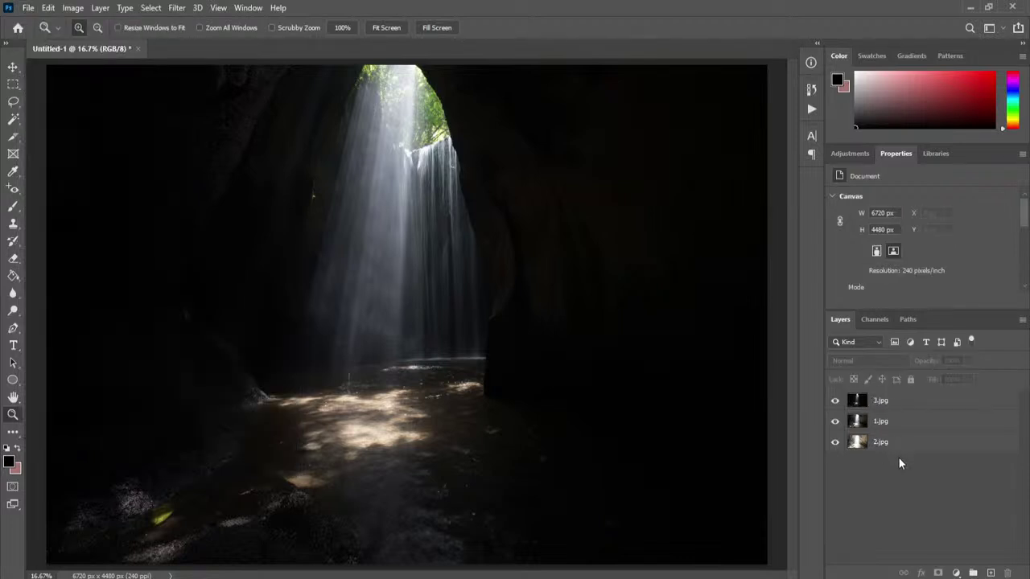
- Select all three layers and auto-align them using Auto projection with Vignette Removal and Geometric Distortion enabled
{"action": "left_click", "coordinate": [914, 402]}
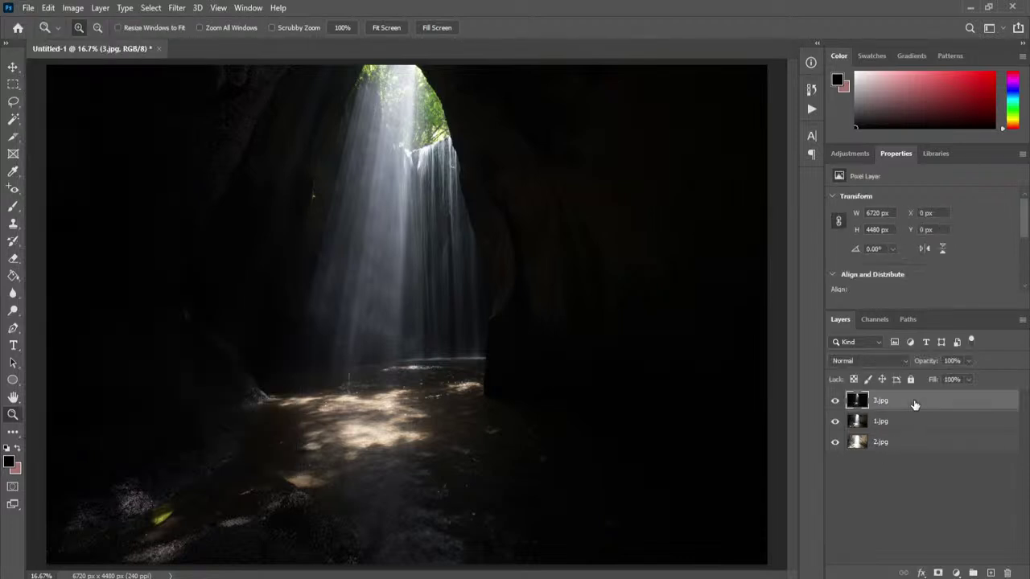
{"action": "left_click", "coordinate": [925, 448], "text": "shift"}
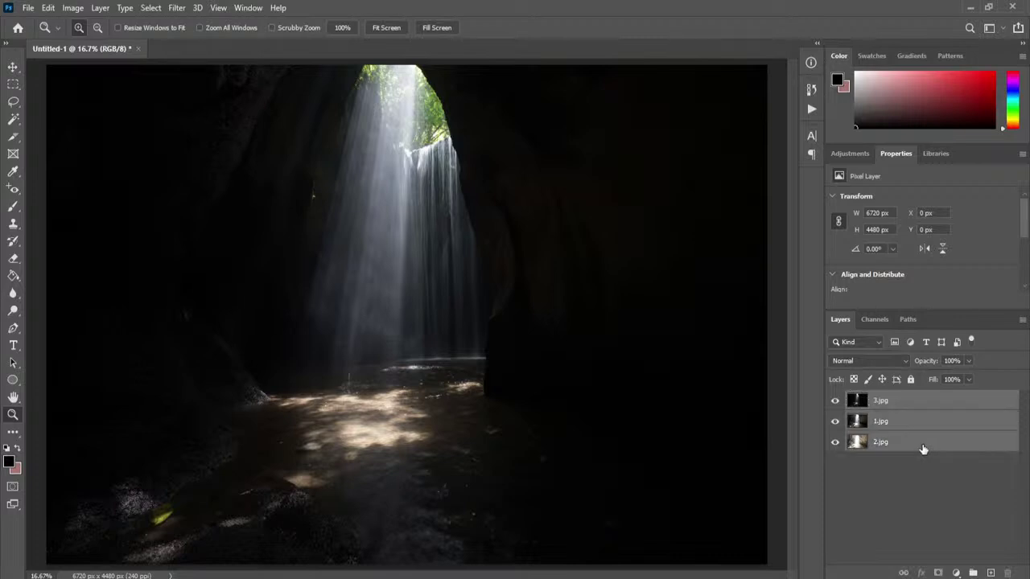
{"action": "left_click", "coordinate": [48, 8]}
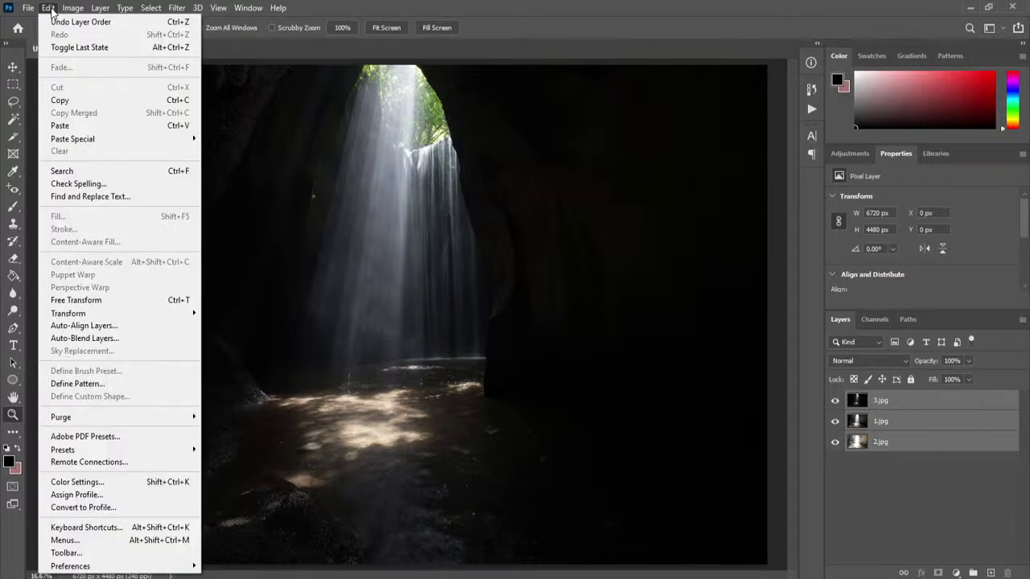
{"action": "left_click", "coordinate": [97, 328]}
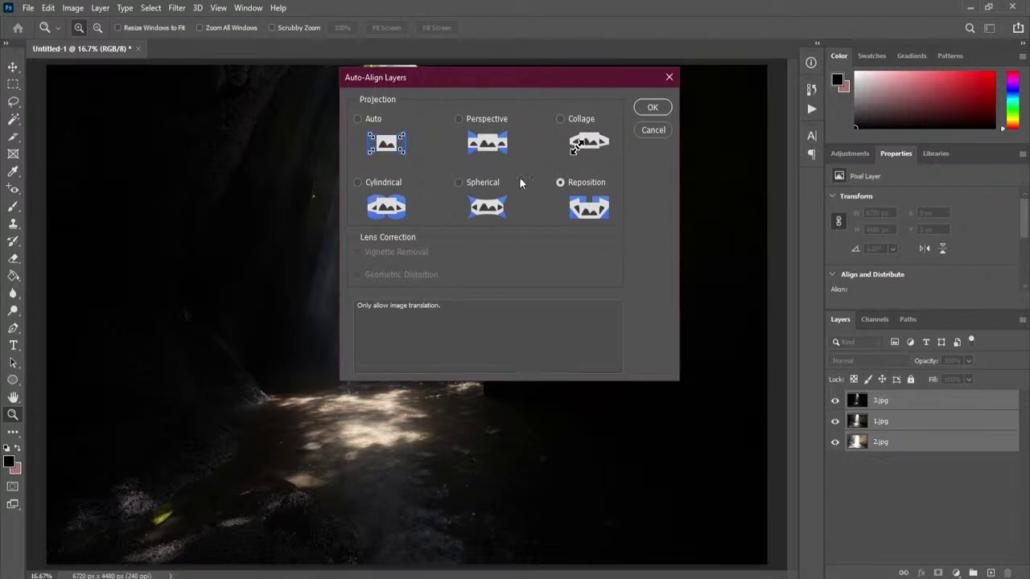
{"action": "left_click", "coordinate": [357, 119]}
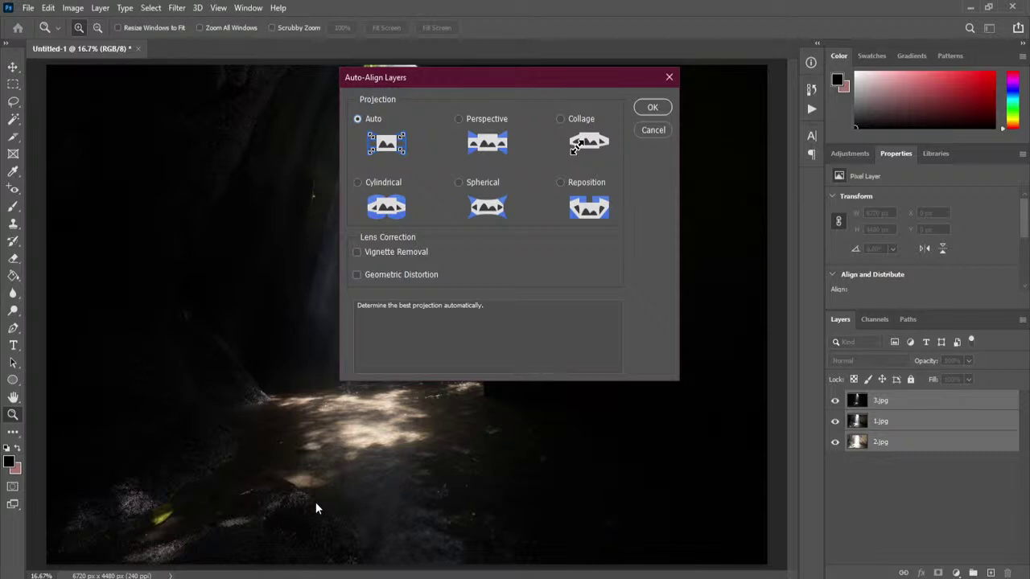
{"action": "left_click", "coordinate": [394, 253]}
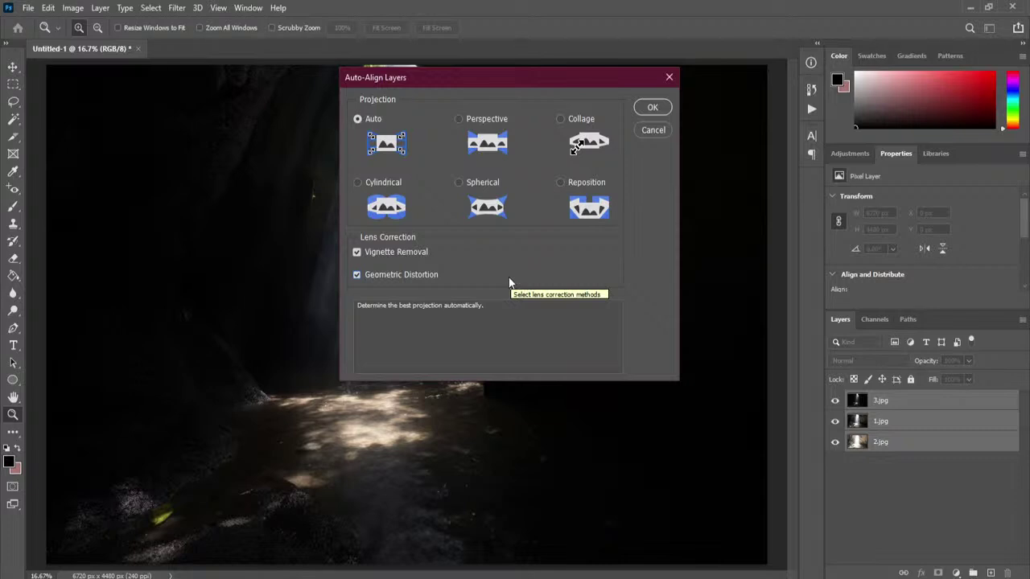
{"action": "left_click", "coordinate": [652, 108]}
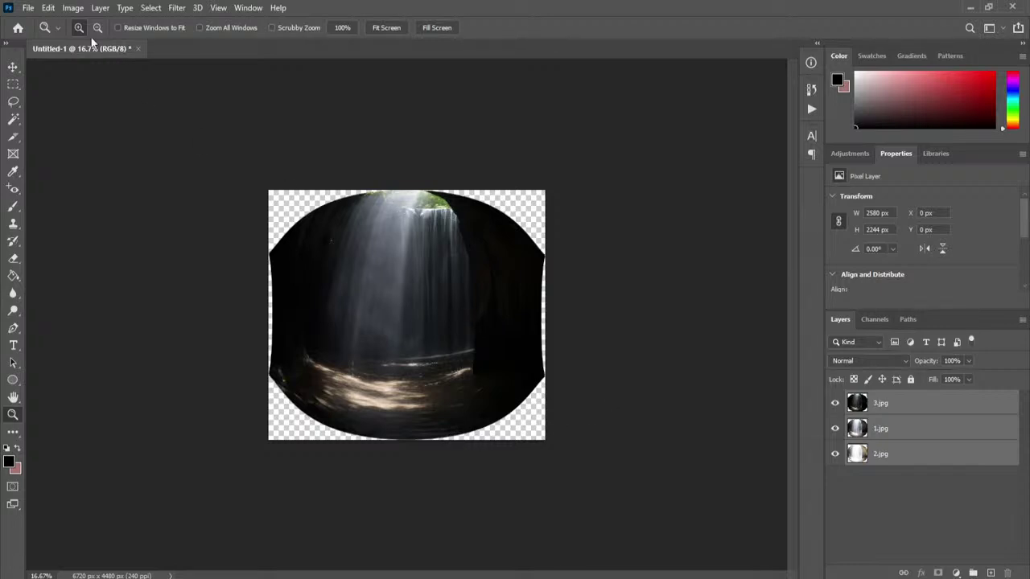
- Undo the distorted alignment and auto-align the three layers again with Auto projection and only Vignette Removal enabled
{"action": "left_click", "coordinate": [49, 9]}
{"action": "left_click", "coordinate": [54, 24]}
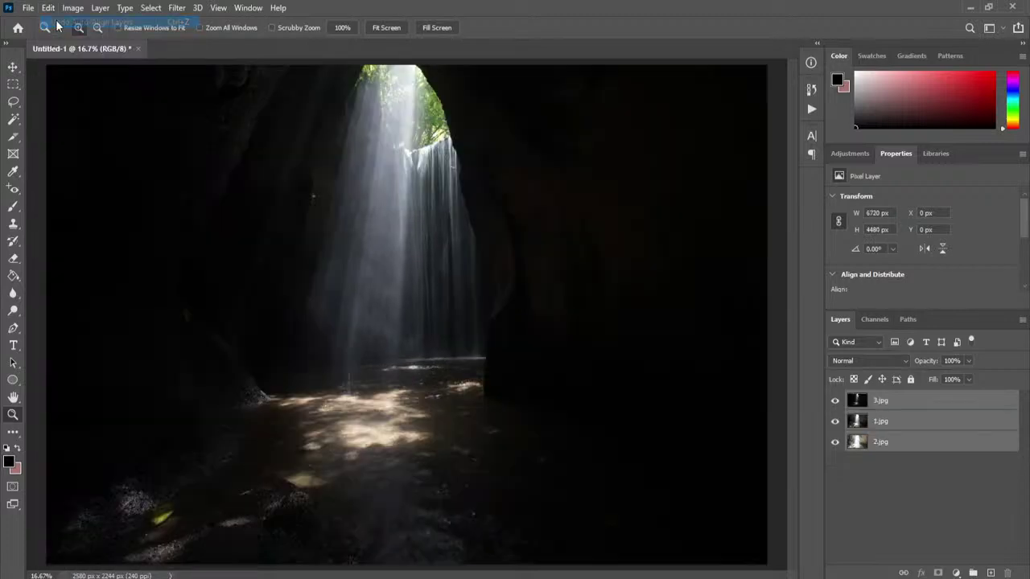
{"action": "left_click", "coordinate": [28, 8]}
{"action": "mouse_move", "coordinate": [167, 351]}
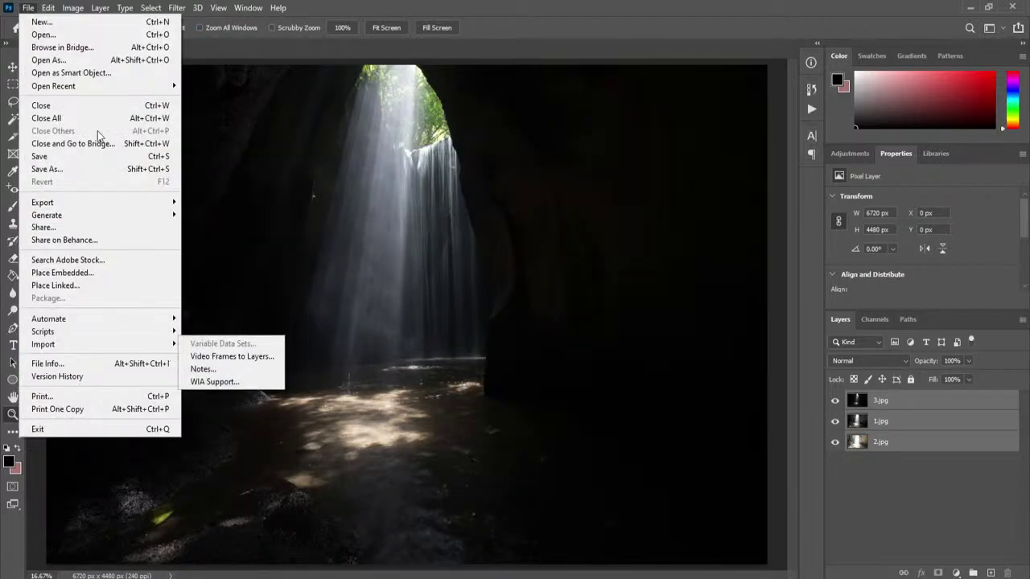
{"action": "mouse_move", "coordinate": [46, 11]}
{"action": "left_click", "coordinate": [133, 323]}
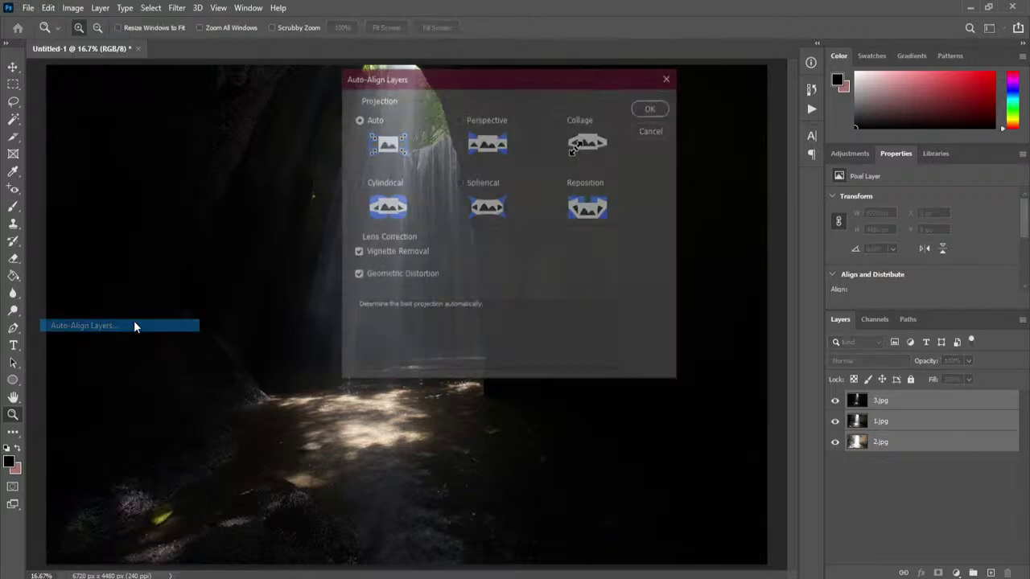
{"action": "left_click", "coordinate": [406, 273]}
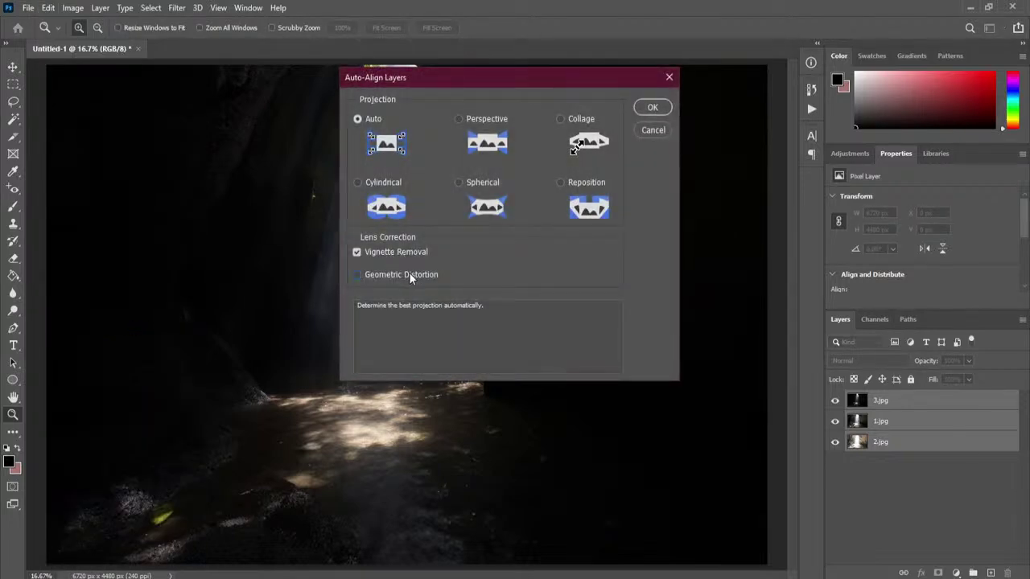
{"action": "left_click", "coordinate": [652, 108]}
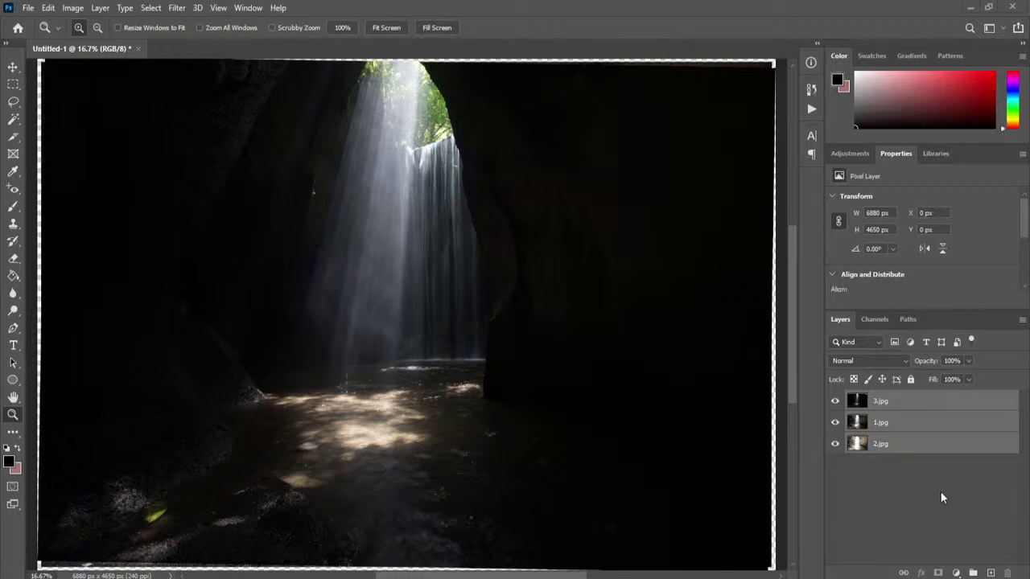
- Lower the 3.jpg layer's opacity and set the 1.jpg layer's opacity to 67%
{"action": "left_click", "coordinate": [926, 430]}
{"action": "left_click", "coordinate": [923, 410]}
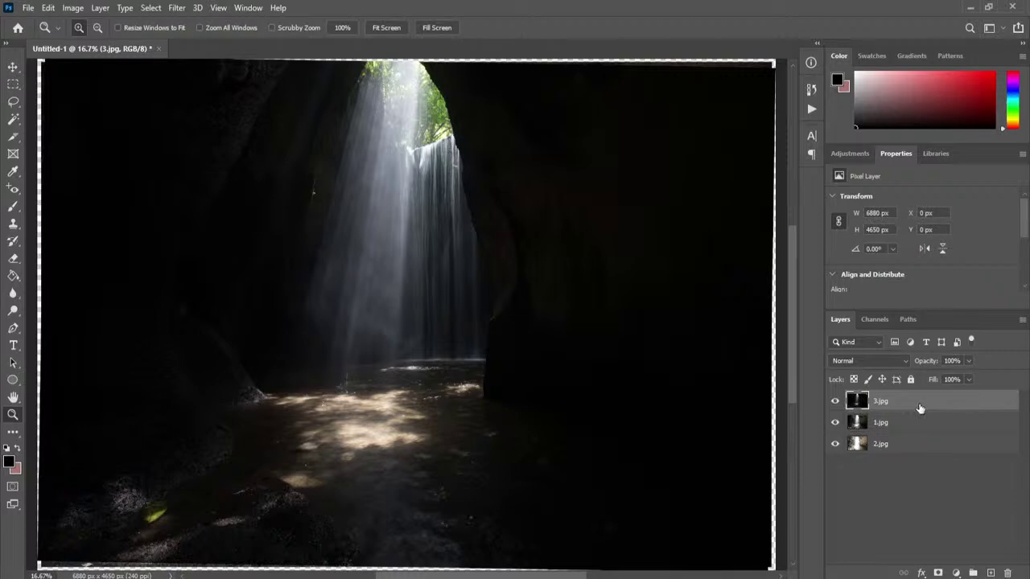
{"action": "left_click_drag", "start_coordinate": [925, 362], "coordinate": [898, 364]}
{"action": "left_click", "coordinate": [921, 424]}
- Examine the alignment of the layers along the rock wall beside the waterfall at 100% zoom, and return to the whole image
{"action": "right_click", "coordinate": [505, 198]}
{"action": "left_click", "coordinate": [531, 204]}
{"action": "left_click_drag", "start_coordinate": [591, 218], "coordinate": [384, 369]}
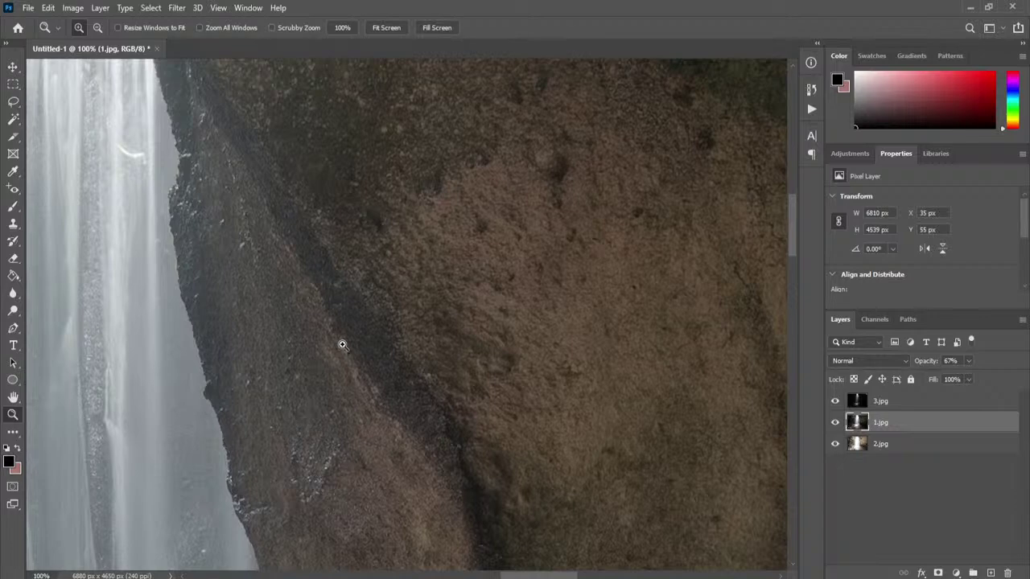
{"action": "right_click", "coordinate": [286, 266]}
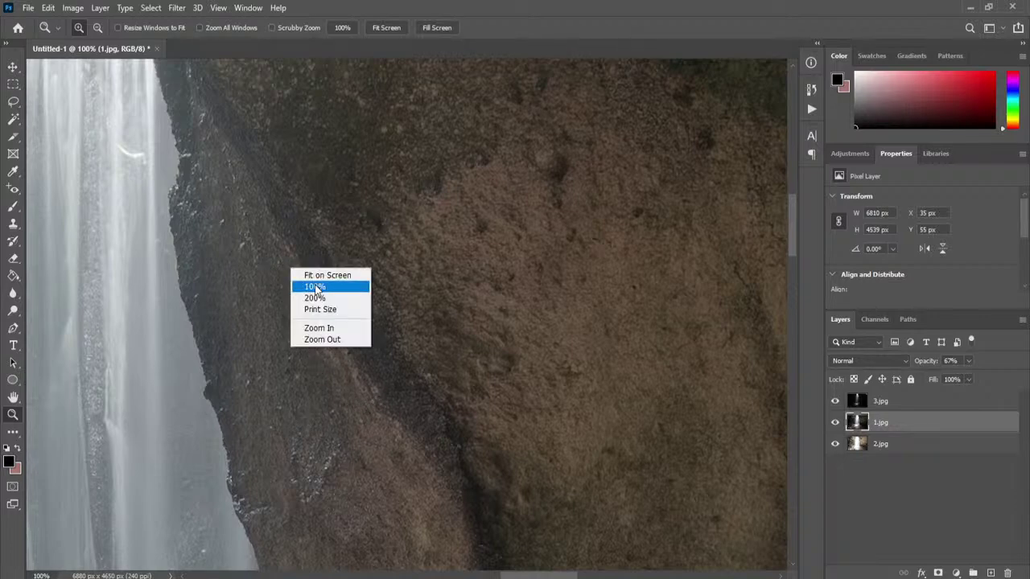
{"action": "left_click", "coordinate": [322, 274]}
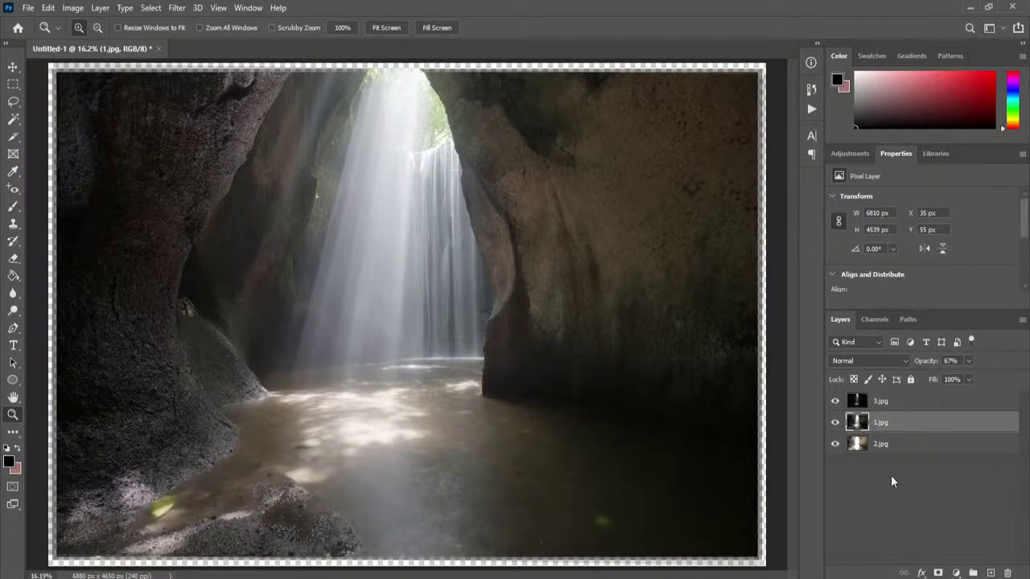
- Restore the opacity of the 1.jpg and 3.jpg layers to 100%
{"action": "left_click_drag", "start_coordinate": [920, 364], "coordinate": [1029, 362]}
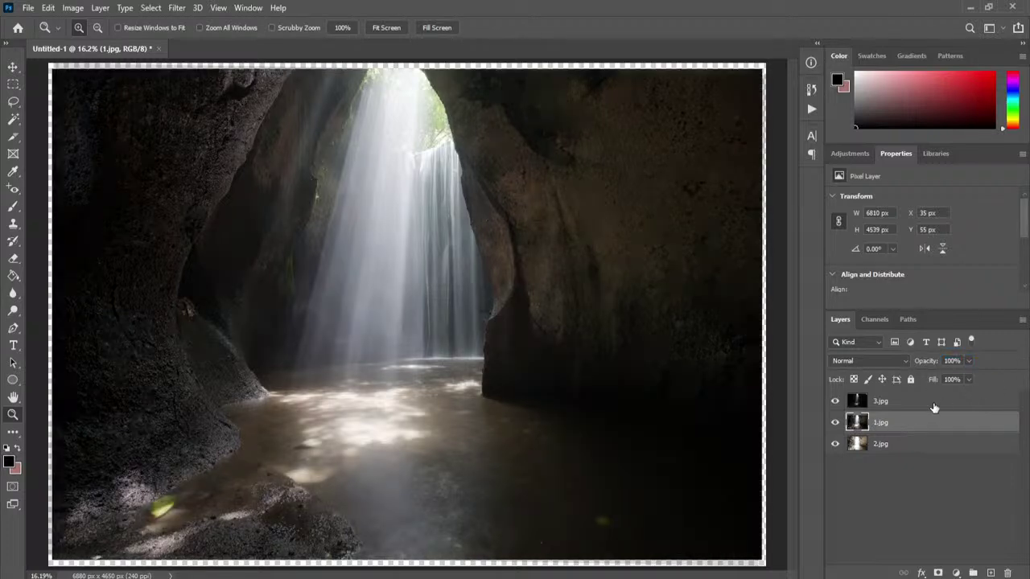
{"action": "left_click", "coordinate": [934, 406]}
{"action": "left_click_drag", "start_coordinate": [920, 365], "coordinate": [928, 365]}
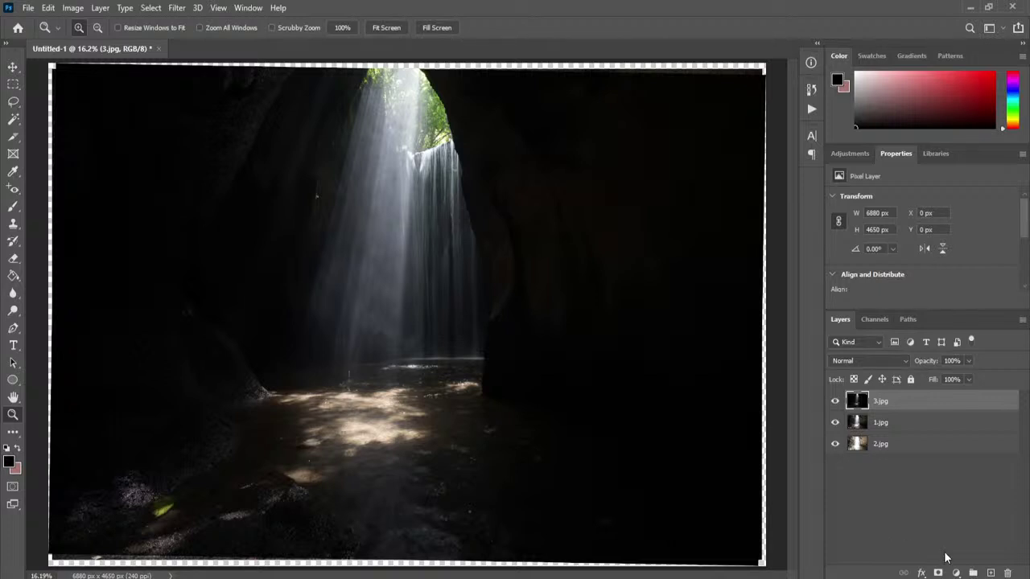
- Auto-blend all three layers using Stack Images with Seamless Tones and Colors and Content Aware Fill Transparent Areas enabled, and clear the selection
{"action": "left_click", "coordinate": [918, 452], "text": "shift"}
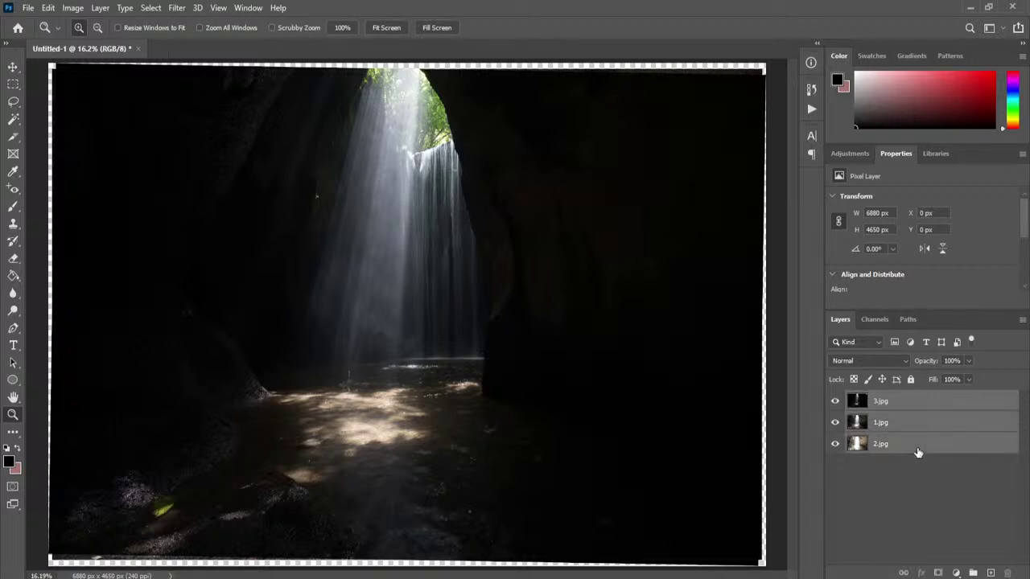
{"action": "left_click", "coordinate": [49, 9]}
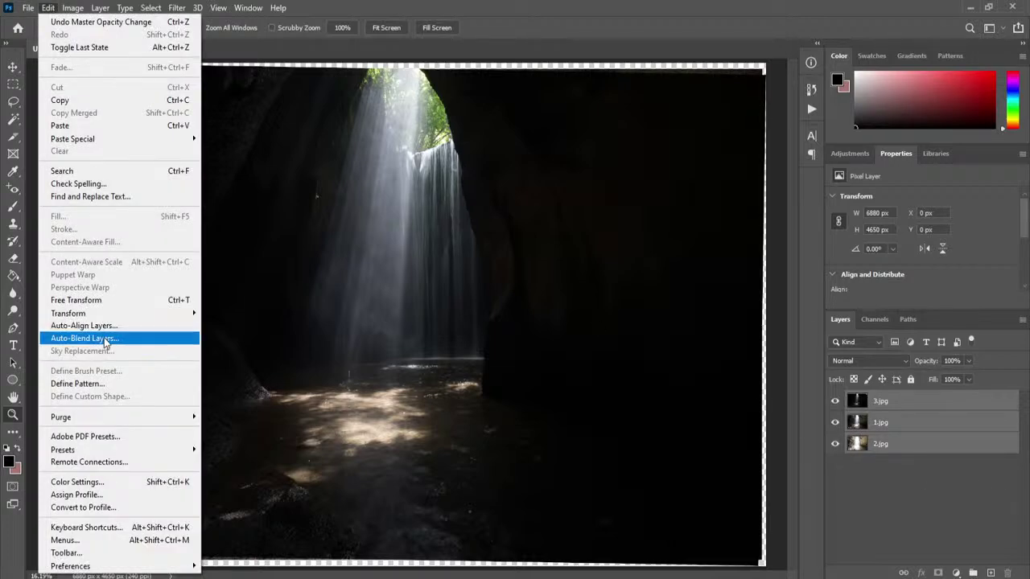
{"action": "left_click", "coordinate": [85, 338]}
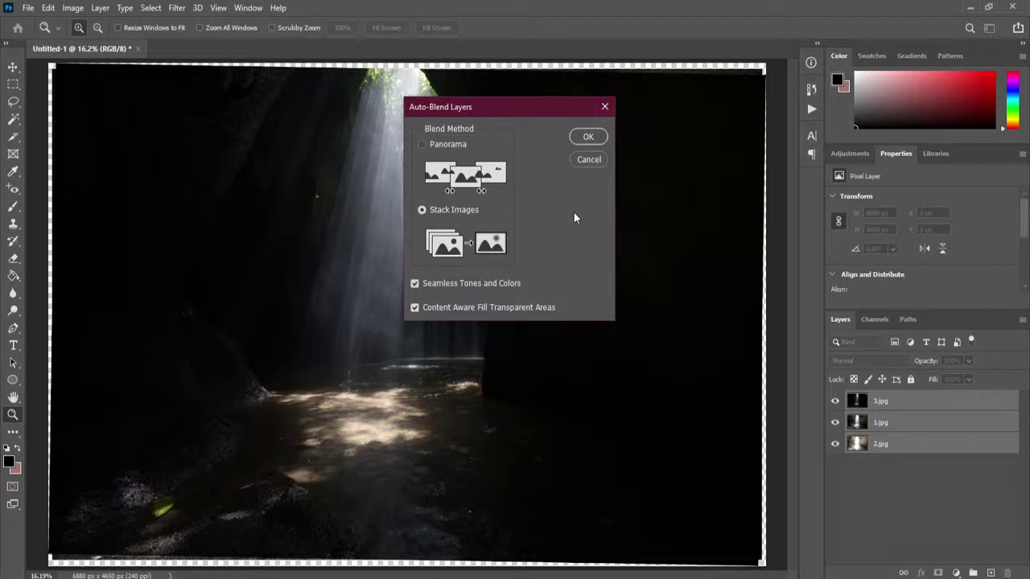
{"action": "left_click", "coordinate": [586, 138]}
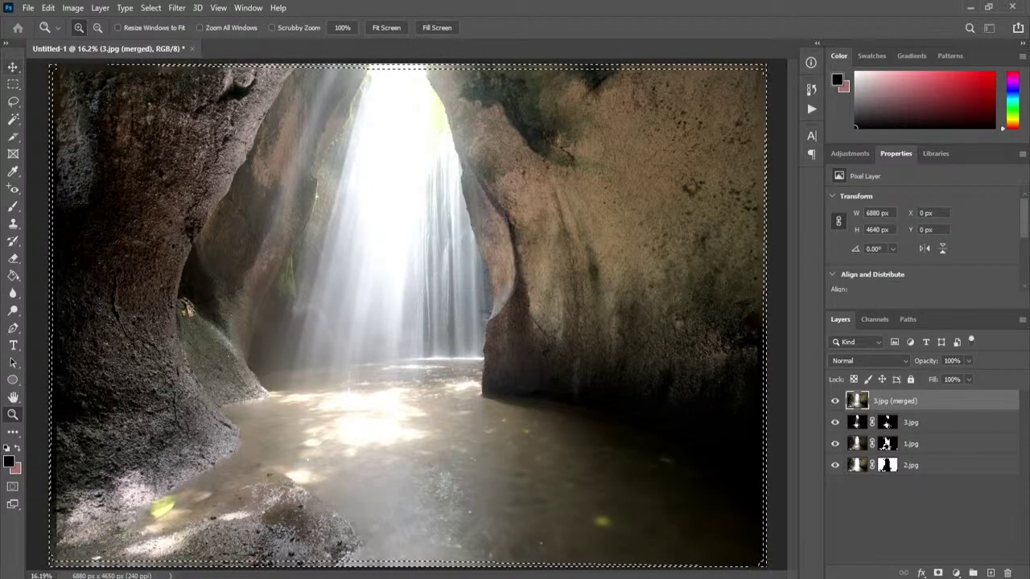
{"action": "left_click", "coordinate": [14, 83]}
{"action": "key", "text": "ctrl+d"}
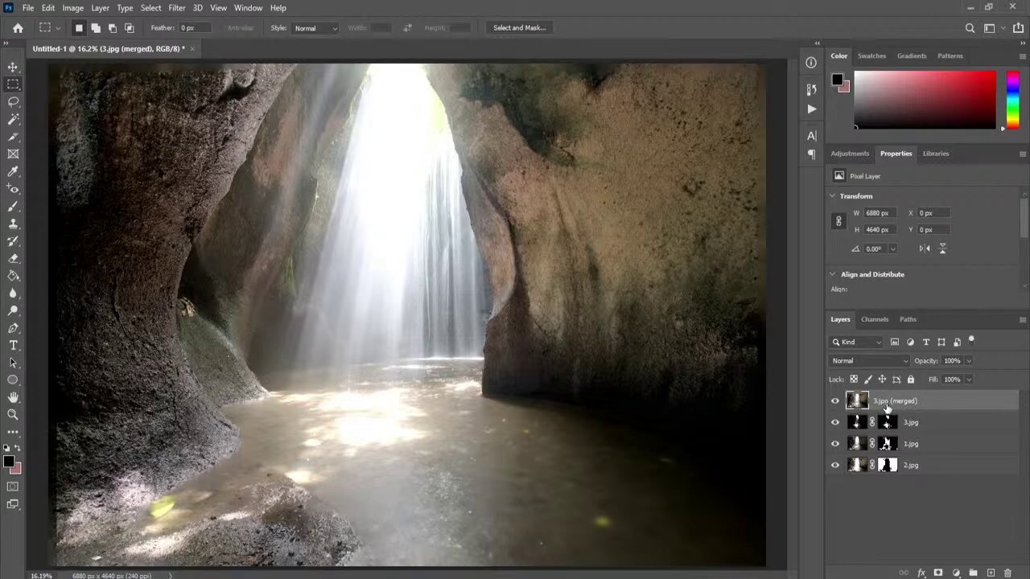
- Hide the merged layer and examine the masked 3.jpg, 1.jpg and 2.jpg layers one at a time
{"action": "left_click", "coordinate": [835, 403]}
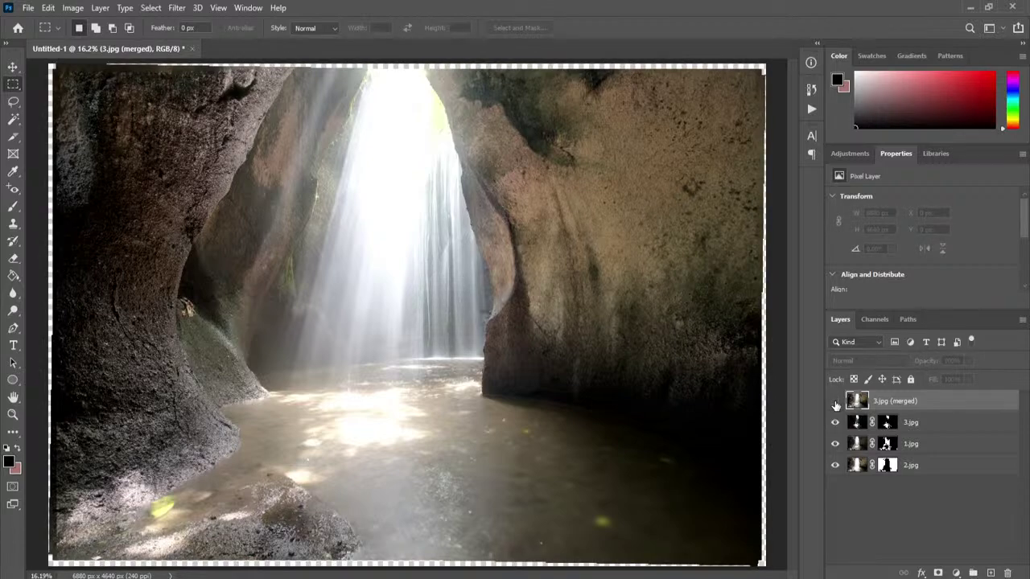
{"action": "left_click", "coordinate": [835, 444]}
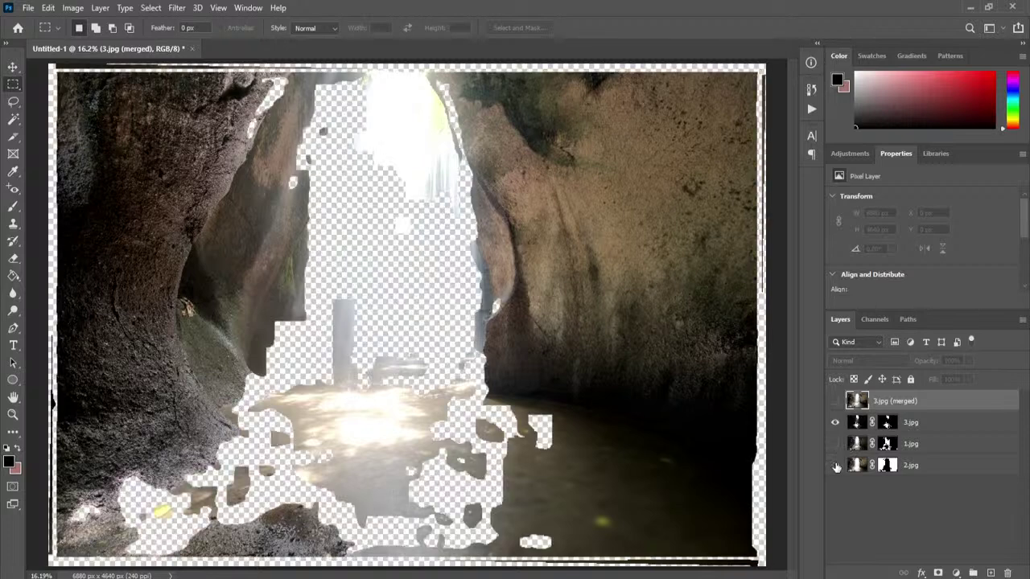
{"action": "left_click", "coordinate": [835, 465]}
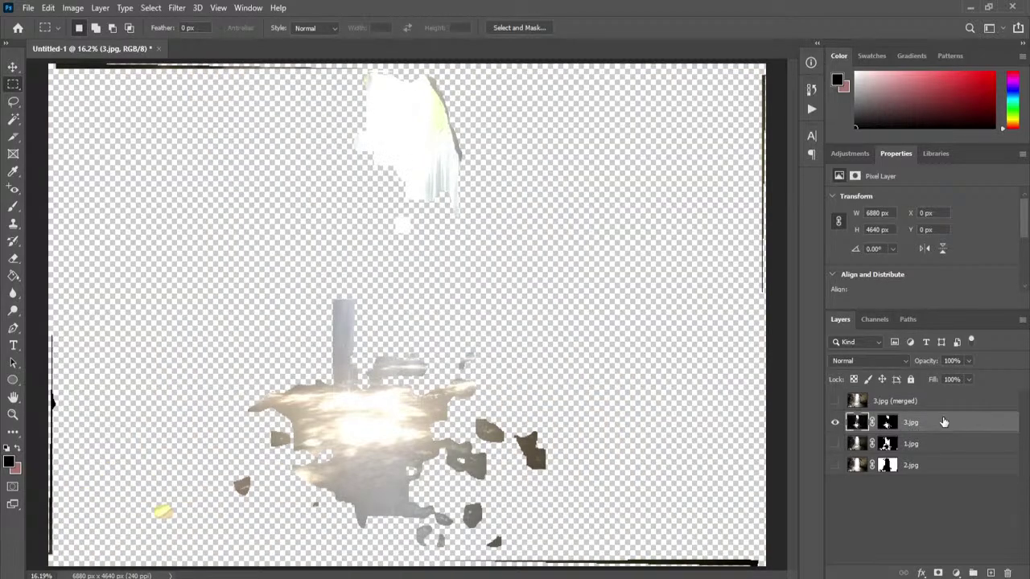
{"action": "left_click", "coordinate": [834, 422]}
{"action": "left_click", "coordinate": [835, 444]}
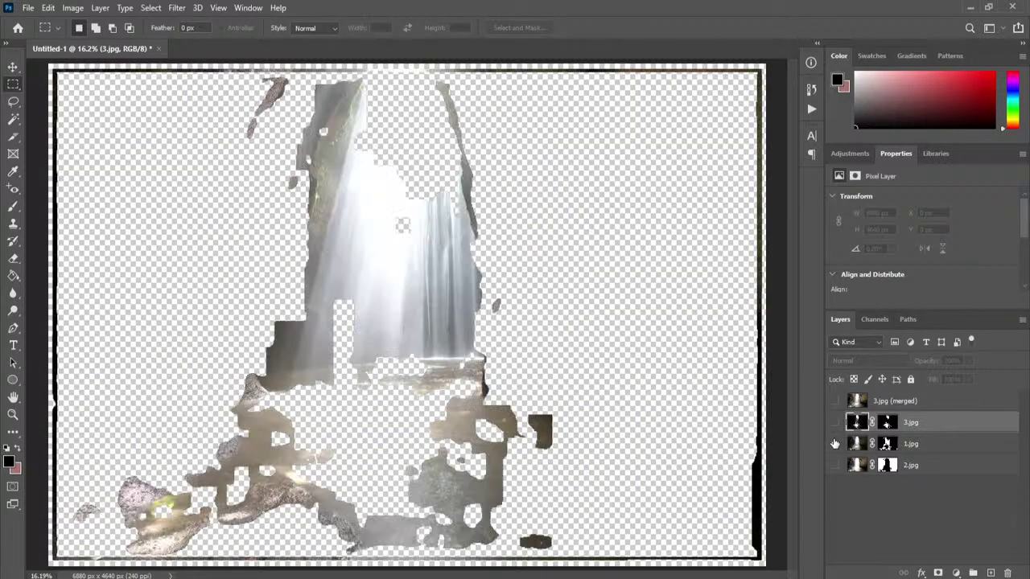
{"action": "left_click", "coordinate": [834, 443]}
{"action": "left_click", "coordinate": [884, 467]}
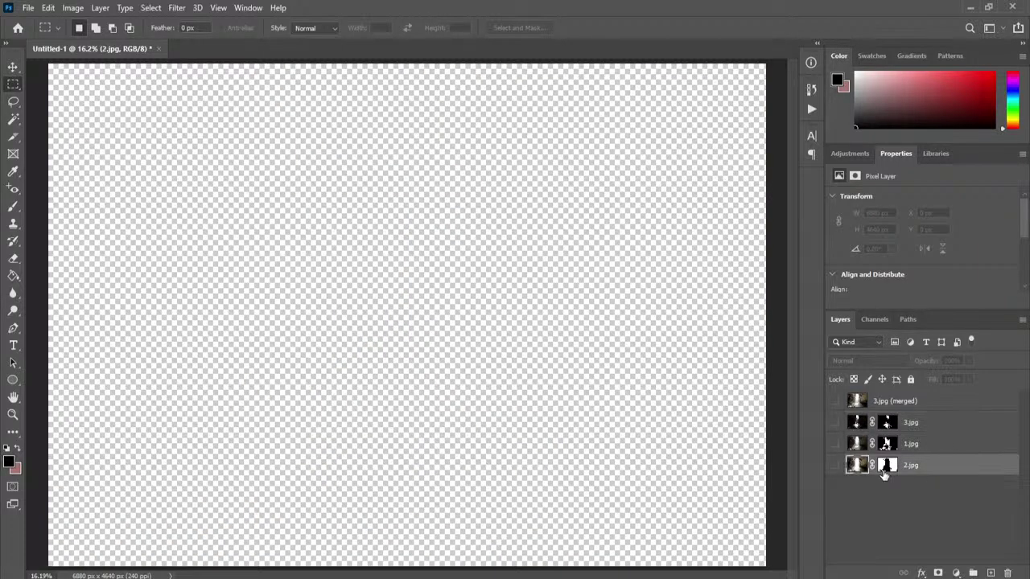
{"action": "left_click", "coordinate": [834, 465]}
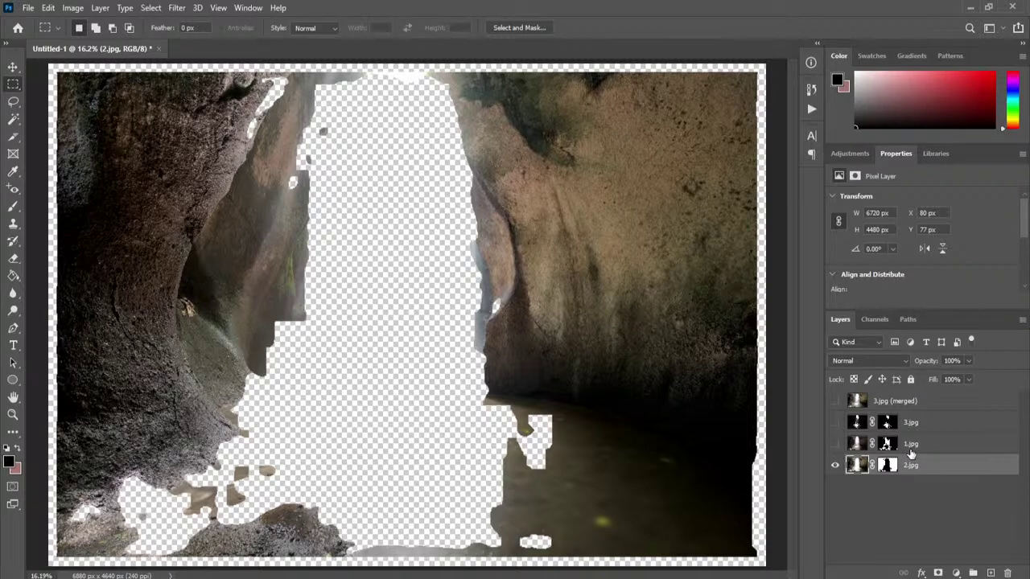
- Compare the masked 1.jpg layer over 2.jpg, and examine 1.jpg and 3.jpg each on their own
{"action": "left_click", "coordinate": [835, 444]}
{"action": "left_click", "coordinate": [927, 444]}
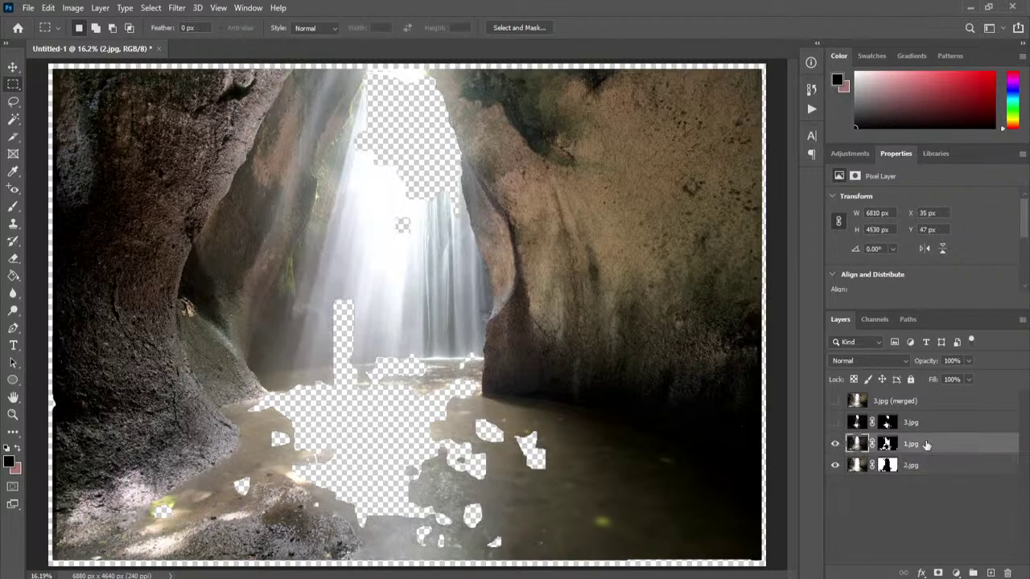
{"action": "left_click", "coordinate": [835, 465]}
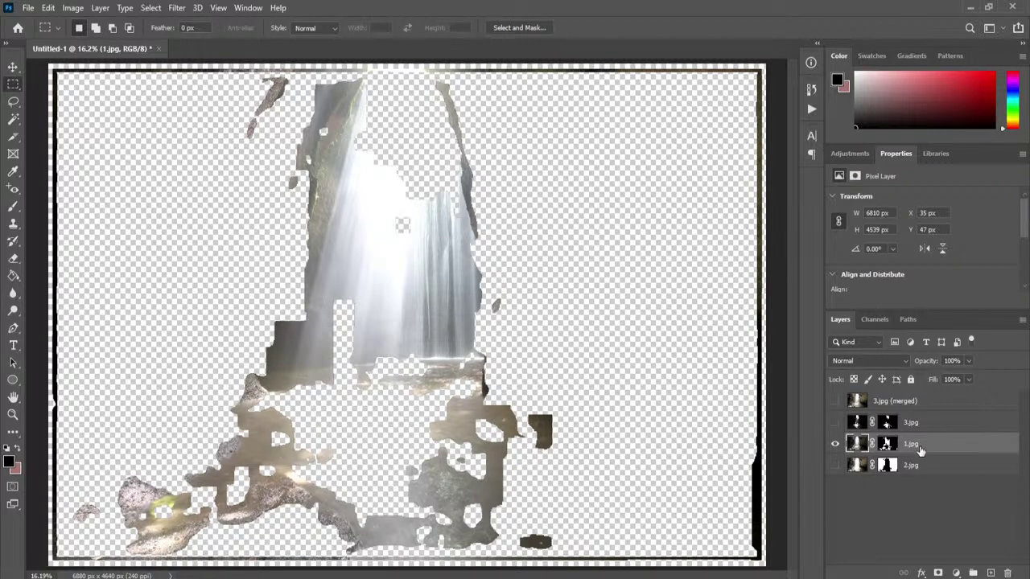
{"action": "left_click", "coordinate": [856, 425]}
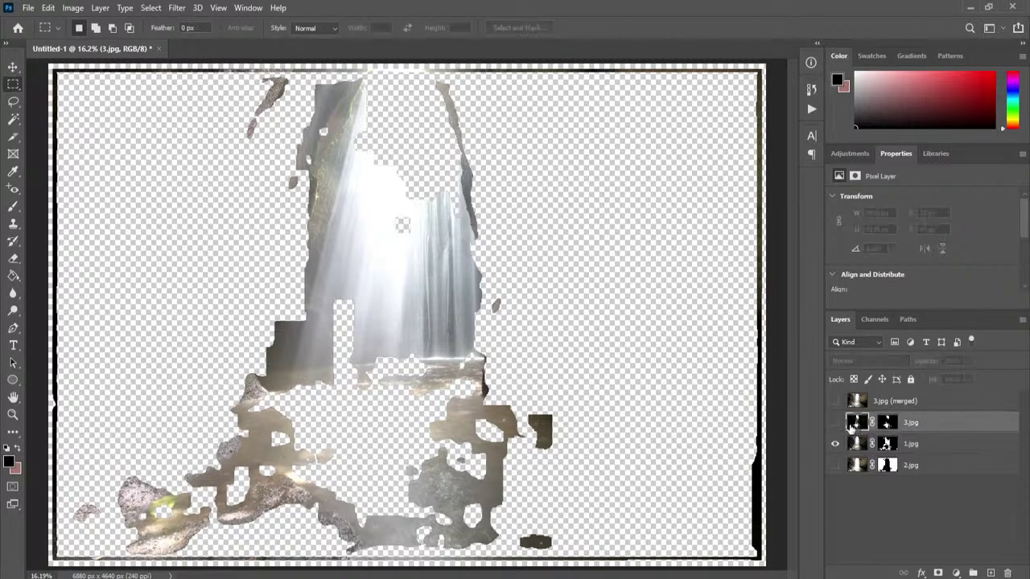
{"action": "left_click", "coordinate": [834, 444]}
{"action": "left_click", "coordinate": [834, 423]}
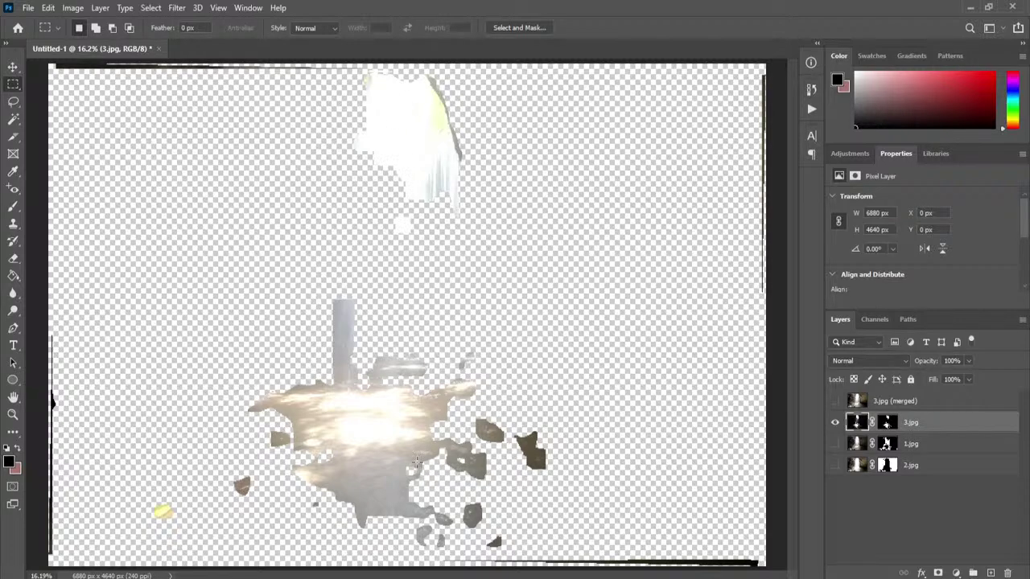
{"action": "left_click", "coordinate": [834, 443], "text": "alt"}
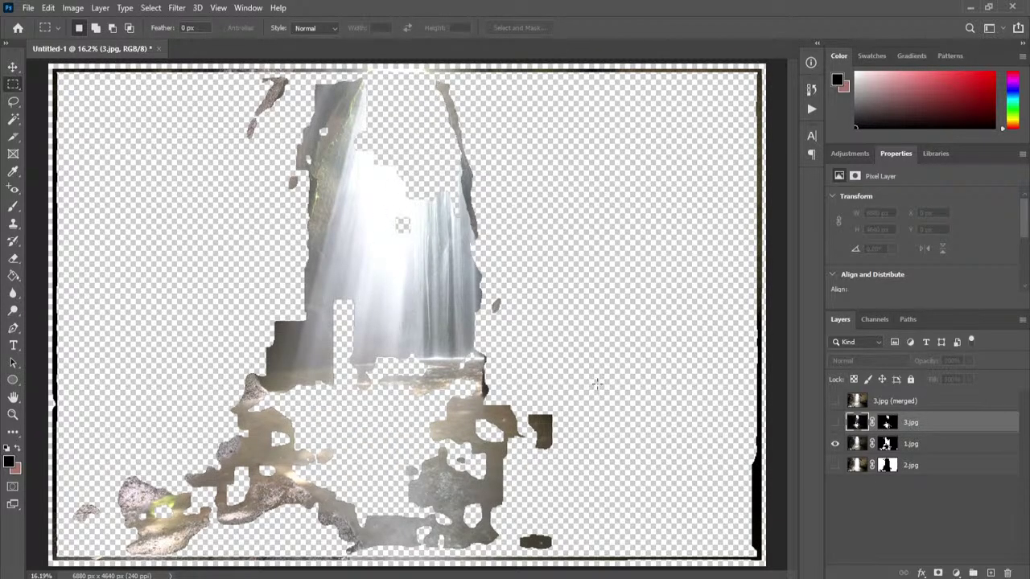
- View the masked 2.jpg layer alone, and turn the 1.jpg, 3.jpg and merged layers back on
{"action": "left_click", "coordinate": [952, 467]}
{"action": "left_click", "coordinate": [835, 444]}
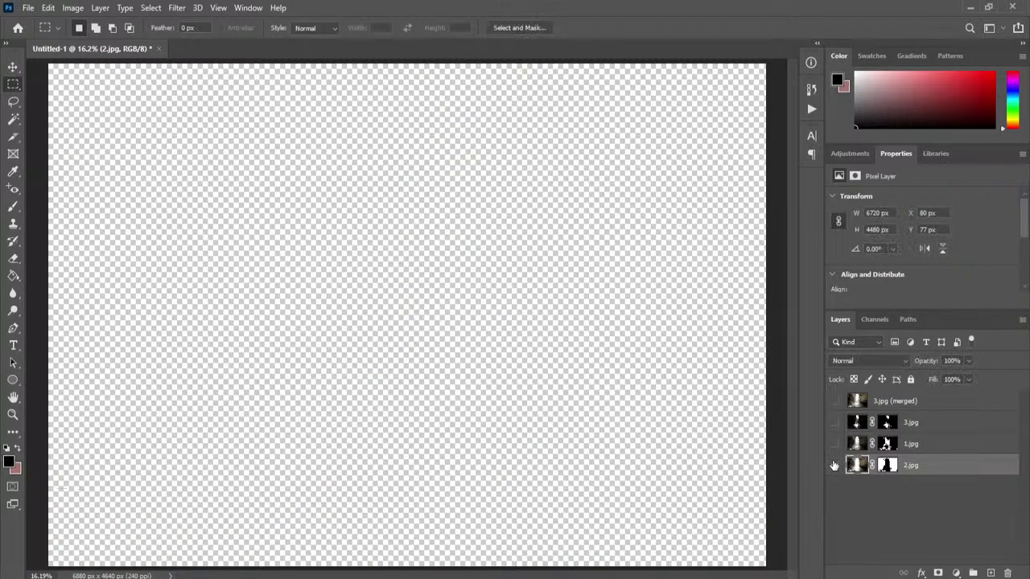
{"action": "left_click", "coordinate": [834, 465]}
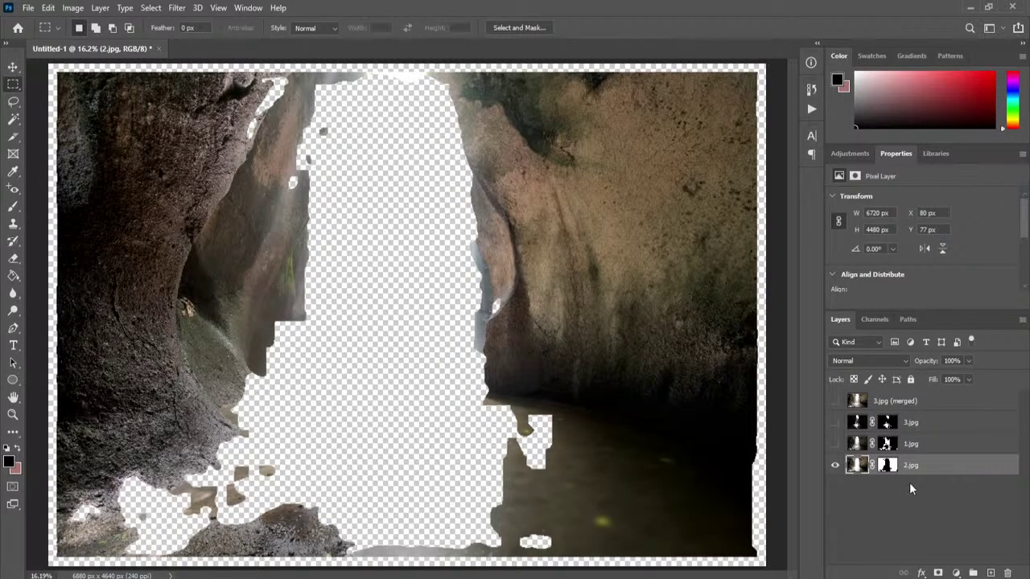
{"action": "left_click", "coordinate": [834, 444]}
{"action": "left_click", "coordinate": [834, 422]}
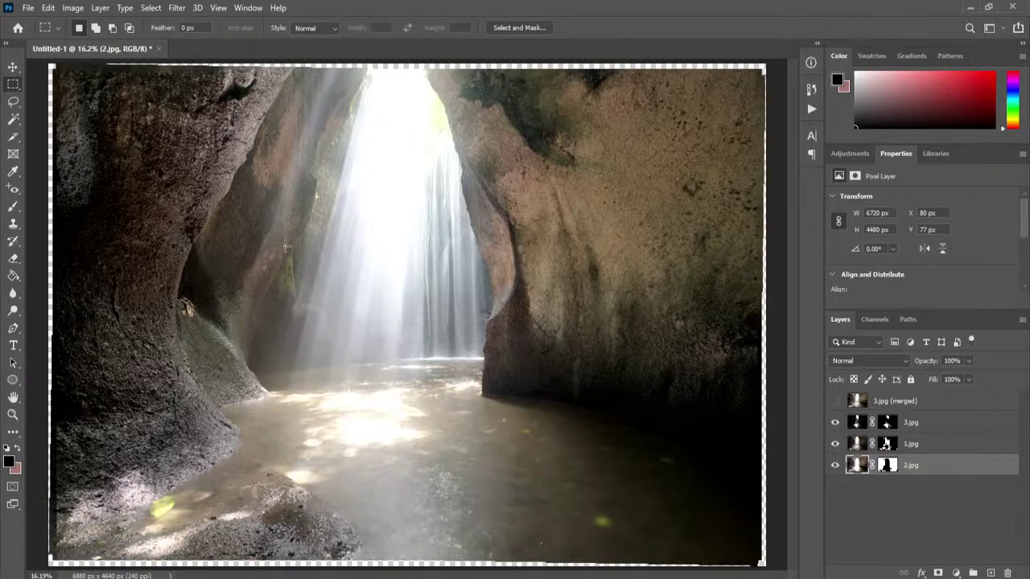
{"action": "left_click", "coordinate": [835, 400]}
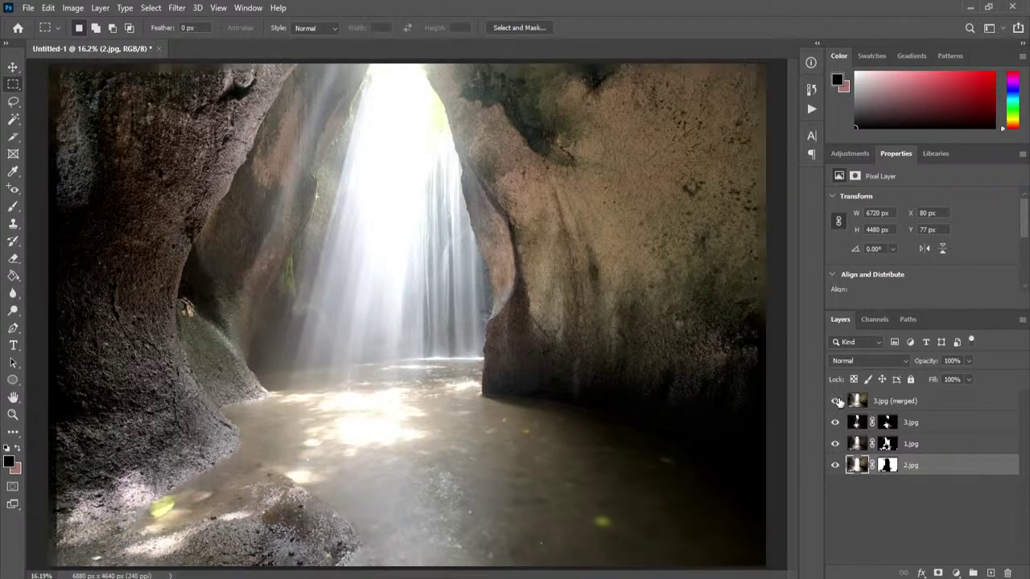
- Hide the merged layer and compare the 3.jpg layer's mask, shown on its own, with the blended image
{"action": "left_click", "coordinate": [927, 405]}
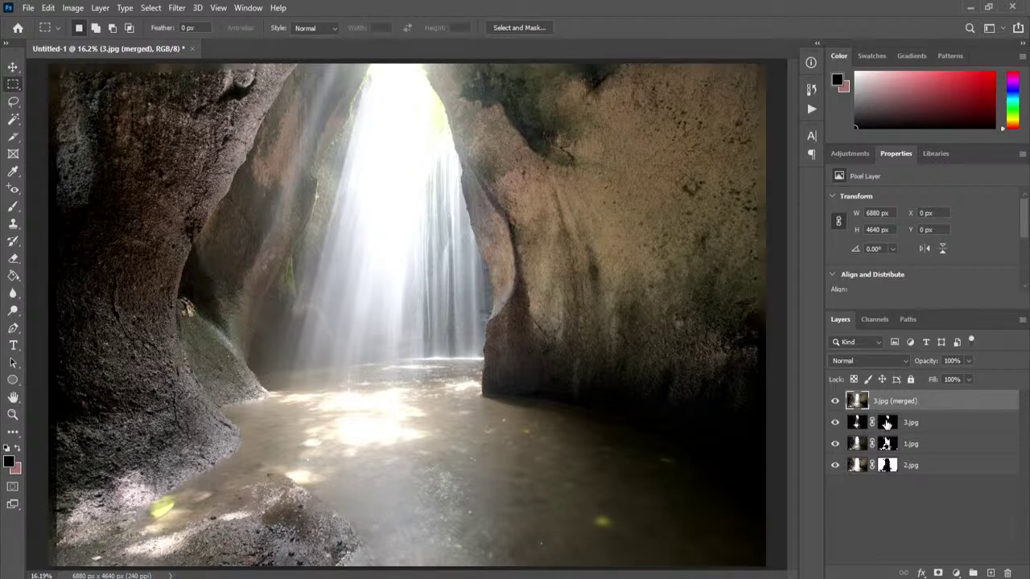
{"action": "left_click", "coordinate": [835, 402]}
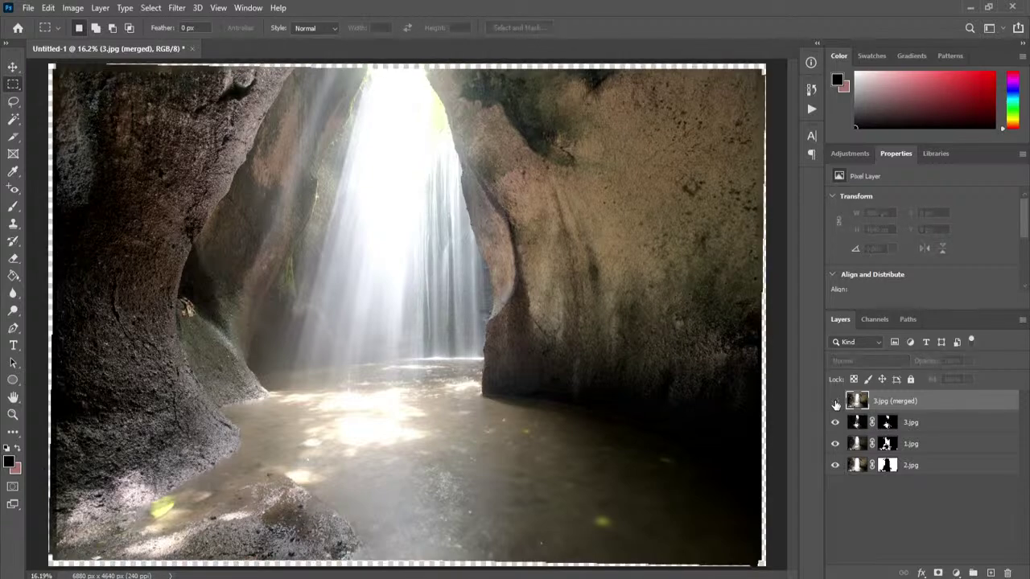
{"action": "left_click", "coordinate": [910, 424]}
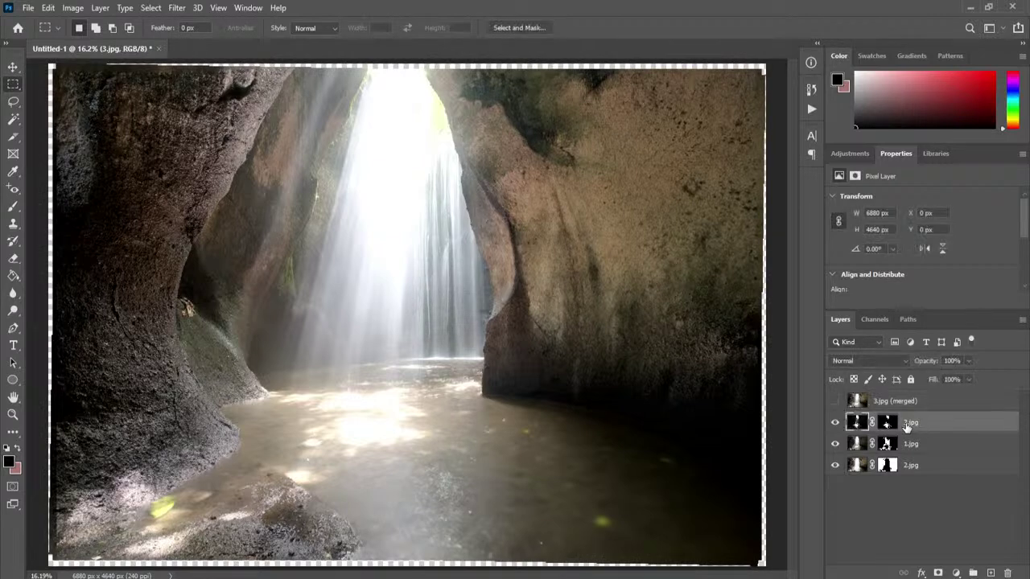
{"action": "left_click", "coordinate": [886, 426], "text": "alt"}
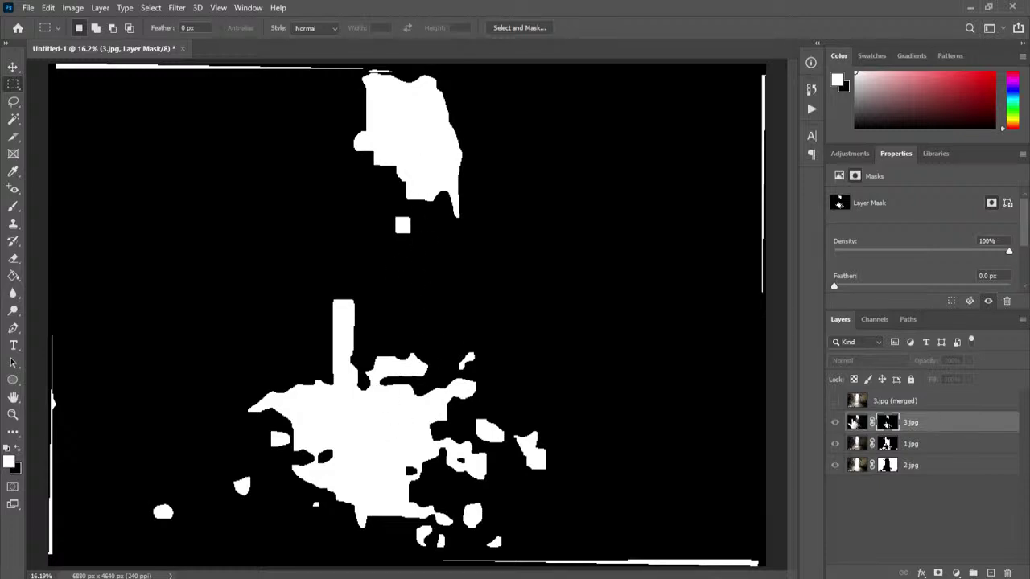
{"action": "left_click", "coordinate": [855, 424]}
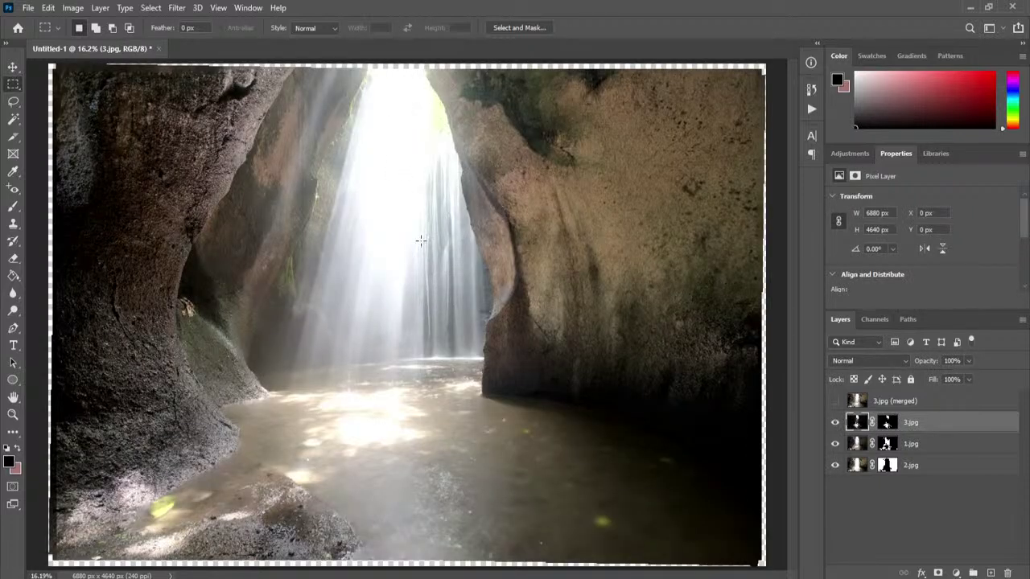
{"action": "left_click", "coordinate": [886, 424], "text": "alt"}
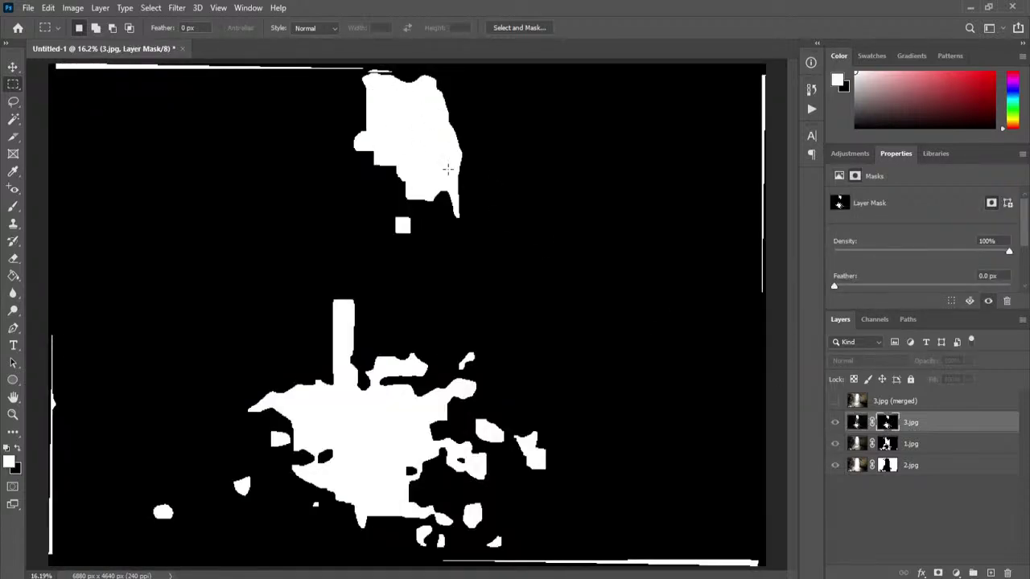
{"action": "left_click", "coordinate": [857, 428]}
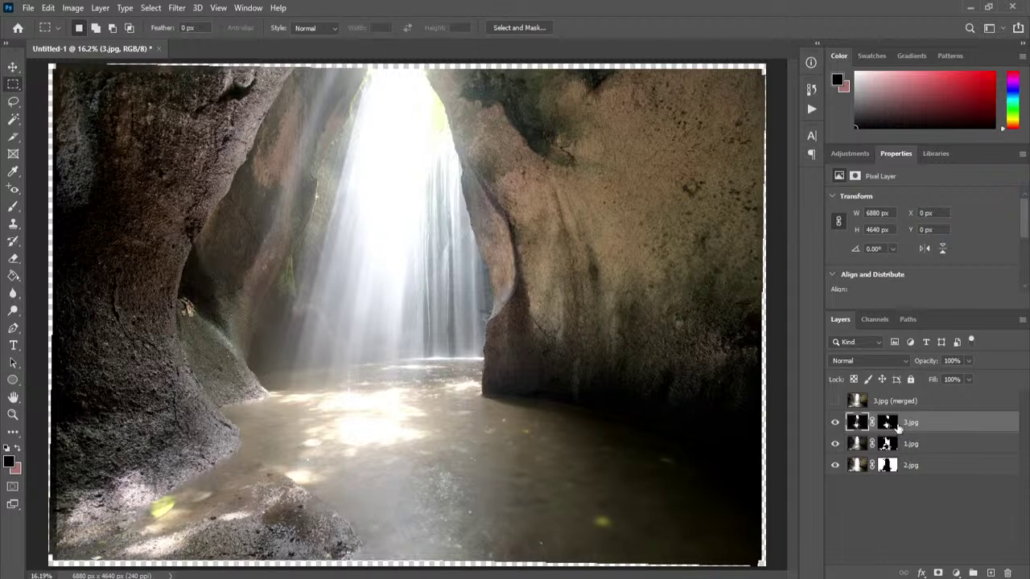
- Paint black with a 900 px brush on the 3.jpg layer mask over the cave opening and the foot of the waterfall
{"action": "left_click", "coordinate": [887, 426]}
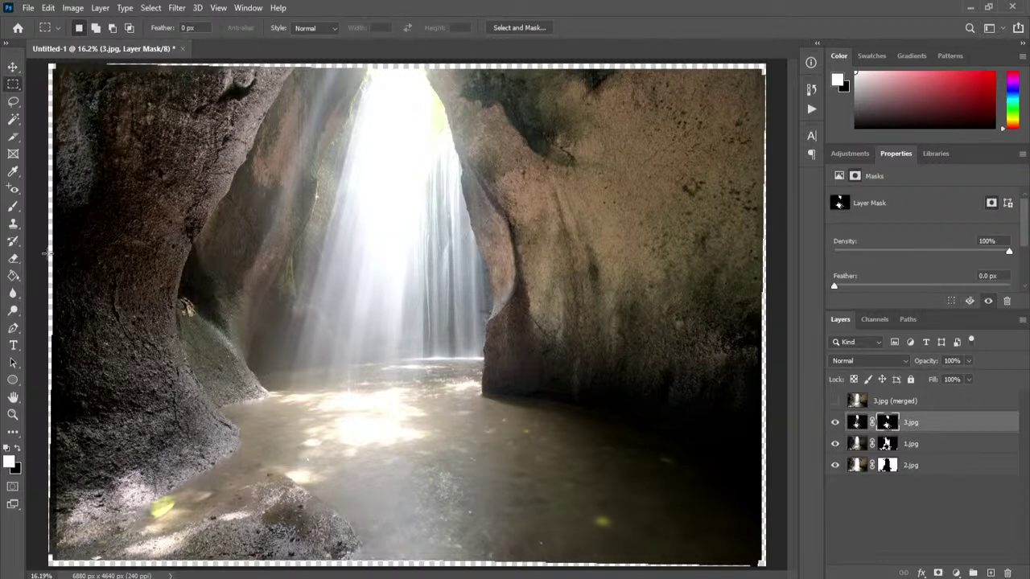
{"action": "left_click", "coordinate": [13, 207]}
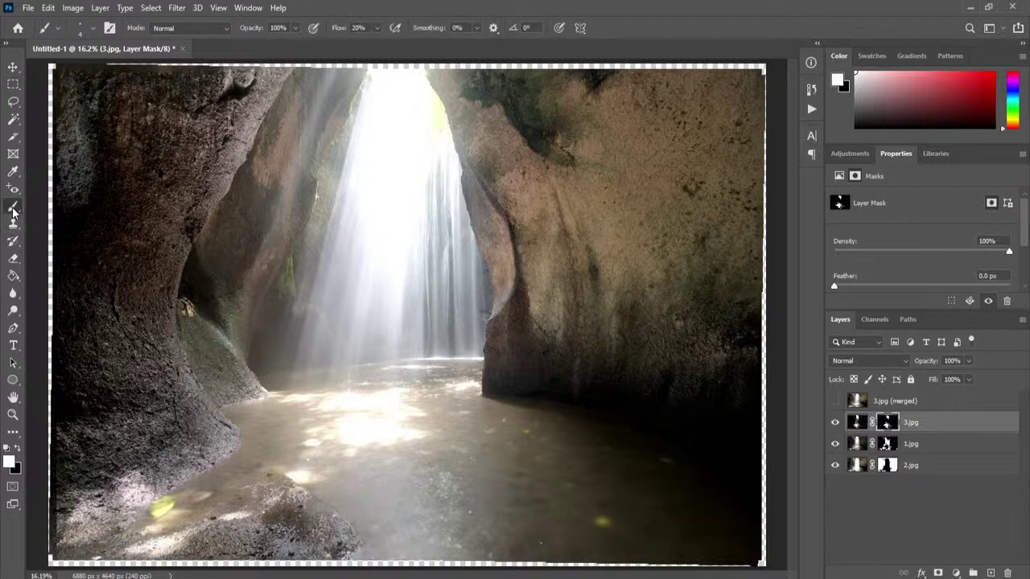
{"action": "left_click", "coordinate": [17, 450]}
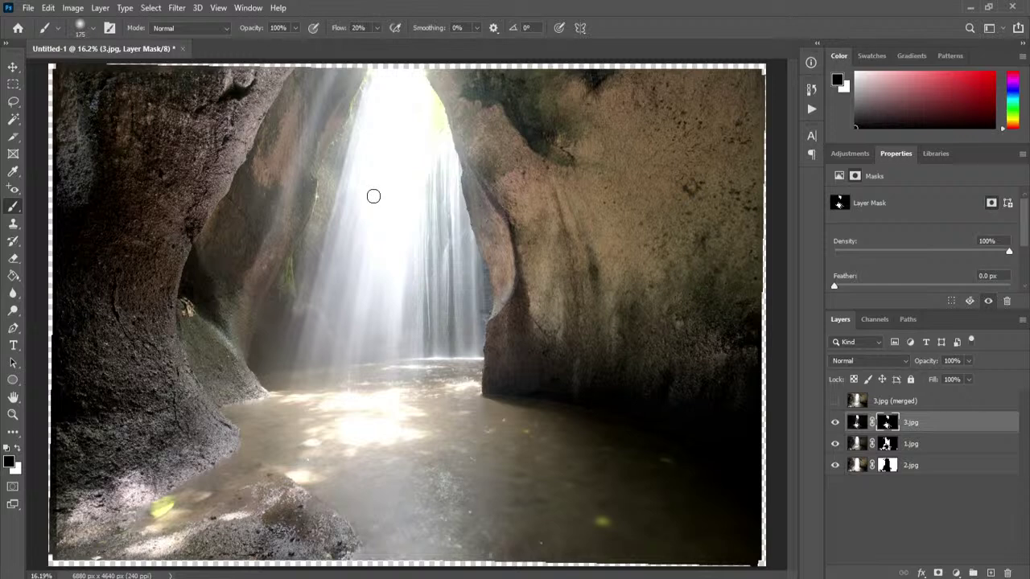
{"action": "key", "text": "bracketright"}
{"action": "key", "text": "bracketright"}
{"action": "key", "text": "bracketright"}
{"action": "key", "text": "bracketright"}
{"action": "key", "text": "bracketright"}
{"action": "key", "text": "bracketright"}
{"action": "key", "text": "bracketright"}
{"action": "key", "text": "bracketright"}
{"action": "key", "text": "bracketright"}
{"action": "key", "text": "bracketright"}
{"action": "key", "text": "bracketright"}
{"action": "key", "text": "bracketright"}
{"action": "key", "text": "bracketright"}
{"action": "key", "text": "bracketright"}
{"action": "key", "text": "bracketright"}
{"action": "key", "text": "bracketright"}
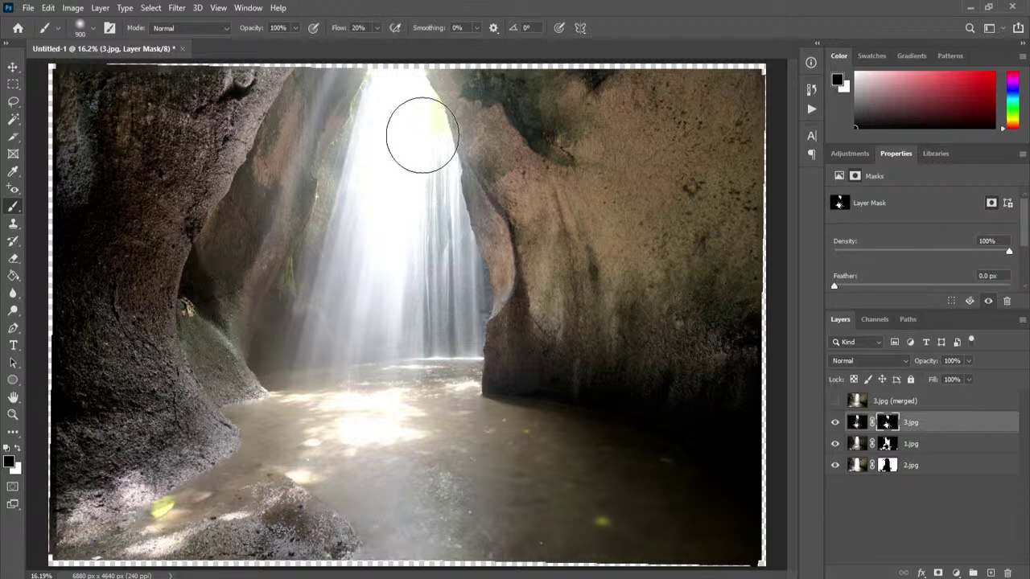
{"action": "mouse_move", "coordinate": [425, 141]}
{"action": "left_mouse_down"}
{"action": "mouse_move", "coordinate": [382, 161]}
{"action": "mouse_move", "coordinate": [393, 118]}
{"action": "mouse_move", "coordinate": [423, 154]}
{"action": "mouse_move", "coordinate": [410, 182]}
{"action": "mouse_move", "coordinate": [372, 187]}
{"action": "mouse_move", "coordinate": [357, 151]}
{"action": "mouse_move", "coordinate": [360, 106]}
{"action": "mouse_move", "coordinate": [394, 88]}
{"action": "mouse_move", "coordinate": [431, 106]}
{"action": "mouse_move", "coordinate": [439, 165]}
{"action": "mouse_move", "coordinate": [423, 103]}
{"action": "mouse_move", "coordinate": [400, 88]}
{"action": "mouse_move", "coordinate": [359, 117]}
{"action": "mouse_move", "coordinate": [351, 153]}
{"action": "mouse_move", "coordinate": [408, 181]}
{"action": "mouse_move", "coordinate": [448, 147]}
{"action": "mouse_move", "coordinate": [404, 111]}
{"action": "left_mouse_up"}
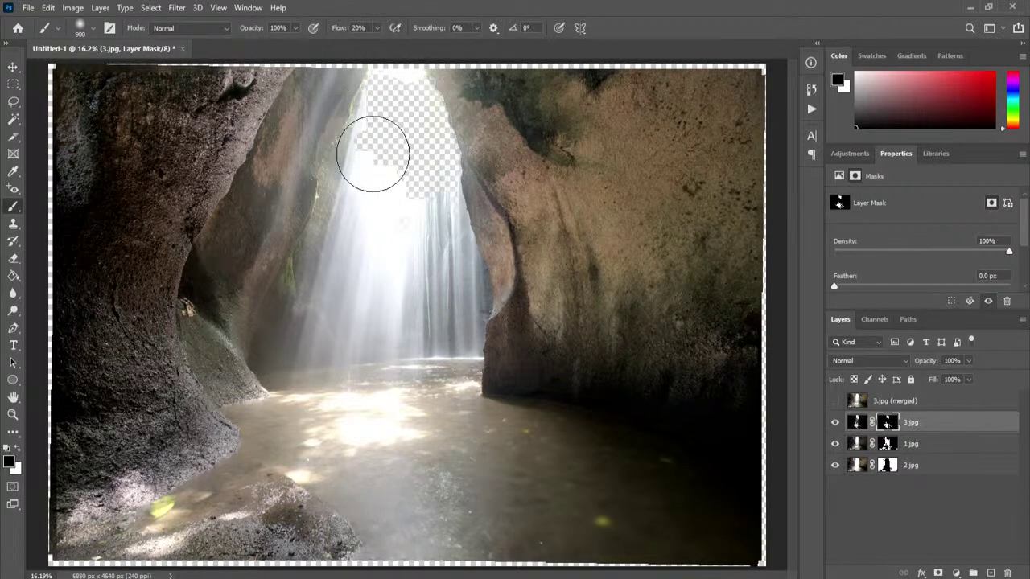
{"action": "mouse_move", "coordinate": [352, 329]}
{"action": "left_mouse_down"}
{"action": "mouse_move", "coordinate": [329, 345]}
{"action": "mouse_move", "coordinate": [404, 341]}
{"action": "mouse_move", "coordinate": [437, 234]}
{"action": "mouse_move", "coordinate": [349, 287]}
{"action": "mouse_move", "coordinate": [306, 351]}
{"action": "mouse_move", "coordinate": [436, 272]}
{"action": "mouse_move", "coordinate": [400, 168]}
{"action": "mouse_move", "coordinate": [318, 346]}
{"action": "mouse_move", "coordinate": [422, 359]}
{"action": "mouse_move", "coordinate": [446, 247]}
{"action": "mouse_move", "coordinate": [403, 133]}
{"action": "mouse_move", "coordinate": [402, 104]}
{"action": "mouse_move", "coordinate": [405, 257]}
{"action": "mouse_move", "coordinate": [563, 352]}
{"action": "left_mouse_up"}
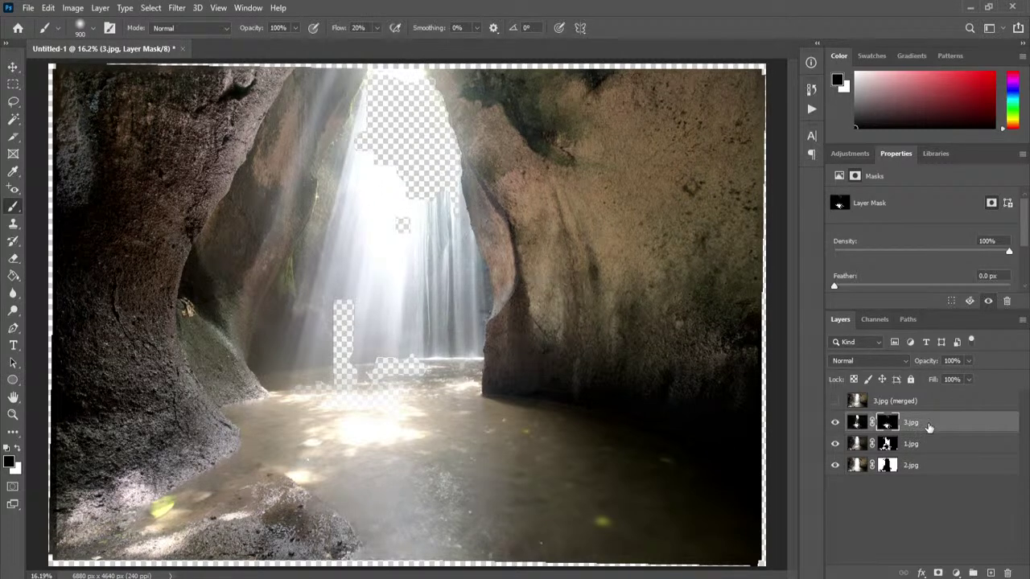
- Hide the 3.jpg layer and paint black on the 1.jpg layer mask over the waterfall and the pool below it
{"action": "left_click", "coordinate": [835, 424]}
{"action": "left_click", "coordinate": [929, 454]}
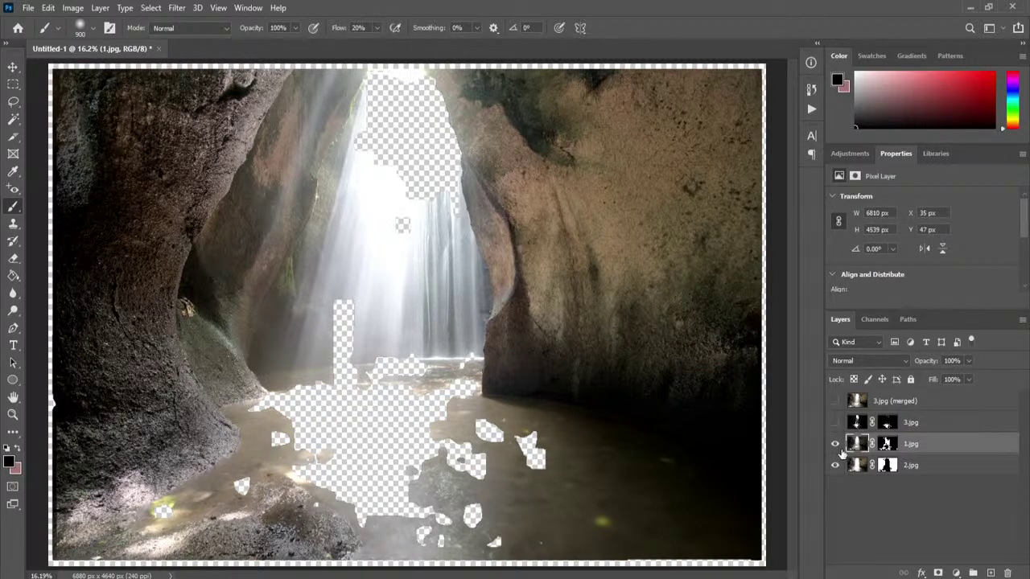
{"action": "left_click", "coordinate": [886, 444]}
{"action": "mouse_move", "coordinate": [336, 391]}
{"action": "left_mouse_down"}
{"action": "mouse_move", "coordinate": [357, 371]}
{"action": "mouse_move", "coordinate": [371, 287]}
{"action": "mouse_move", "coordinate": [374, 334]}
{"action": "mouse_move", "coordinate": [363, 337]}
{"action": "mouse_move", "coordinate": [389, 153]}
{"action": "mouse_move", "coordinate": [390, 263]}
{"action": "mouse_move", "coordinate": [393, 164]}
{"action": "mouse_move", "coordinate": [402, 256]}
{"action": "mouse_move", "coordinate": [412, 309]}
{"action": "mouse_move", "coordinate": [416, 245]}
{"action": "mouse_move", "coordinate": [434, 368]}
{"action": "mouse_move", "coordinate": [438, 250]}
{"action": "mouse_move", "coordinate": [436, 305]}
{"action": "mouse_move", "coordinate": [416, 199]}
{"action": "mouse_move", "coordinate": [368, 347]}
{"action": "mouse_move", "coordinate": [343, 369]}
{"action": "mouse_move", "coordinate": [335, 362]}
{"action": "mouse_move", "coordinate": [356, 342]}
{"action": "mouse_move", "coordinate": [345, 362]}
{"action": "mouse_move", "coordinate": [434, 353]}
{"action": "mouse_move", "coordinate": [422, 431]}
{"action": "mouse_move", "coordinate": [362, 436]}
{"action": "mouse_move", "coordinate": [314, 462]}
{"action": "mouse_move", "coordinate": [348, 449]}
{"action": "mouse_move", "coordinate": [460, 465]}
{"action": "mouse_move", "coordinate": [460, 477]}
{"action": "mouse_move", "coordinate": [412, 494]}
{"action": "mouse_move", "coordinate": [315, 435]}
{"action": "mouse_move", "coordinate": [475, 434]}
{"action": "mouse_move", "coordinate": [481, 414]}
{"action": "mouse_move", "coordinate": [453, 431]}
{"action": "mouse_move", "coordinate": [440, 358]}
{"action": "mouse_move", "coordinate": [466, 488]}
{"action": "mouse_move", "coordinate": [434, 504]}
{"action": "mouse_move", "coordinate": [372, 498]}
{"action": "mouse_move", "coordinate": [359, 475]}
{"action": "left_mouse_up"}
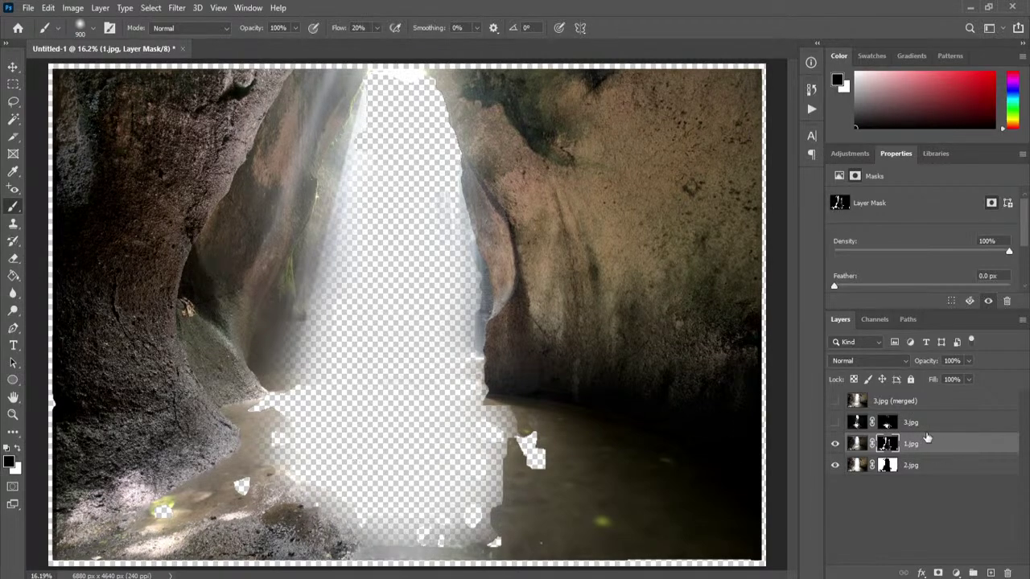
- Turn the 3.jpg layer back on and paint black on its mask over the sunlit pool
{"action": "left_click", "coordinate": [835, 422]}
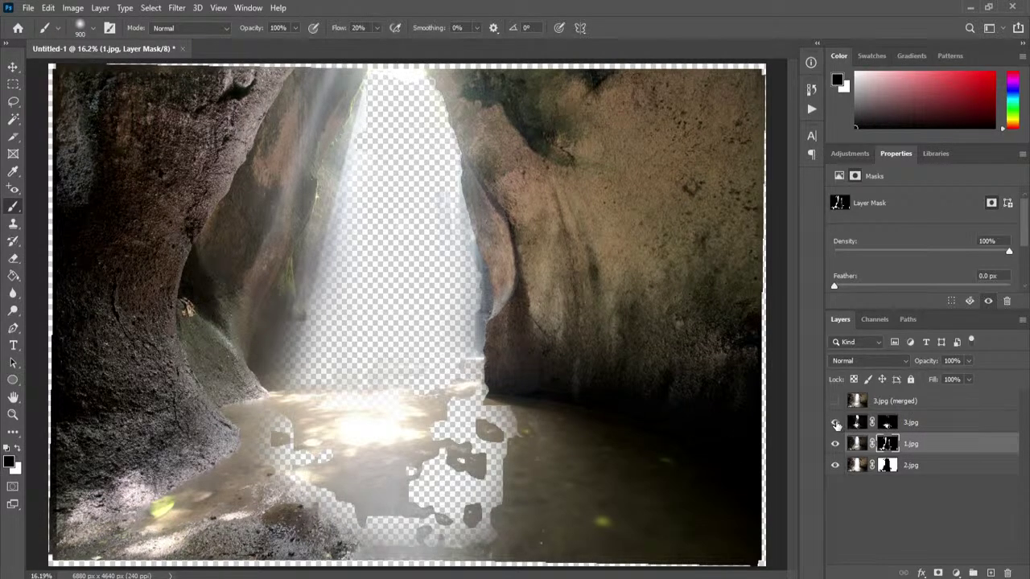
{"action": "left_click", "coordinate": [931, 423]}
{"action": "left_click", "coordinate": [888, 424]}
{"action": "mouse_move", "coordinate": [356, 453]}
{"action": "left_mouse_down"}
{"action": "mouse_move", "coordinate": [315, 451]}
{"action": "mouse_move", "coordinate": [339, 415]}
{"action": "mouse_move", "coordinate": [315, 417]}
{"action": "mouse_move", "coordinate": [350, 400]}
{"action": "mouse_move", "coordinate": [402, 457]}
{"action": "mouse_move", "coordinate": [426, 508]}
{"action": "mouse_move", "coordinate": [440, 504]}
{"action": "mouse_move", "coordinate": [420, 456]}
{"action": "mouse_move", "coordinate": [430, 394]}
{"action": "mouse_move", "coordinate": [441, 431]}
{"action": "mouse_move", "coordinate": [478, 459]}
{"action": "mouse_move", "coordinate": [461, 432]}
{"action": "mouse_move", "coordinate": [473, 480]}
{"action": "mouse_move", "coordinate": [462, 515]}
{"action": "mouse_move", "coordinate": [418, 498]}
{"action": "mouse_move", "coordinate": [413, 451]}
{"action": "mouse_move", "coordinate": [350, 452]}
{"action": "mouse_move", "coordinate": [362, 426]}
{"action": "left_mouse_up"}
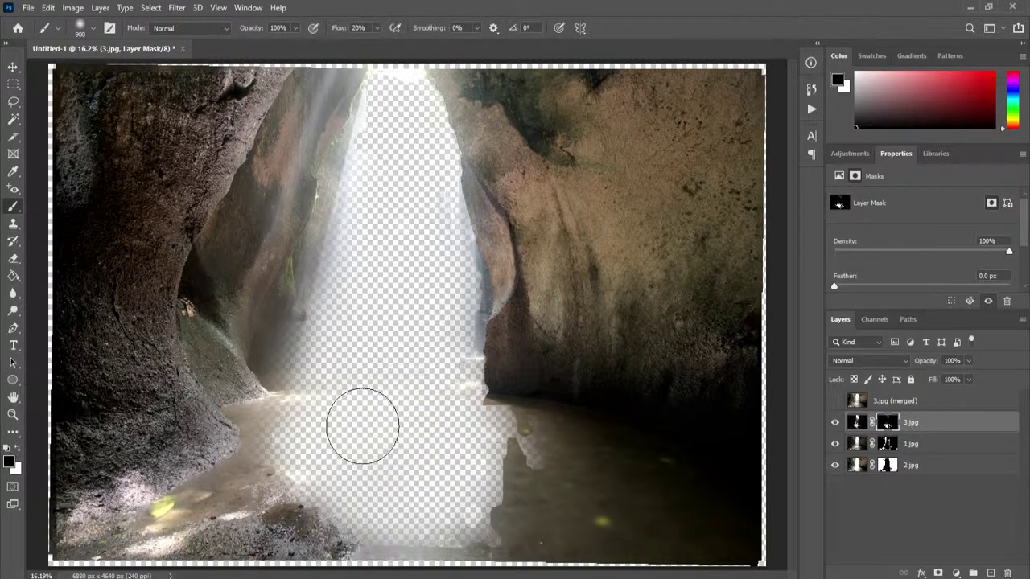
- Try to restore the waterfall and pool by painting white on the 2.jpg layer mask
{"action": "left_click", "coordinate": [932, 474]}
{"action": "left_click", "coordinate": [887, 466]}
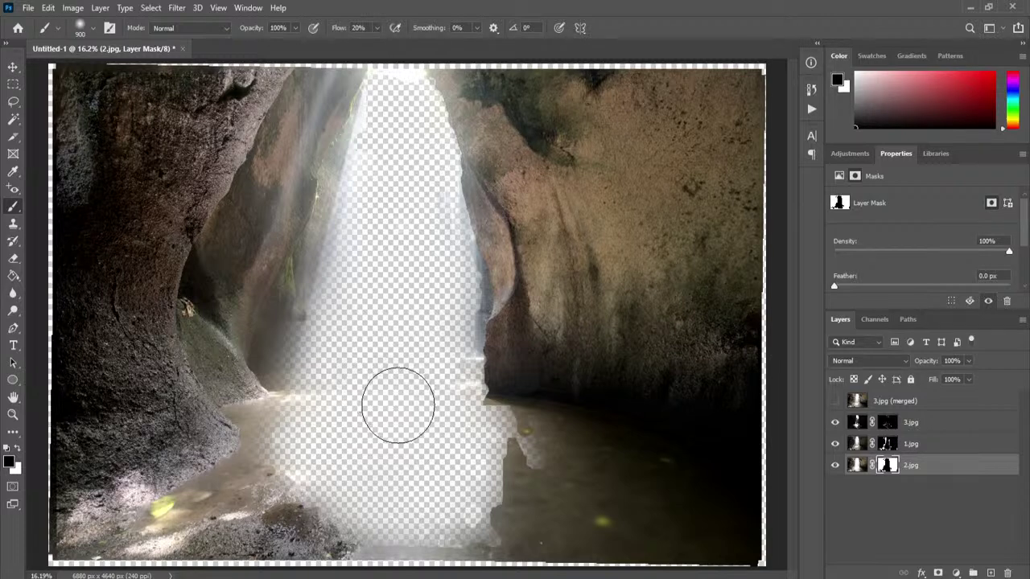
{"action": "left_click", "coordinate": [17, 449]}
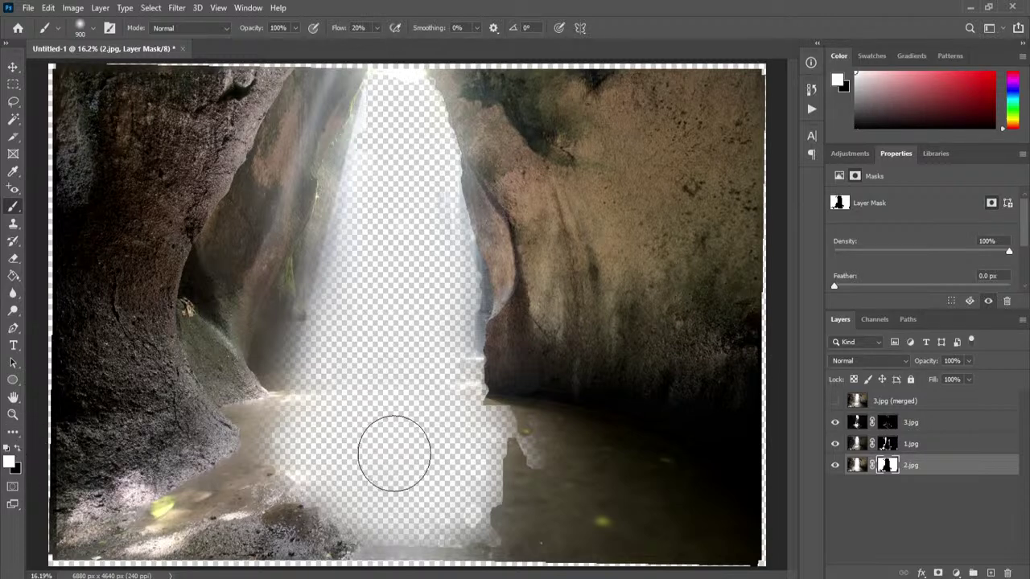
{"action": "mouse_move", "coordinate": [378, 426]}
{"action": "left_mouse_down"}
{"action": "mouse_move", "coordinate": [294, 466]}
{"action": "mouse_move", "coordinate": [311, 448]}
{"action": "mouse_move", "coordinate": [333, 472]}
{"action": "mouse_move", "coordinate": [293, 505]}
{"action": "mouse_move", "coordinate": [333, 491]}
{"action": "mouse_move", "coordinate": [421, 506]}
{"action": "mouse_move", "coordinate": [407, 487]}
{"action": "mouse_move", "coordinate": [420, 462]}
{"action": "mouse_move", "coordinate": [421, 478]}
{"action": "mouse_move", "coordinate": [439, 414]}
{"action": "mouse_move", "coordinate": [461, 449]}
{"action": "mouse_move", "coordinate": [411, 416]}
{"action": "mouse_move", "coordinate": [466, 442]}
{"action": "mouse_move", "coordinate": [412, 368]}
{"action": "mouse_move", "coordinate": [326, 414]}
{"action": "mouse_move", "coordinate": [319, 395]}
{"action": "mouse_move", "coordinate": [363, 137]}
{"action": "mouse_move", "coordinate": [436, 364]}
{"action": "mouse_move", "coordinate": [442, 276]}
{"action": "mouse_move", "coordinate": [467, 403]}
{"action": "mouse_move", "coordinate": [425, 126]}
{"action": "mouse_move", "coordinate": [402, 161]}
{"action": "left_mouse_up"}
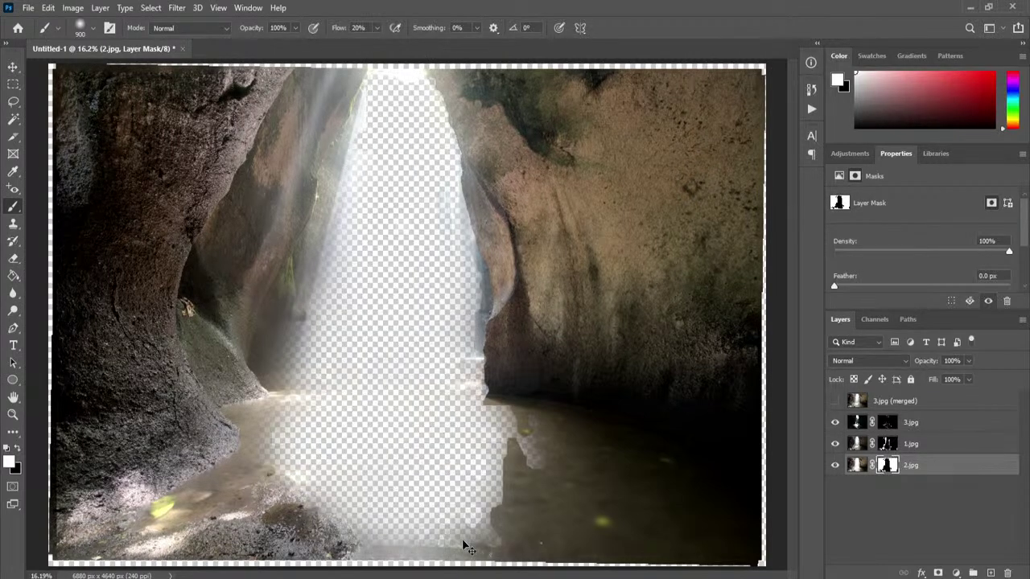
- Show the merged layer again and close the document without saving the changes
{"action": "left_click", "coordinate": [834, 400]}
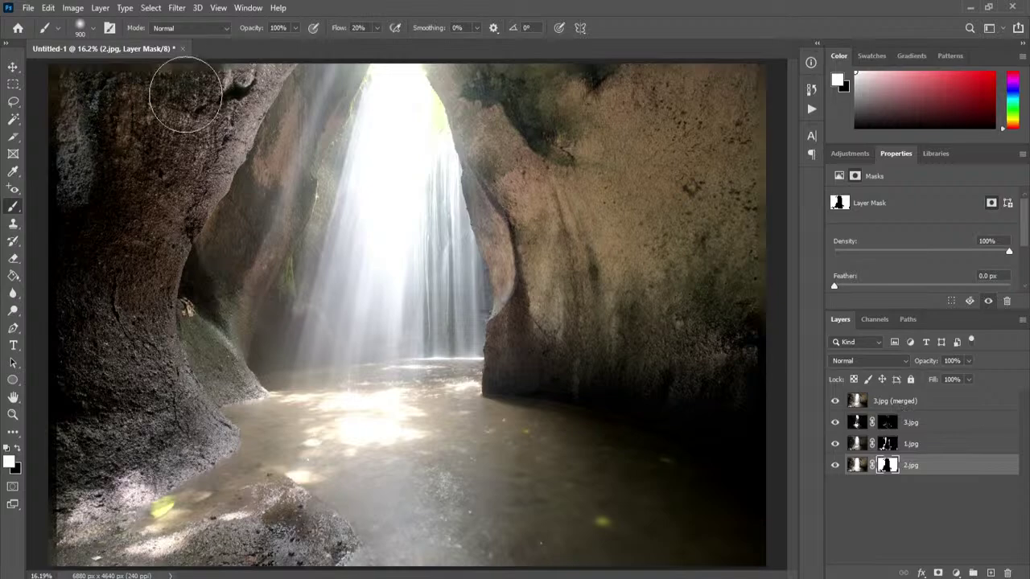
{"action": "left_click", "coordinate": [183, 49]}
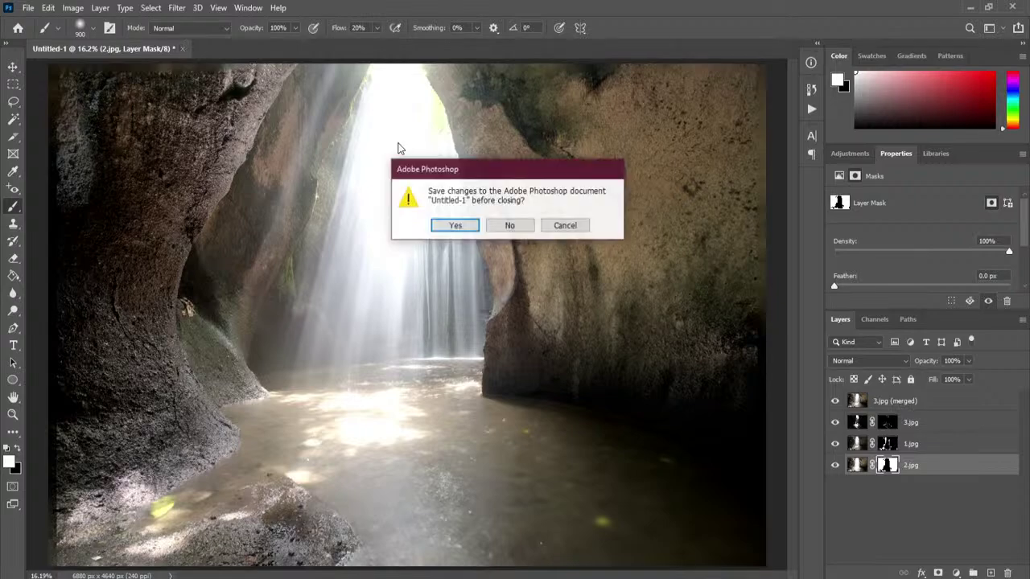
{"action": "left_click", "coordinate": [507, 225]}
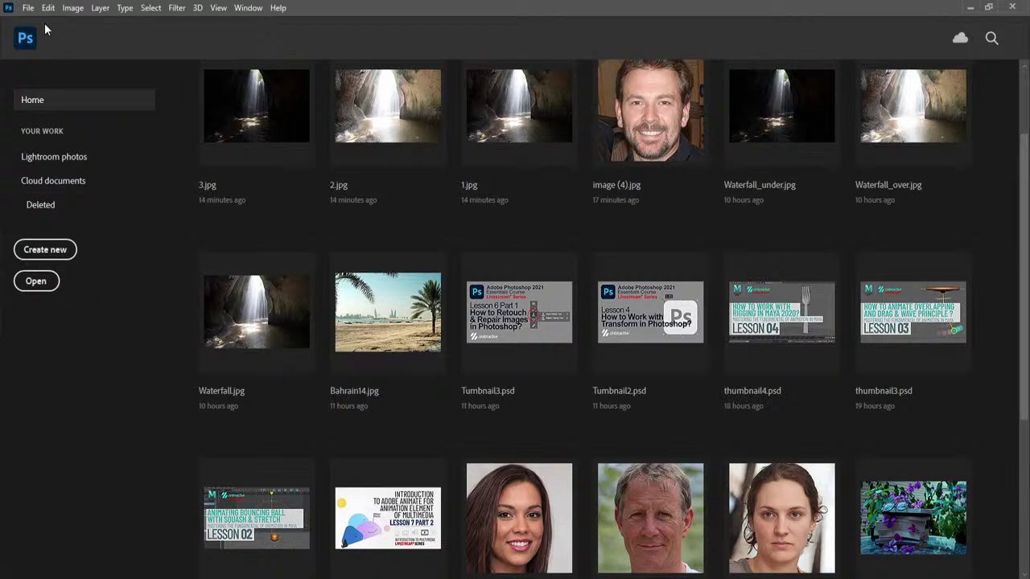
- Load 1.jpg and 3.jpg from the my sample images folder as a stack of layers in one new document
{"action": "left_click", "coordinate": [29, 8]}
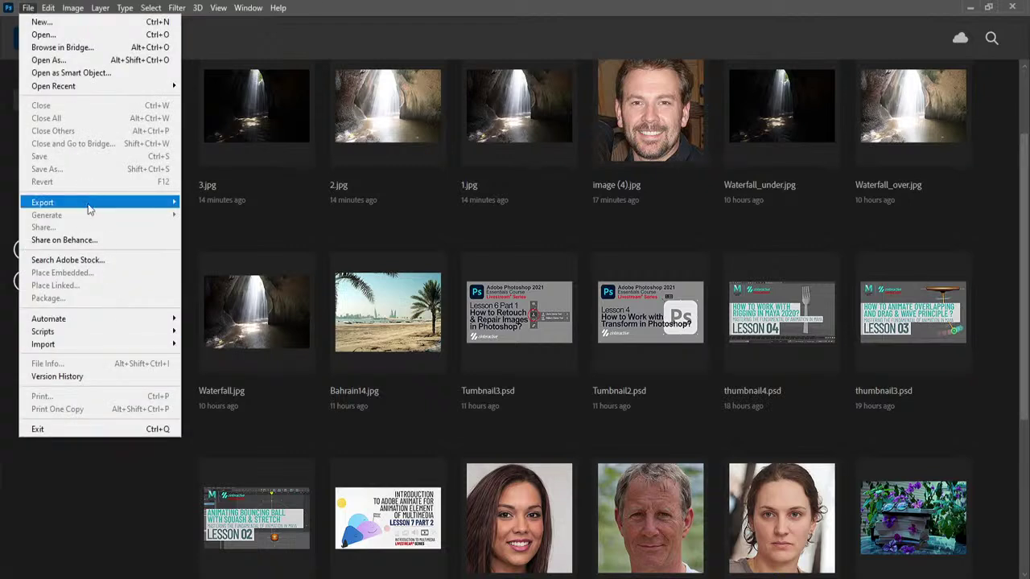
{"action": "mouse_move", "coordinate": [113, 336]}
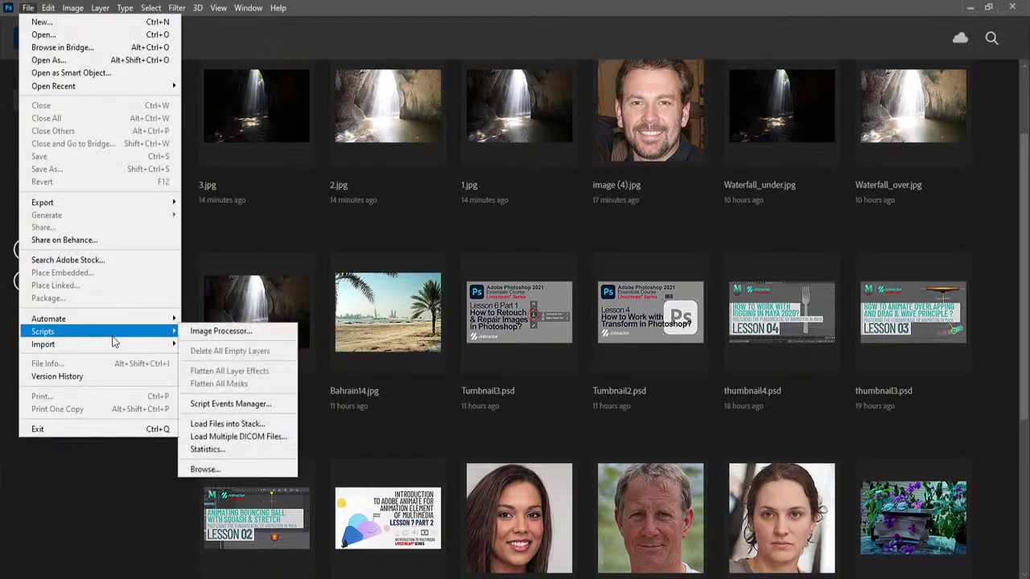
{"action": "left_click", "coordinate": [270, 424]}
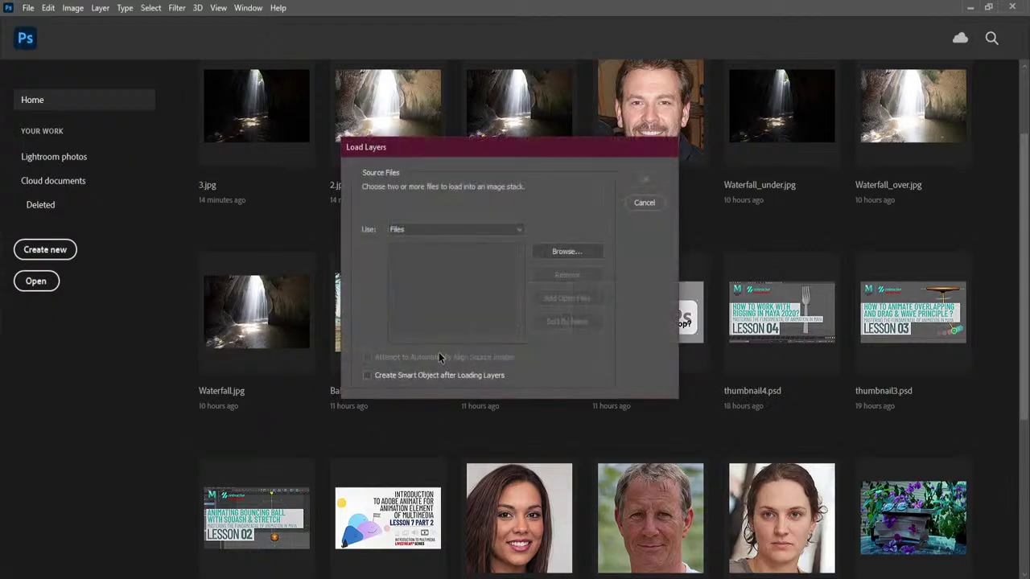
{"action": "left_click", "coordinate": [586, 252]}
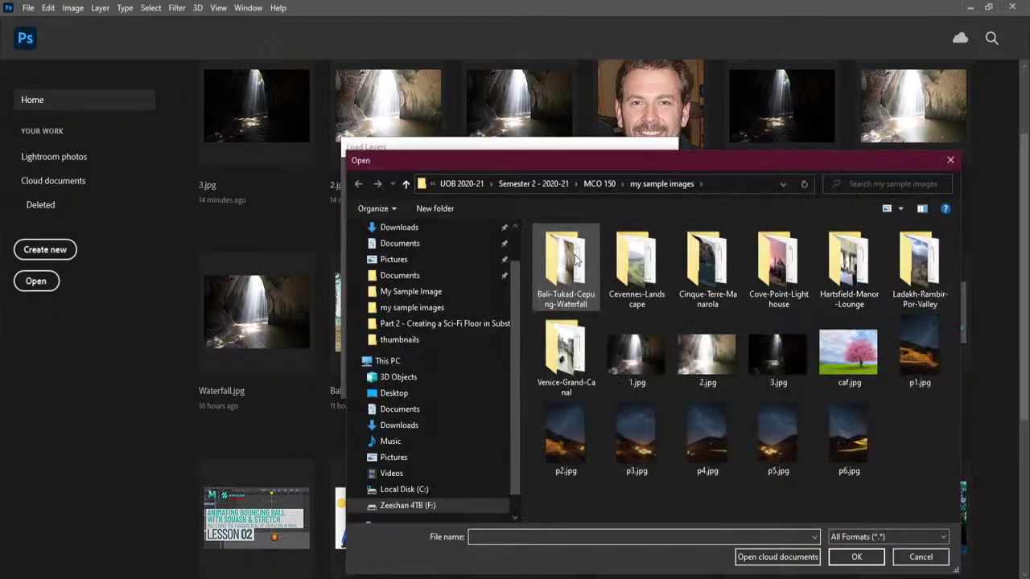
{"action": "left_click", "coordinate": [636, 354]}
{"action": "left_click", "coordinate": [768, 358], "text": "ctrl"}
{"action": "left_click", "coordinate": [857, 557]}
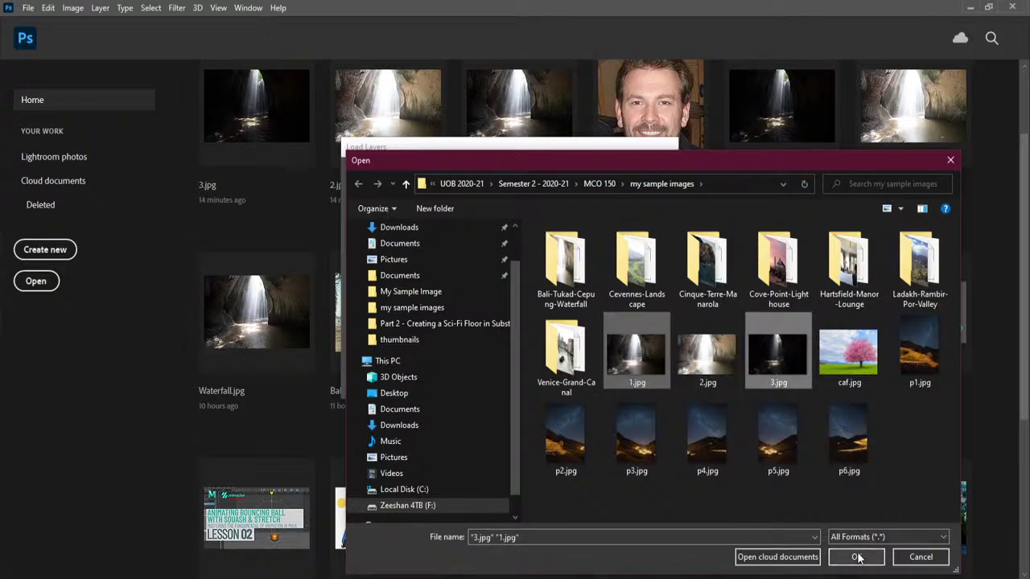
{"action": "left_click", "coordinate": [646, 179]}
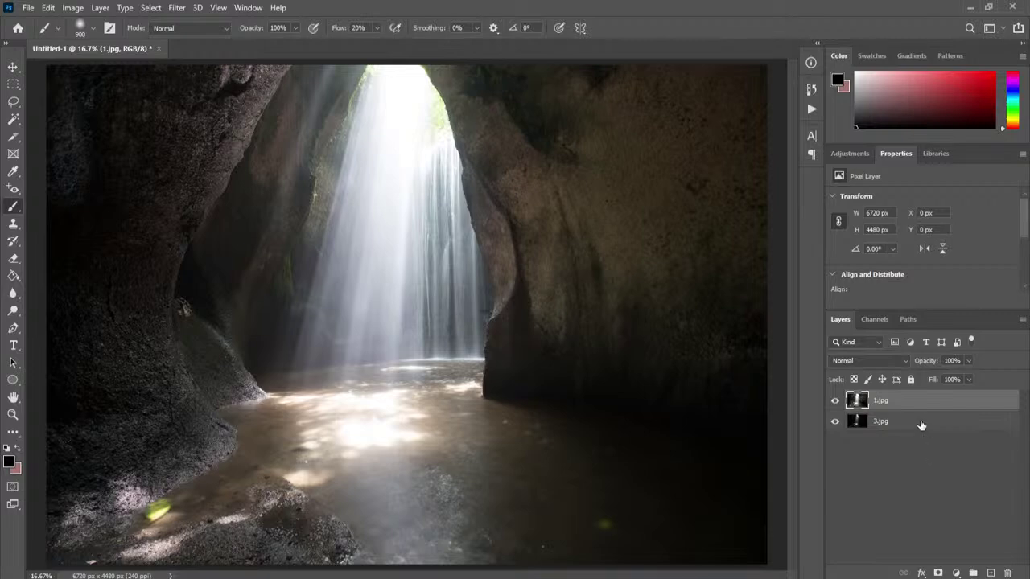
- Auto-align the 1.jpg and 3.jpg layers with Auto projection and Vignette Removal
{"action": "left_click", "coordinate": [921, 423], "text": "shift"}
{"action": "left_click", "coordinate": [49, 7]}
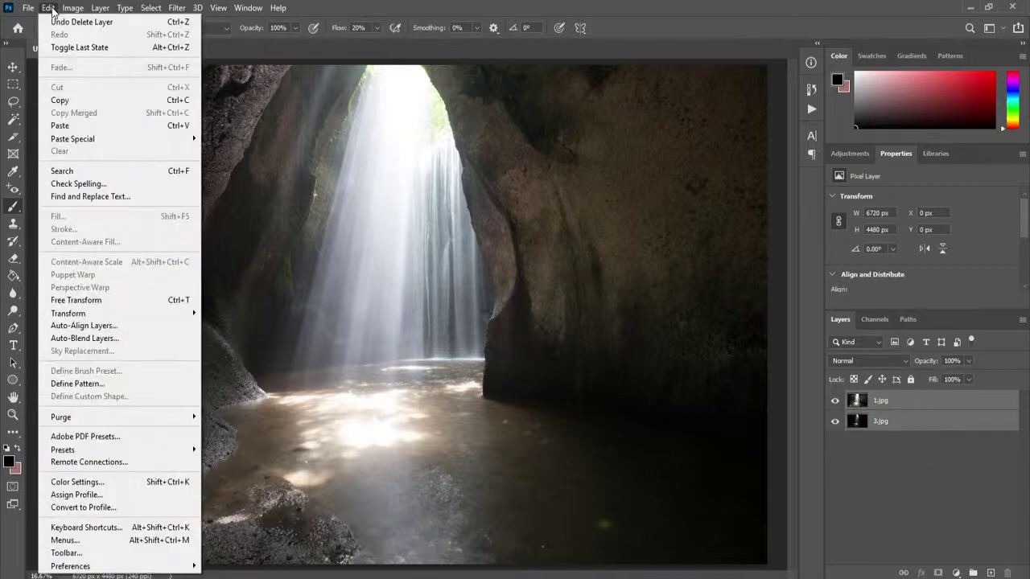
{"action": "left_click", "coordinate": [144, 330]}
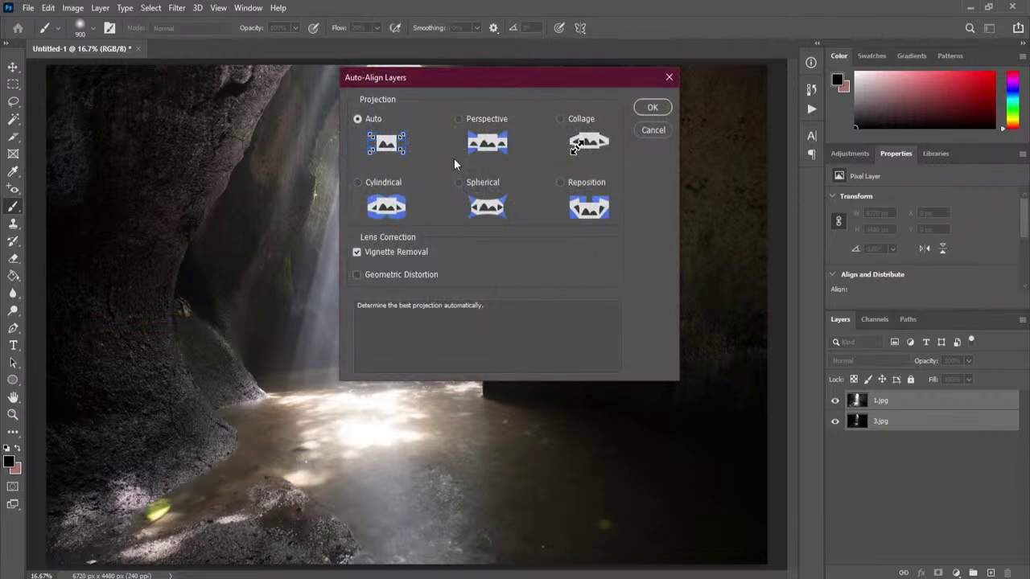
{"action": "left_click", "coordinate": [652, 107]}
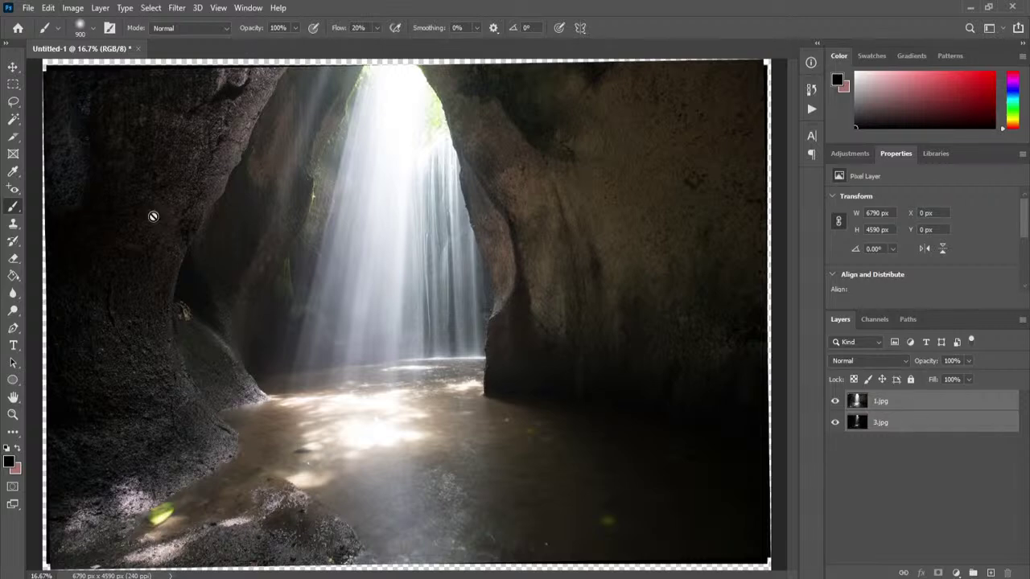
- Auto-blend both layers with Stack Images, Seamless Tones and Colors and Content Aware Fill Transparent Areas, and clear the selection
{"action": "left_click", "coordinate": [50, 8]}
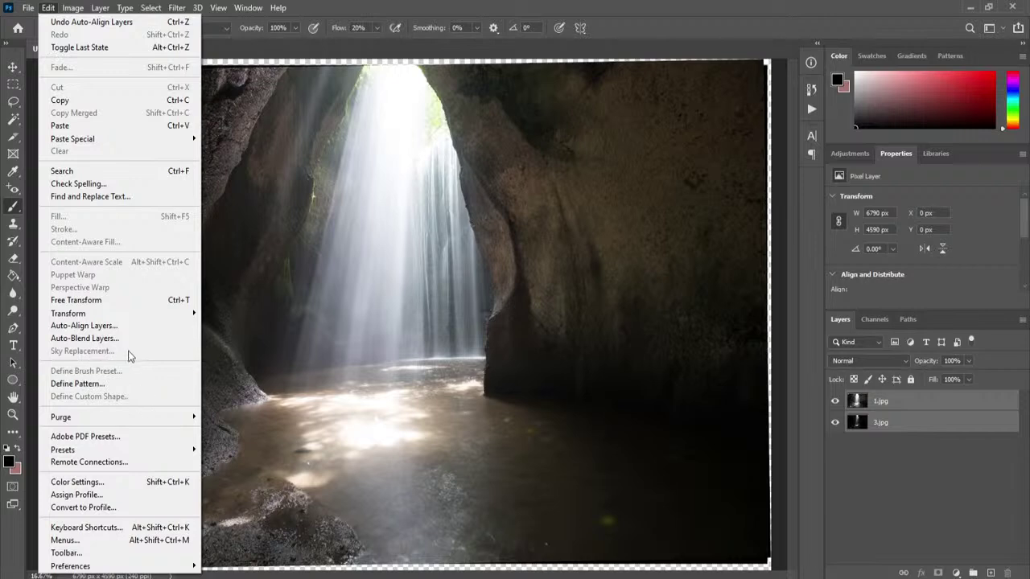
{"action": "left_click", "coordinate": [128, 338]}
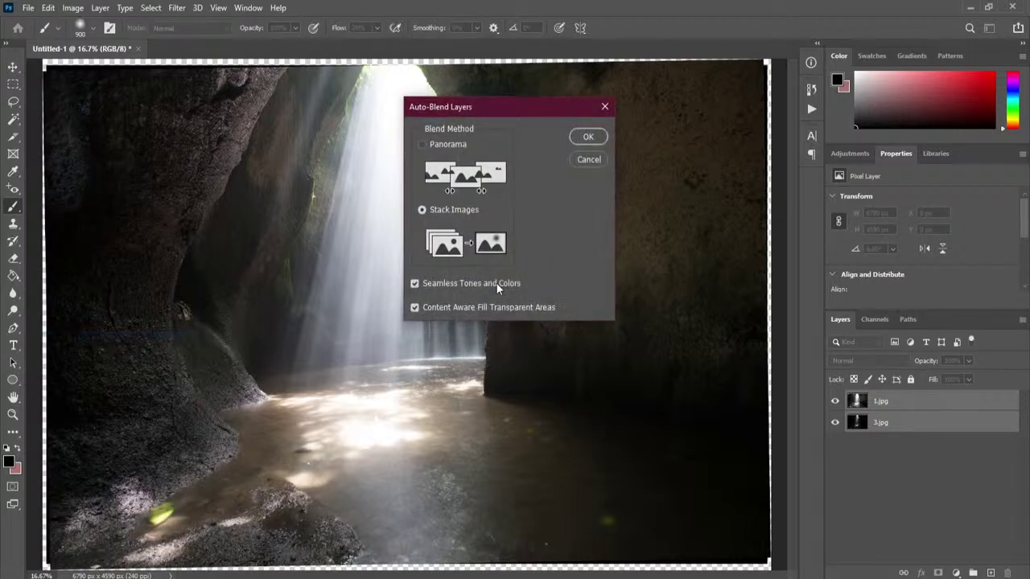
{"action": "left_click", "coordinate": [579, 139]}
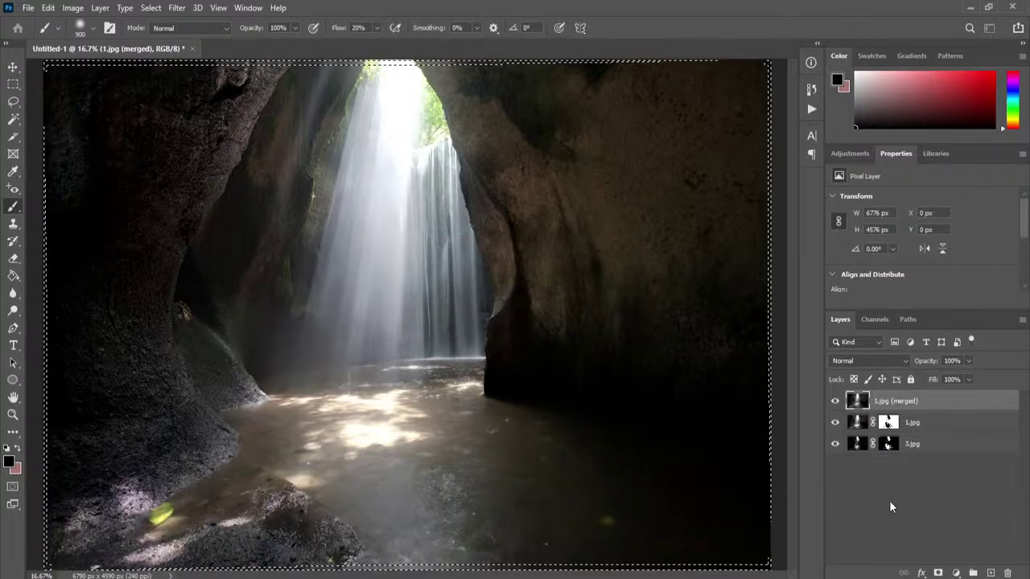
{"action": "key", "text": "m"}
{"action": "key", "text": "ctrl+d"}
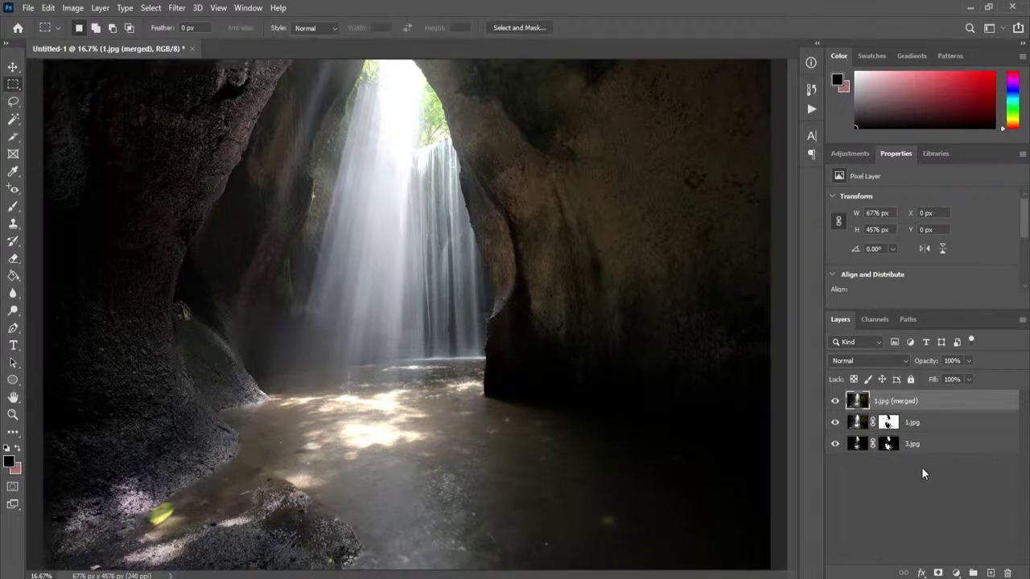
- Hide the merged layer, examine the masked 3.jpg and 1.jpg layers on their own, and turn all the layers back on
{"action": "left_click", "coordinate": [834, 401]}
{"action": "left_click", "coordinate": [835, 423]}
{"action": "left_click", "coordinate": [835, 444]}
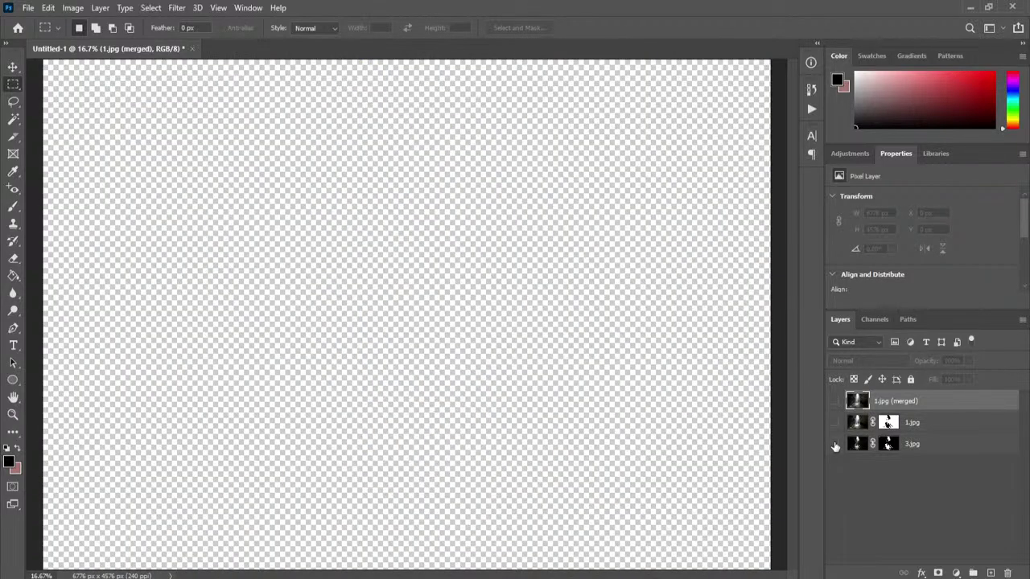
{"action": "left_click", "coordinate": [834, 444]}
{"action": "left_click", "coordinate": [975, 448]}
{"action": "left_click", "coordinate": [836, 444]}
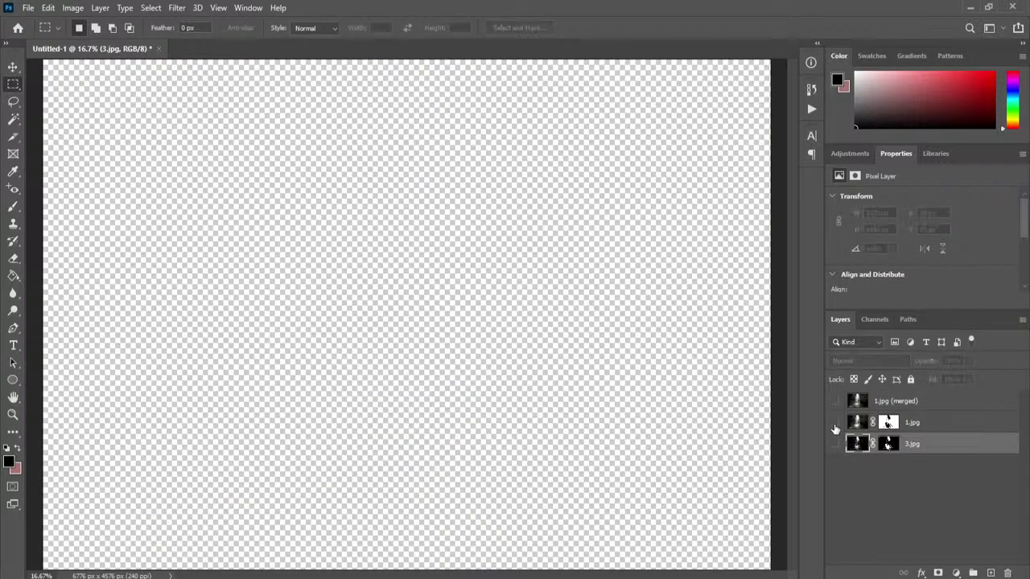
{"action": "left_click", "coordinate": [834, 423]}
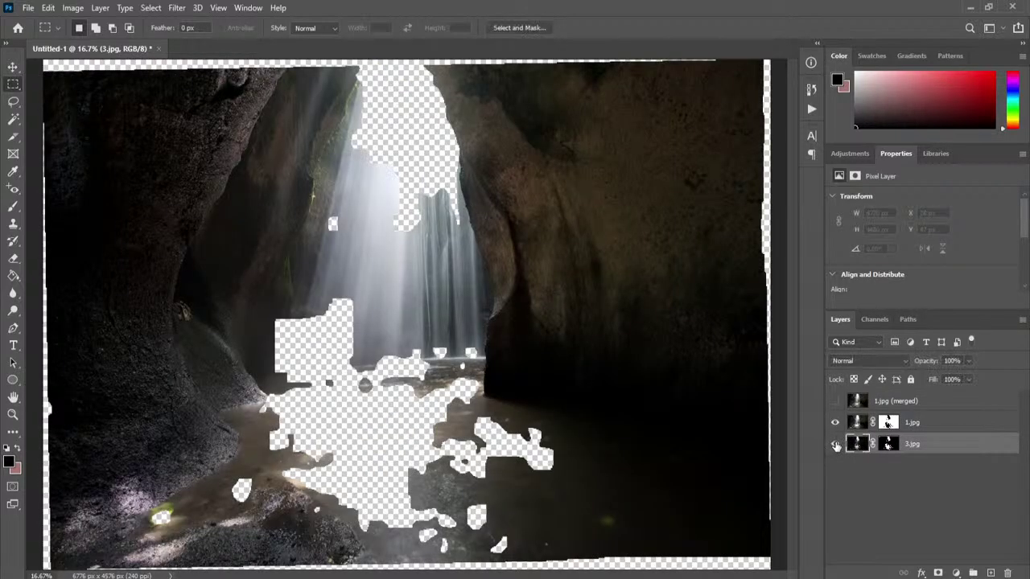
{"action": "left_click", "coordinate": [835, 444]}
{"action": "left_click", "coordinate": [835, 402]}
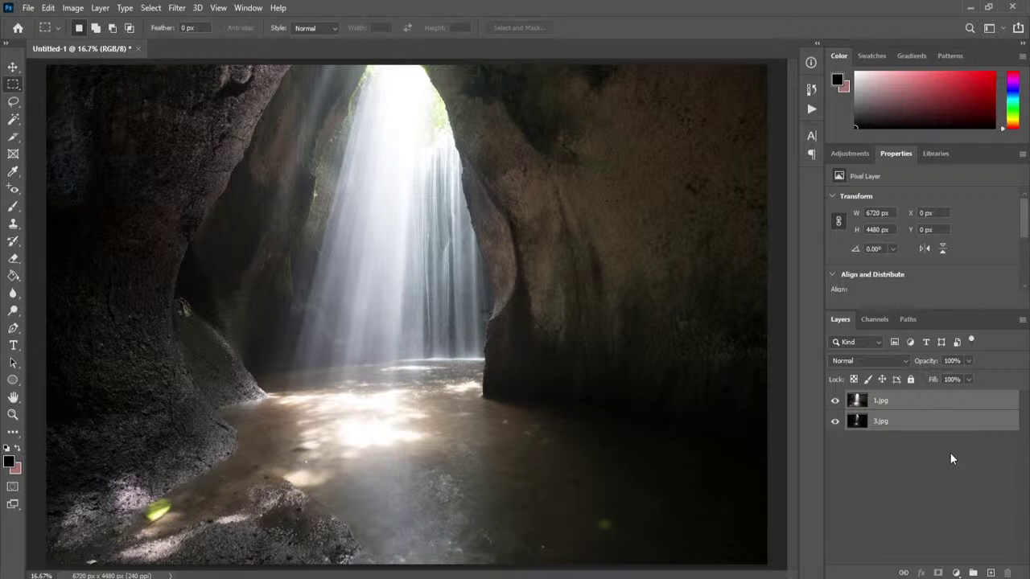
- Move the 3.jpg layer above the 1.jpg layer in the layer stack
{"action": "left_click", "coordinate": [917, 426]}
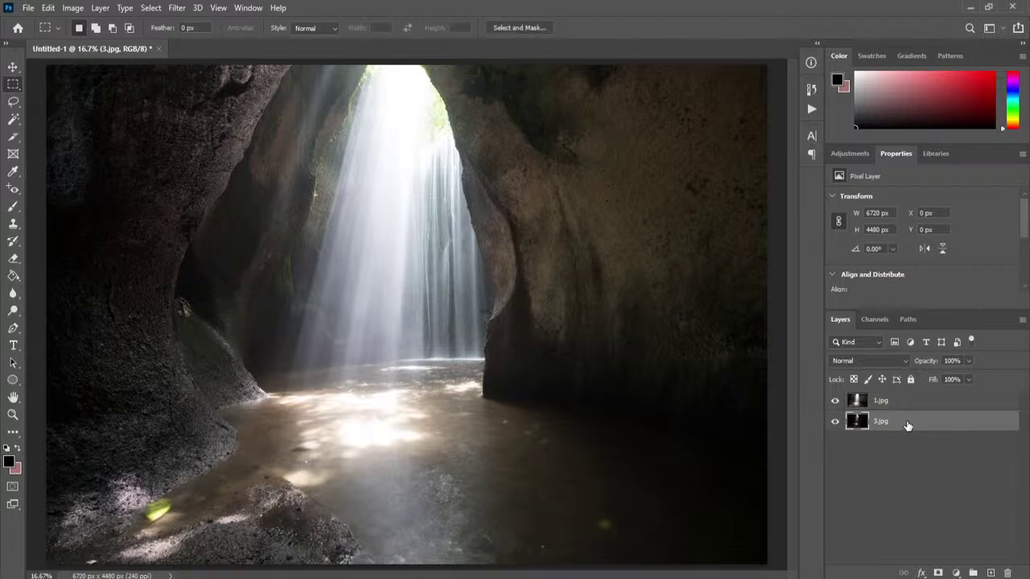
{"action": "left_click_drag", "start_coordinate": [908, 426], "coordinate": [897, 399]}
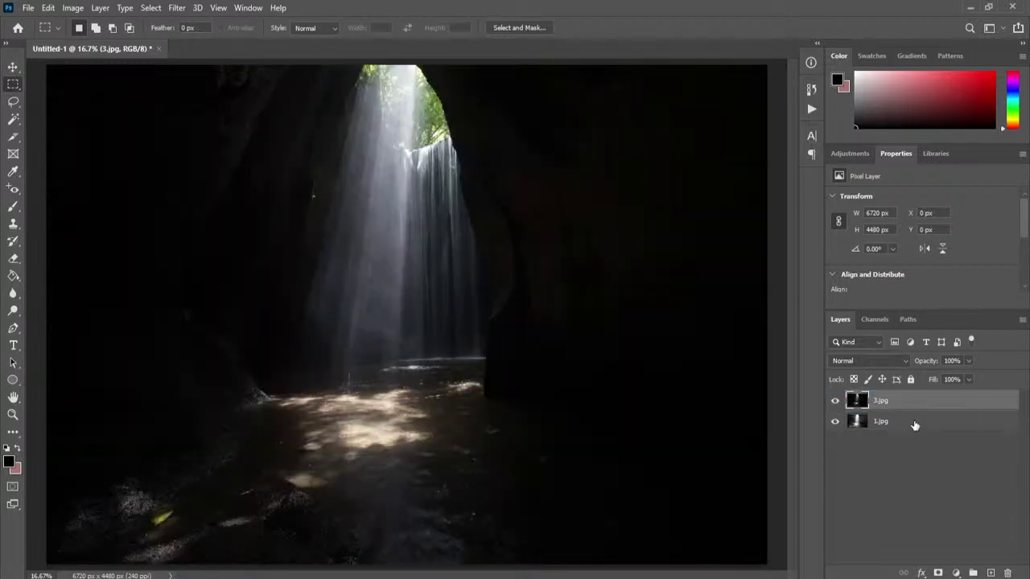
- Auto-align the 3.jpg and 1.jpg layers in their new stacking order
{"action": "left_click", "coordinate": [917, 425], "text": "shift"}
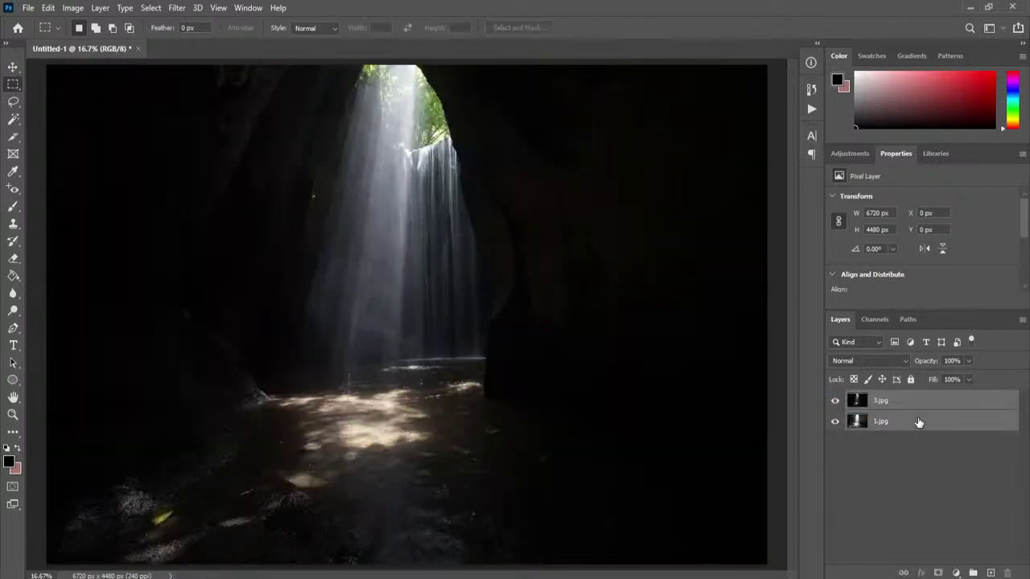
{"action": "left_click", "coordinate": [48, 8]}
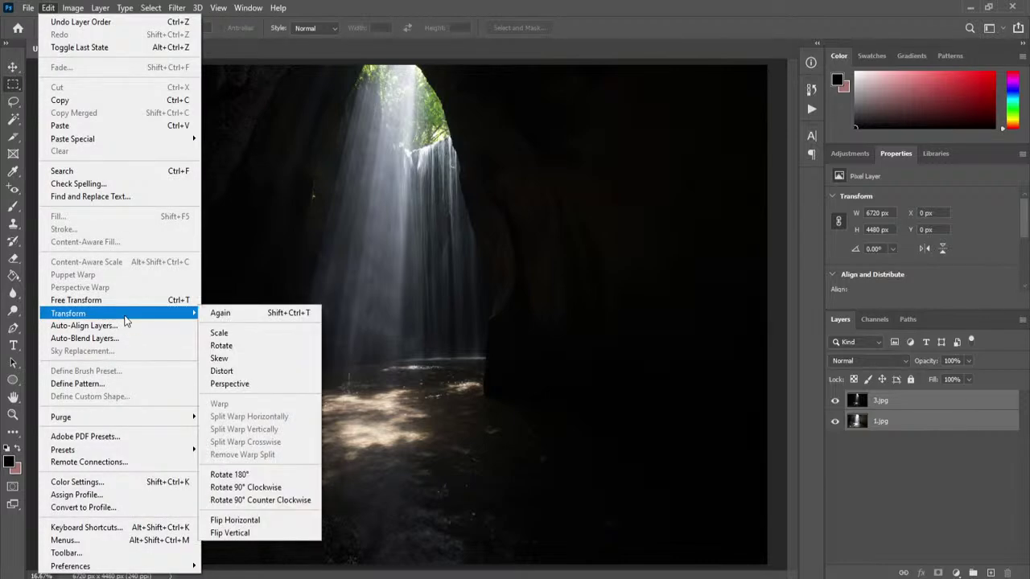
{"action": "left_click", "coordinate": [125, 325]}
{"action": "left_click", "coordinate": [654, 105]}
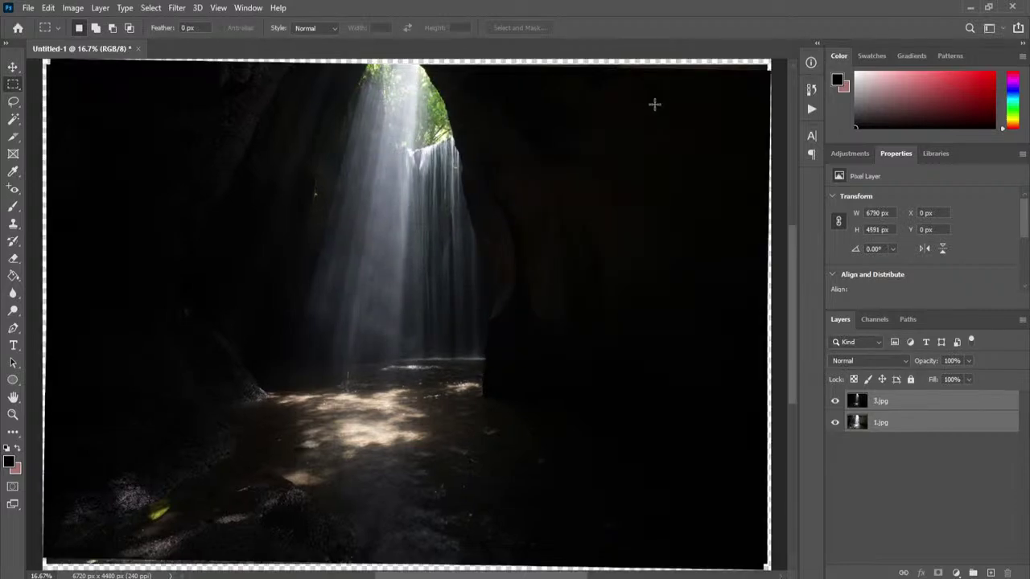
- Auto-blend the aligned layers with Stack Images, Seamless Tones and Colors and Content Aware Fill Transparent Areas, and clear the resulting selection
{"action": "left_click", "coordinate": [49, 8]}
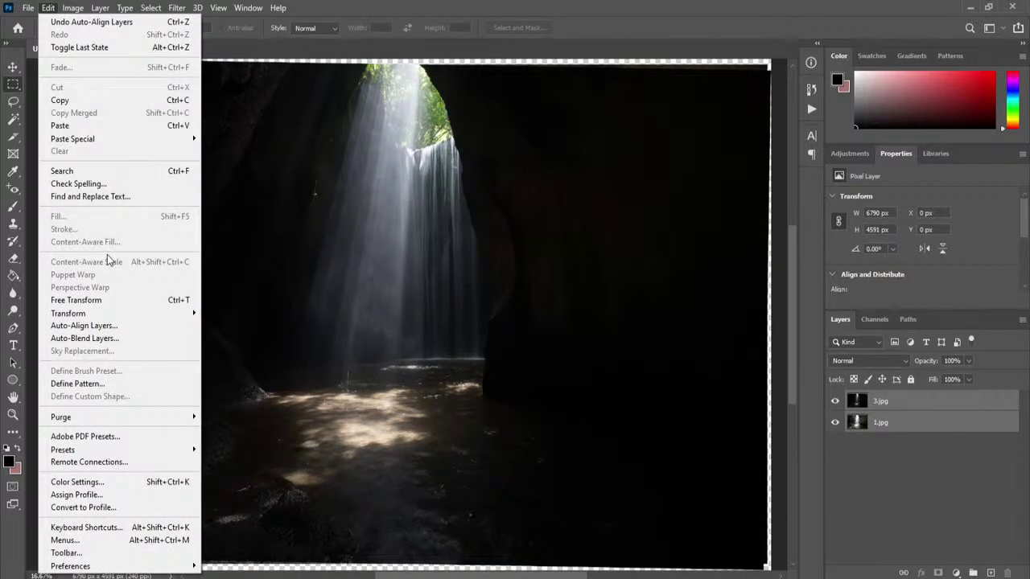
{"action": "left_click", "coordinate": [127, 338]}
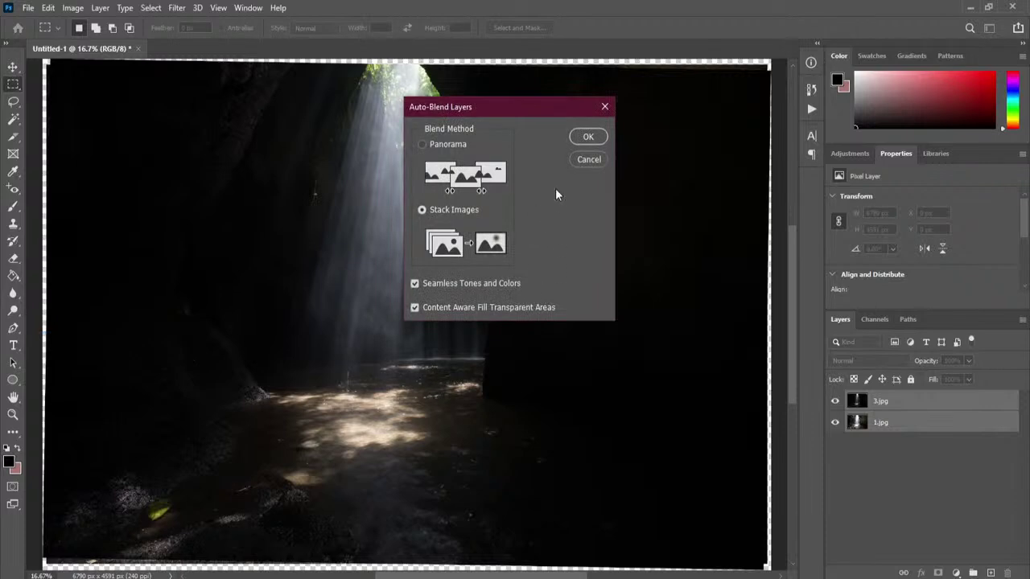
{"action": "left_click", "coordinate": [587, 138]}
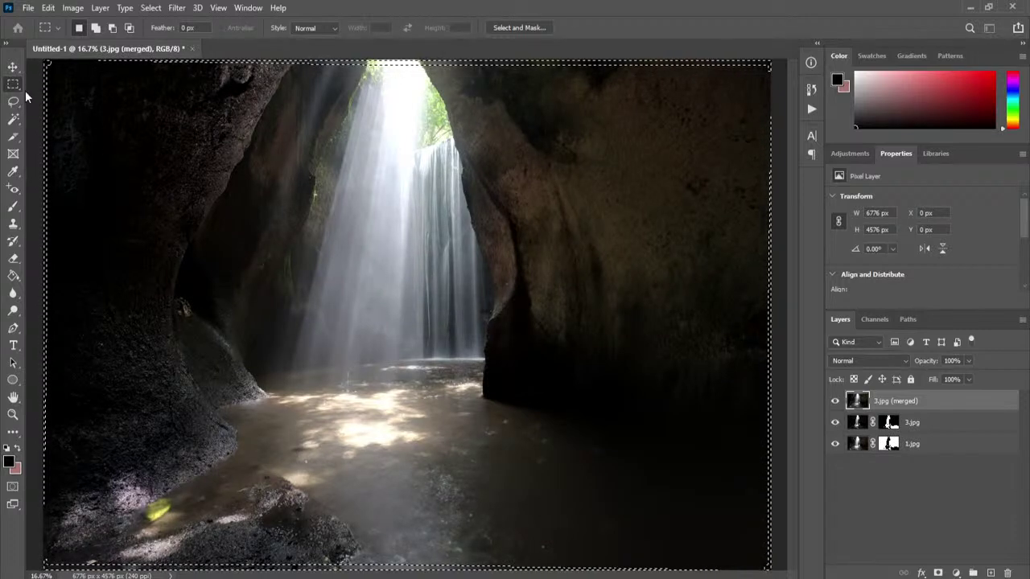
{"action": "left_click", "coordinate": [212, 136]}
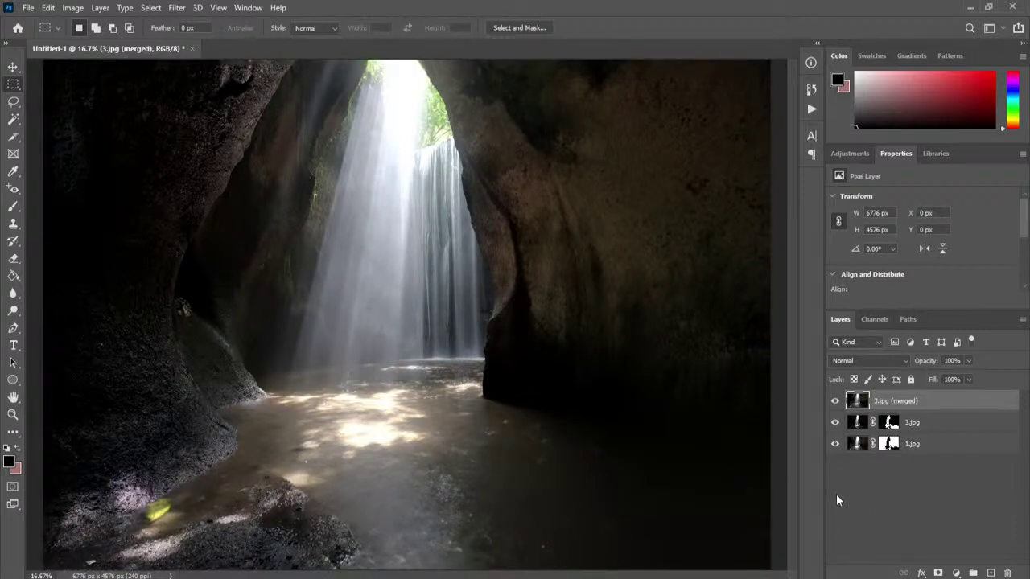
- Close the blended waterfall document without saving it
{"action": "left_click", "coordinate": [925, 432]}
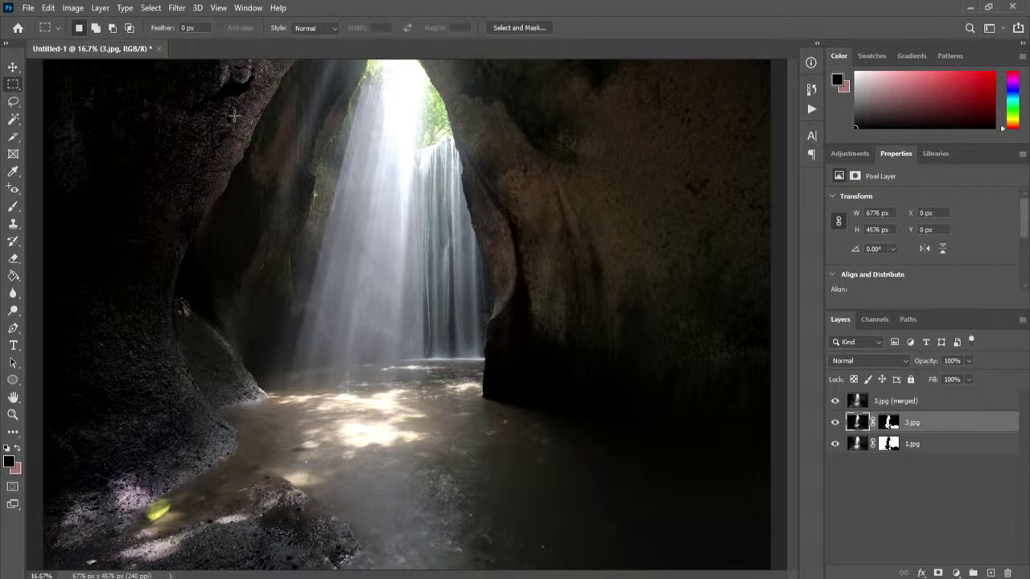
{"action": "left_click", "coordinate": [159, 49]}
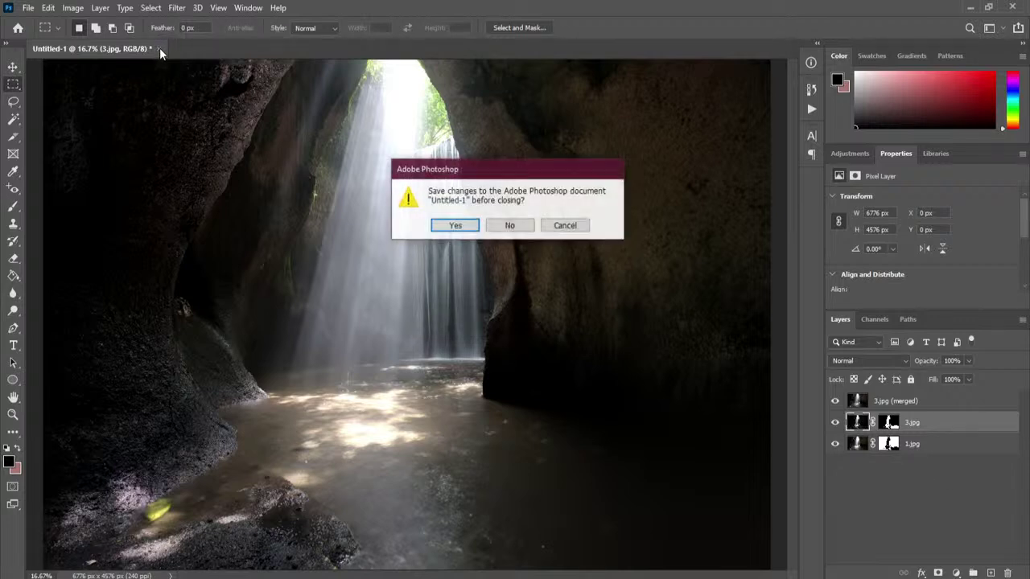
{"action": "left_click", "coordinate": [512, 226]}
- Open the six night landscape photos p1.jpg to p6.jpg from the my sample images folder
{"action": "left_click", "coordinate": [35, 281]}
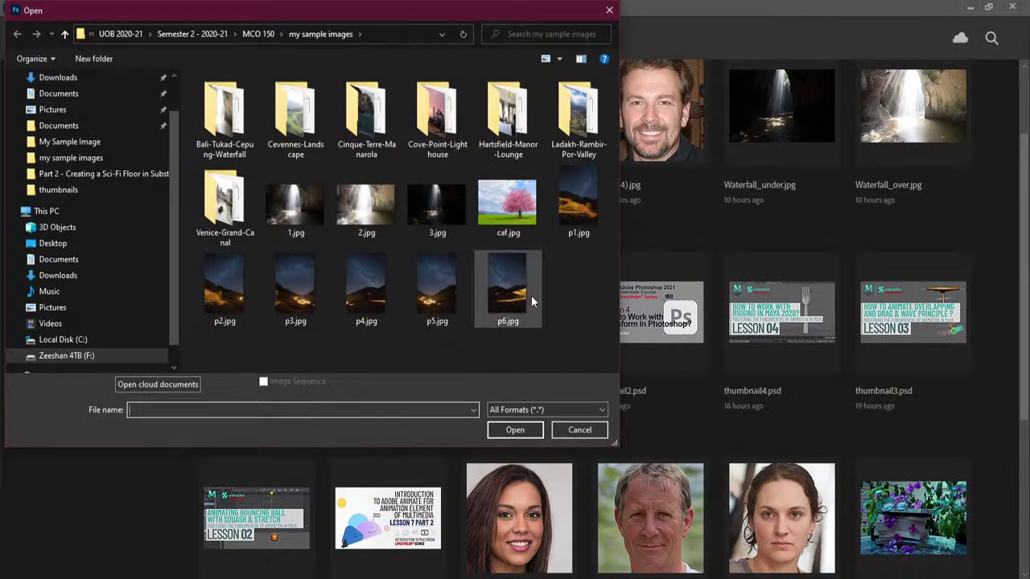
{"action": "left_click", "coordinate": [579, 205]}
{"action": "left_click", "coordinate": [224, 286], "text": "ctrl"}
{"action": "left_click", "coordinate": [295, 285], "text": "ctrl"}
{"action": "left_click", "coordinate": [363, 289], "text": "ctrl"}
{"action": "left_click", "coordinate": [437, 286], "text": "ctrl"}
{"action": "left_click", "coordinate": [508, 286], "text": "ctrl"}
{"action": "left_click", "coordinate": [515, 429]}
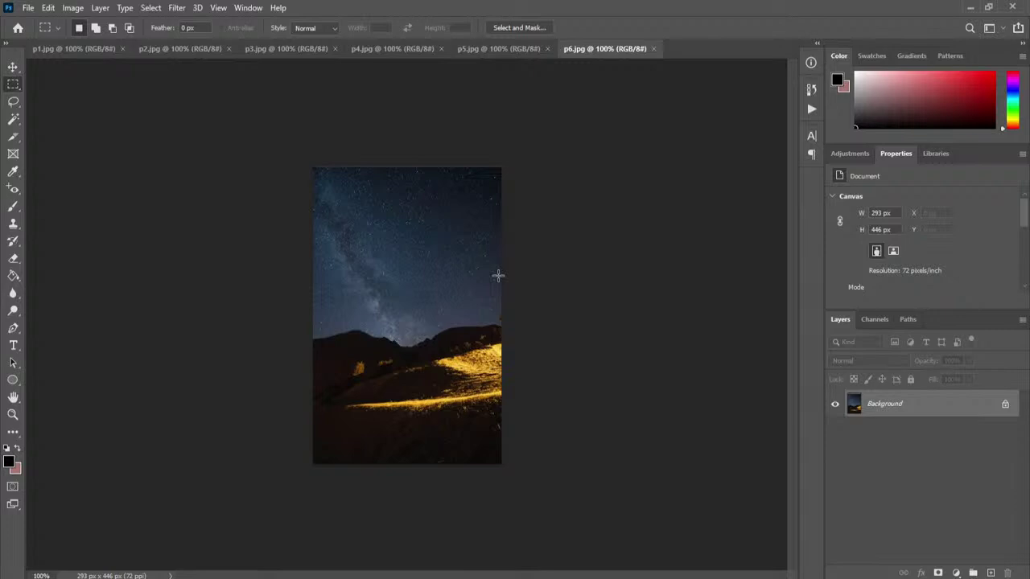
- Look through the p1.jpg to p6.jpg photos in both directions to examine how neighbouring frames overlap
{"action": "left_click", "coordinate": [83, 53]}
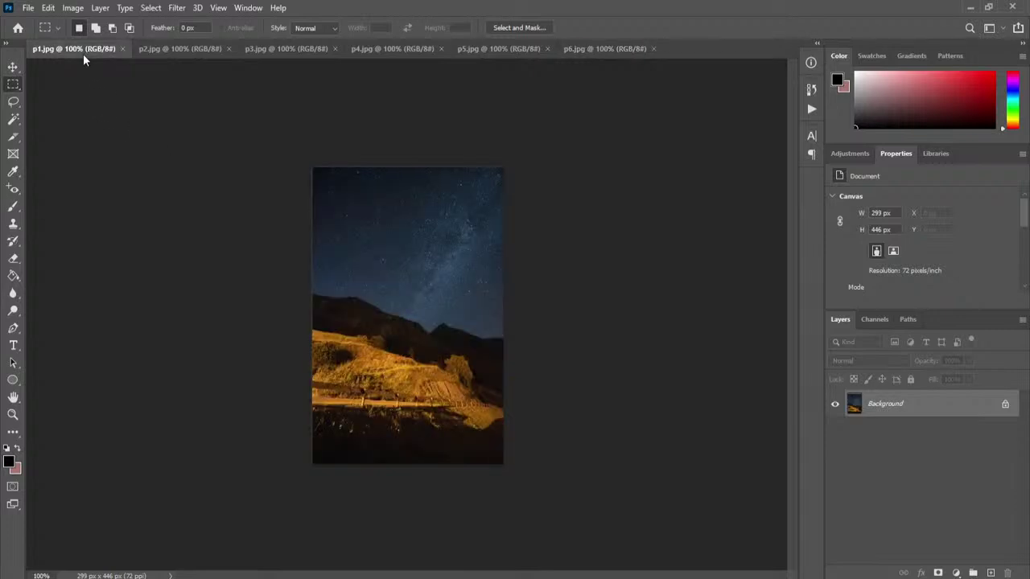
{"action": "left_click", "coordinate": [203, 48]}
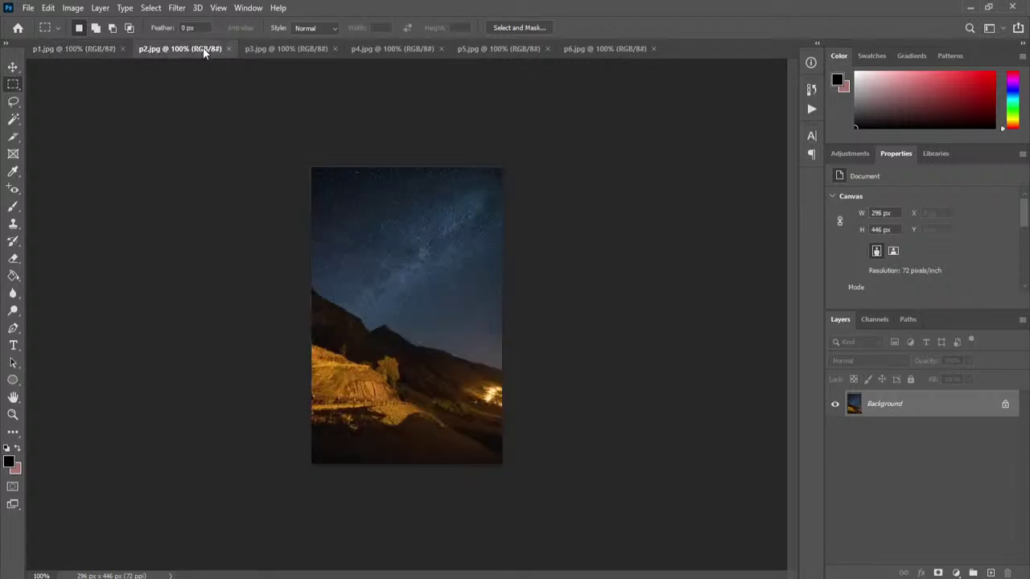
{"action": "left_click", "coordinate": [283, 53]}
{"action": "left_click", "coordinate": [391, 53]}
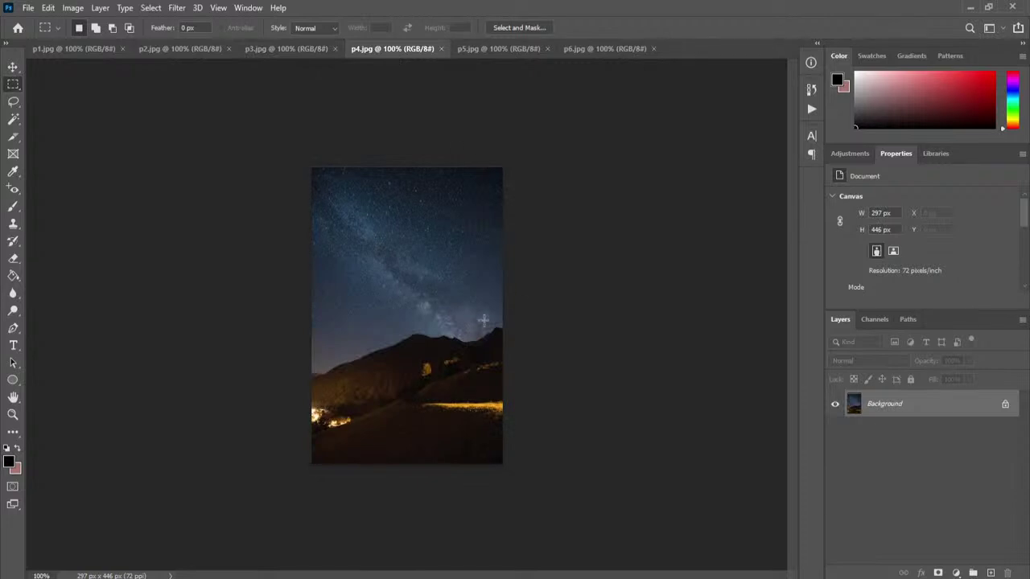
{"action": "left_click", "coordinate": [508, 53]}
{"action": "left_click", "coordinate": [604, 50]}
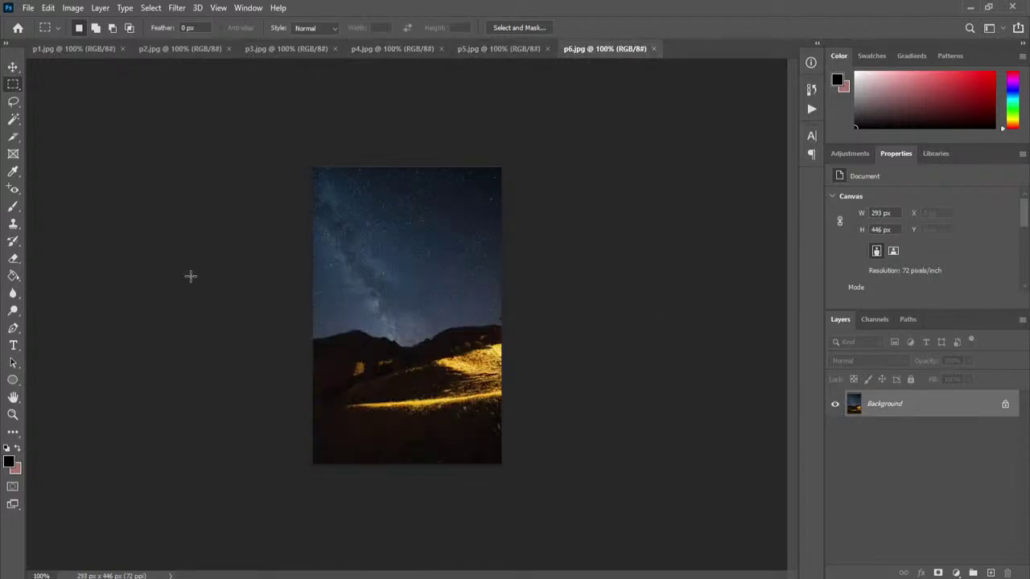
{"action": "left_click", "coordinate": [520, 53]}
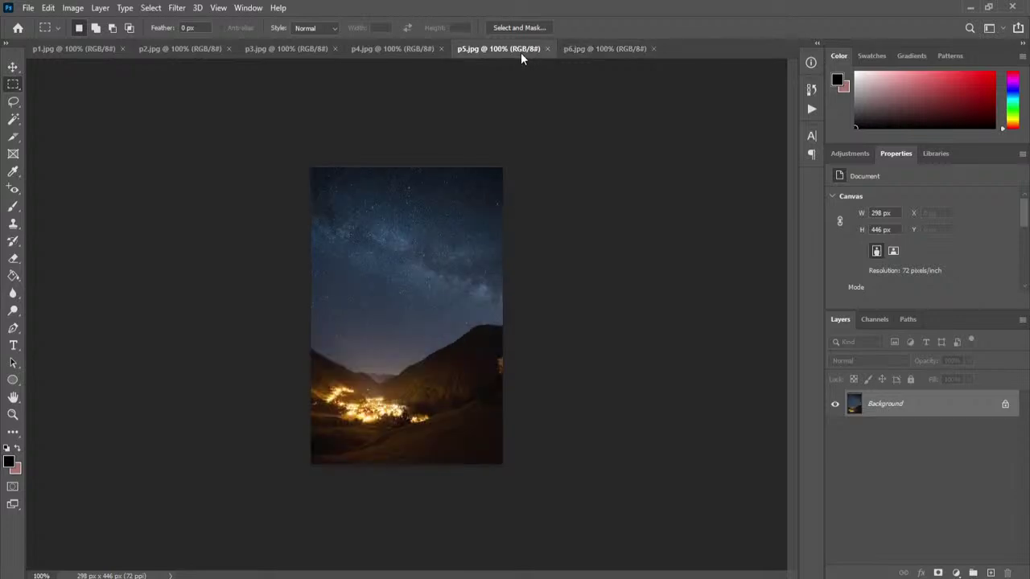
{"action": "left_click", "coordinate": [380, 53]}
{"action": "left_click", "coordinate": [294, 51]}
{"action": "left_click", "coordinate": [165, 52]}
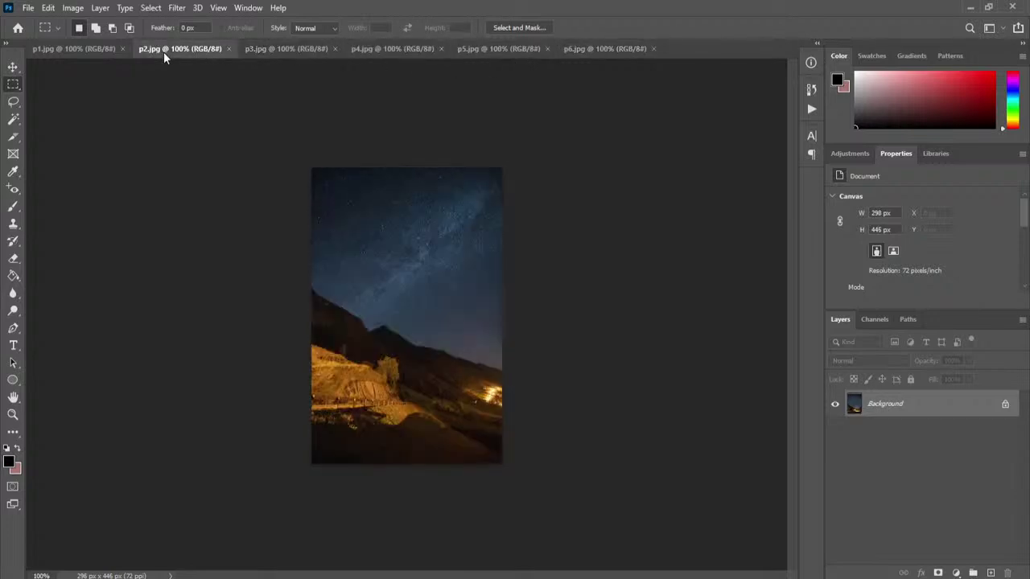
{"action": "left_click", "coordinate": [90, 52]}
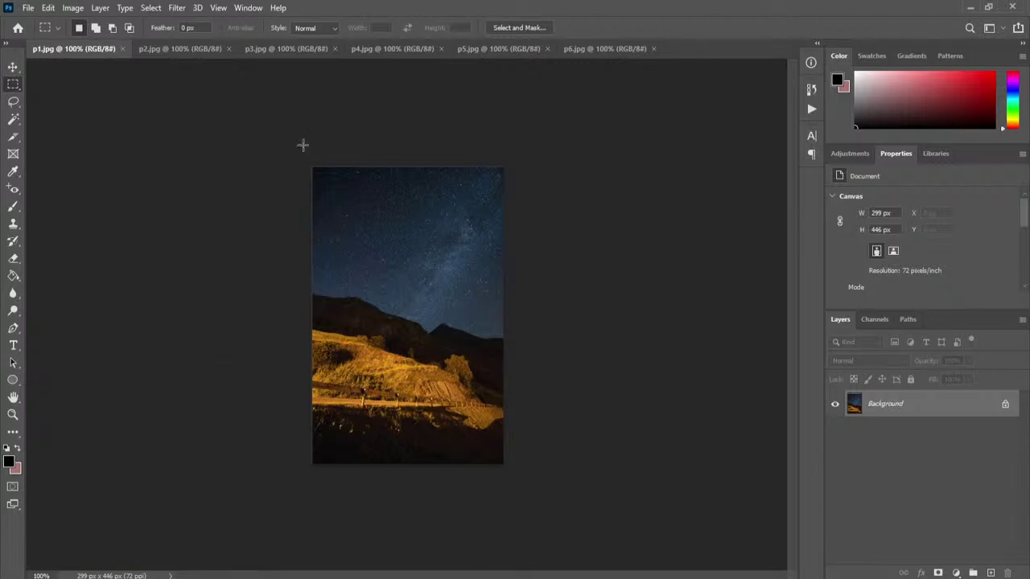
- Create a new 6720 x 1000 pixel document at 240 pixels/inch with a white background
{"action": "left_click", "coordinate": [28, 12]}
{"action": "left_click", "coordinate": [41, 22]}
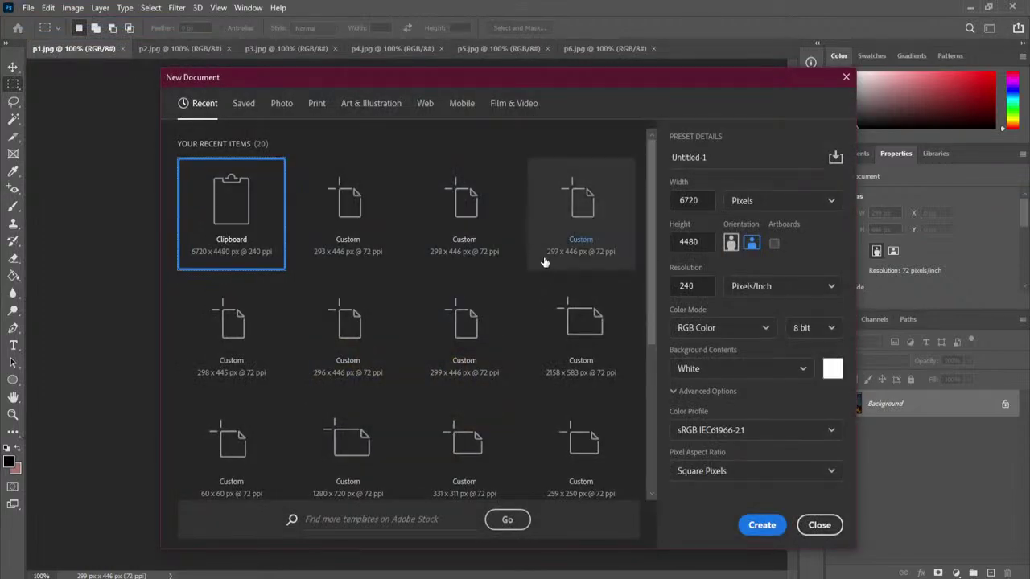
{"action": "left_click", "coordinate": [688, 241]}
{"action": "type", "text": "1000"}
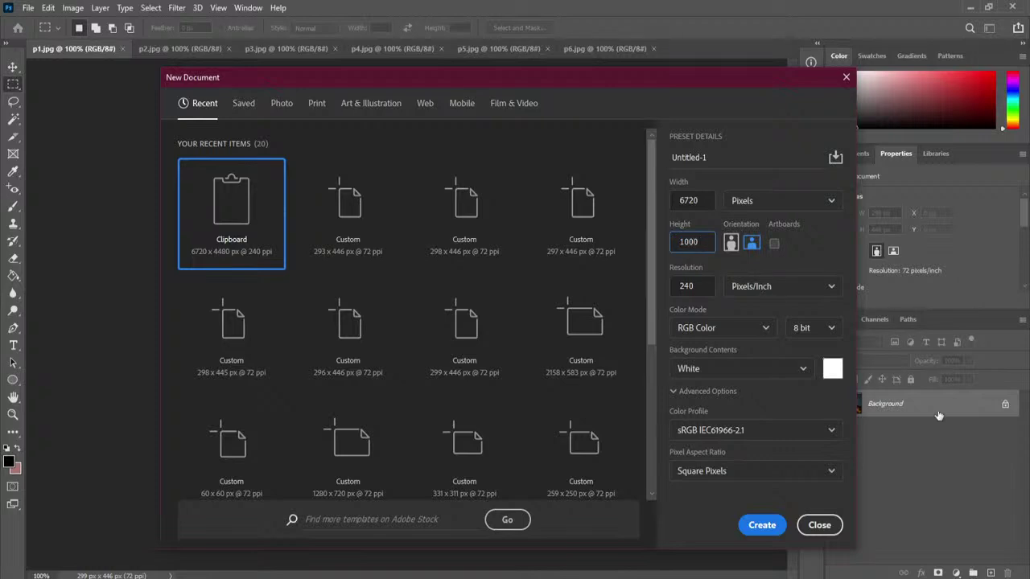
{"action": "left_click", "coordinate": [762, 525]}
- Copy the full p1.jpg and p2.jpg images into the new wide document as separate layers
{"action": "left_click", "coordinate": [63, 49]}
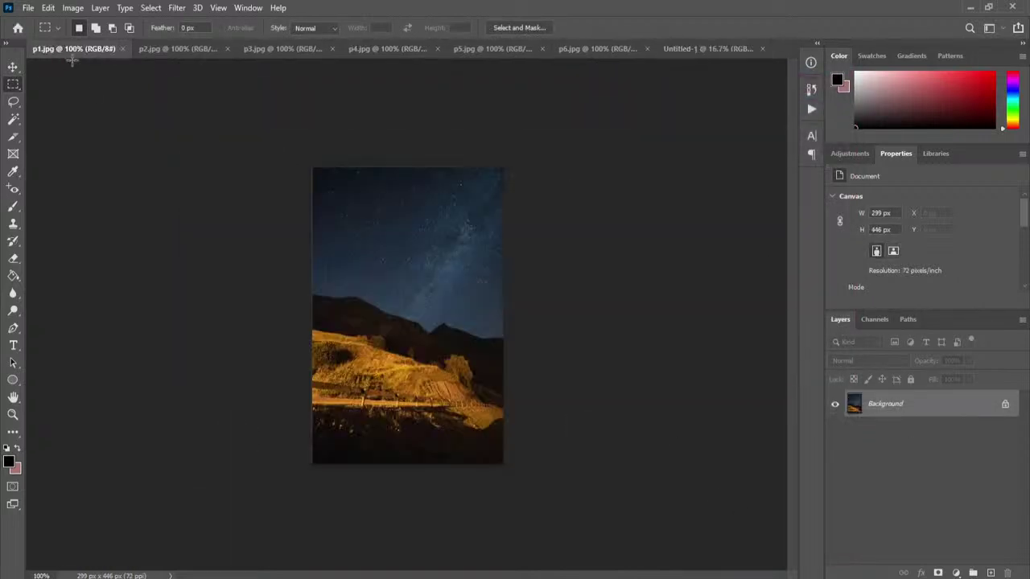
{"action": "key", "text": "ctrl+a"}
{"action": "left_click_drag", "start_coordinate": [314, 178], "coordinate": [405, 300]}
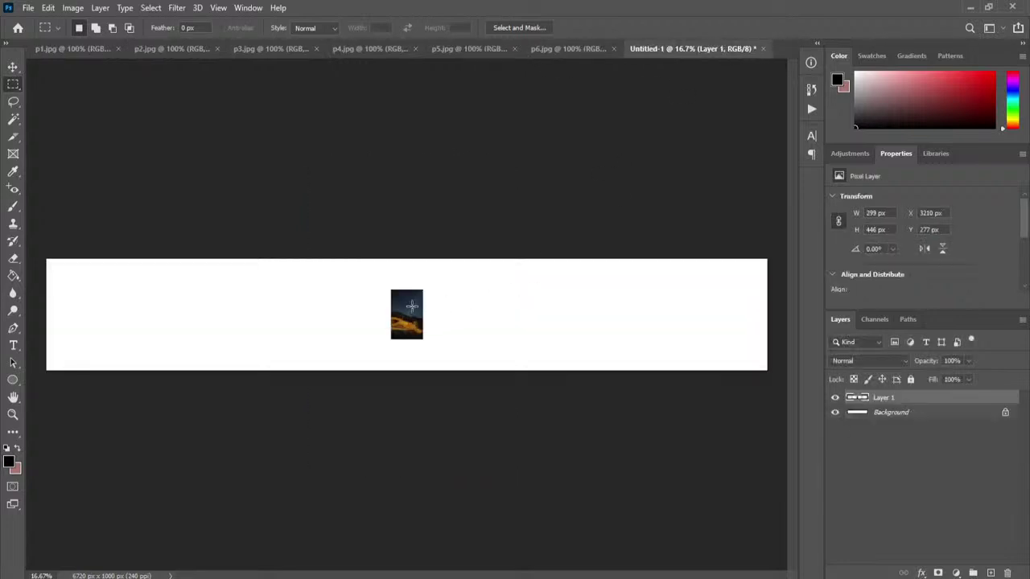
{"action": "left_click", "coordinate": [159, 51]}
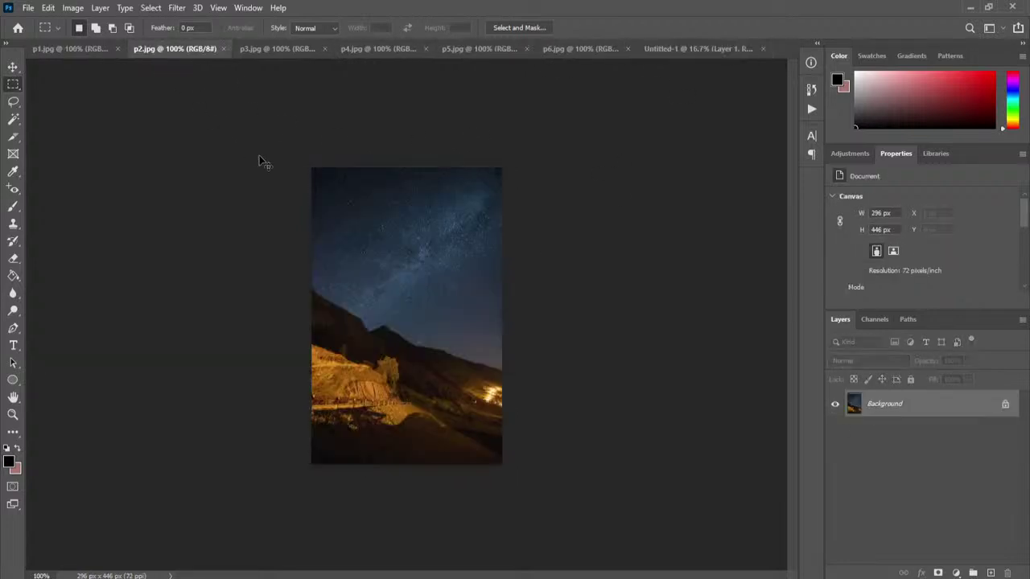
{"action": "key", "text": "ctrl+a"}
{"action": "left_click_drag", "start_coordinate": [260, 163], "coordinate": [425, 316]}
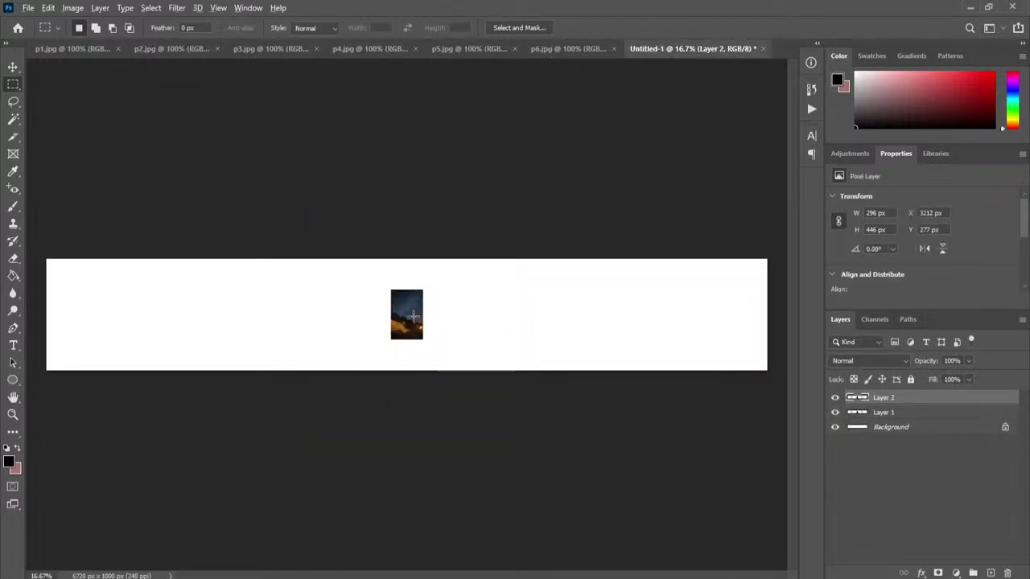
- Align Layer 2 over the matching scenery of Layer 1 at 36% opacity, and restore its opacity to 100%
{"action": "scroll", "coordinate": [413, 316], "scroll_direction": "up", "scroll_amount": 8}
{"action": "left_click", "coordinate": [12, 67]}
{"action": "left_click_drag", "start_coordinate": [360, 298], "coordinate": [385, 311]}
{"action": "left_click_drag", "start_coordinate": [913, 361], "coordinate": [885, 366]}
{"action": "mouse_move", "coordinate": [420, 331]}
{"action": "left_mouse_down"}
{"action": "mouse_move", "coordinate": [439, 319]}
{"action": "mouse_move", "coordinate": [421, 322]}
{"action": "left_mouse_up"}
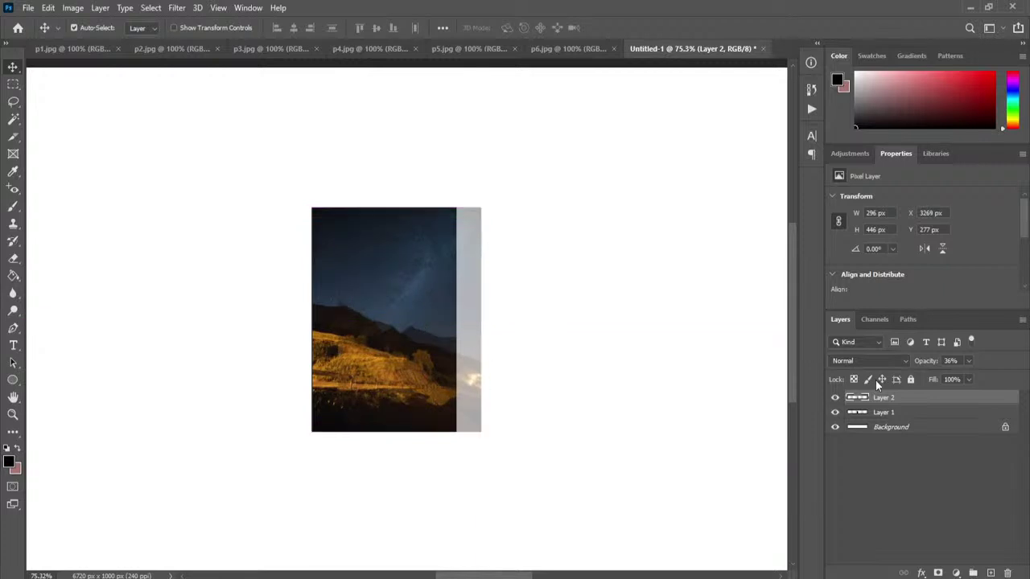
{"action": "left_click_drag", "start_coordinate": [925, 363], "coordinate": [977, 362]}
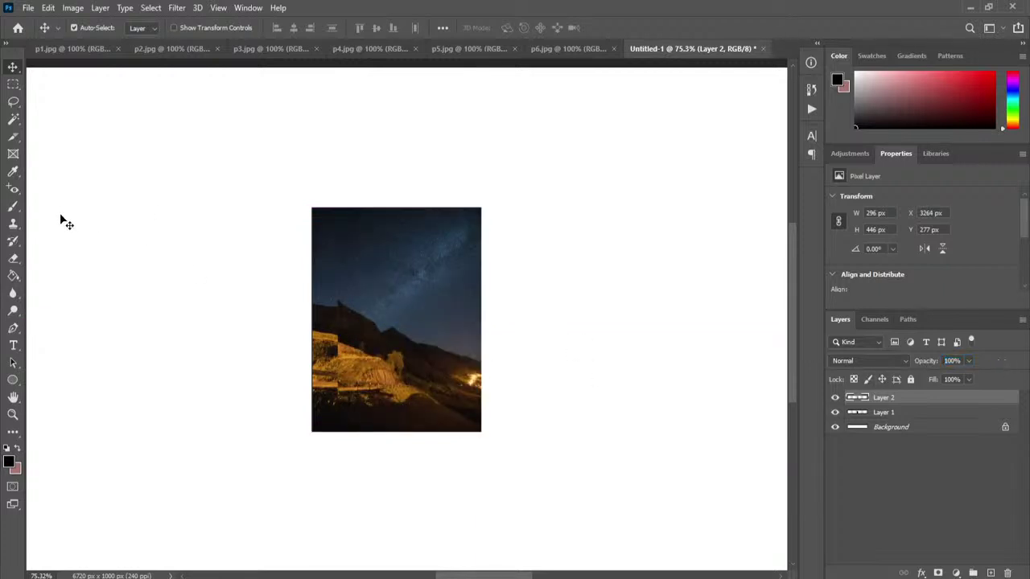
- Erase the left part of Layer 2 with the soft Eraser to blend the seam, and close the composite without saving
{"action": "left_click", "coordinate": [13, 258]}
{"action": "mouse_move", "coordinate": [339, 219]}
{"action": "left_mouse_down"}
{"action": "mouse_move", "coordinate": [328, 316]}
{"action": "mouse_move", "coordinate": [333, 273]}
{"action": "mouse_move", "coordinate": [340, 326]}
{"action": "mouse_move", "coordinate": [345, 308]}
{"action": "mouse_move", "coordinate": [336, 295]}
{"action": "mouse_move", "coordinate": [343, 432]}
{"action": "mouse_move", "coordinate": [358, 351]}
{"action": "left_mouse_up"}
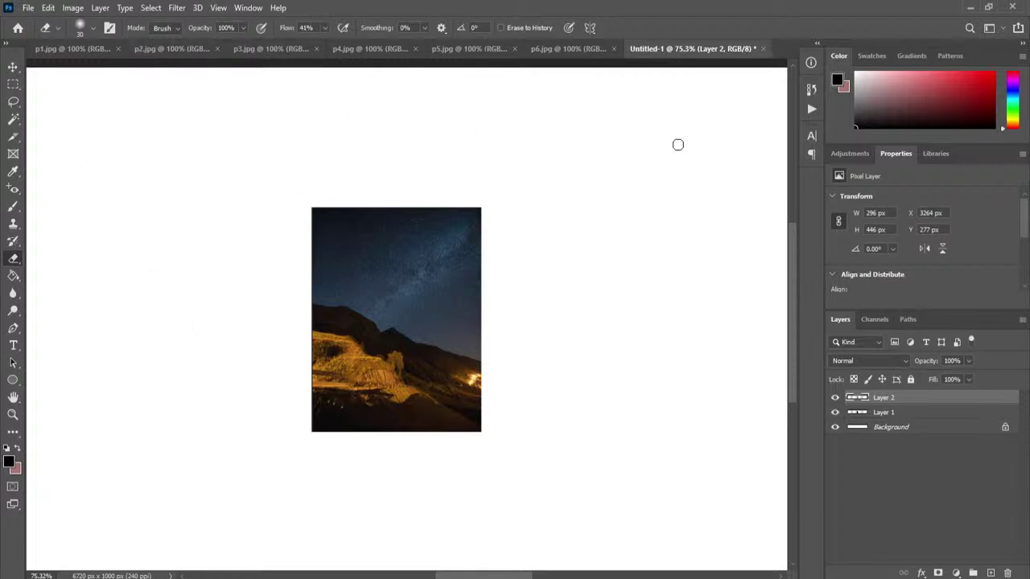
{"action": "left_click", "coordinate": [761, 49]}
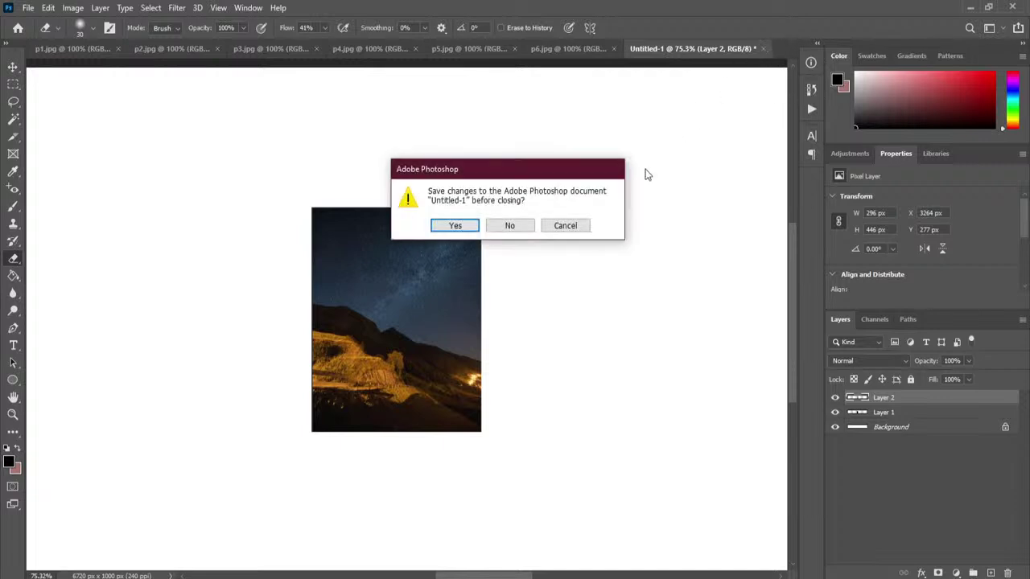
{"action": "left_click", "coordinate": [522, 225]}
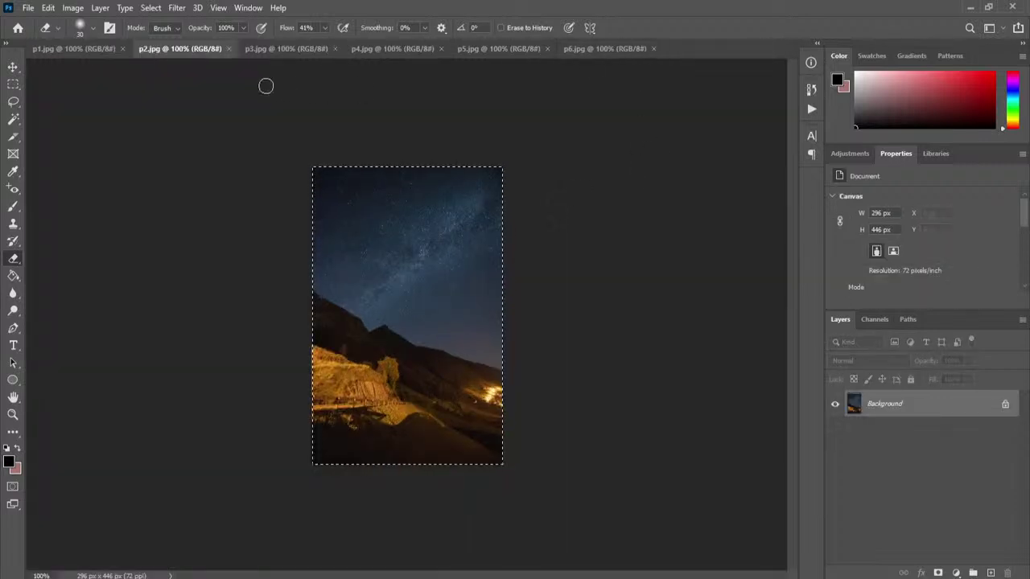
- Close all six night landscape photos, p1.jpg to p6.jpg
{"action": "left_click", "coordinate": [13, 84]}
{"action": "left_click", "coordinate": [123, 49]}
{"action": "left_click", "coordinate": [123, 49]}
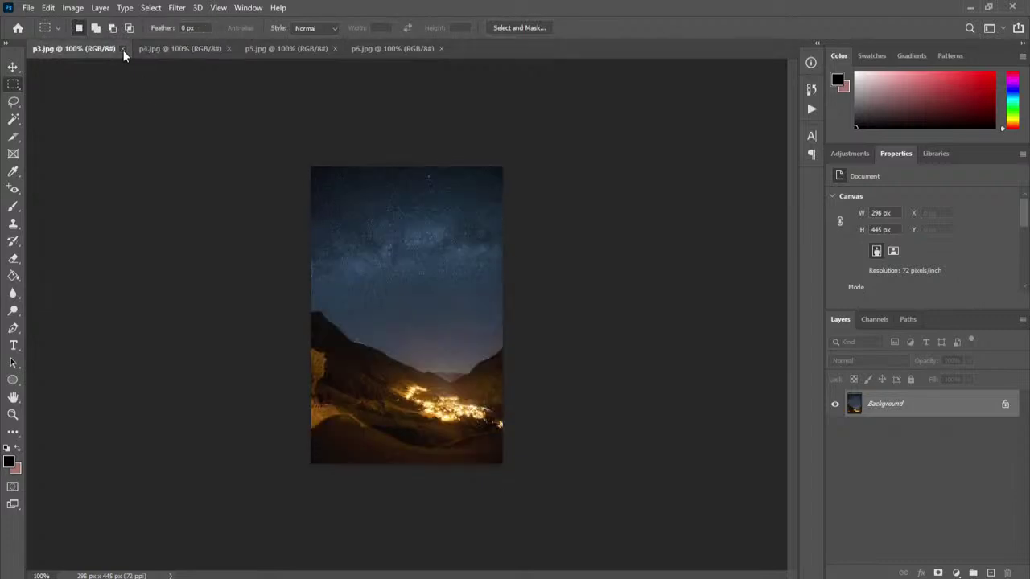
{"action": "left_click", "coordinate": [122, 49]}
{"action": "left_click", "coordinate": [122, 49]}
{"action": "left_click", "coordinate": [122, 49]}
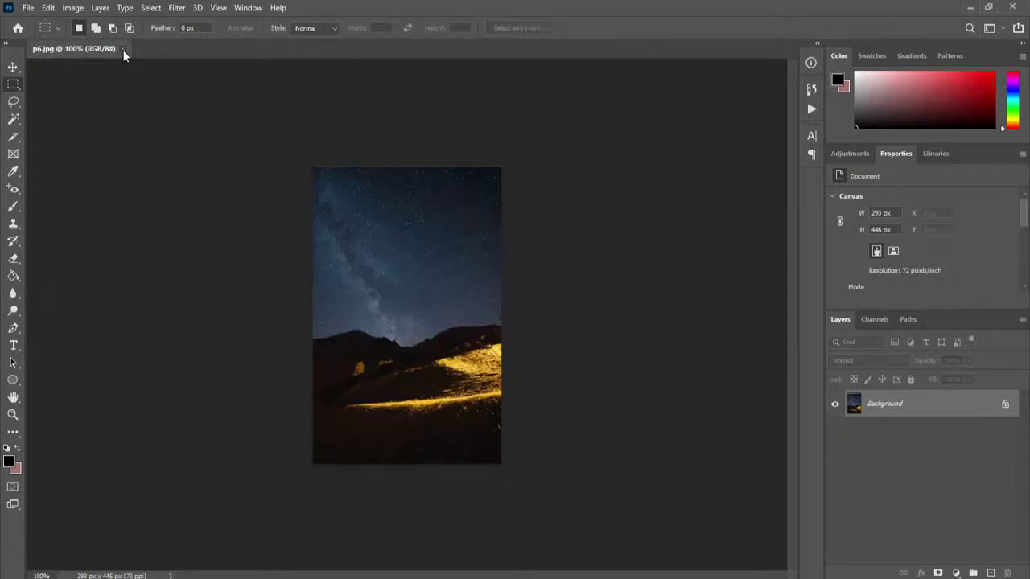
{"action": "left_click", "coordinate": [122, 49]}
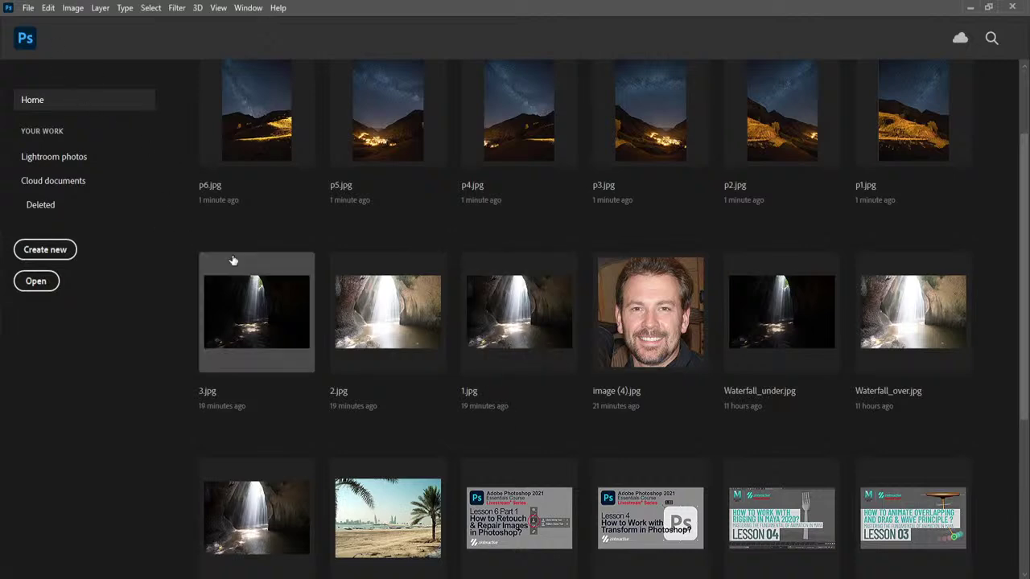
- Load the six night landscape photos, p1.jpg to p6.jpg, as layers of a new document with the Load Files into Stack script
{"action": "left_click", "coordinate": [28, 8]}
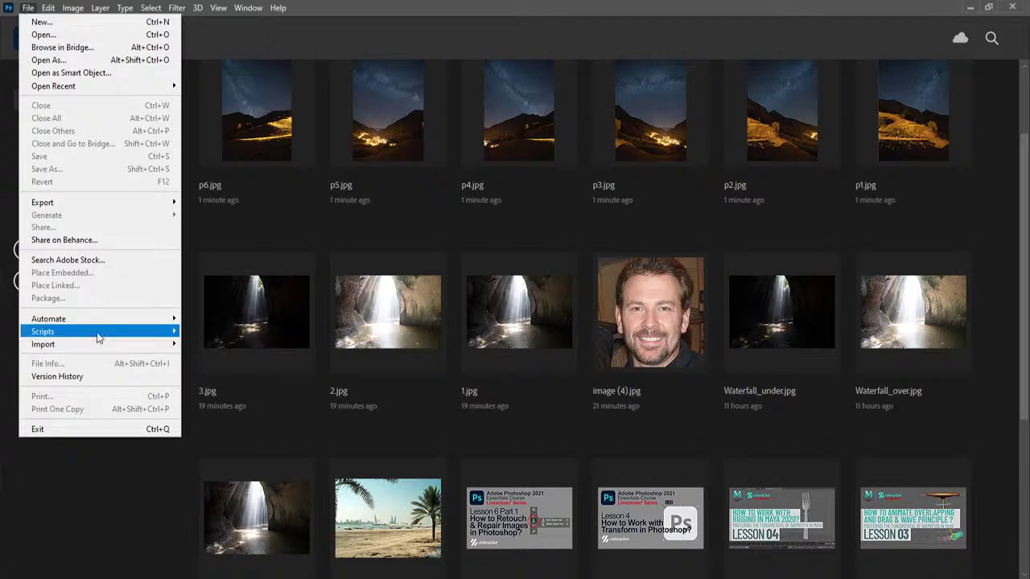
{"action": "mouse_move", "coordinate": [97, 336]}
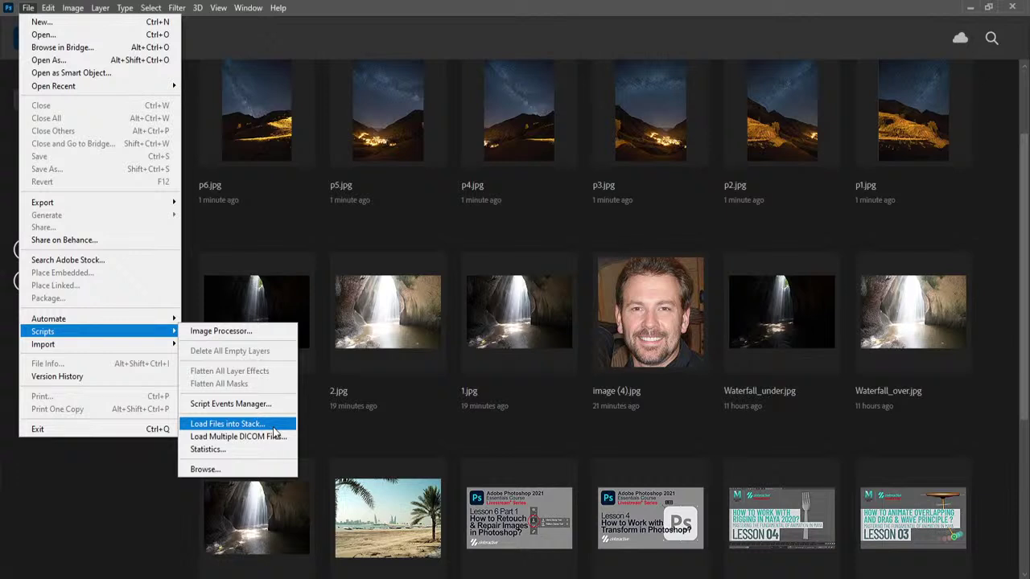
{"action": "left_click", "coordinate": [228, 424]}
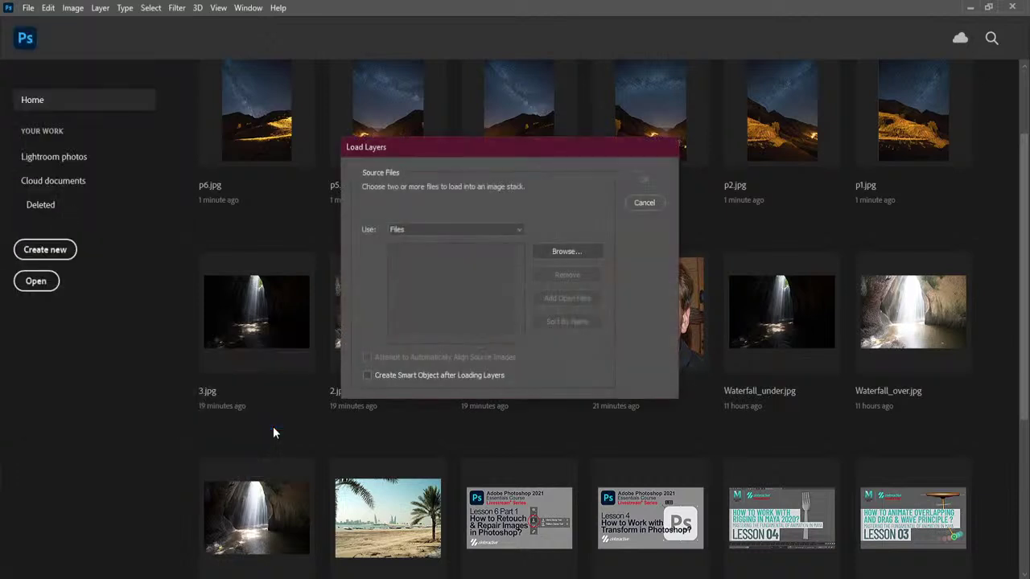
{"action": "left_click", "coordinate": [566, 251]}
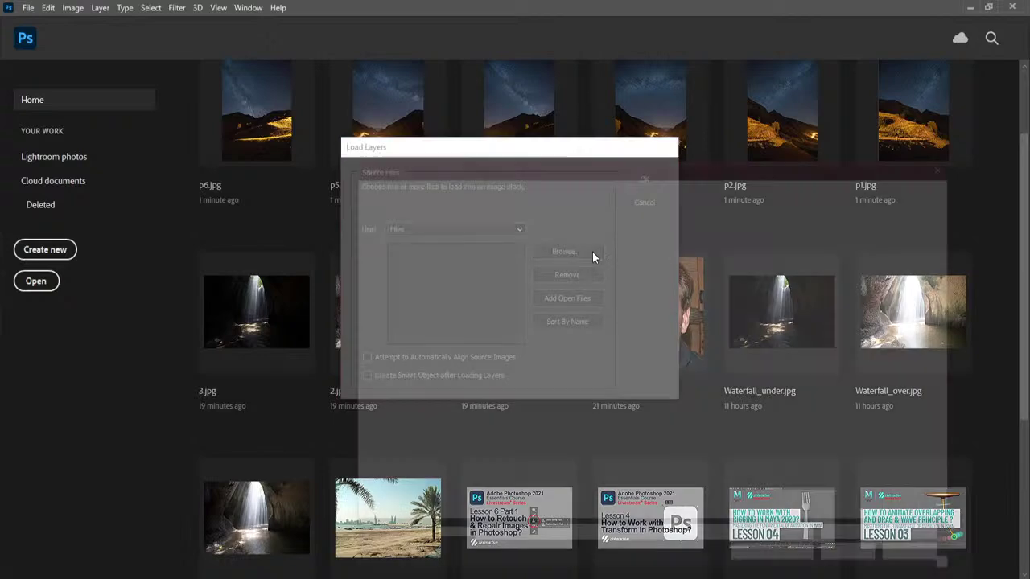
{"action": "left_click", "coordinate": [930, 362]}
{"action": "left_click", "coordinate": [567, 446], "text": "ctrl"}
{"action": "left_click", "coordinate": [639, 449], "text": "ctrl"}
{"action": "left_click", "coordinate": [707, 438], "text": "ctrl"}
{"action": "left_click", "coordinate": [778, 438], "text": "ctrl"}
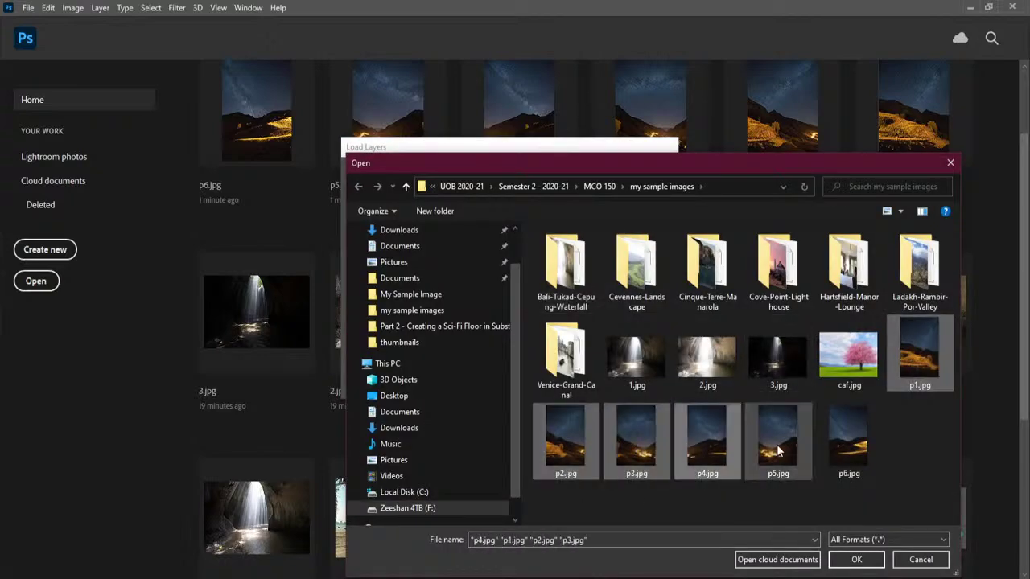
{"action": "left_click", "coordinate": [843, 441], "text": "ctrl"}
{"action": "left_click", "coordinate": [853, 559]}
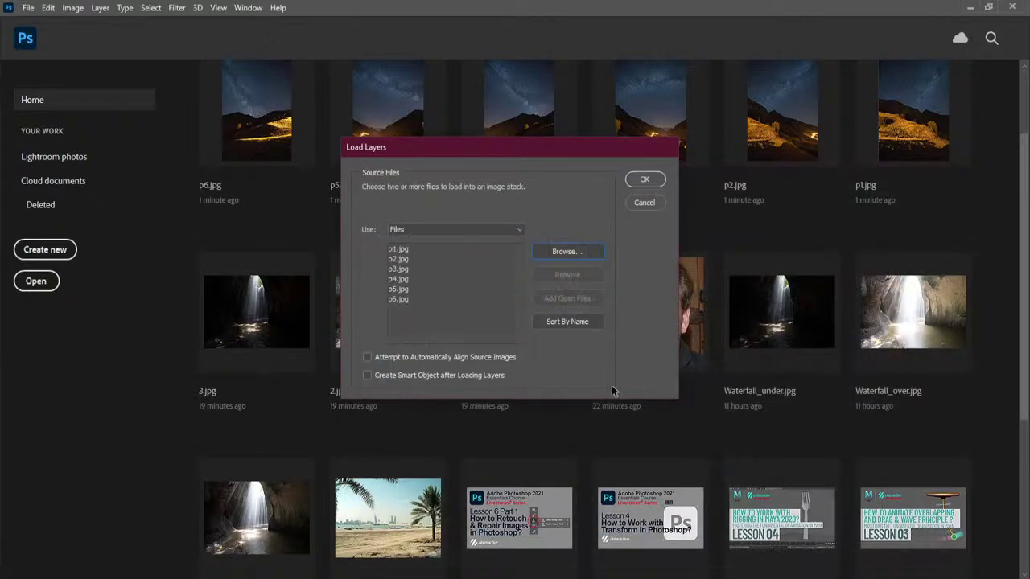
{"action": "left_click", "coordinate": [646, 180]}
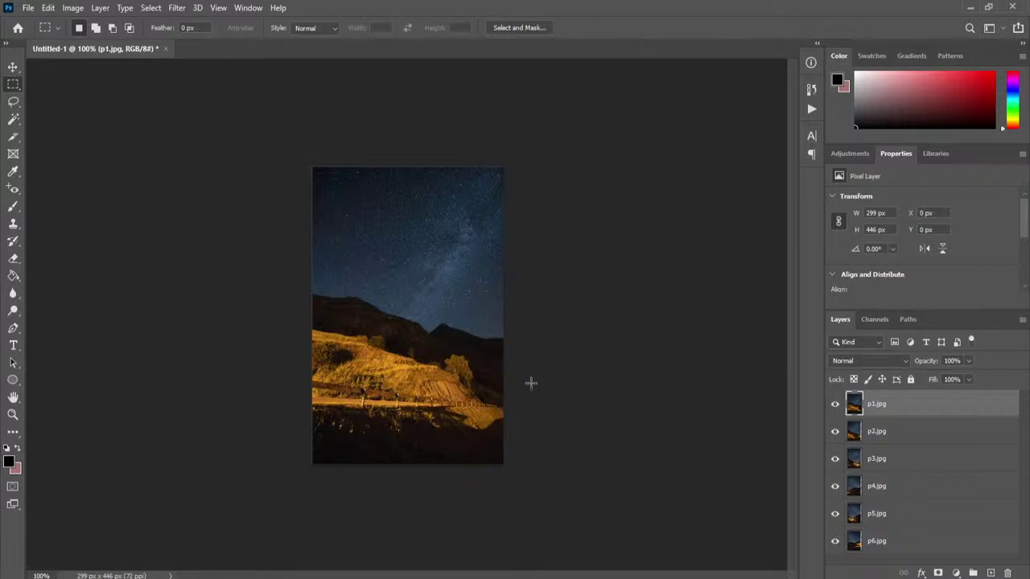
- Try to auto-align all six layers, p1.jpg to p6.jpg, using the Auto projection with Vignette Removal
{"action": "left_click", "coordinate": [911, 550], "text": "shift"}
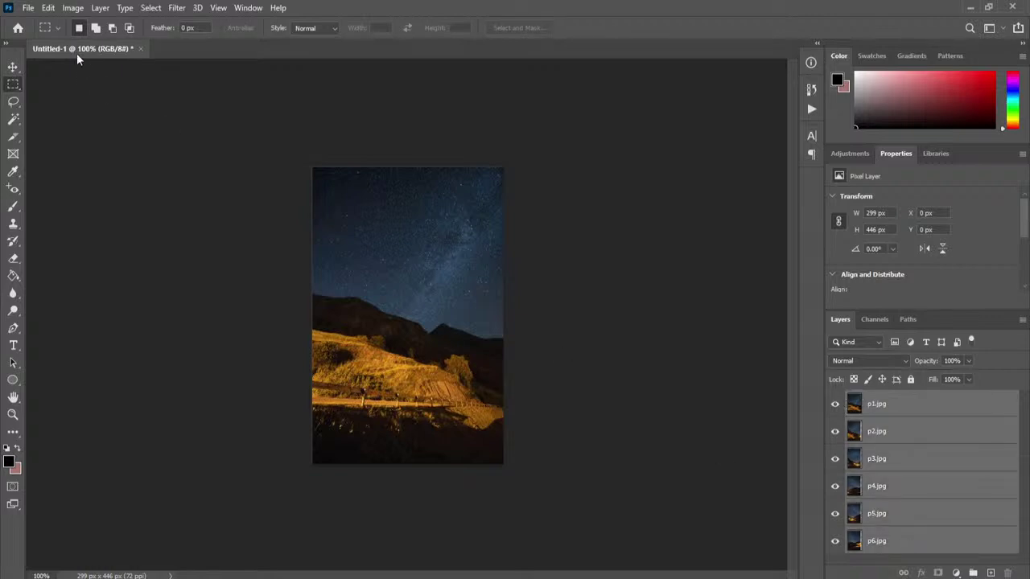
{"action": "left_click", "coordinate": [48, 8]}
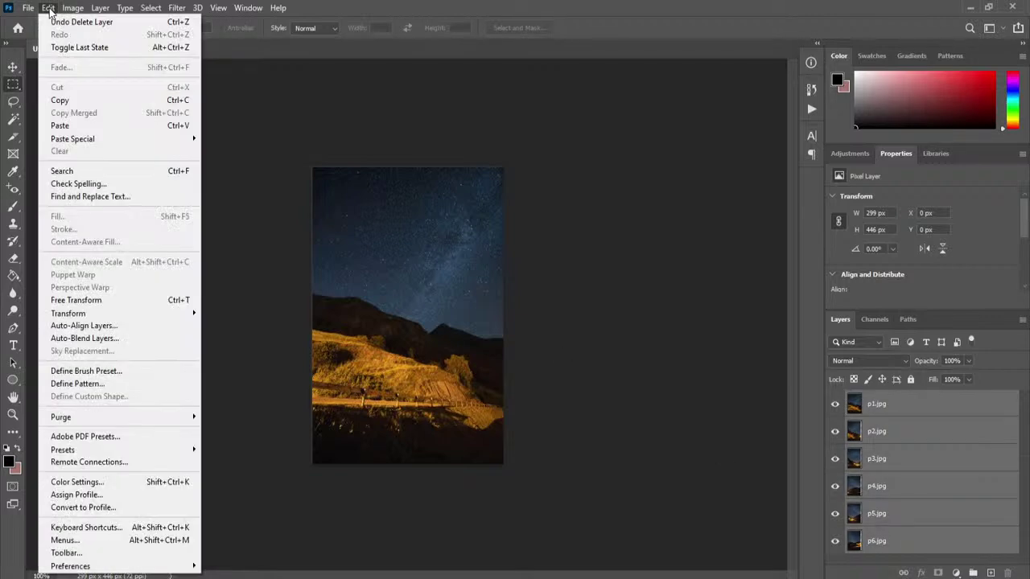
{"action": "left_click", "coordinate": [118, 326]}
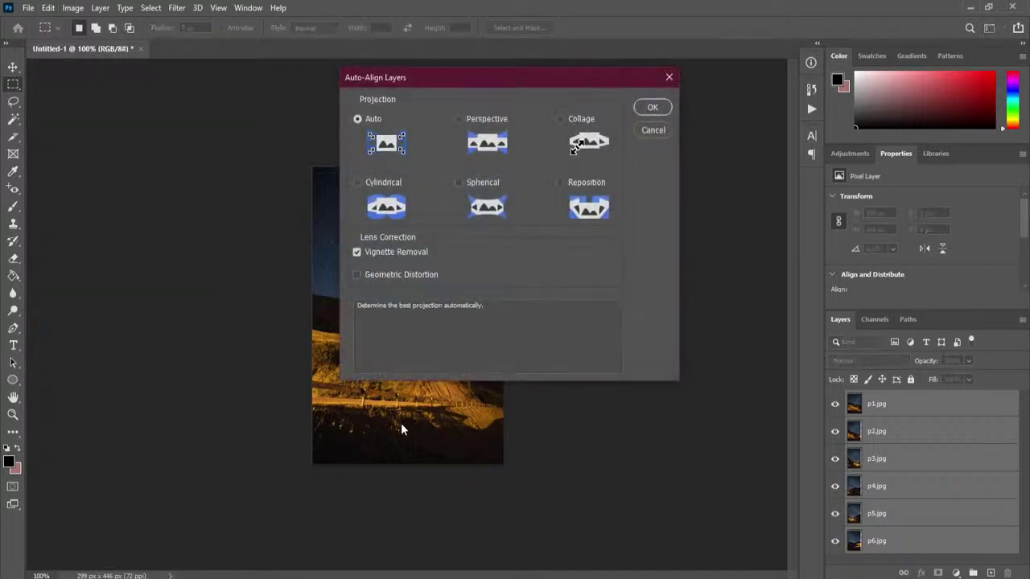
{"action": "left_click_drag", "start_coordinate": [413, 81], "coordinate": [593, 79]}
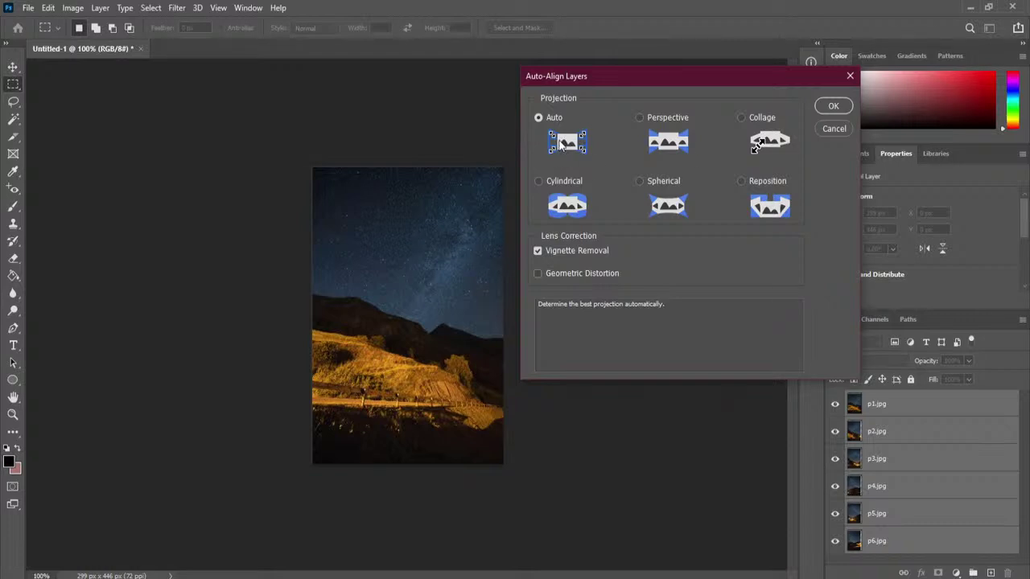
{"action": "left_click", "coordinate": [833, 107]}
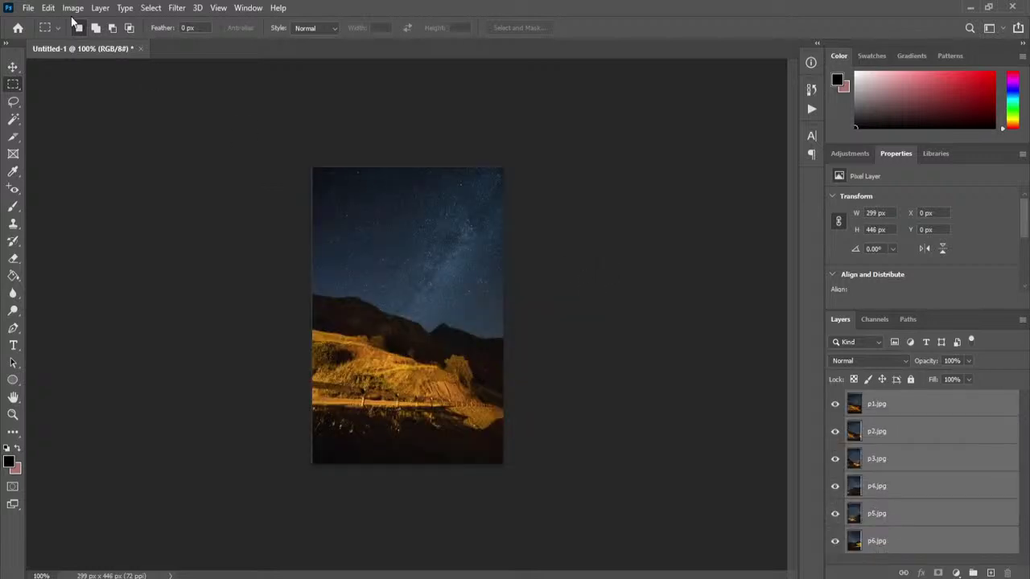
- Auto-align the six layers with the Reposition projection, and close the document without saving
{"action": "left_click", "coordinate": [29, 9]}
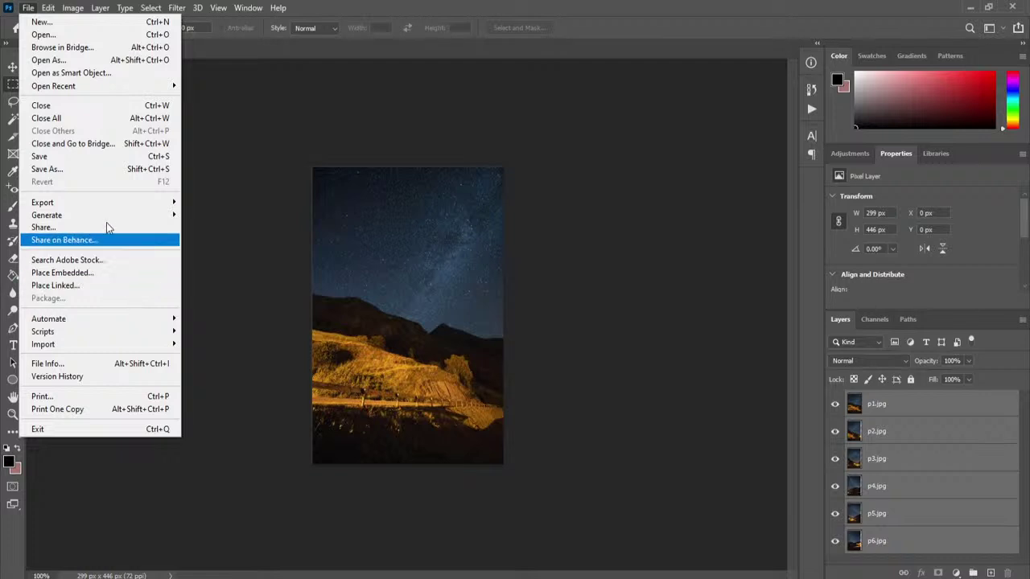
{"action": "mouse_move", "coordinate": [50, 9]}
{"action": "left_click", "coordinate": [133, 326]}
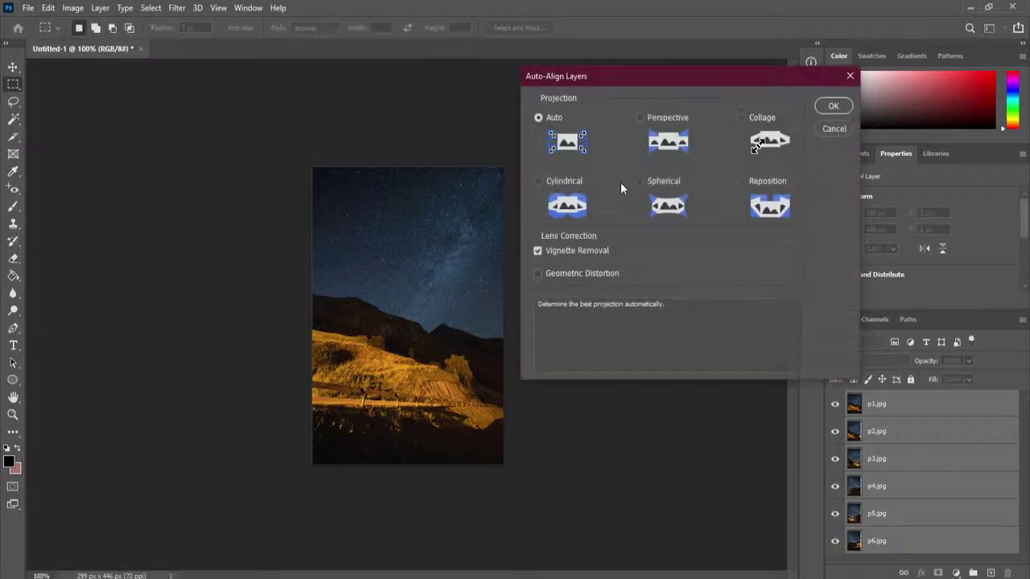
{"action": "left_click", "coordinate": [769, 182]}
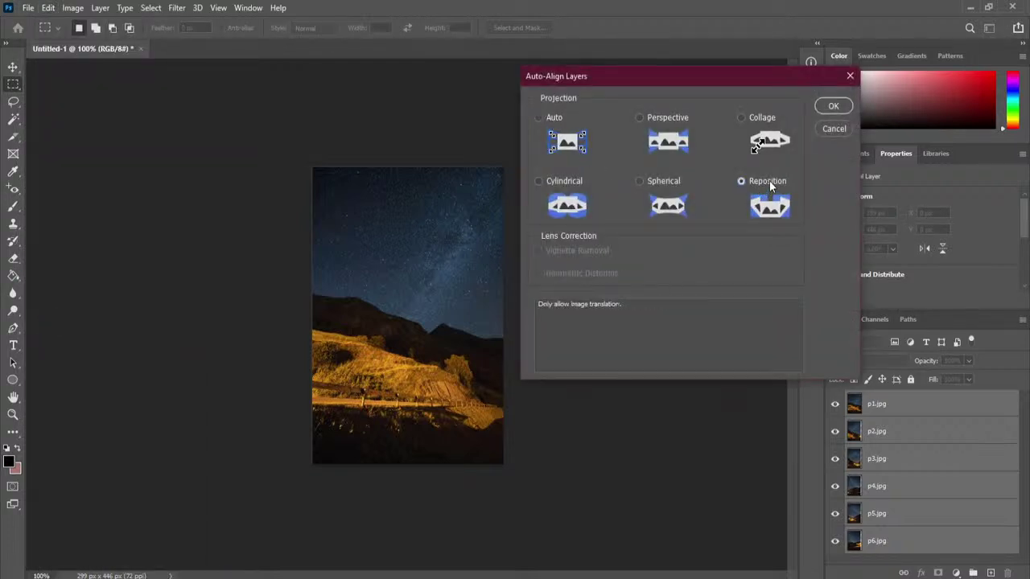
{"action": "left_click", "coordinate": [831, 106]}
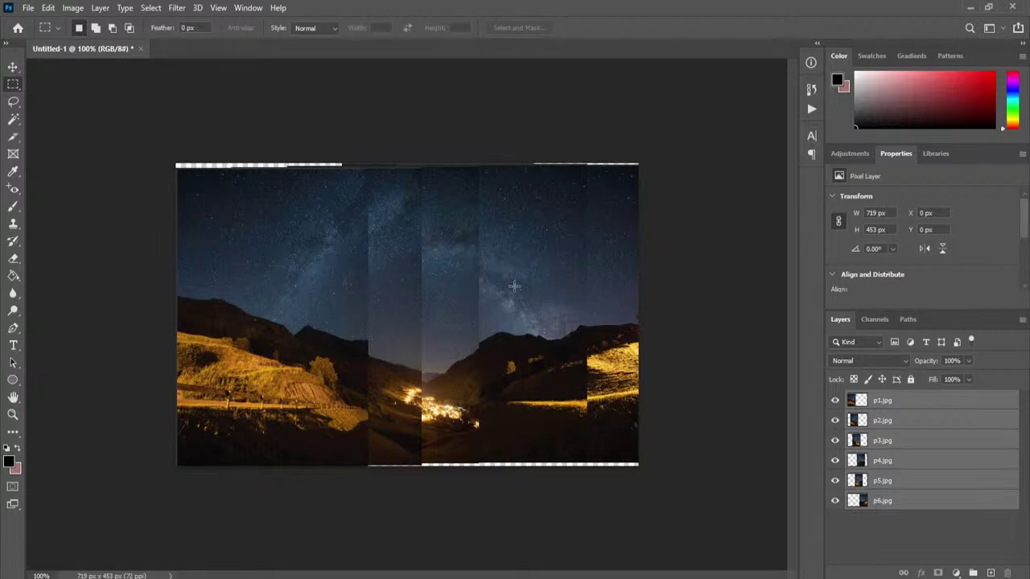
{"action": "left_click", "coordinate": [141, 49]}
{"action": "left_click", "coordinate": [506, 224]}
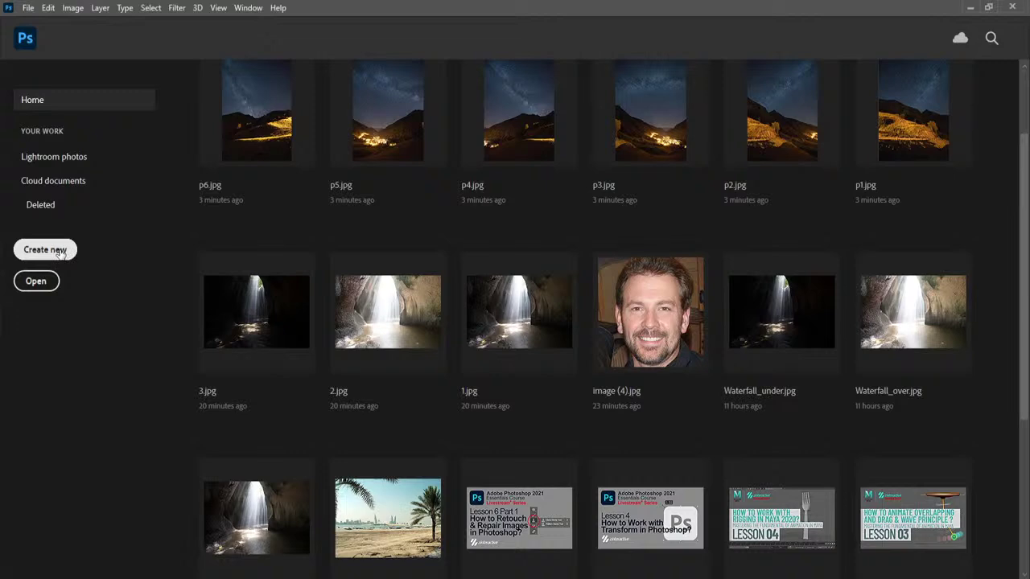
- Load p1.jpg to p6.jpg into a fresh layer stack with the Load Files into Stack script
{"action": "left_click", "coordinate": [30, 8]}
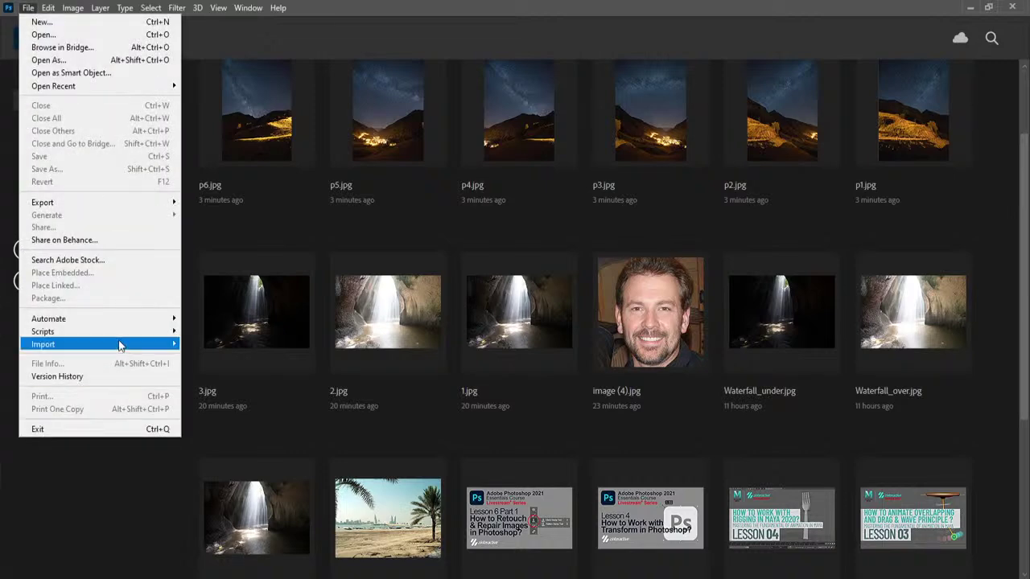
{"action": "mouse_move", "coordinate": [119, 332]}
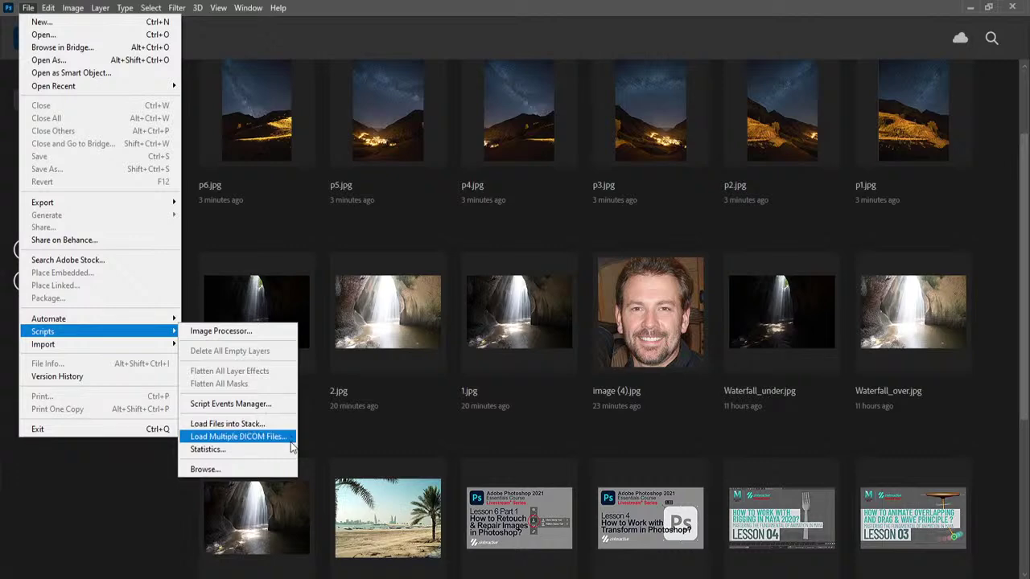
{"action": "left_click", "coordinate": [273, 424]}
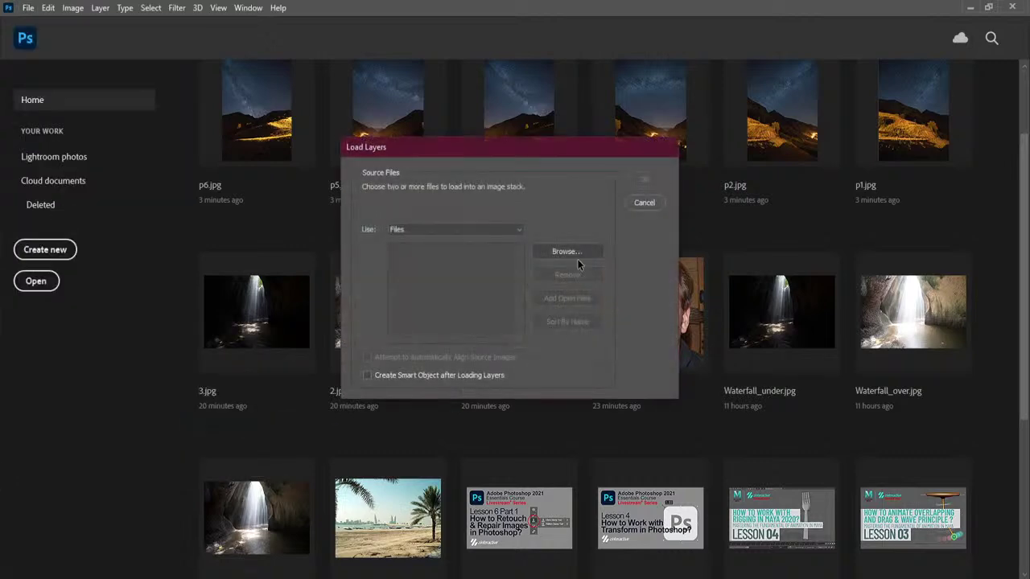
{"action": "left_click", "coordinate": [568, 252]}
{"action": "left_click", "coordinate": [917, 354]}
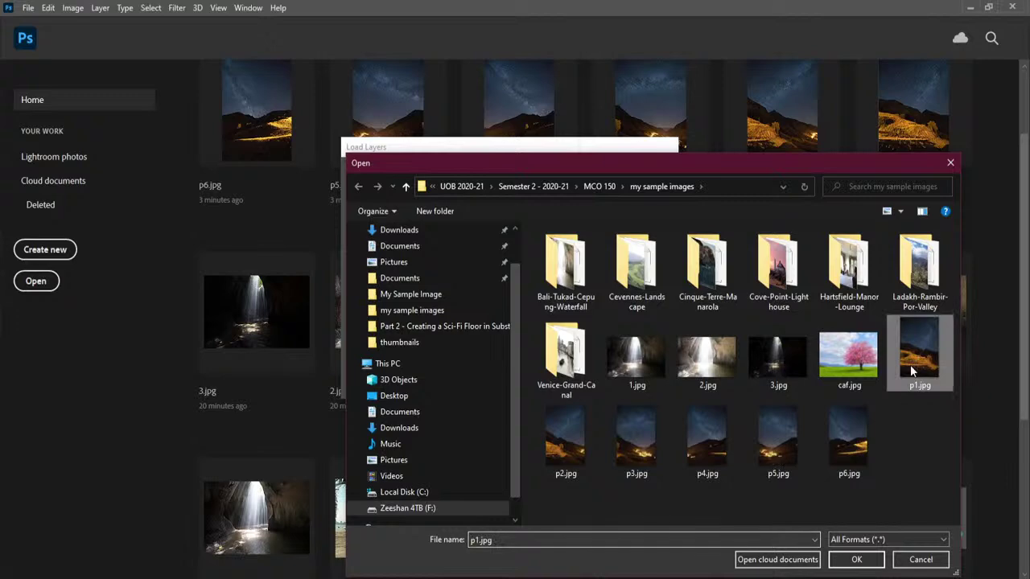
{"action": "left_click_drag", "start_coordinate": [913, 439], "coordinate": [553, 490]}
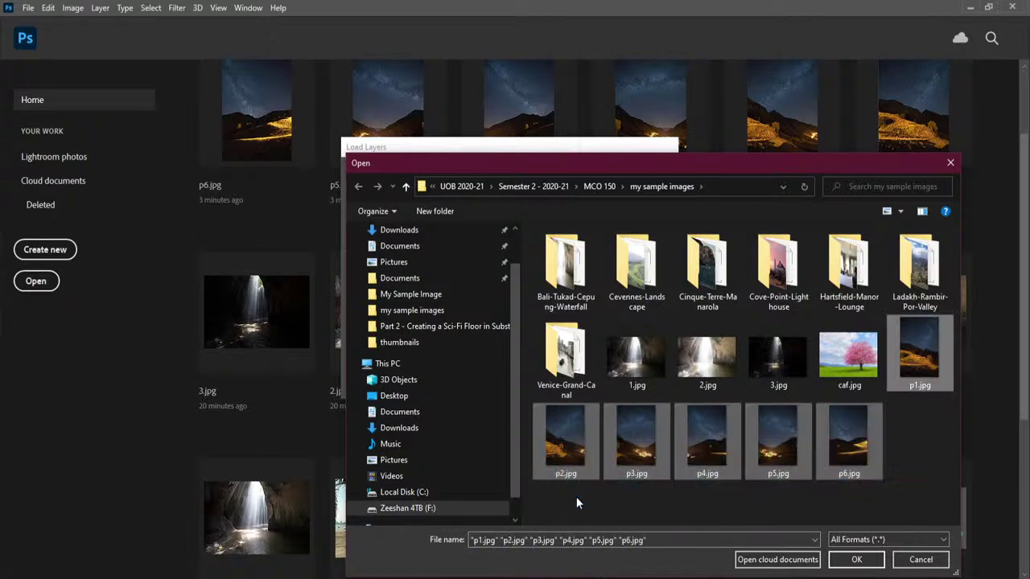
{"action": "left_click", "coordinate": [856, 559]}
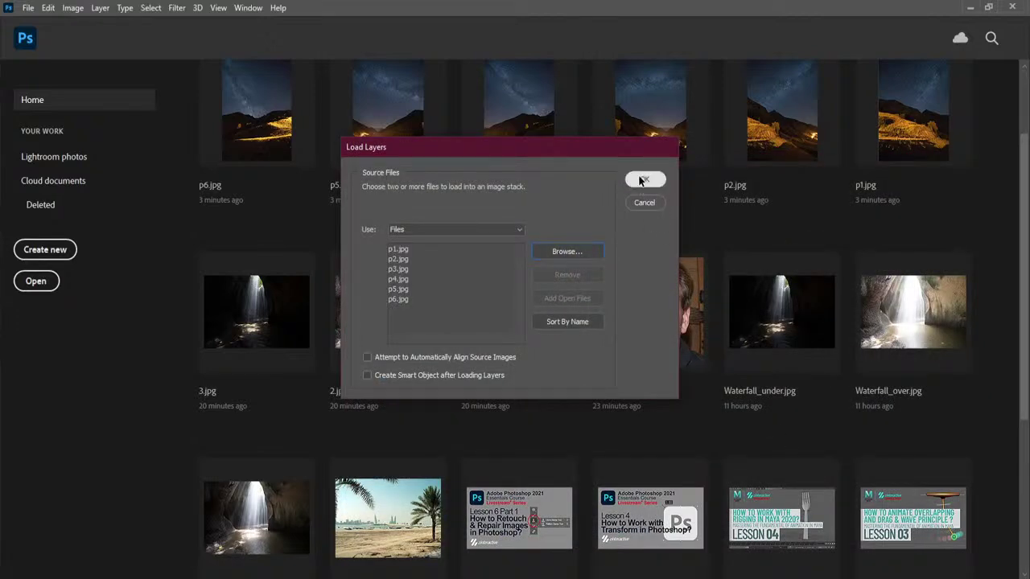
{"action": "left_click", "coordinate": [646, 178]}
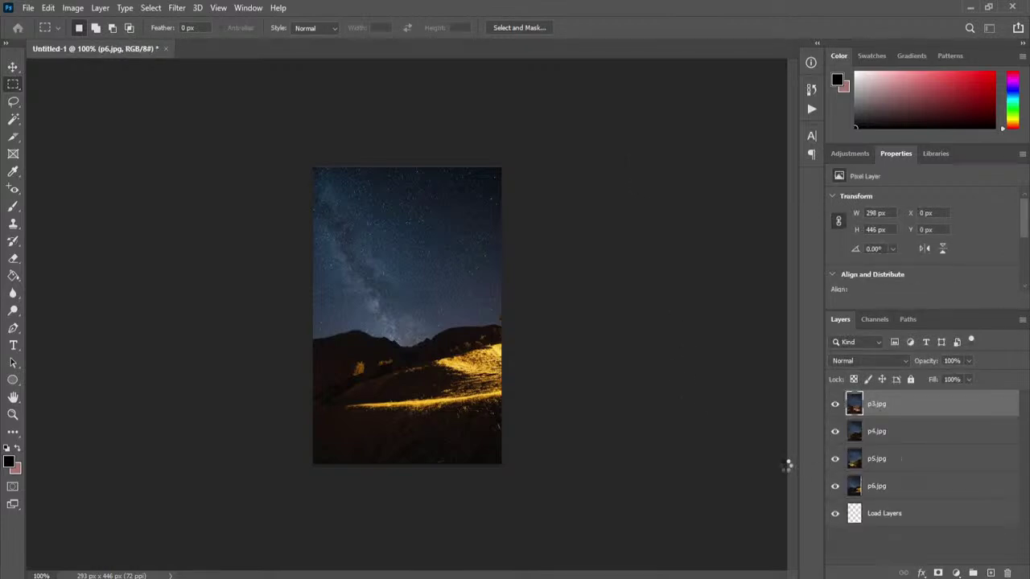
- Try to auto-align all six stacked layers with the Cylindrical projection, and undo the alignment
{"action": "left_click", "coordinate": [937, 548], "text": "shift"}
{"action": "left_click", "coordinate": [49, 7]}
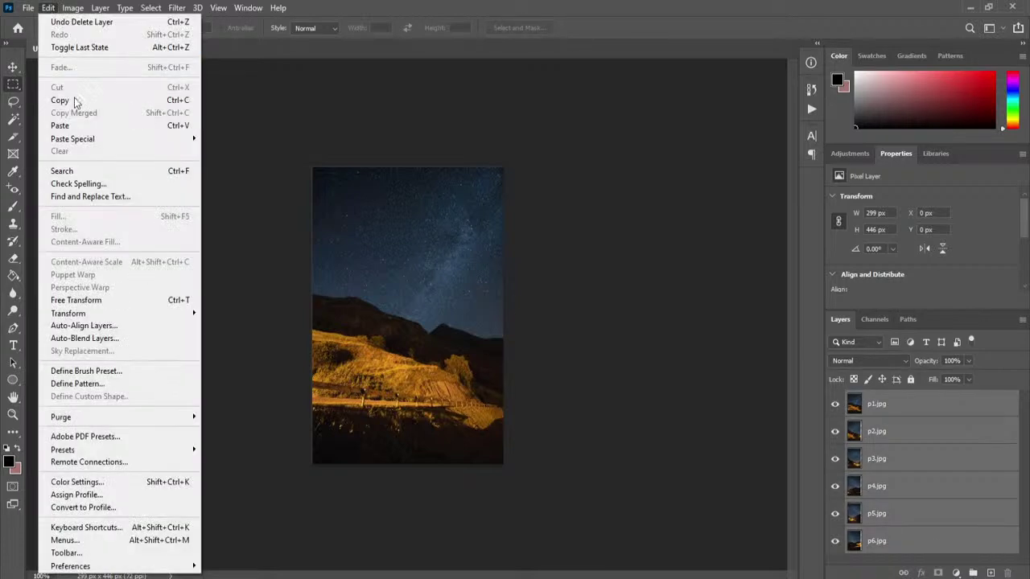
{"action": "left_click", "coordinate": [84, 325]}
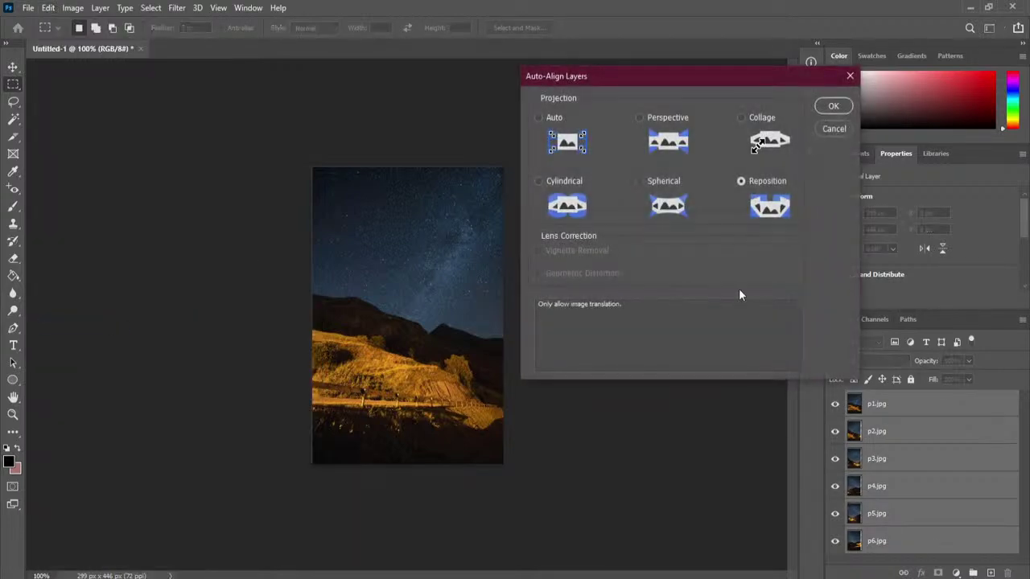
{"action": "left_click_drag", "start_coordinate": [711, 76], "coordinate": [704, 78]}
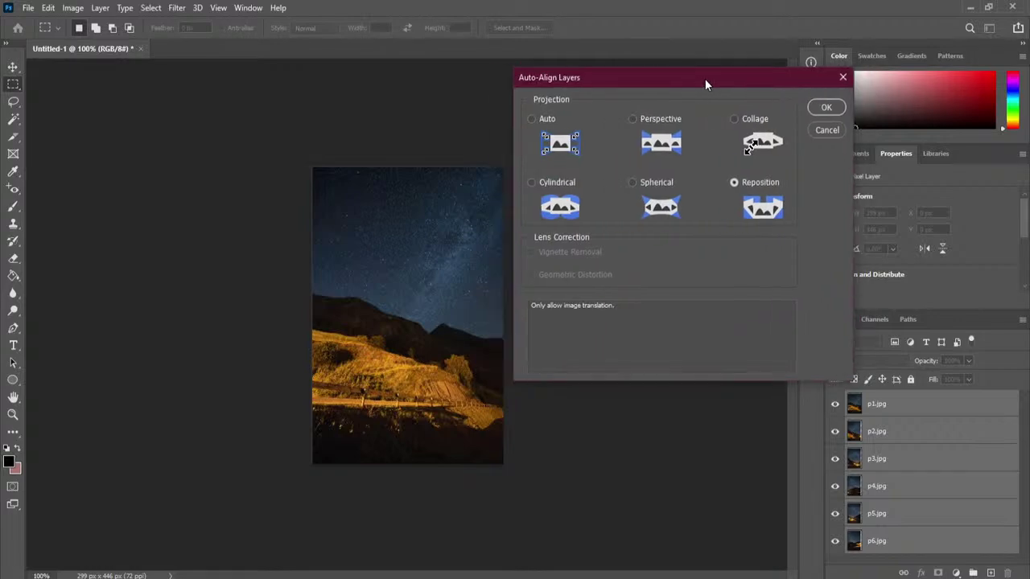
{"action": "left_click", "coordinate": [568, 186]}
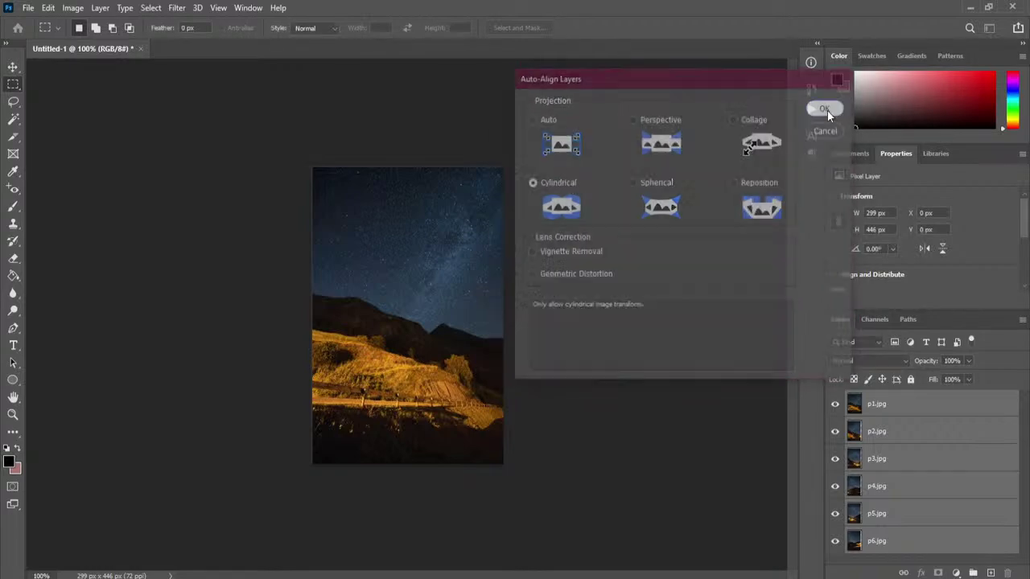
{"action": "left_click", "coordinate": [827, 110]}
{"action": "key", "text": "ctrl+0"}
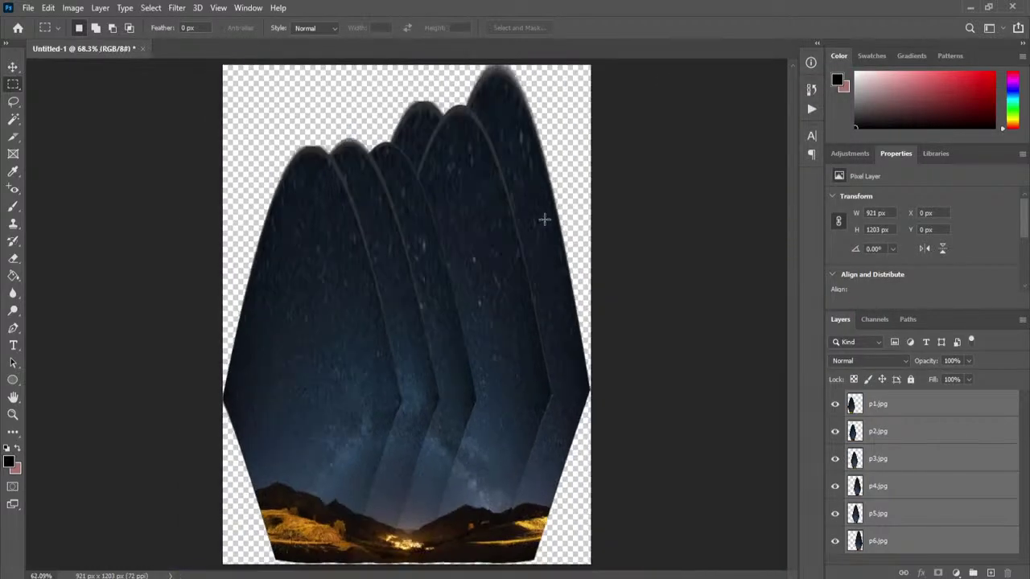
{"action": "key", "text": "ctrl+z"}
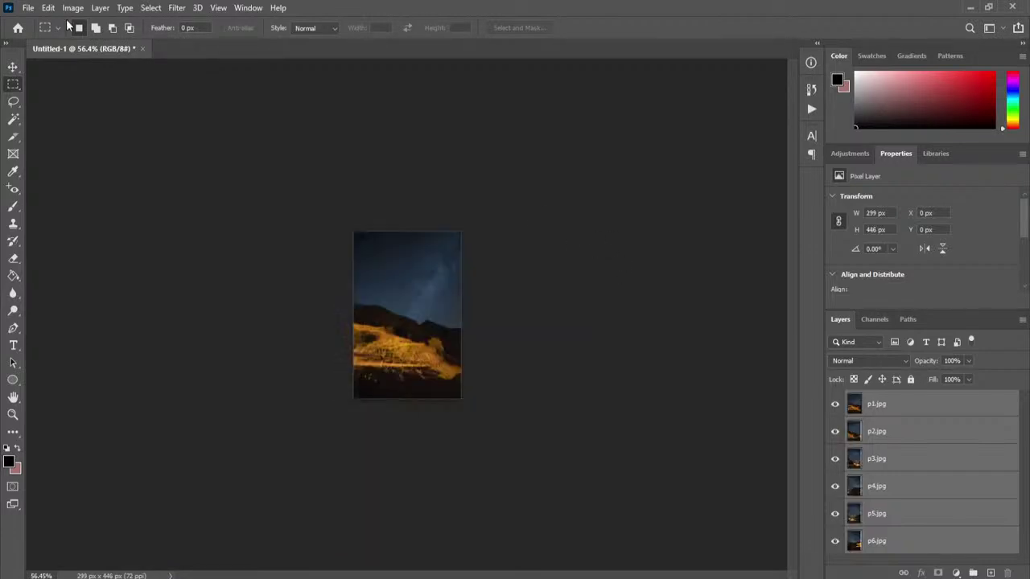
- Try the Perspective projection for auto-aligning the six layers, and undo it
{"action": "left_click", "coordinate": [49, 8]}
{"action": "left_click", "coordinate": [121, 327]}
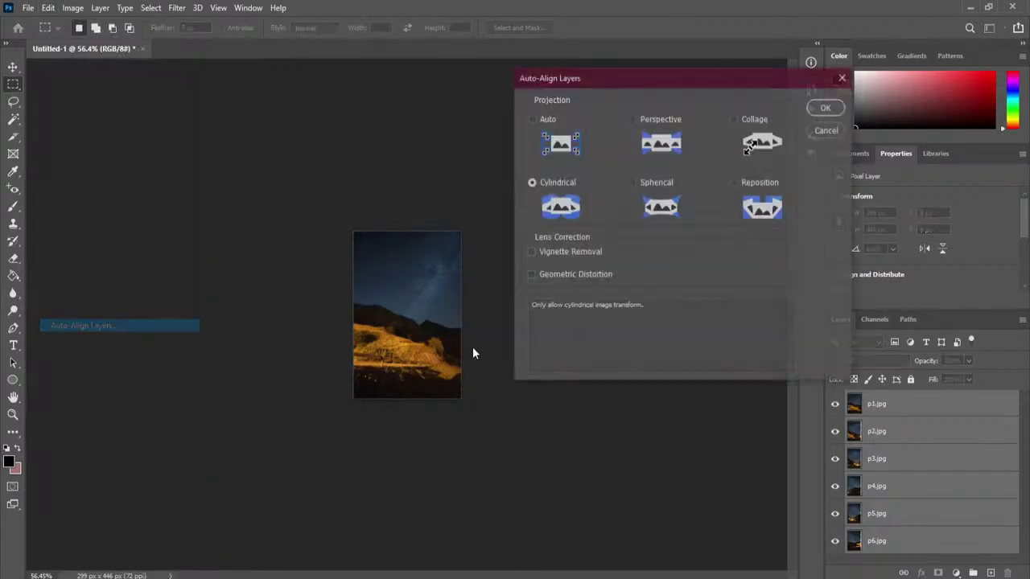
{"action": "left_click", "coordinate": [663, 118]}
{"action": "left_click", "coordinate": [814, 110]}
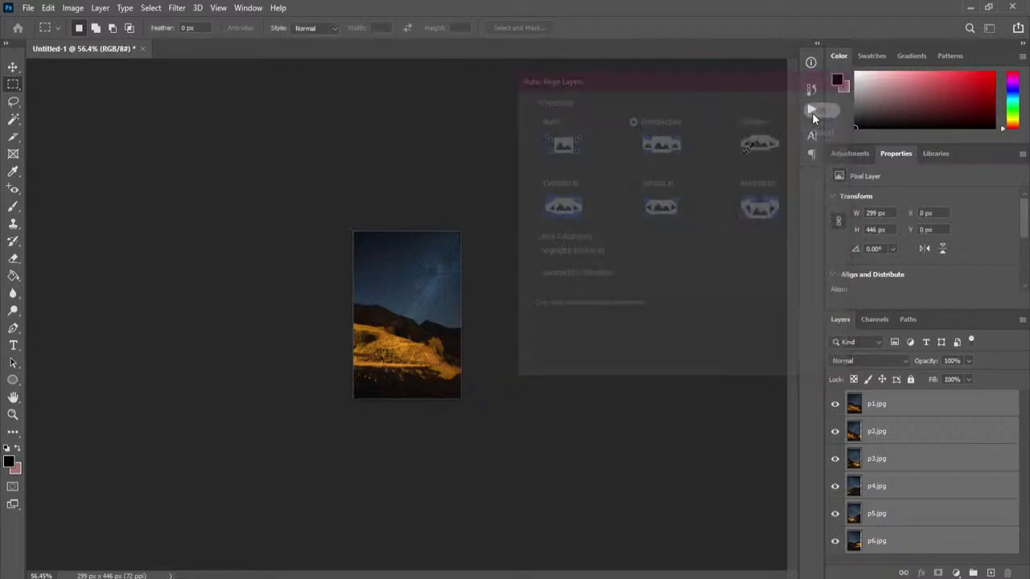
{"action": "key", "text": "ctrl+z"}
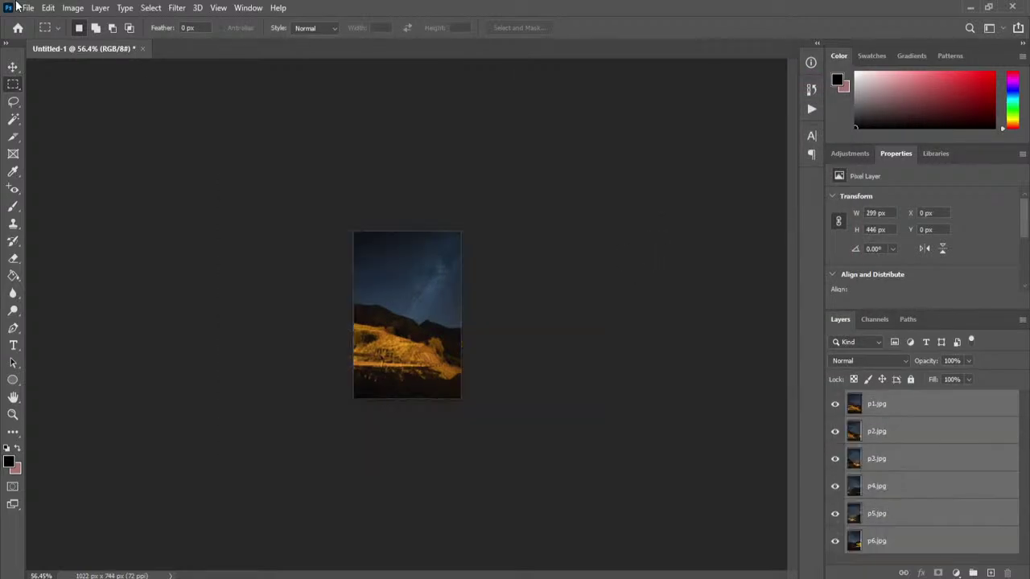
- Auto-align the six stacked layers with the Auto projection and Vignette Removal enabled
{"action": "left_click", "coordinate": [49, 8]}
{"action": "left_click", "coordinate": [124, 325]}
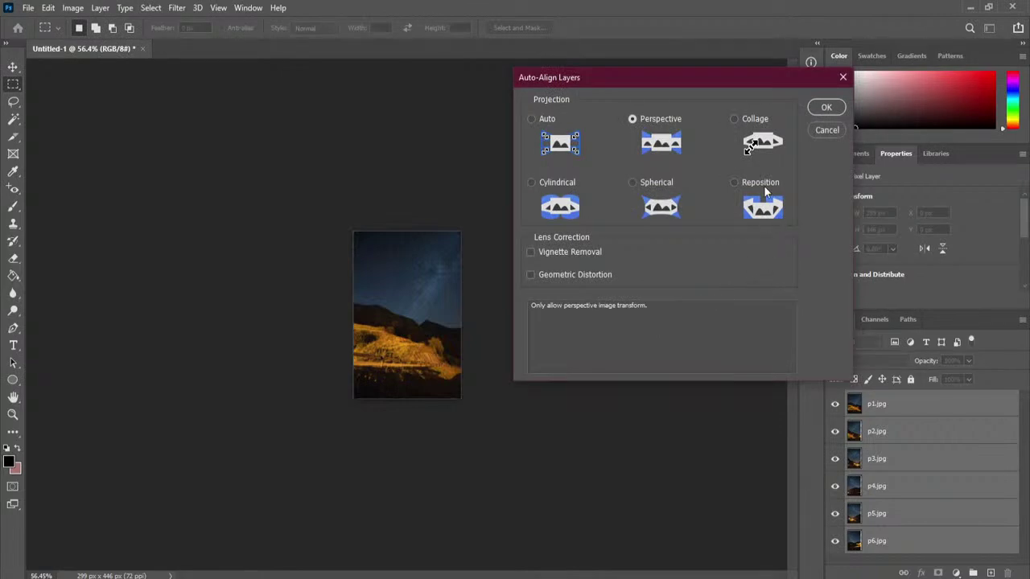
{"action": "left_click", "coordinate": [548, 118]}
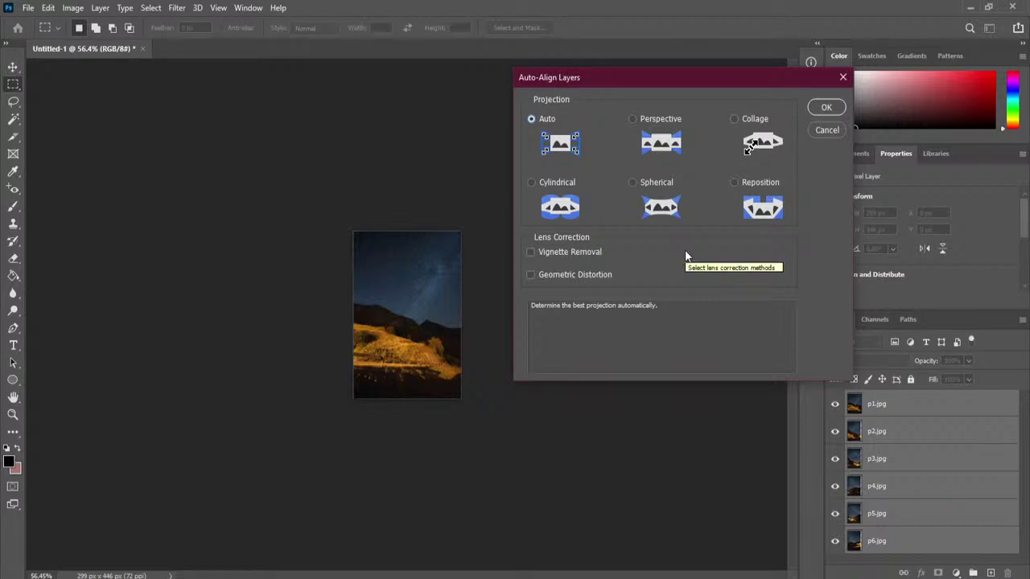
{"action": "left_click", "coordinate": [543, 254]}
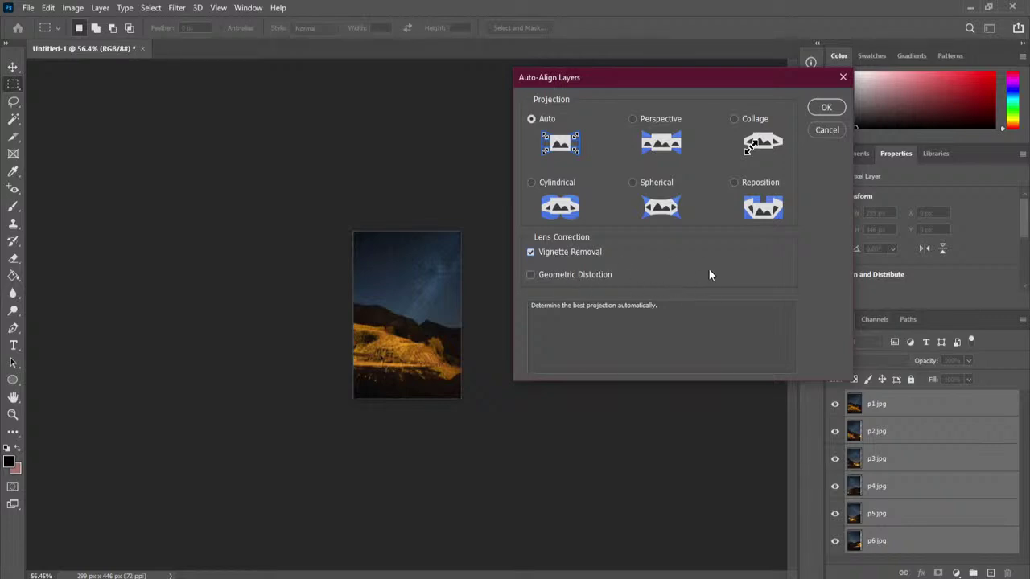
{"action": "left_click", "coordinate": [825, 107]}
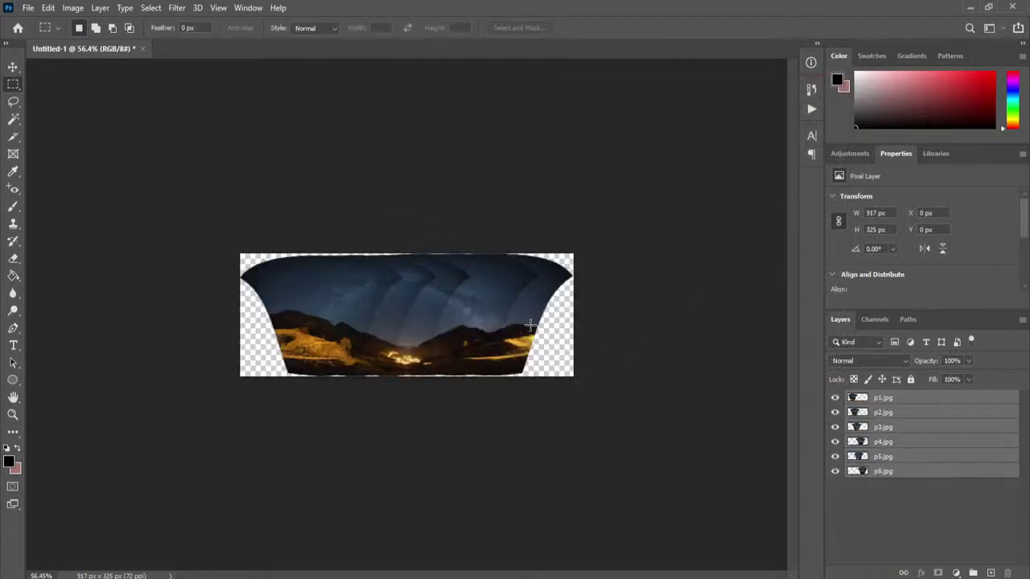
{"action": "key", "text": "ctrl+0"}
{"action": "scroll", "coordinate": [526, 311], "scroll_direction": "down", "scroll_amount": 1}
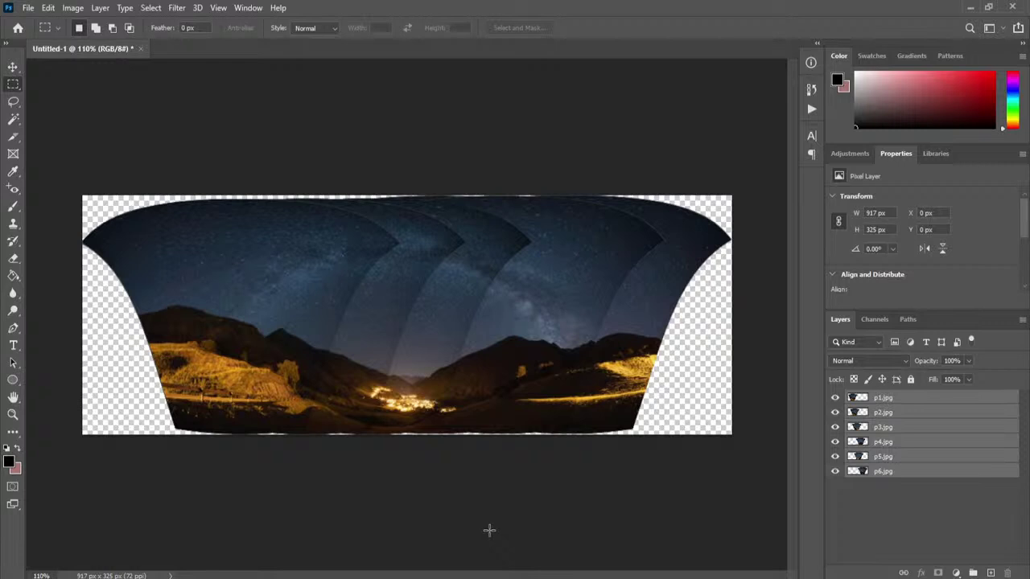
- Auto-blend the aligned layers as a Panorama with Seamless Tones and Colors and Content Aware Fill Transparent Areas, and clear the selection
{"action": "left_click", "coordinate": [48, 8]}
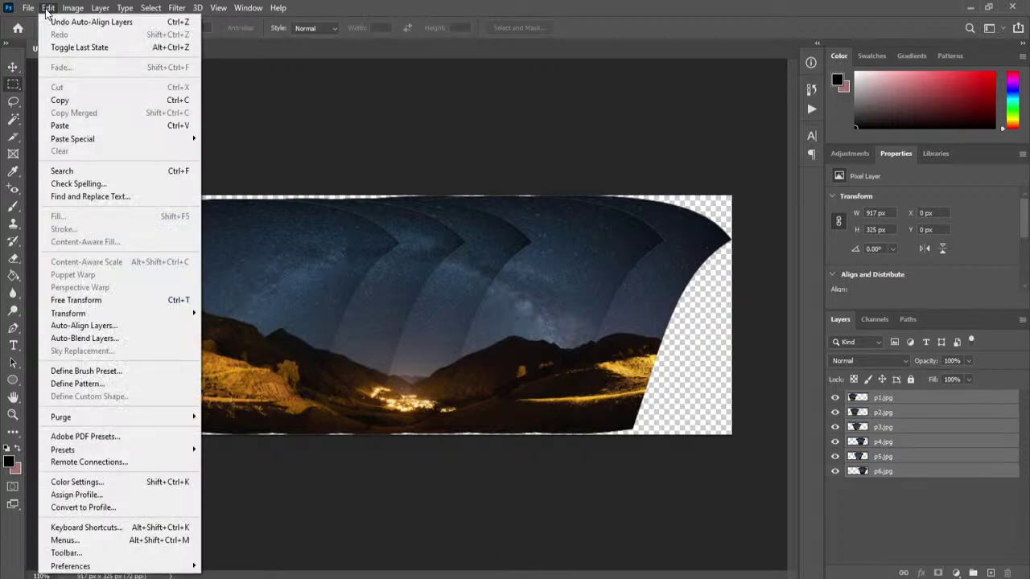
{"action": "left_click", "coordinate": [129, 339]}
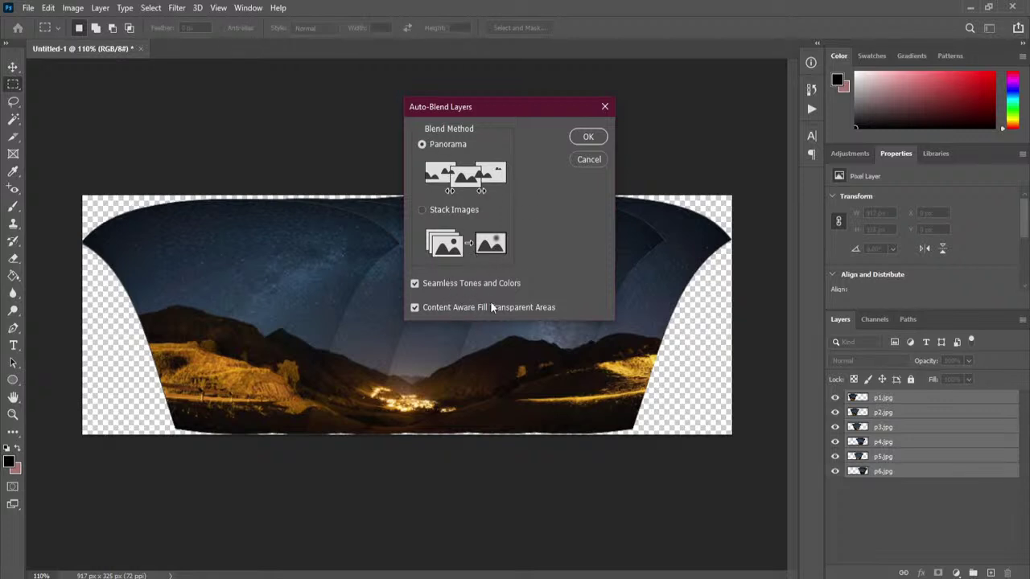
{"action": "left_click", "coordinate": [586, 136]}
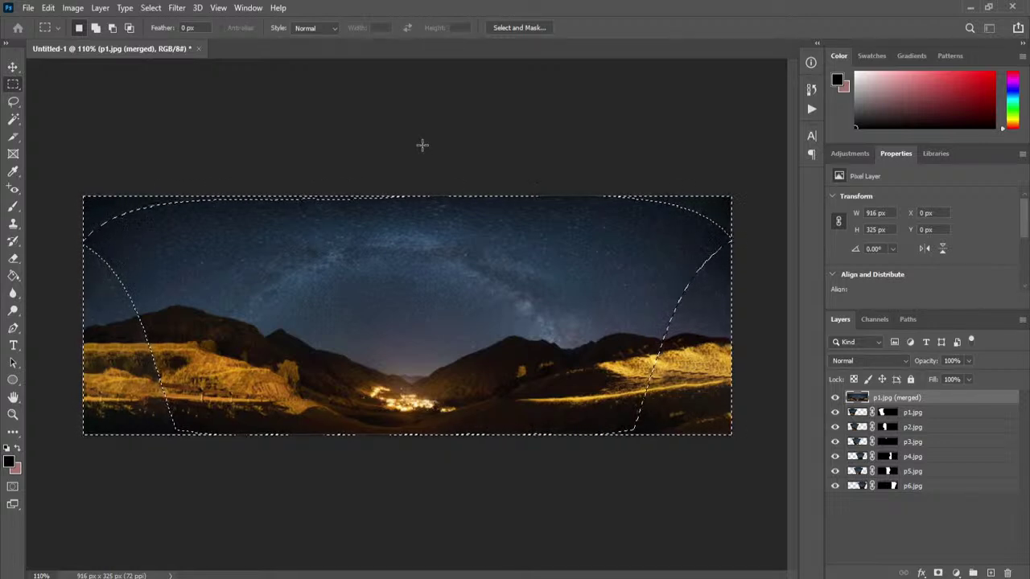
{"action": "key", "text": "ctrl+d"}
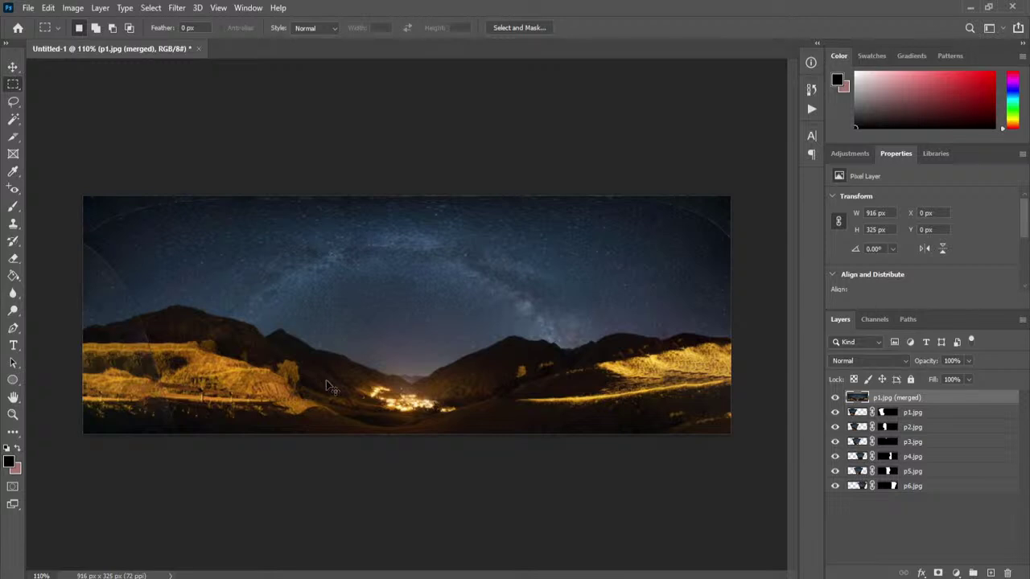
- Undo the deselection, the panorama blend and the auto-alignment, back to the unaligned six-layer stack
{"action": "key", "text": "ctrl+z"}
{"action": "key", "text": "ctrl+z"}
{"action": "key", "text": "ctrl+z"}
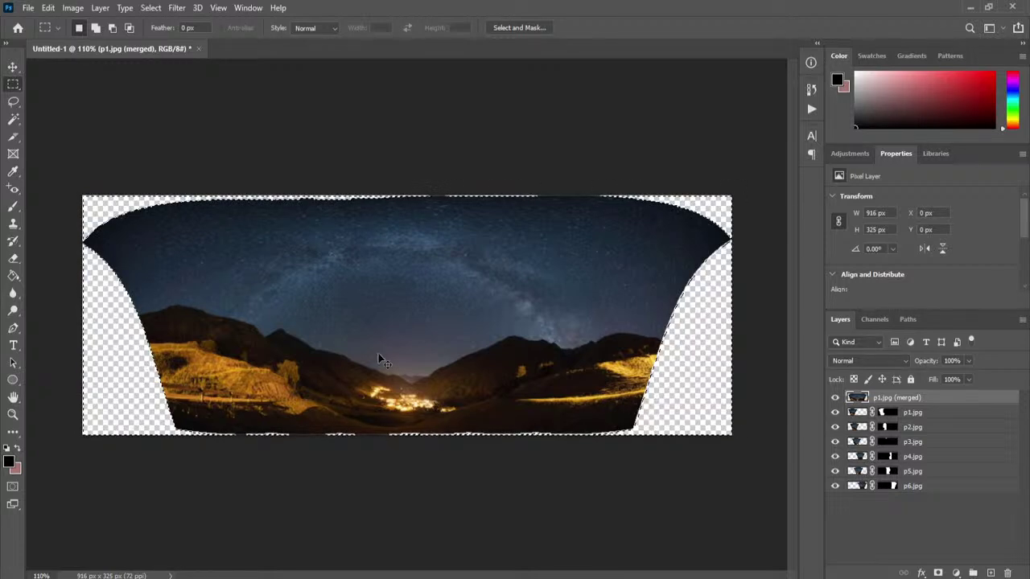
{"action": "key", "text": "ctrl+z"}
{"action": "key", "text": "ctrl+z"}
{"action": "key", "text": "ctrl+z"}
{"action": "key", "text": "ctrl+z"}
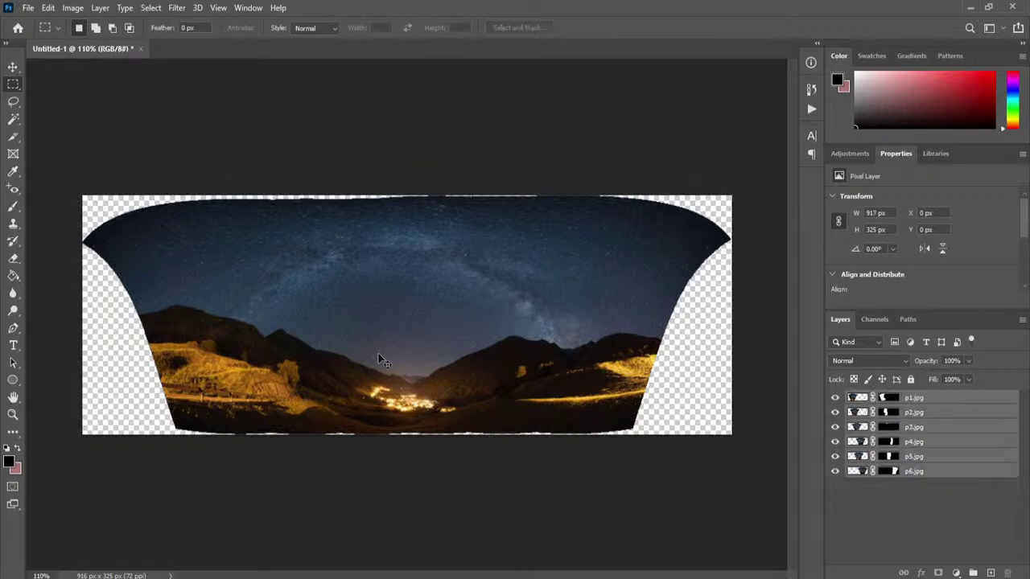
- Auto-align the six layers with the Perspective projection, keeping Vignette Removal enabled
{"action": "left_click", "coordinate": [48, 8]}
{"action": "left_click", "coordinate": [144, 325]}
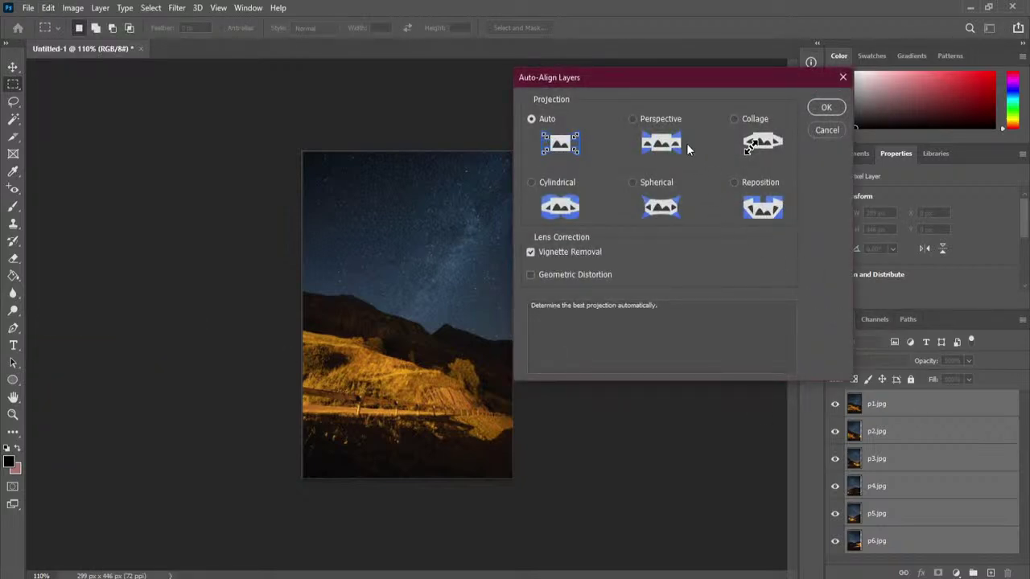
{"action": "left_click", "coordinate": [674, 122]}
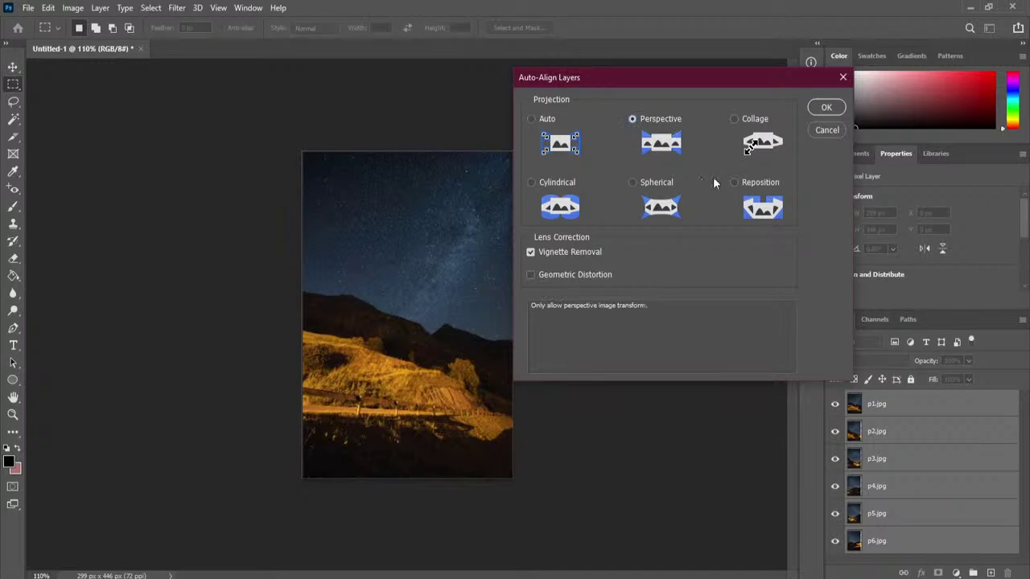
{"action": "left_click", "coordinate": [825, 109]}
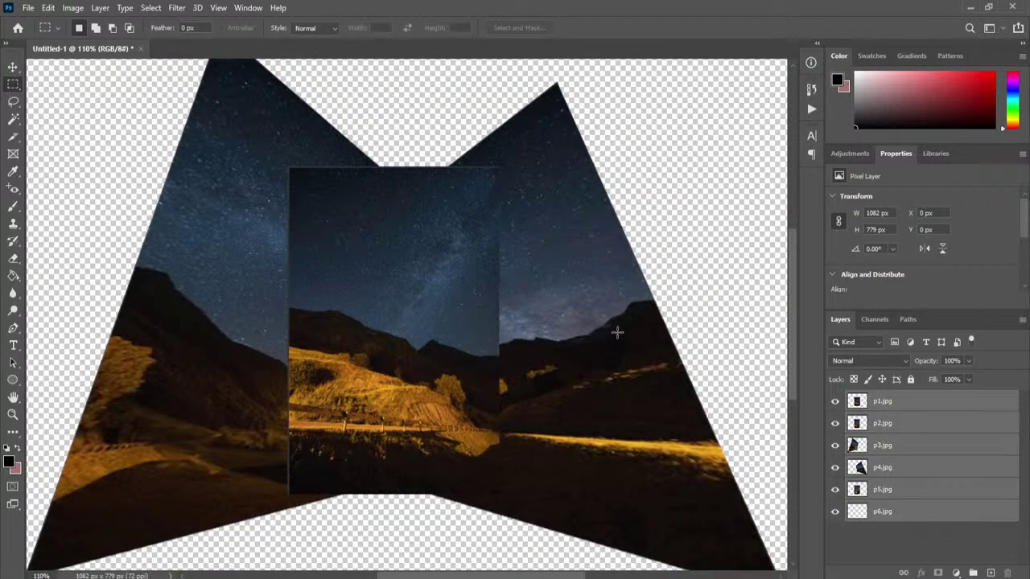
{"action": "key", "text": "ctrl+0"}
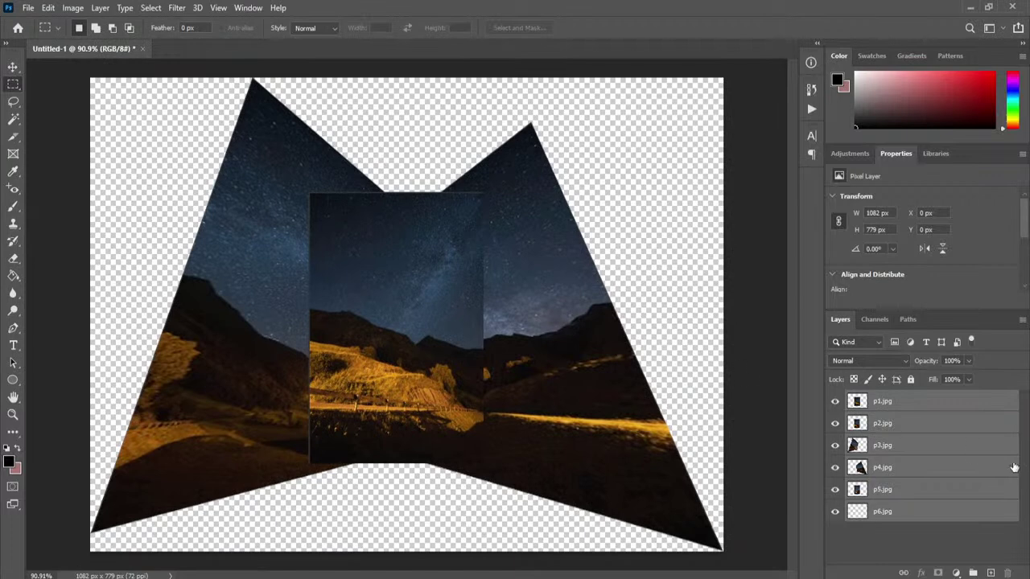
- Deselect the layers and toggle the visibility of p1 to p4 off and on to examine how each one is placed
{"action": "left_click", "coordinate": [834, 402]}
{"action": "left_click", "coordinate": [834, 403]}
{"action": "left_click", "coordinate": [873, 545]}
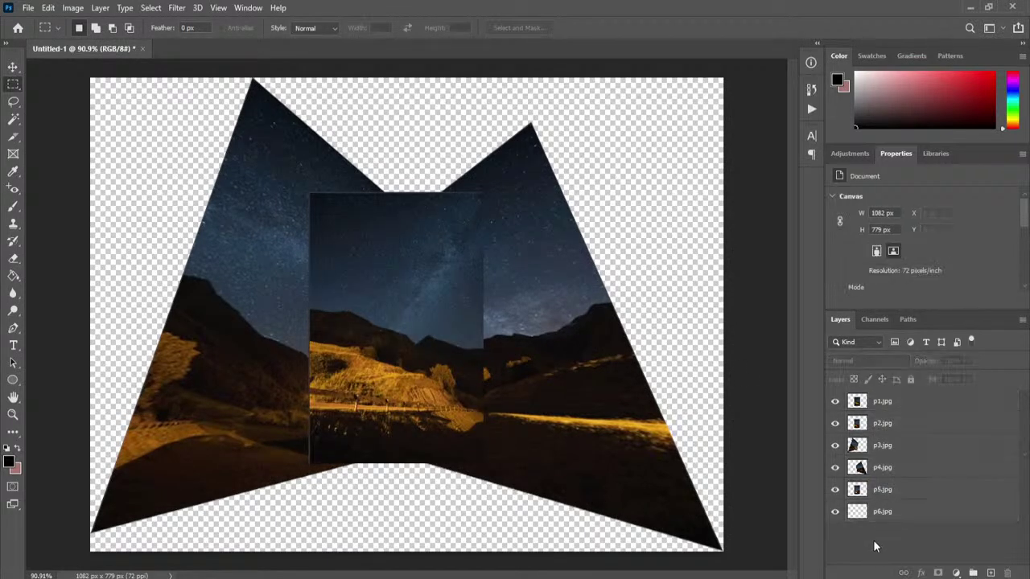
{"action": "left_click", "coordinate": [834, 402]}
{"action": "left_click", "coordinate": [835, 423]}
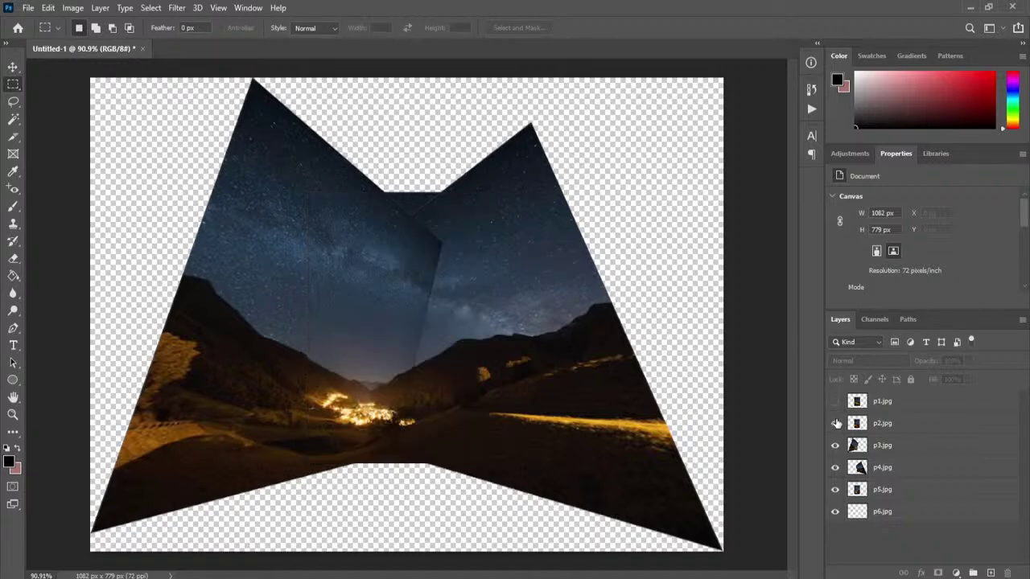
{"action": "left_click", "coordinate": [835, 423]}
{"action": "left_click", "coordinate": [834, 401]}
{"action": "left_click", "coordinate": [835, 444]}
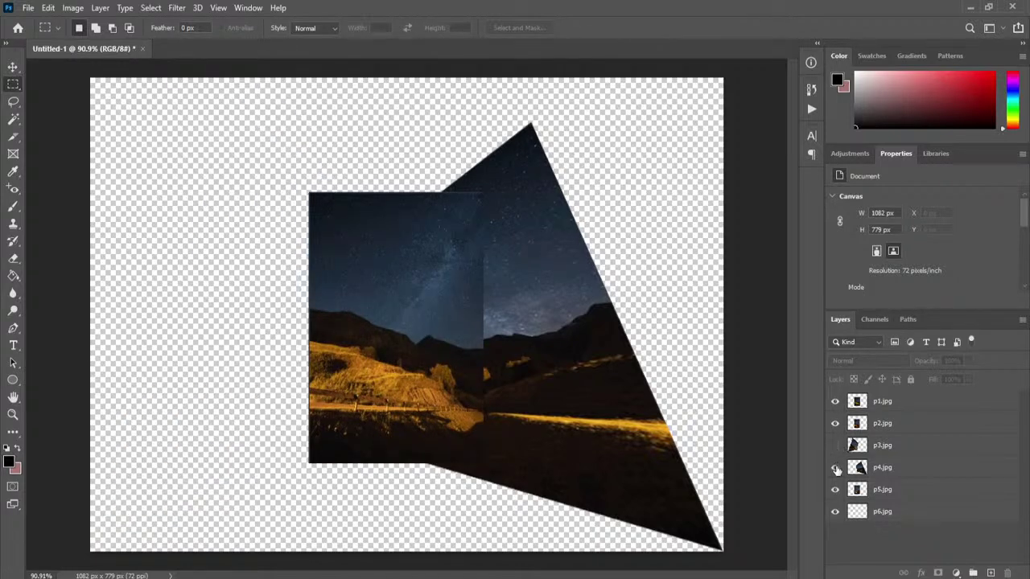
{"action": "left_click", "coordinate": [835, 467]}
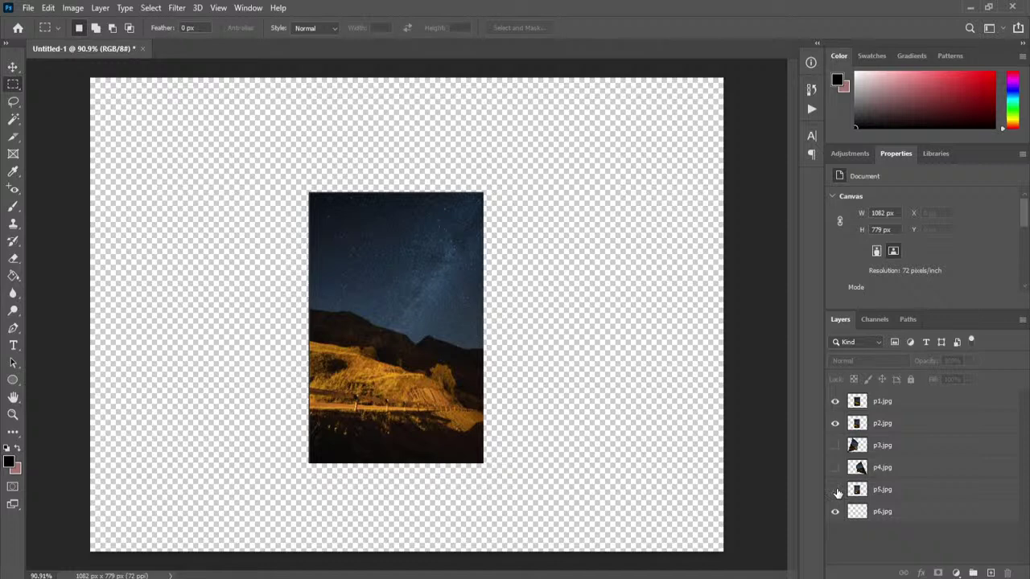
{"action": "left_click", "coordinate": [835, 467]}
{"action": "left_click", "coordinate": [835, 445]}
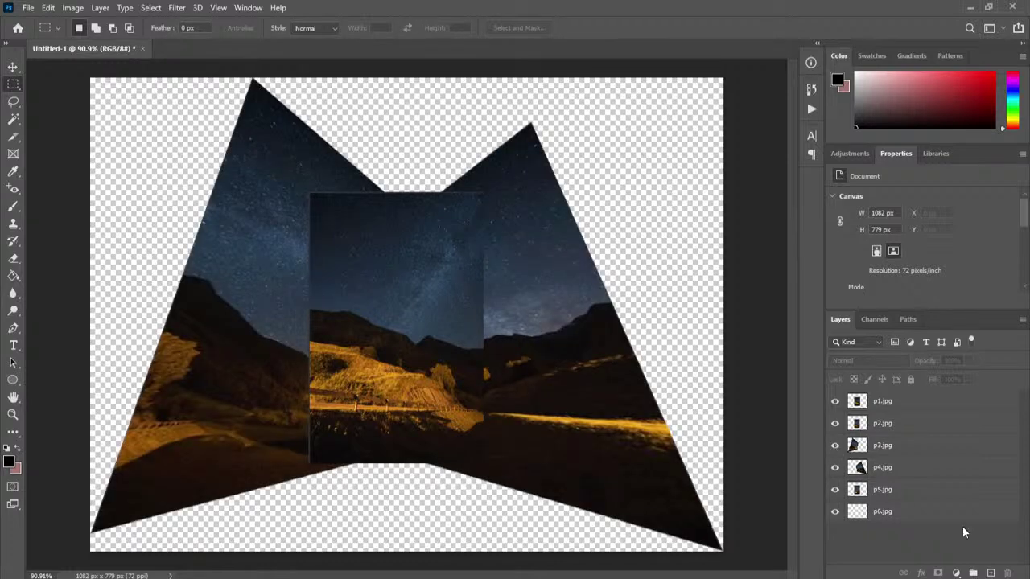
- Select layers p1.jpg to p6.jpg, auto-blend them as a Panorama with seamless tones and content-aware fill, and clear the selection
{"action": "left_click", "coordinate": [913, 407]}
{"action": "left_click", "coordinate": [916, 512], "text": "shift"}
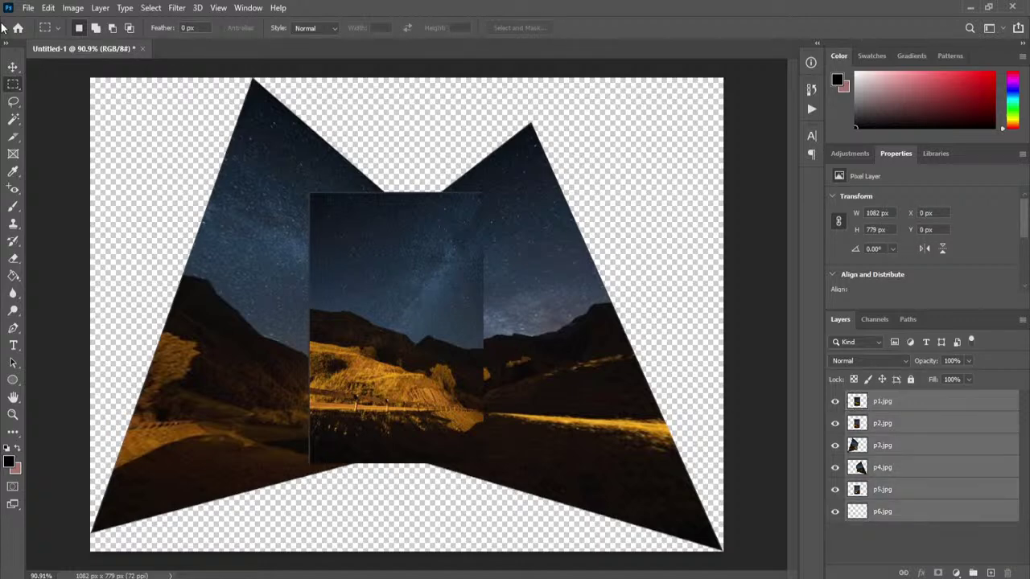
{"action": "left_click", "coordinate": [48, 8]}
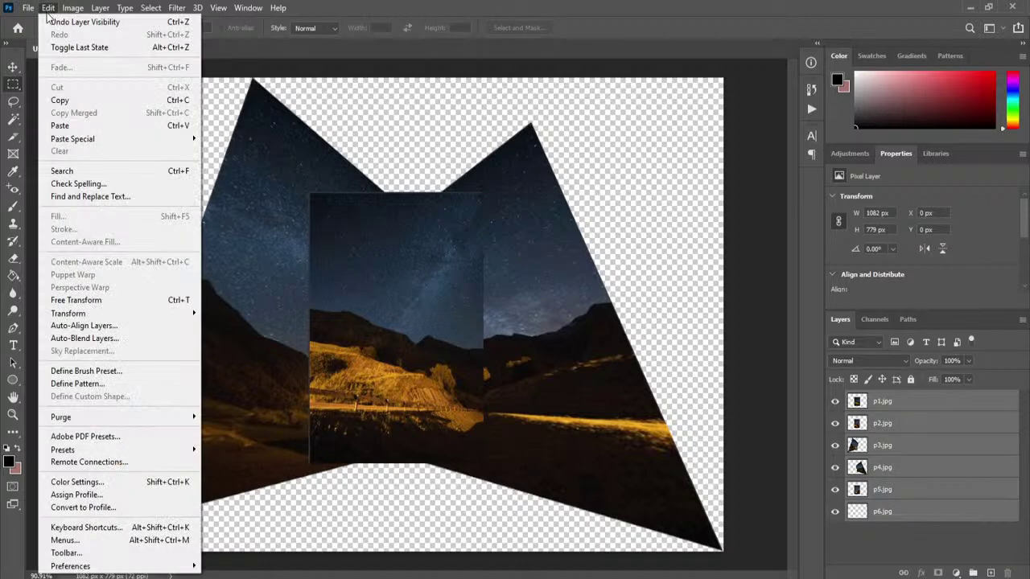
{"action": "left_click", "coordinate": [138, 344]}
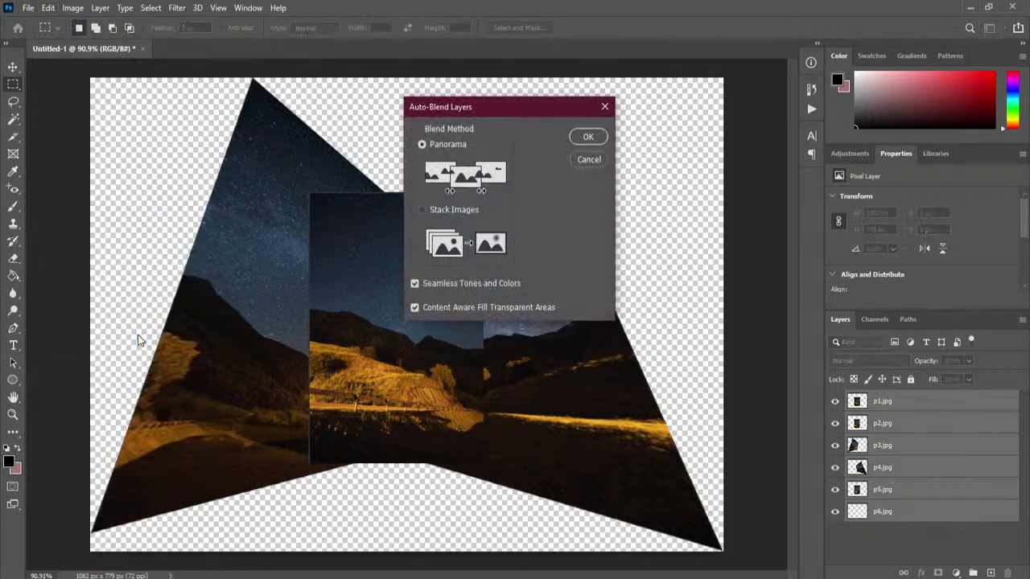
{"action": "left_click", "coordinate": [589, 138]}
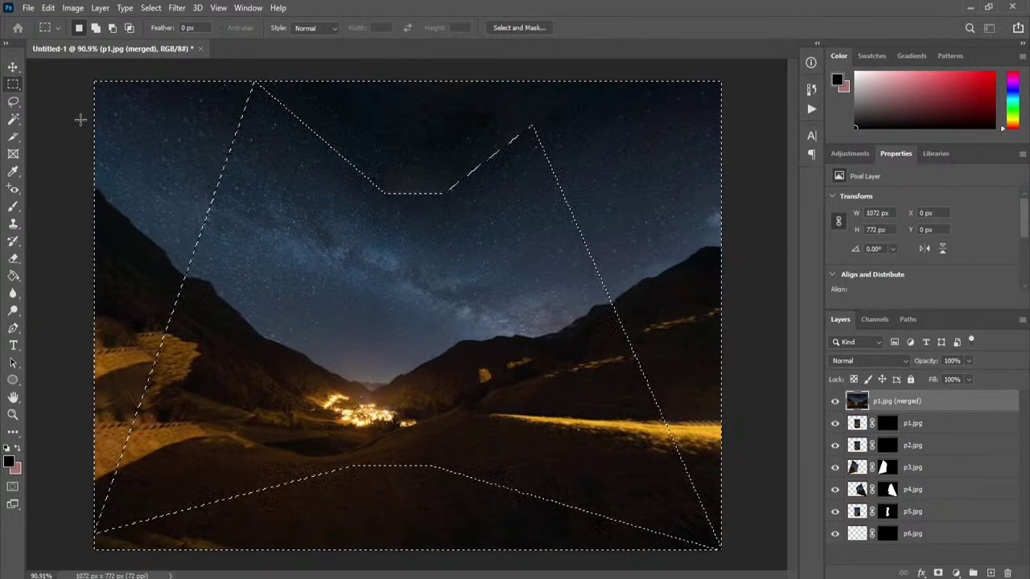
{"action": "left_click", "coordinate": [73, 95]}
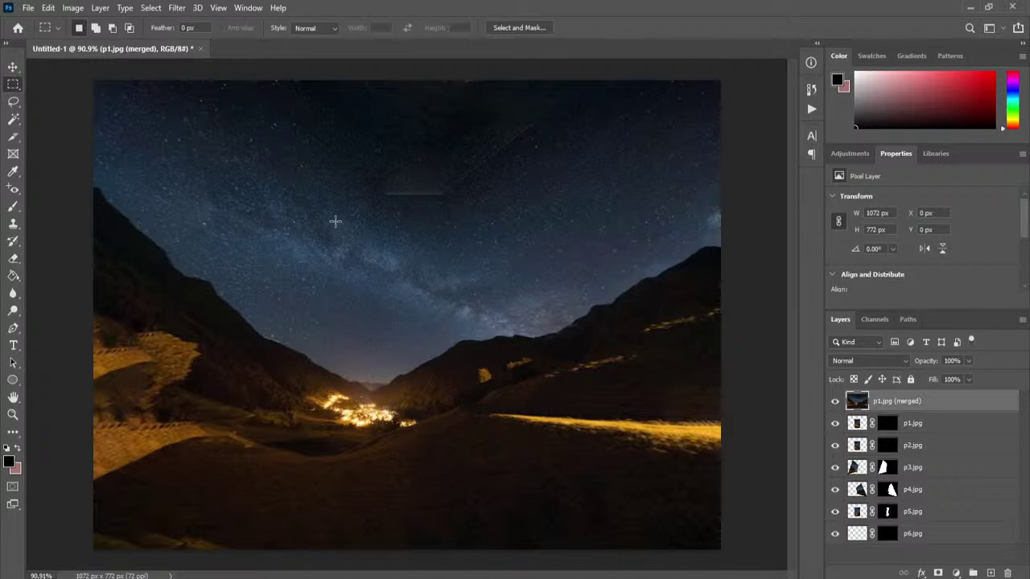
- Undo the panorama blend and the earlier perspective alignment, going back to the six unaligned photo layers
{"action": "key", "text": "ctrl+z"}
{"action": "key", "text": "ctrl+z"}
{"action": "key", "text": "ctrl+z"}
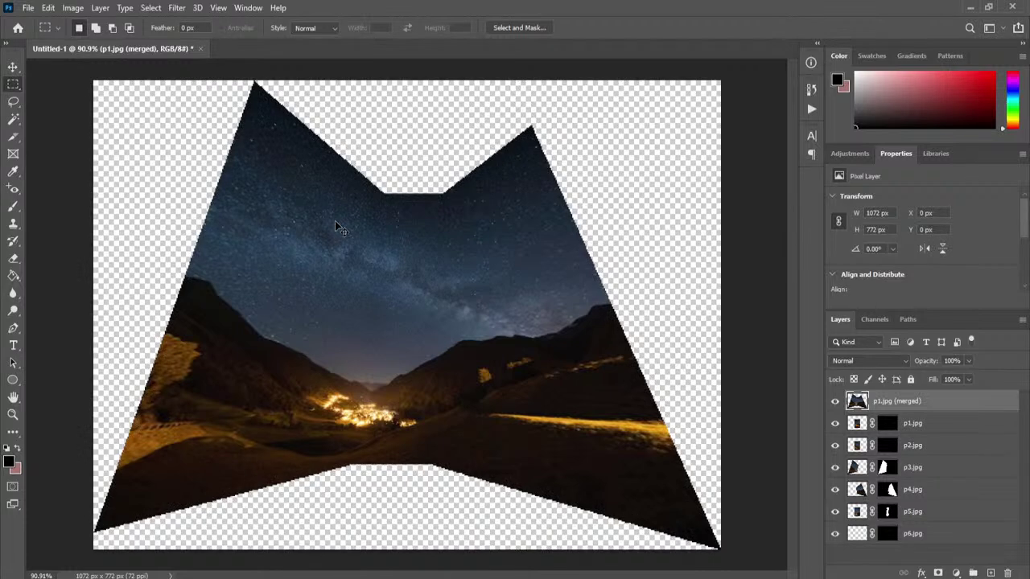
{"action": "key", "text": "ctrl+z"}
{"action": "key", "text": "ctrl+z"}
{"action": "key", "text": "ctrl+z"}
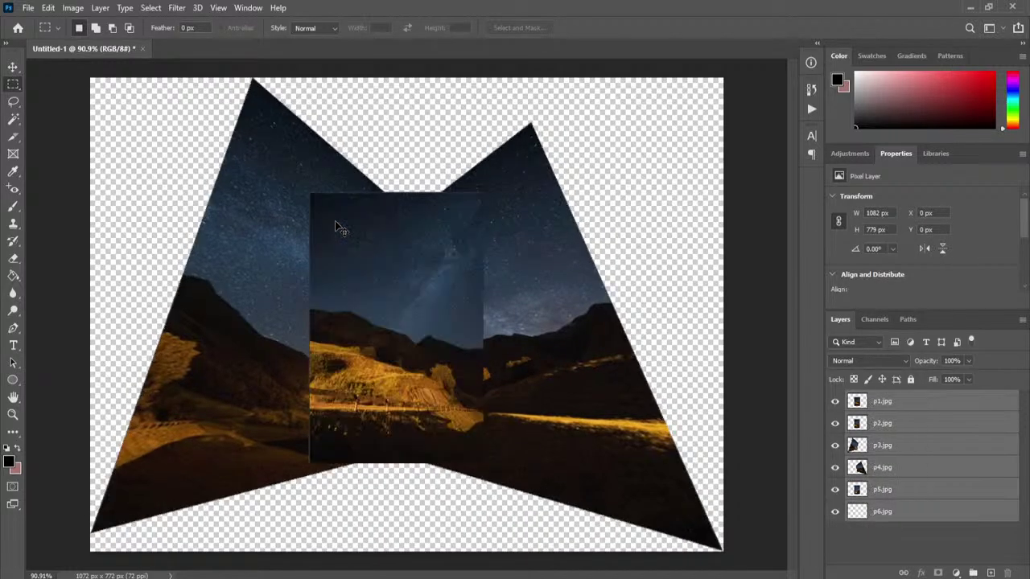
{"action": "key", "text": "ctrl+z"}
{"action": "key", "text": "ctrl+z"}
{"action": "key", "text": "ctrl+shift+z"}
{"action": "key", "text": "ctrl+shift+z"}
{"action": "key", "text": "ctrl+shift+z"}
{"action": "key", "text": "ctrl+shift+z"}
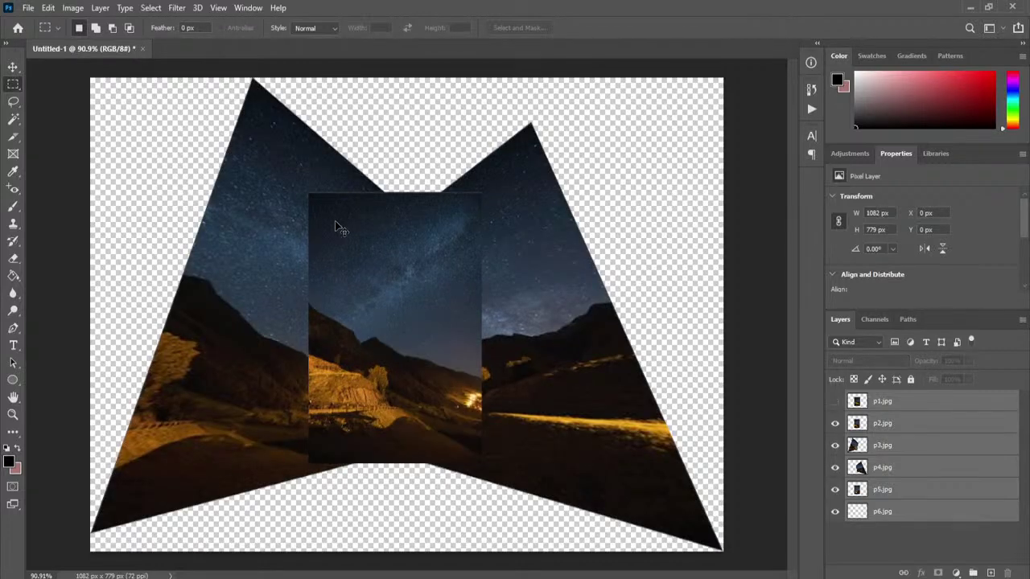
{"action": "key", "text": "ctrl+shift+z"}
{"action": "key", "text": "ctrl+shift+z"}
{"action": "key", "text": "ctrl+shift+z"}
{"action": "key", "text": "ctrl+shift+z"}
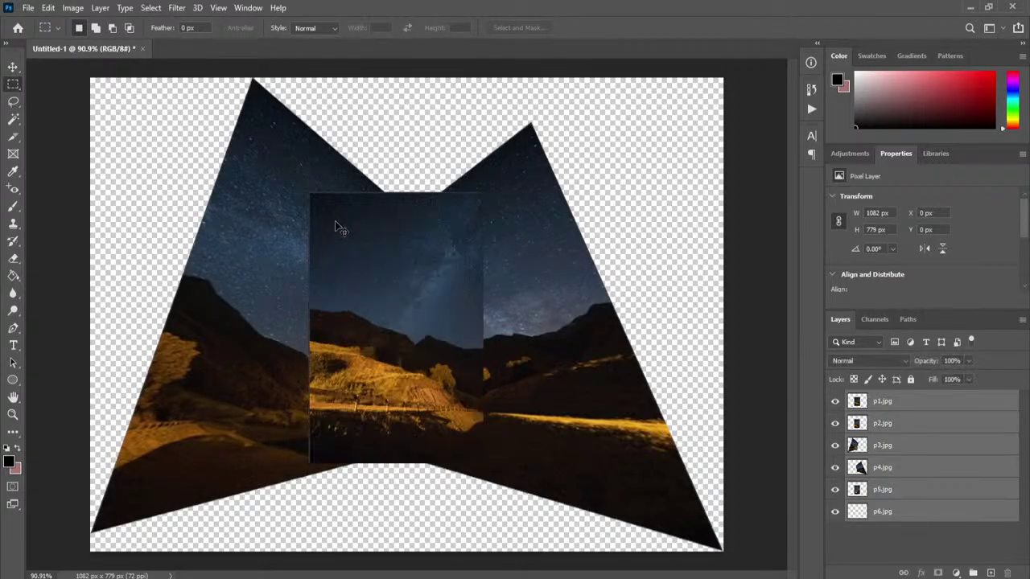
{"action": "key", "text": "ctrl+z"}
- Auto-align the six photo layers with the Spherical projection
{"action": "left_click", "coordinate": [48, 8]}
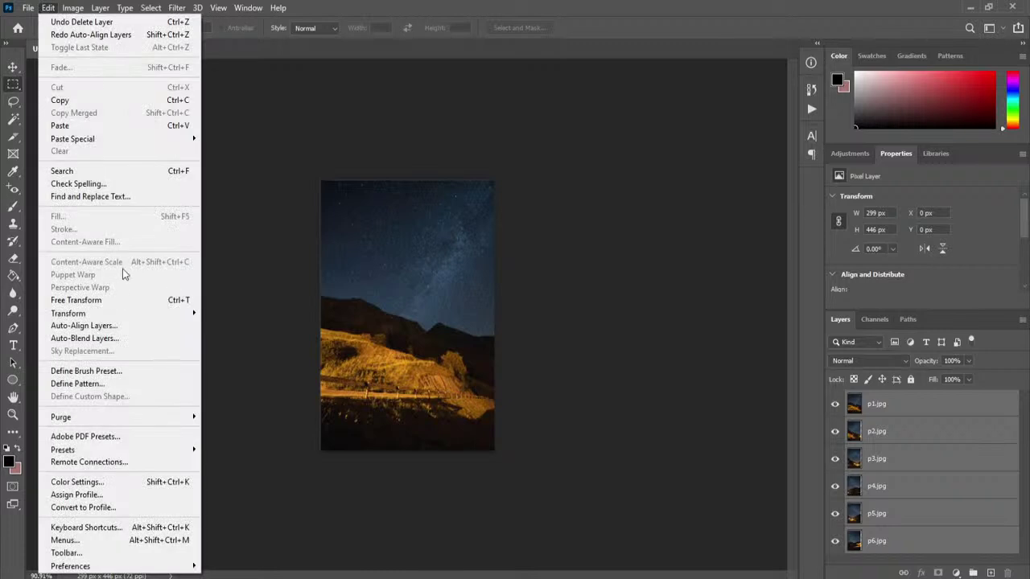
{"action": "left_click", "coordinate": [116, 325]}
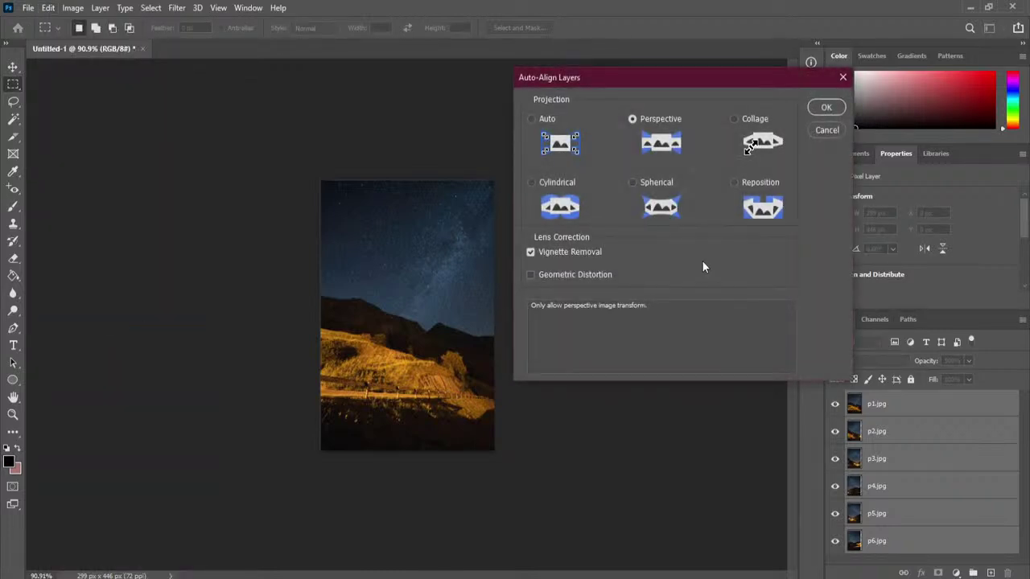
{"action": "left_click", "coordinate": [668, 190]}
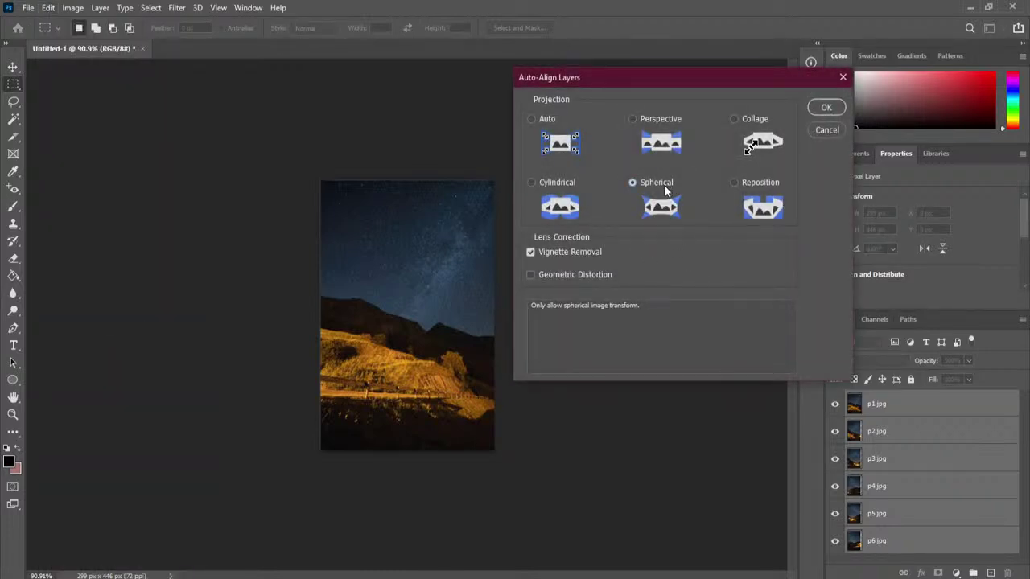
{"action": "left_click", "coordinate": [828, 107]}
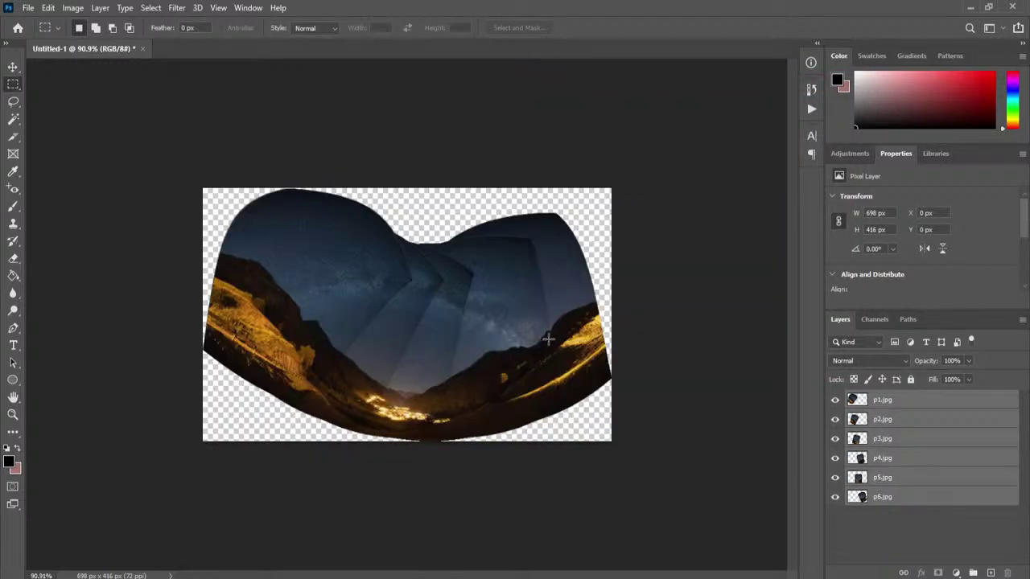
- Auto-blend the spherically aligned layers as a Panorama with seamless tones and content-aware fill, and clear the selection
{"action": "left_click", "coordinate": [48, 7]}
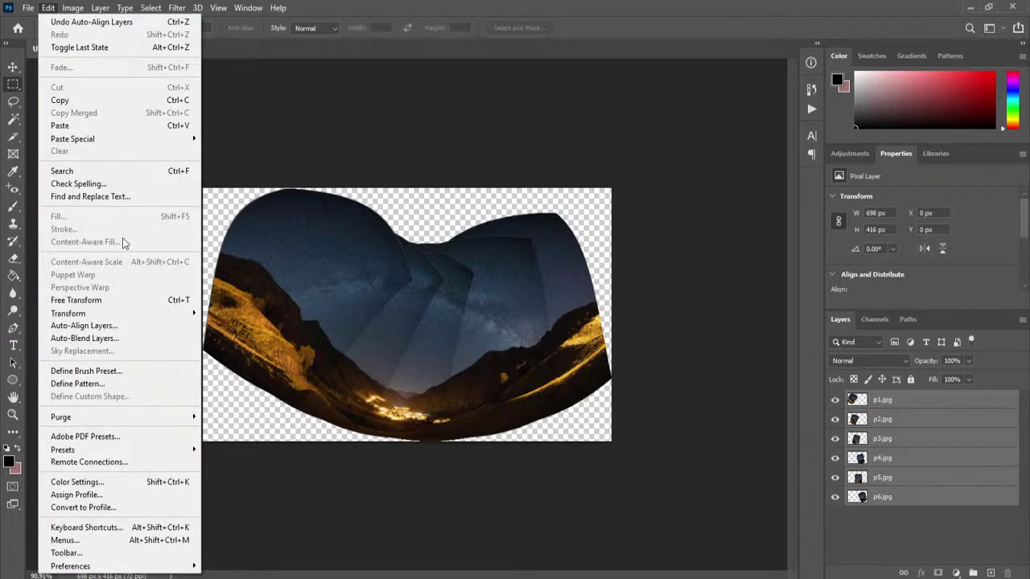
{"action": "left_click", "coordinate": [146, 338]}
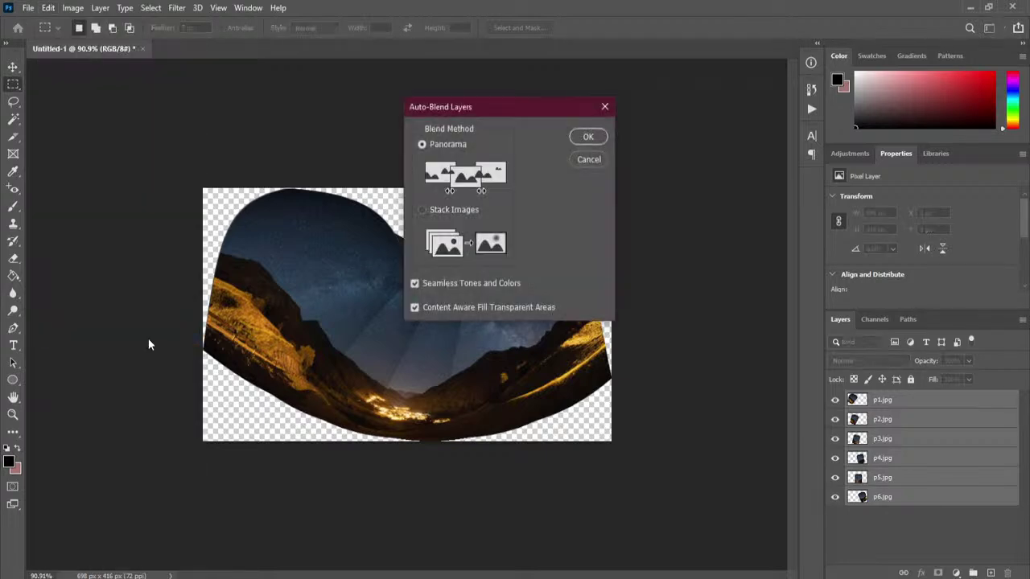
{"action": "left_click", "coordinate": [583, 137]}
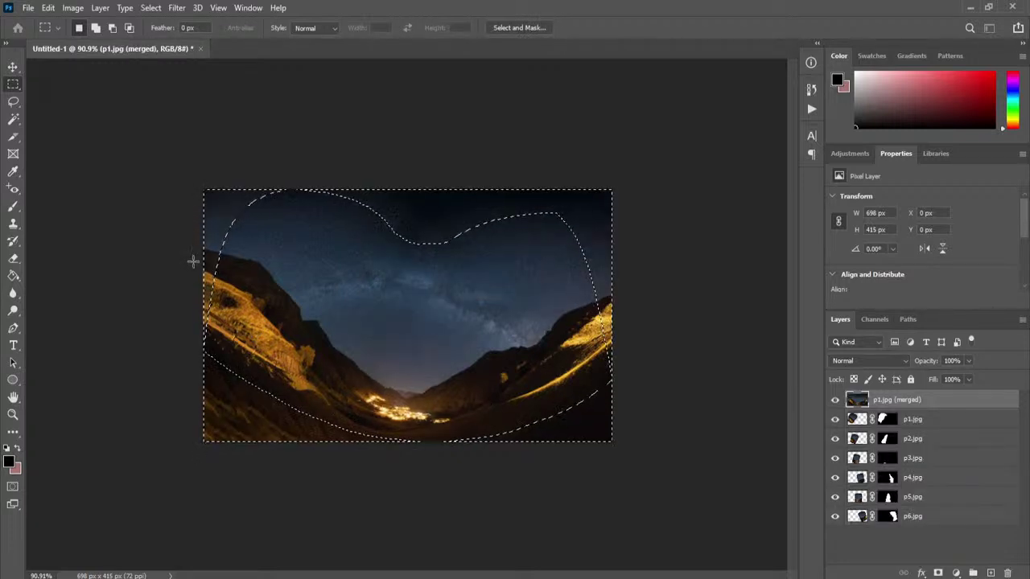
{"action": "key", "text": "ctrl+d"}
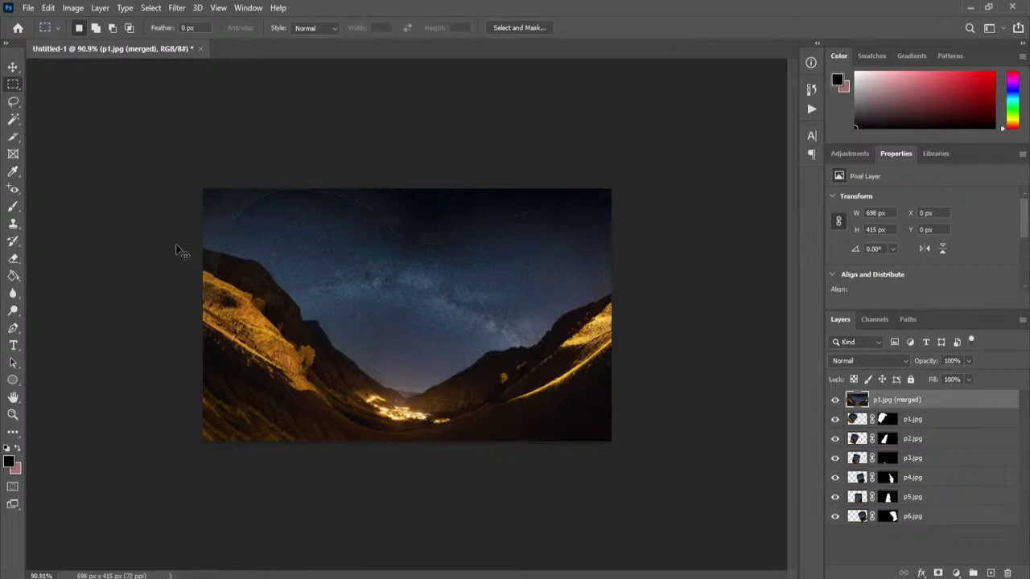
- Undo the blend and the spherical alignment of the photo layers
{"action": "key", "text": "ctrl+z"}
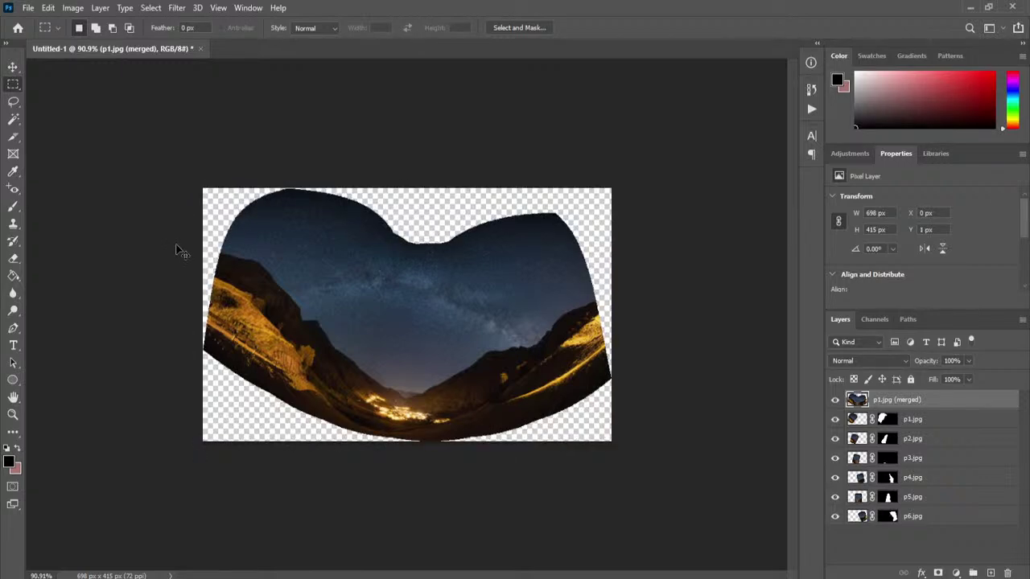
{"action": "key", "text": "ctrl+z"}
{"action": "key", "text": "ctrl+z"}
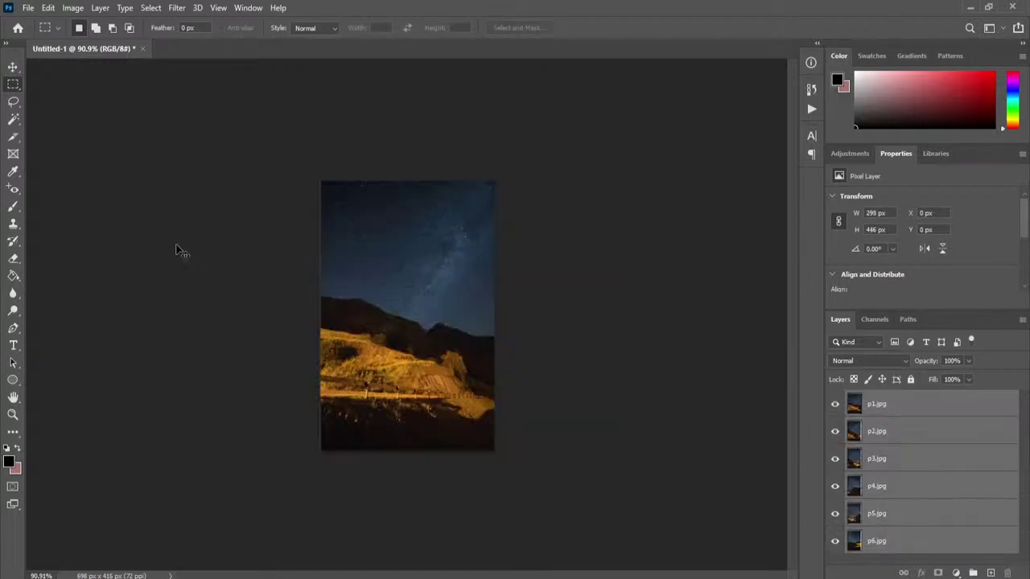
- Auto-align the six photo layers with the Collage projection
{"action": "left_click", "coordinate": [48, 8]}
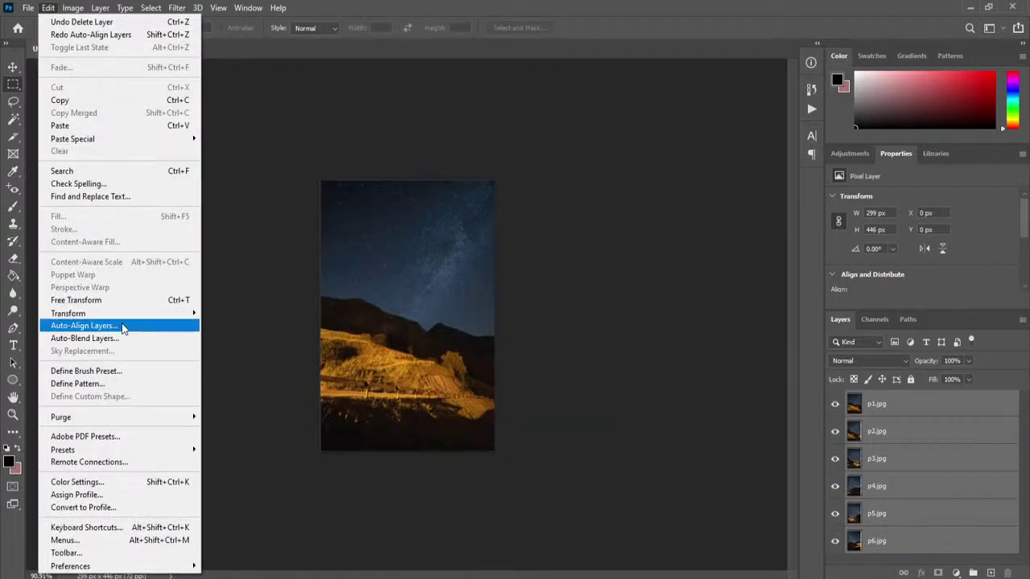
{"action": "left_click", "coordinate": [84, 325]}
{"action": "left_click", "coordinate": [756, 122]}
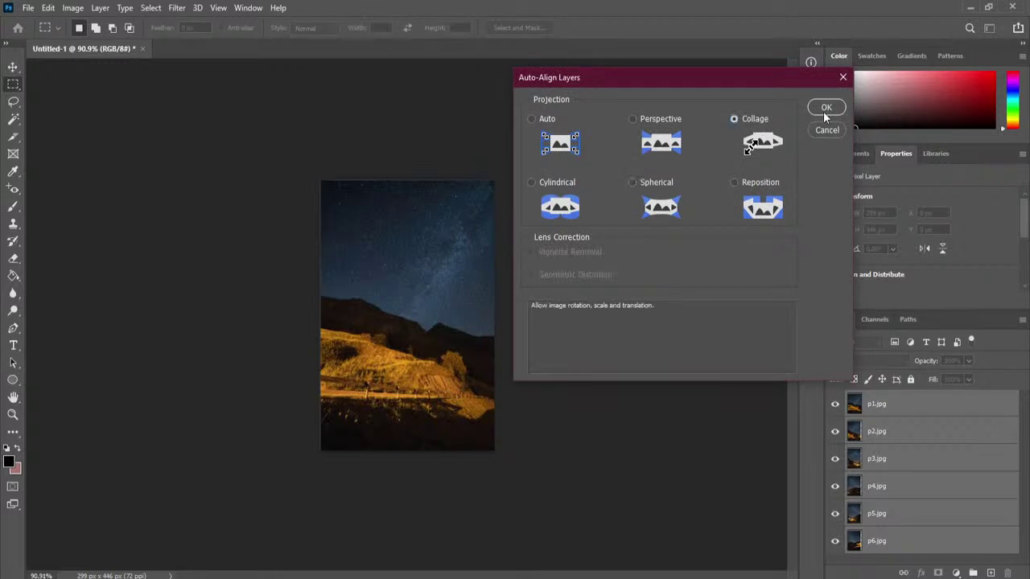
{"action": "left_click", "coordinate": [826, 108]}
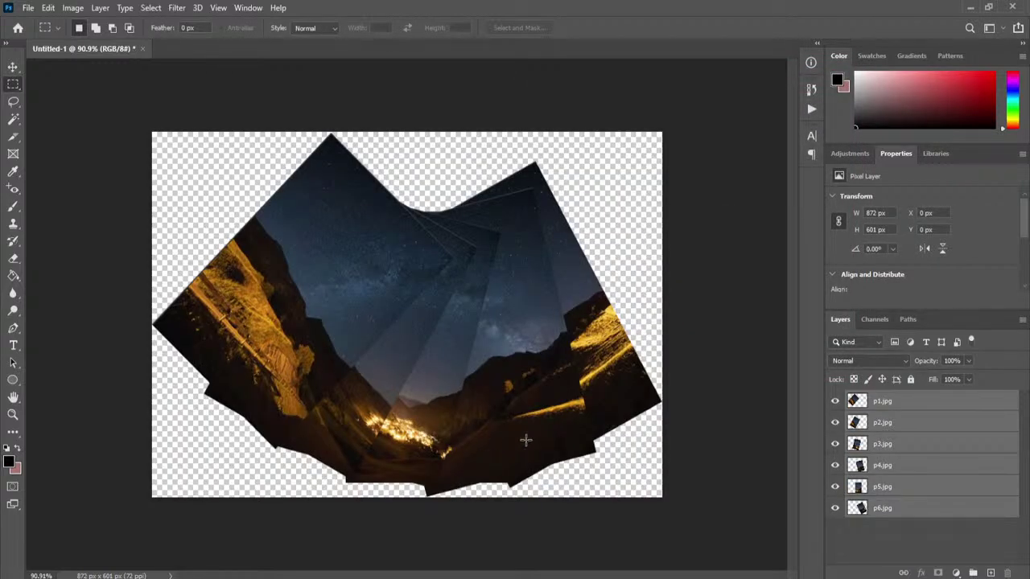
- Auto-blend the collage-aligned layers as a Panorama, and undo both the blend and the collage alignment
{"action": "left_click", "coordinate": [49, 7]}
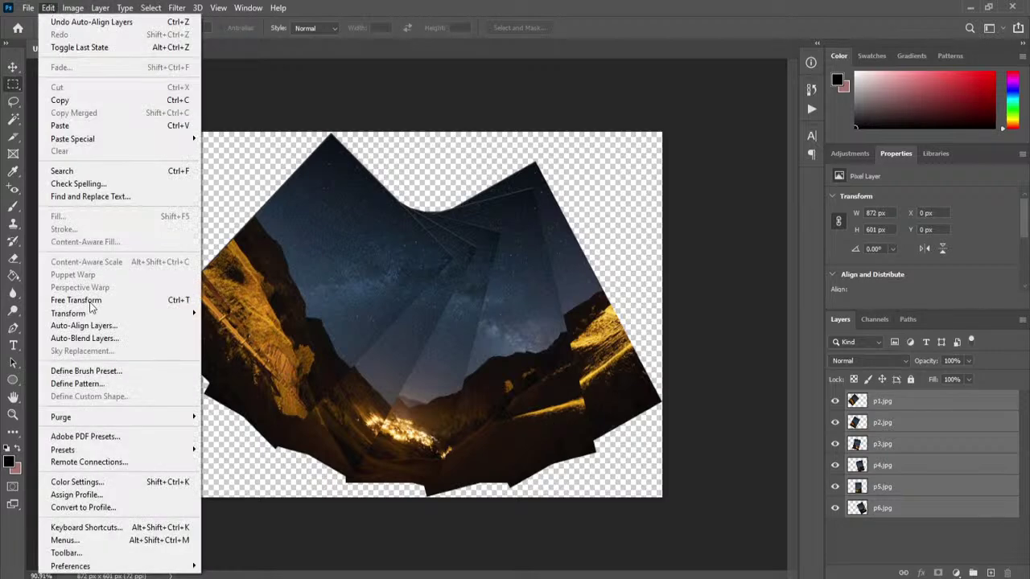
{"action": "left_click", "coordinate": [94, 338]}
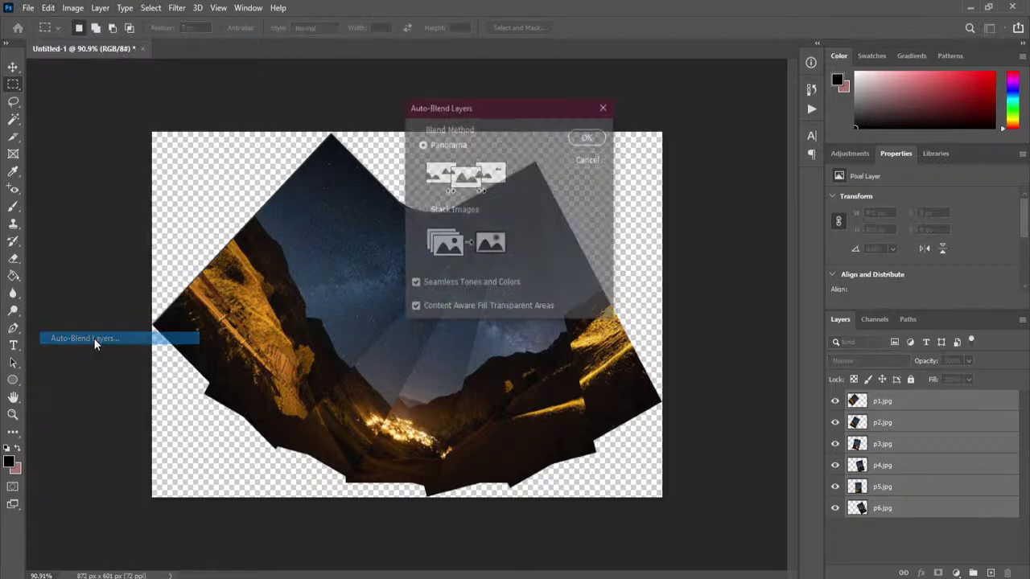
{"action": "left_click", "coordinate": [590, 137]}
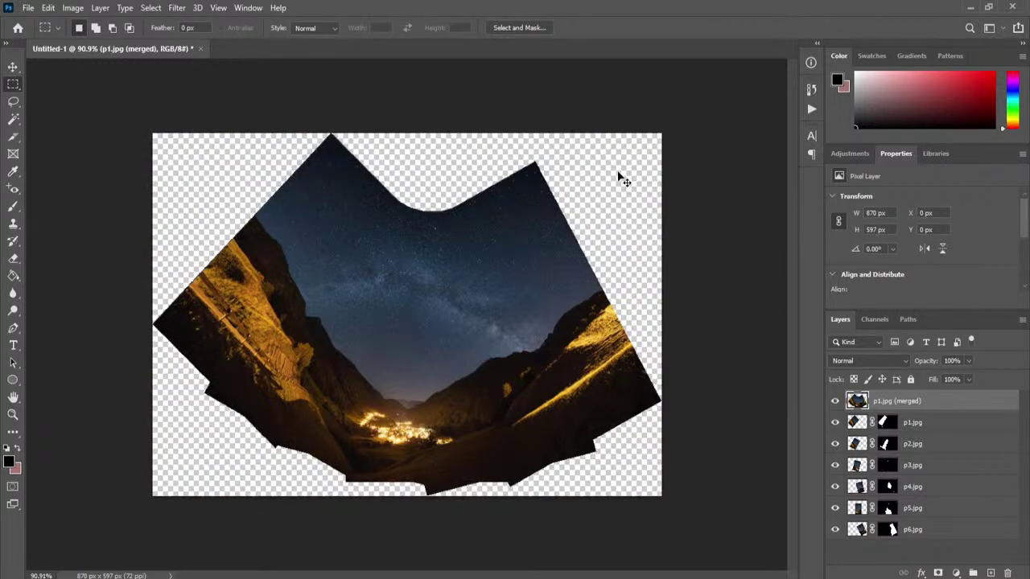
{"action": "key", "text": "ctrl+z"}
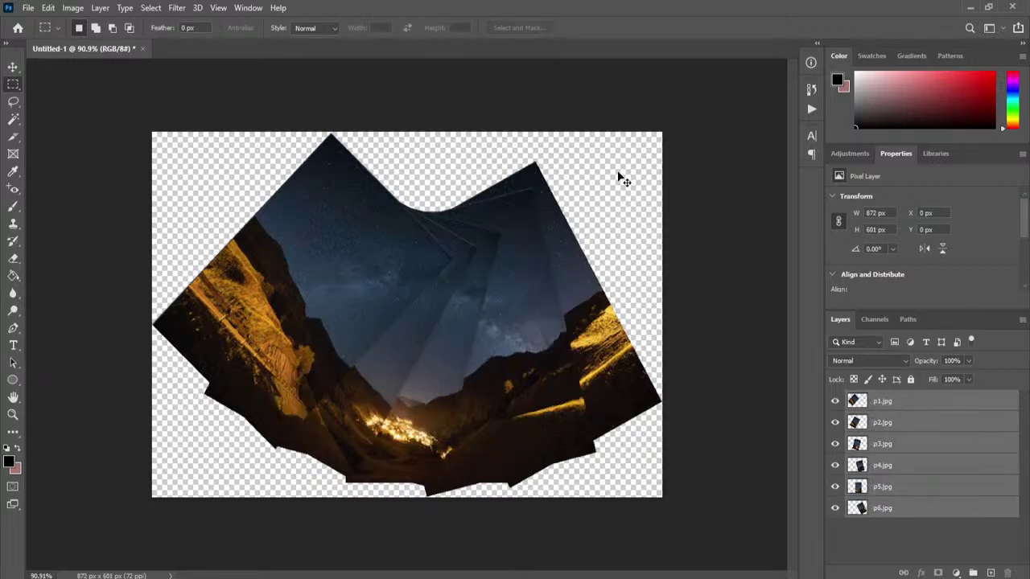
{"action": "key", "text": "ctrl+z"}
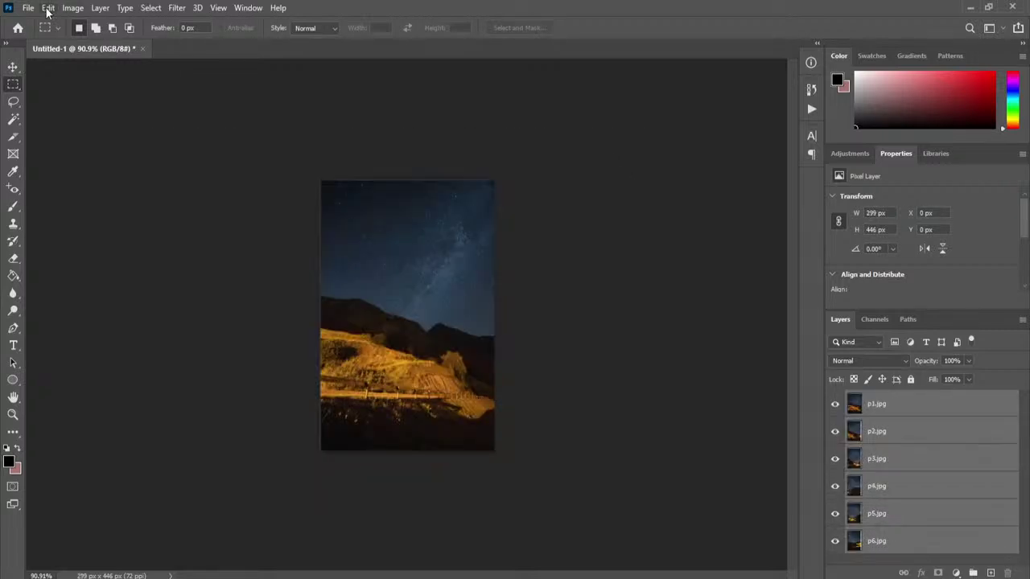
- Auto-align the six photo layers with the Reposition projection
{"action": "left_click", "coordinate": [47, 10]}
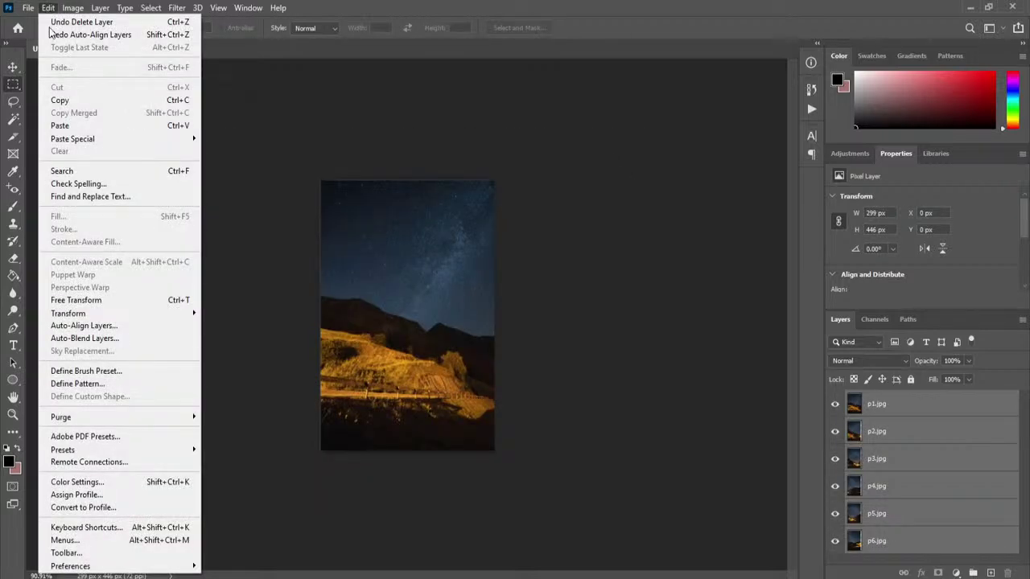
{"action": "left_click", "coordinate": [129, 326]}
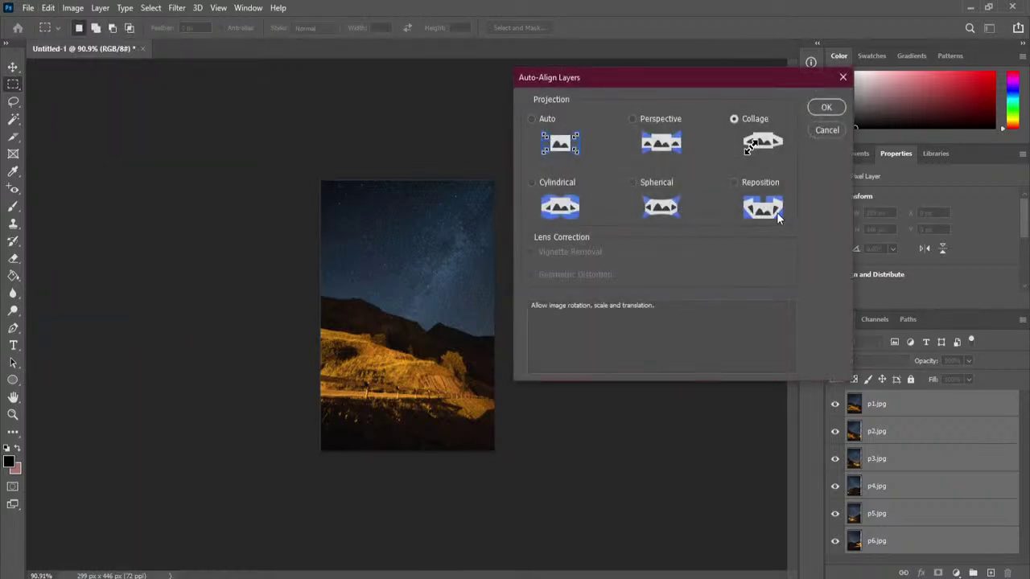
{"action": "left_click", "coordinate": [735, 184]}
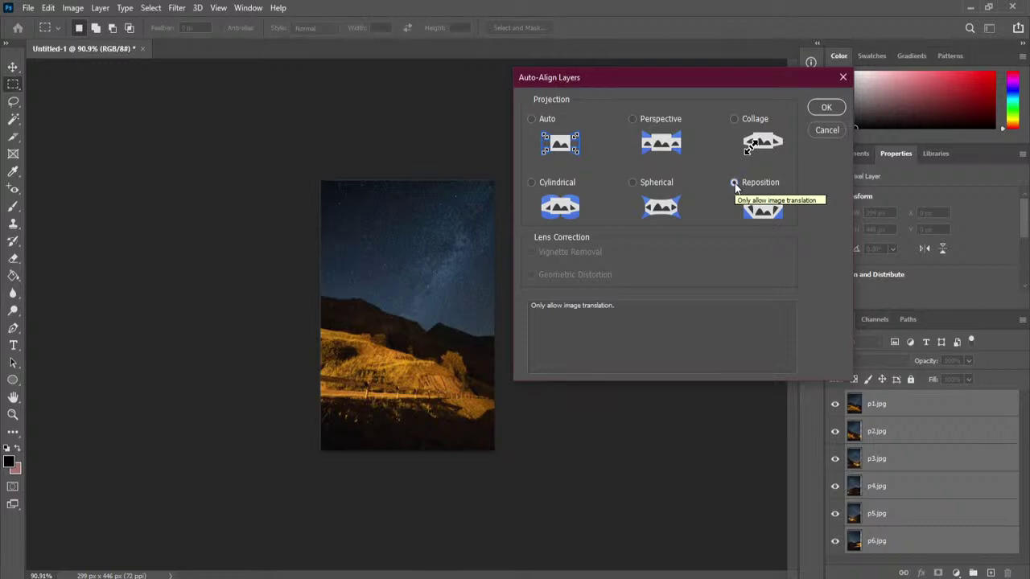
{"action": "left_click", "coordinate": [827, 108]}
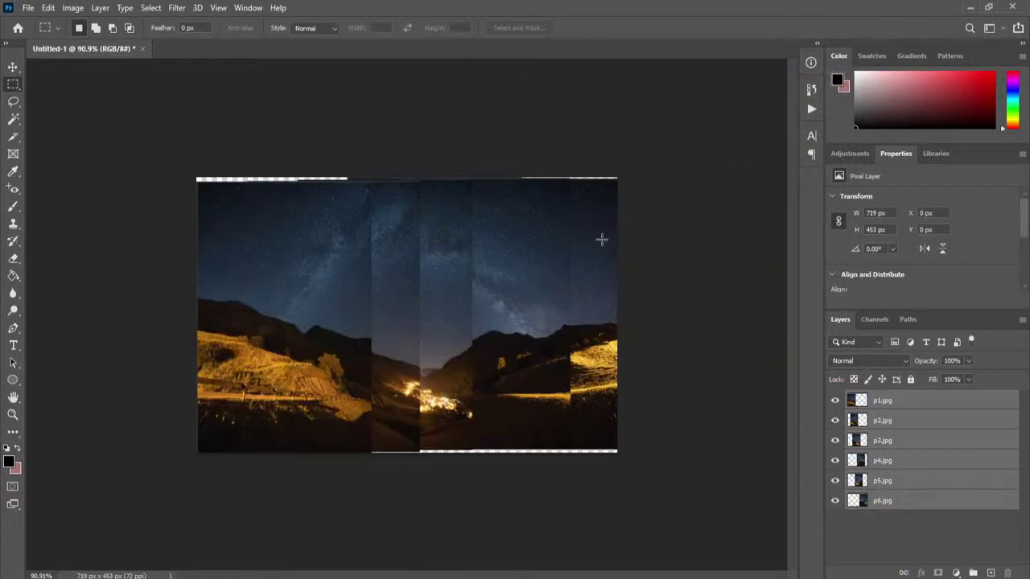
- Auto-blend the repositioned layers as a Panorama with seamless tones and colors and content-aware fill of transparent areas
{"action": "left_click", "coordinate": [49, 9]}
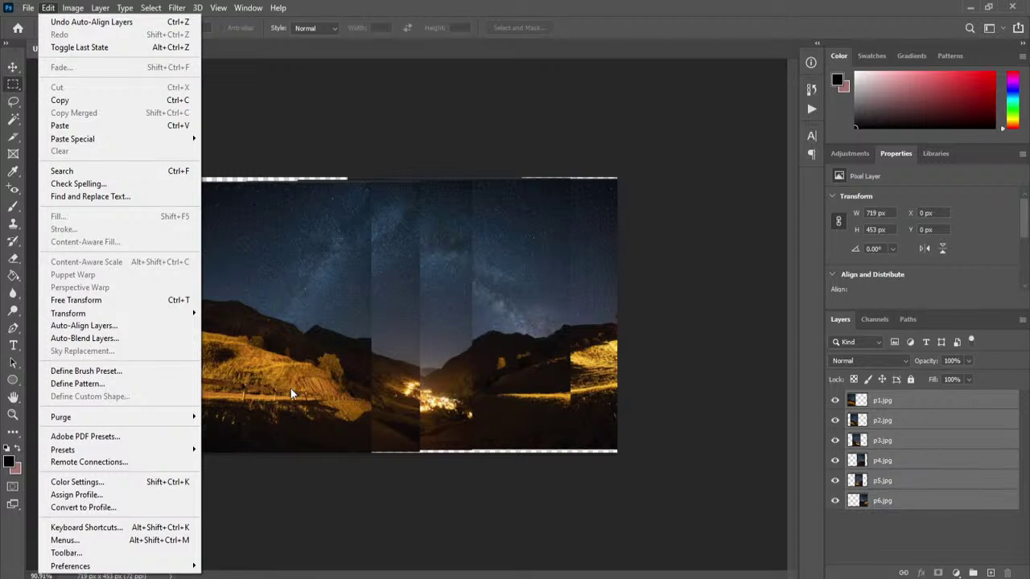
{"action": "left_click", "coordinate": [154, 346]}
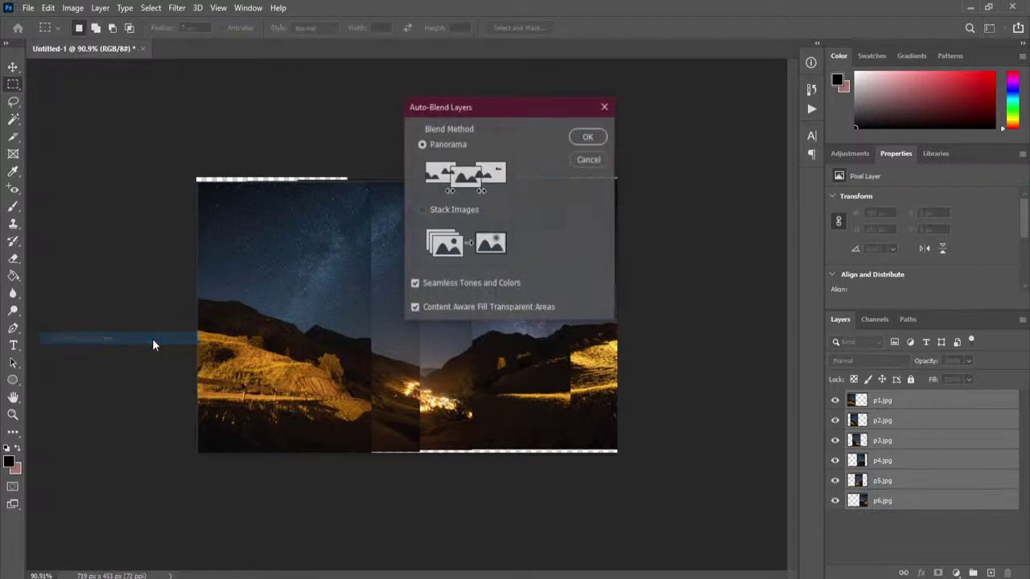
{"action": "left_click", "coordinate": [587, 137]}
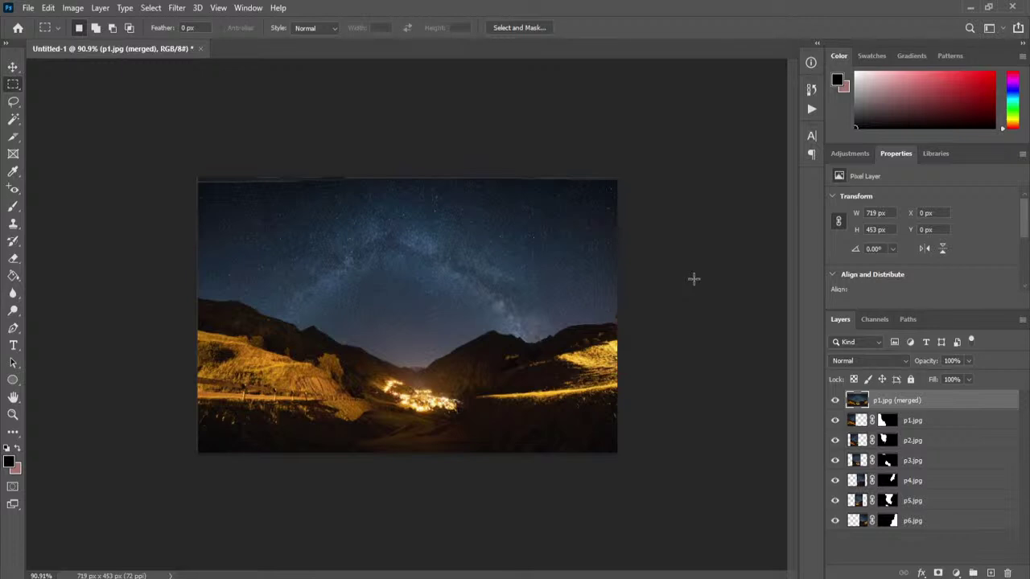
- Close the stitched night panorama document without saving its changes
{"action": "left_click", "coordinate": [199, 49]}
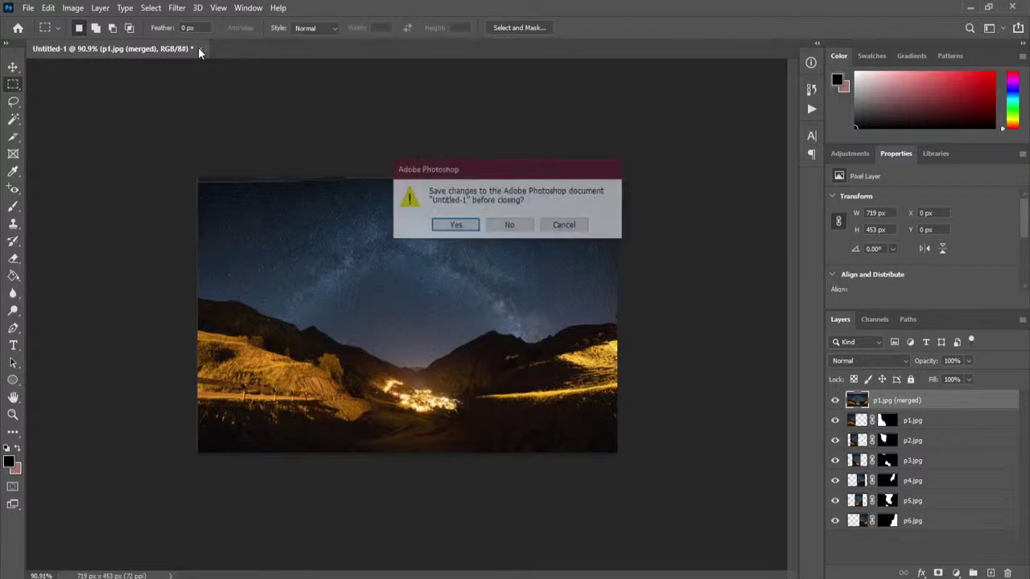
{"action": "left_click", "coordinate": [525, 227]}
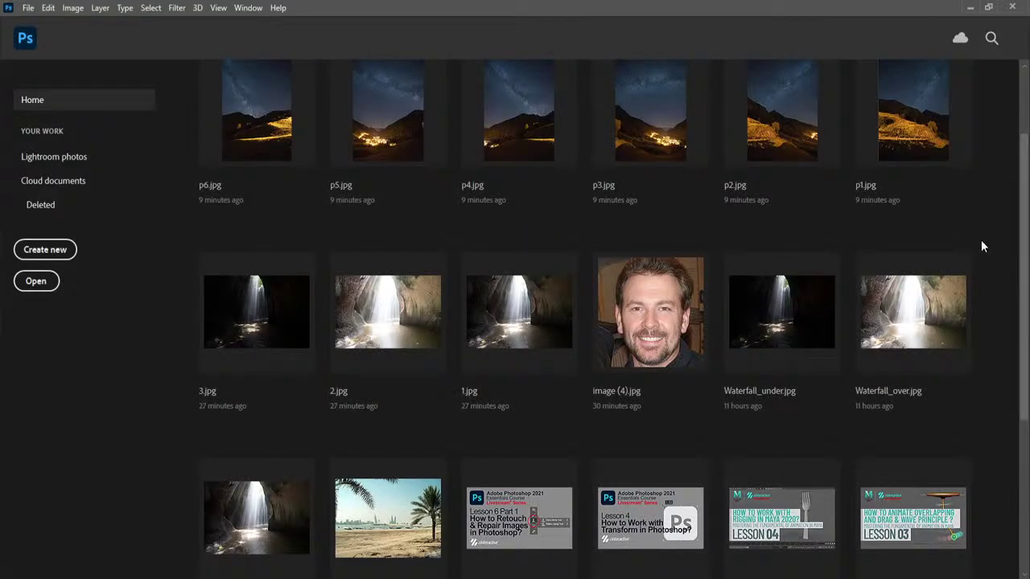
{"action": "scroll", "coordinate": [981, 240], "scroll_direction": "down", "scroll_amount": 3}
{"action": "scroll", "coordinate": [980, 240], "scroll_direction": "up", "scroll_amount": 5}
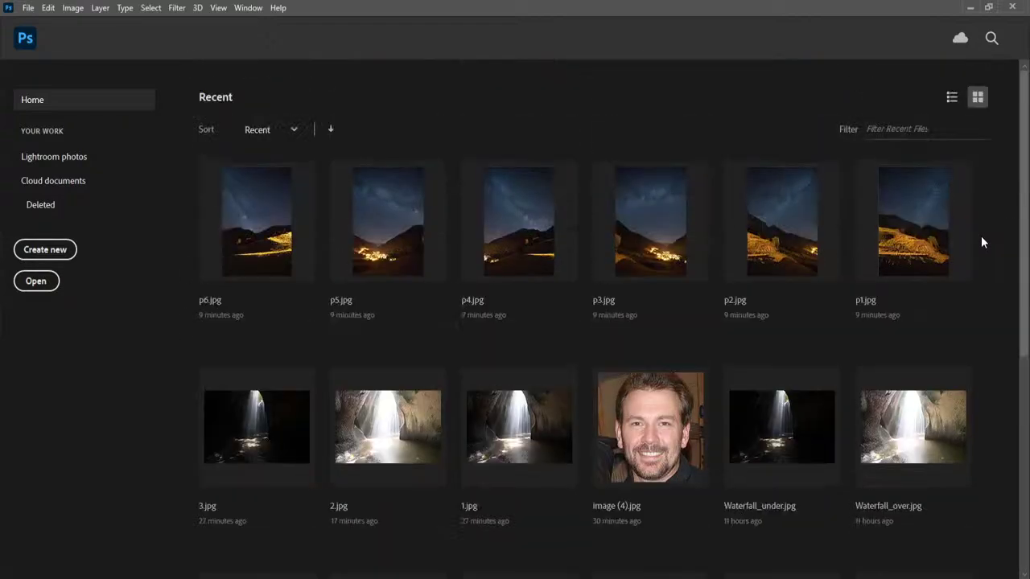
- Open venice.jpg from the Venice-Grand-Canal folder of sample images to view it, and close it again
{"action": "left_click", "coordinate": [36, 281]}
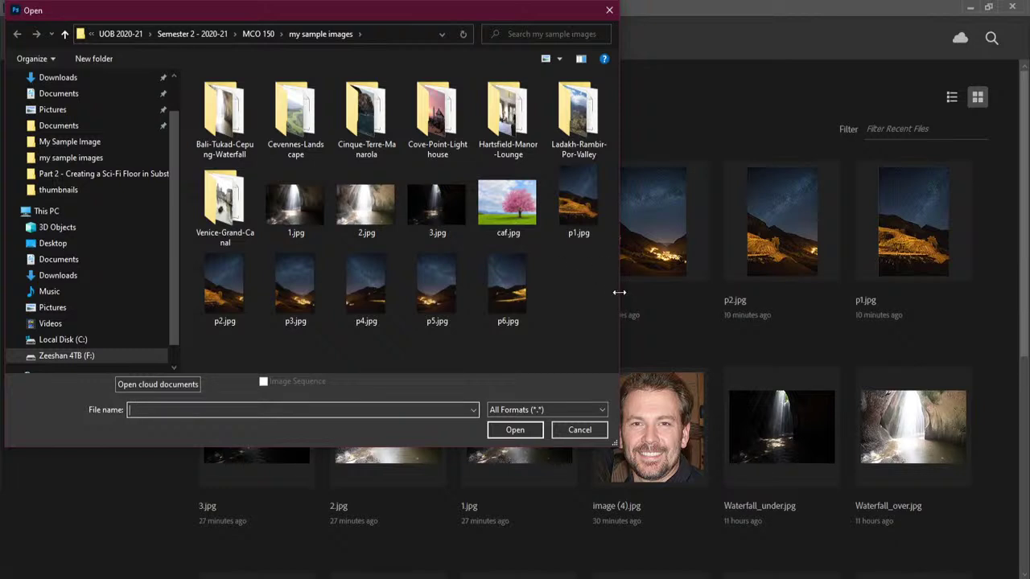
{"action": "double_click", "coordinate": [438, 109]}
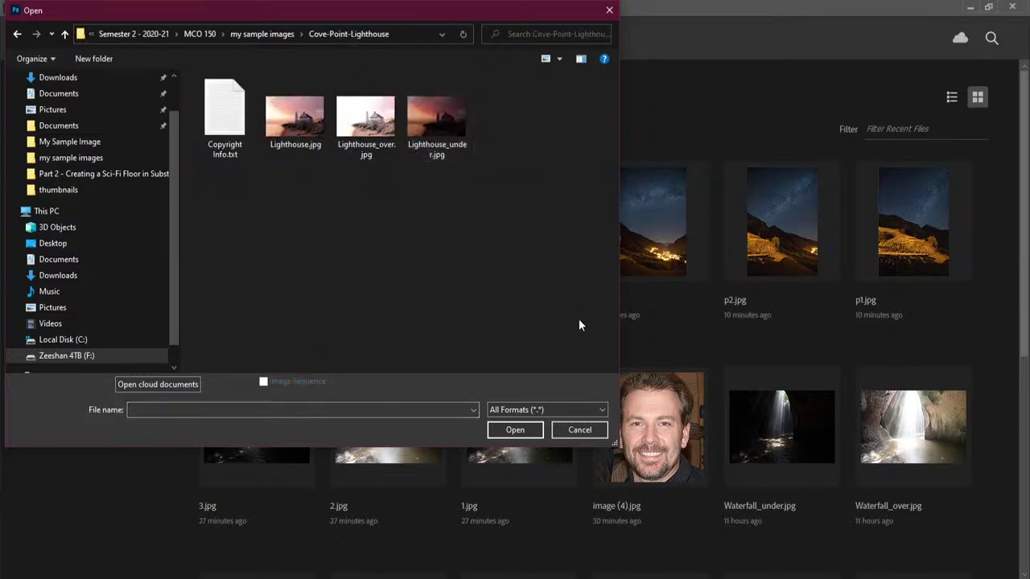
{"action": "left_click", "coordinate": [265, 33]}
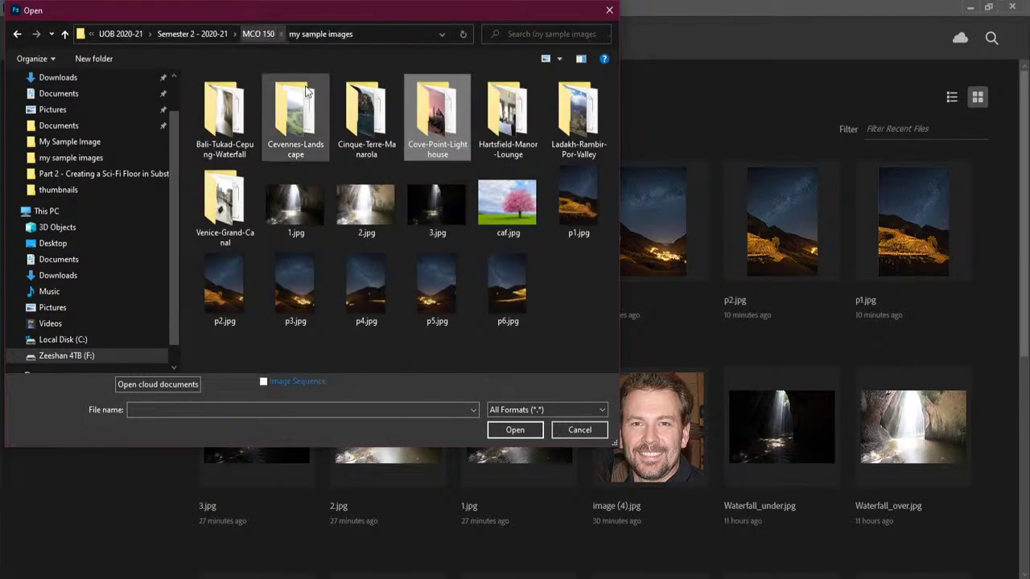
{"action": "double_click", "coordinate": [233, 199]}
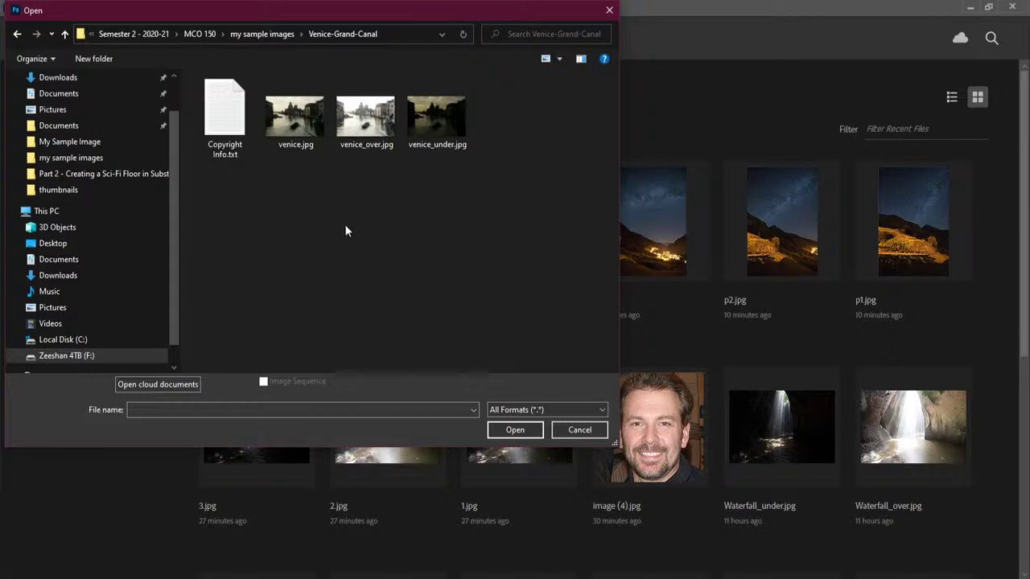
{"action": "left_click", "coordinate": [291, 117]}
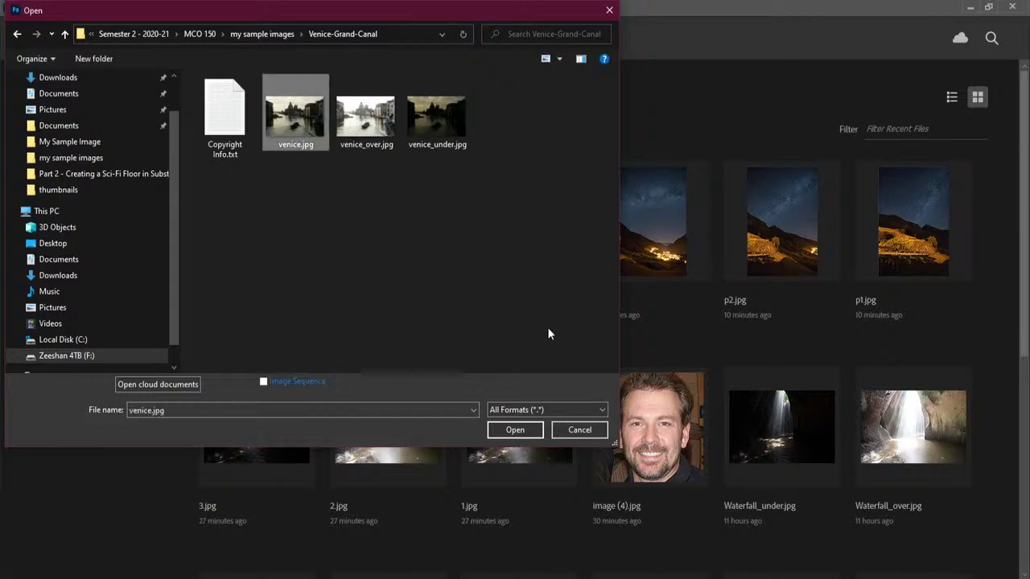
{"action": "left_click", "coordinate": [515, 429]}
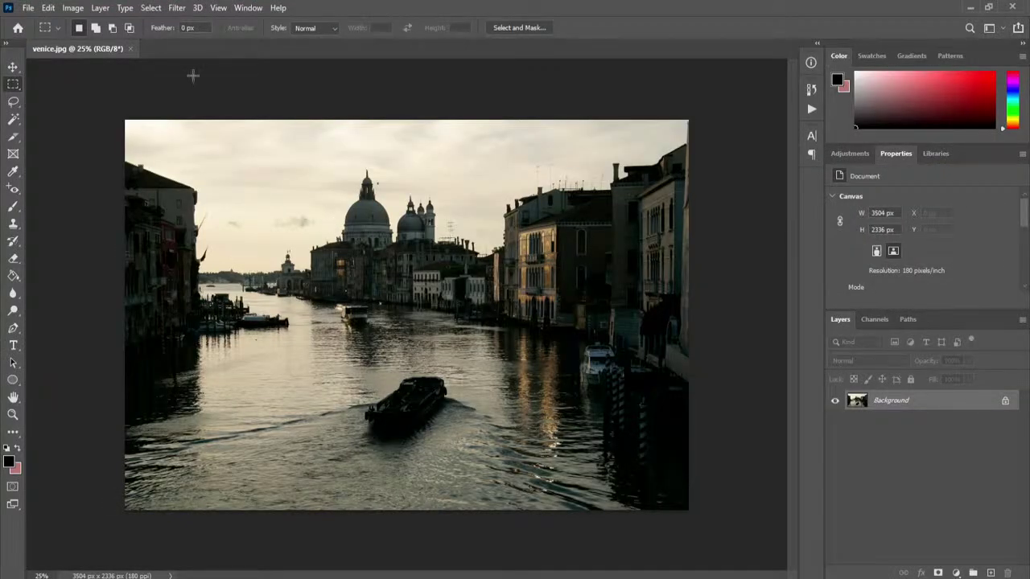
{"action": "left_click", "coordinate": [129, 47]}
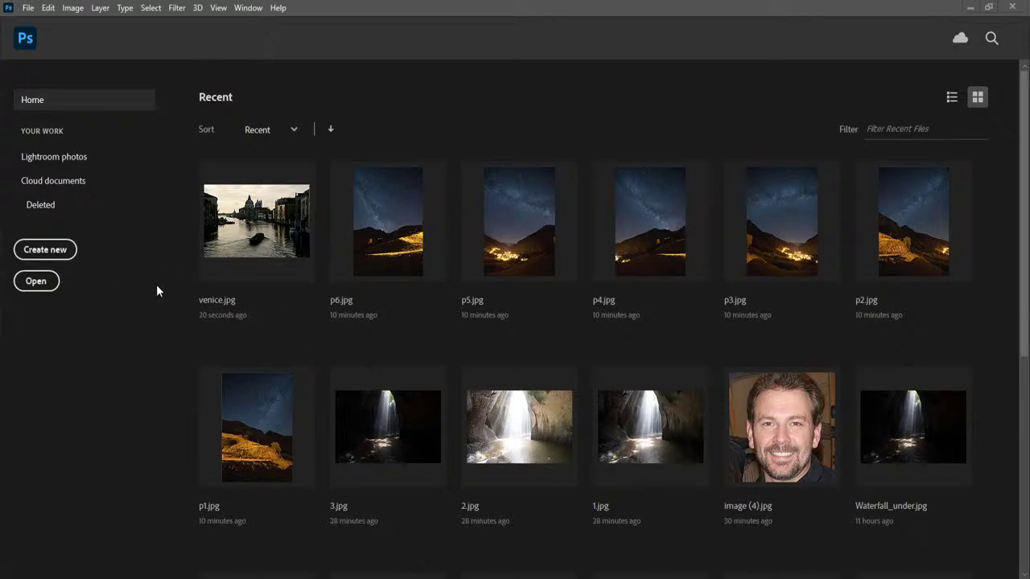
{"action": "left_click", "coordinate": [34, 283]}
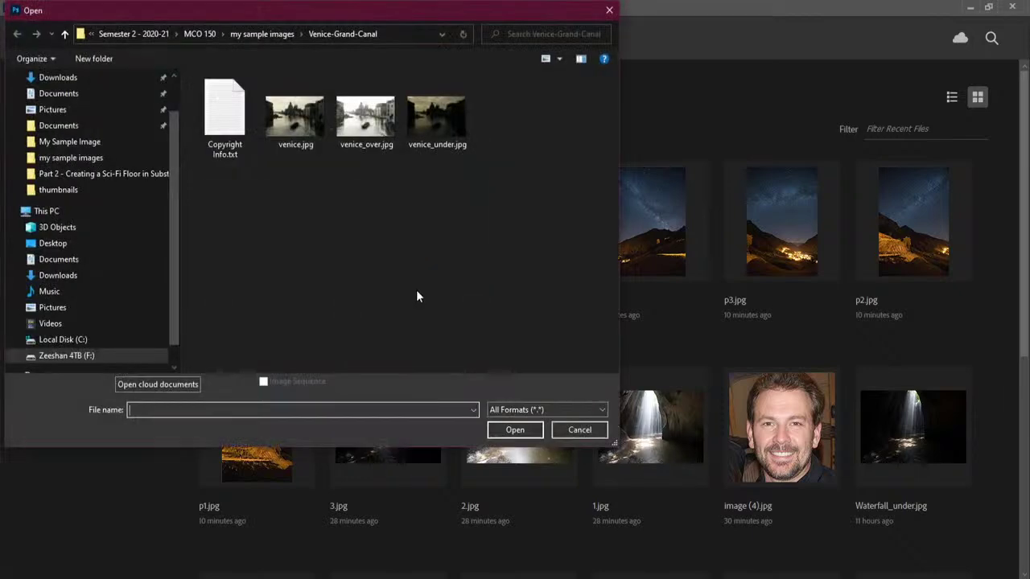
{"action": "left_click_drag", "start_coordinate": [285, 174], "coordinate": [423, 172]}
{"action": "left_click", "coordinate": [540, 431]}
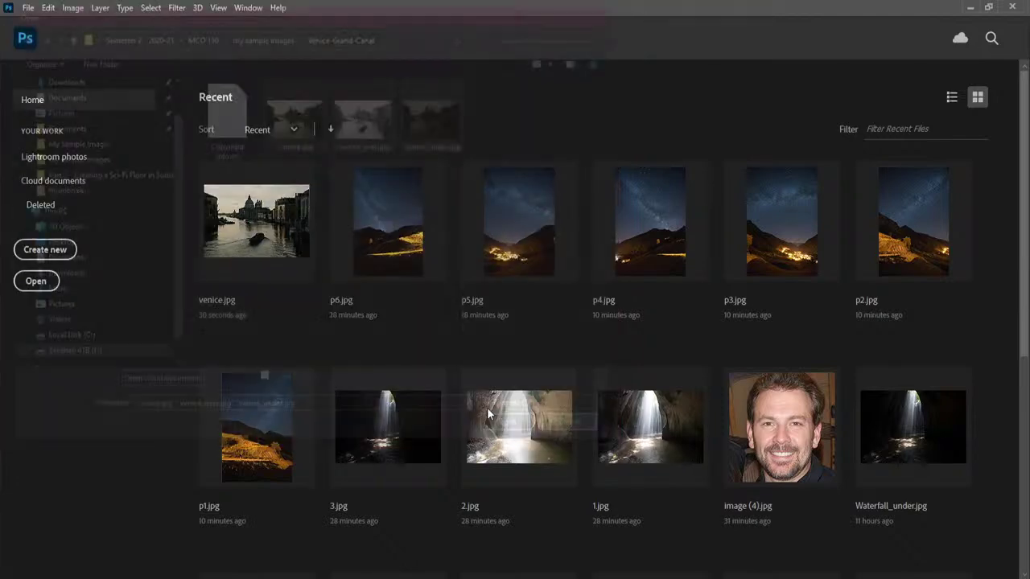
- Load venice.jpg, venice_over.jpg and venice_under.jpg into one document as a stack of layers
{"action": "left_click", "coordinate": [29, 9]}
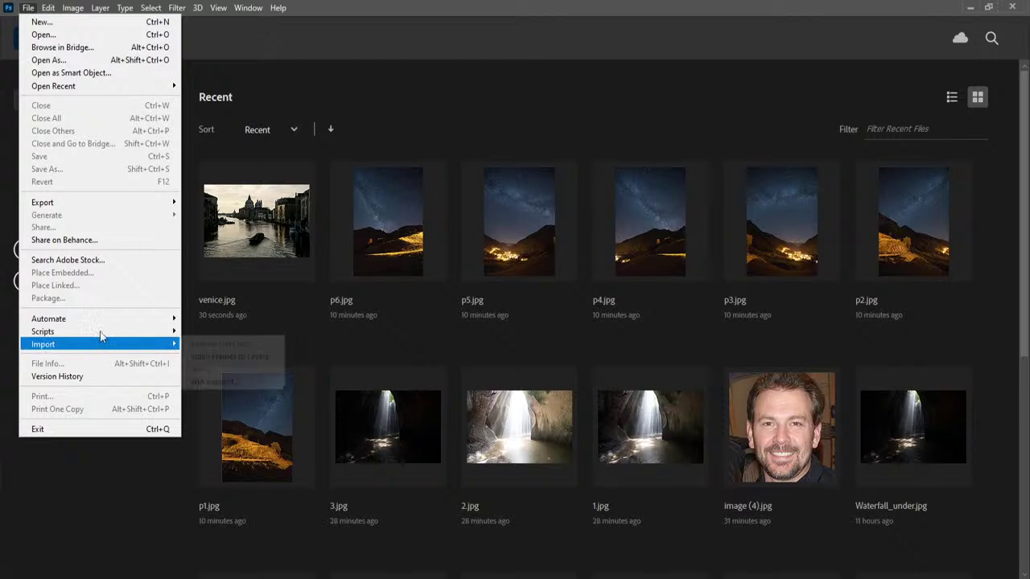
{"action": "mouse_move", "coordinate": [100, 327]}
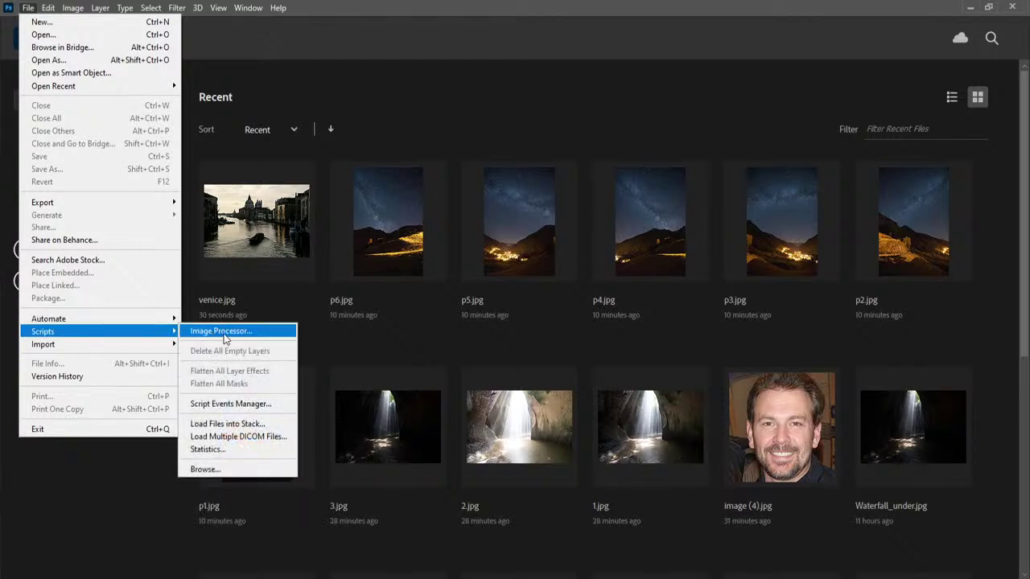
{"action": "left_click", "coordinate": [277, 422]}
{"action": "left_click", "coordinate": [576, 249]}
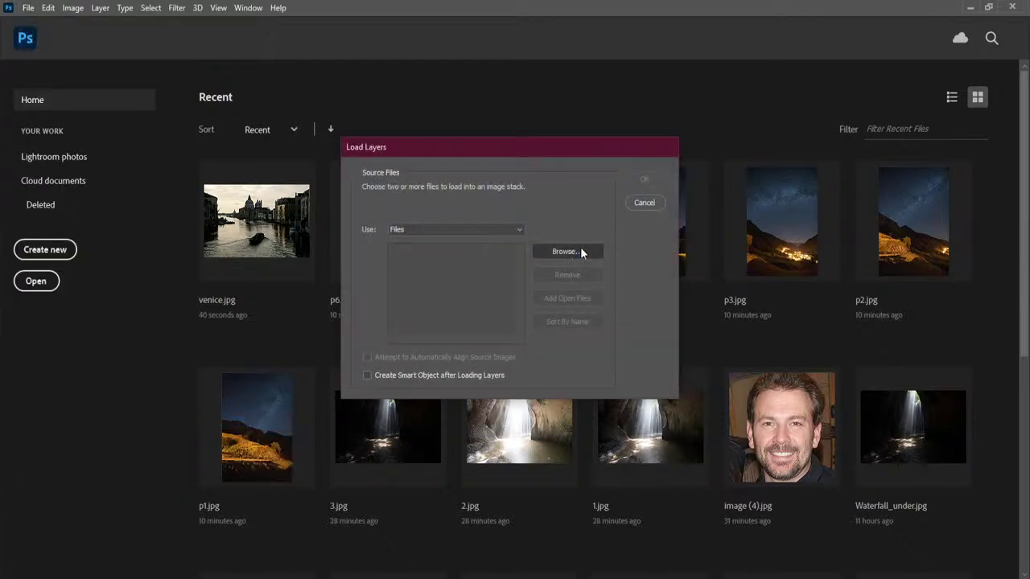
{"action": "left_click_drag", "start_coordinate": [633, 316], "coordinate": [795, 269]}
{"action": "left_click", "coordinate": [850, 561]}
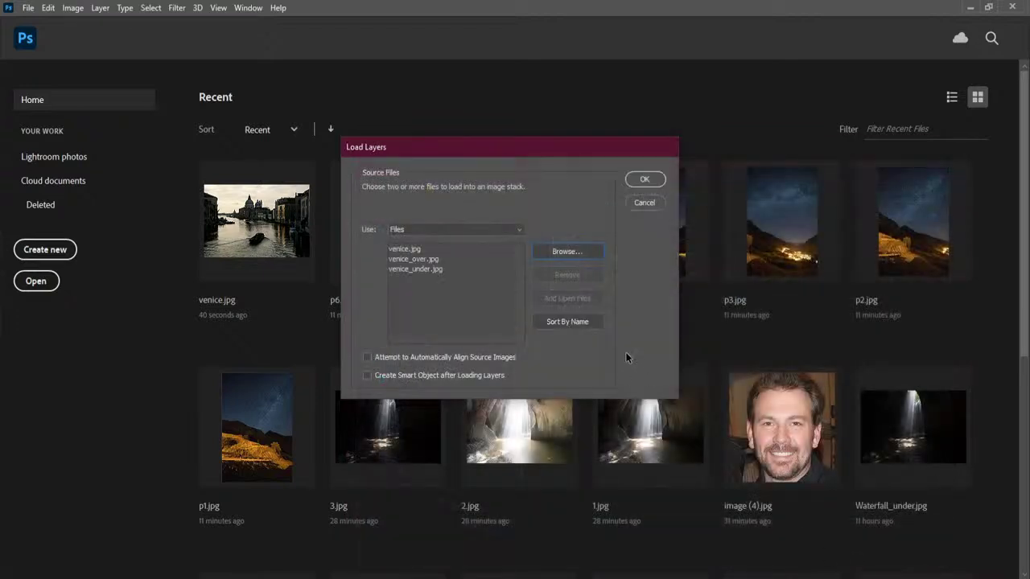
{"action": "left_click", "coordinate": [648, 179]}
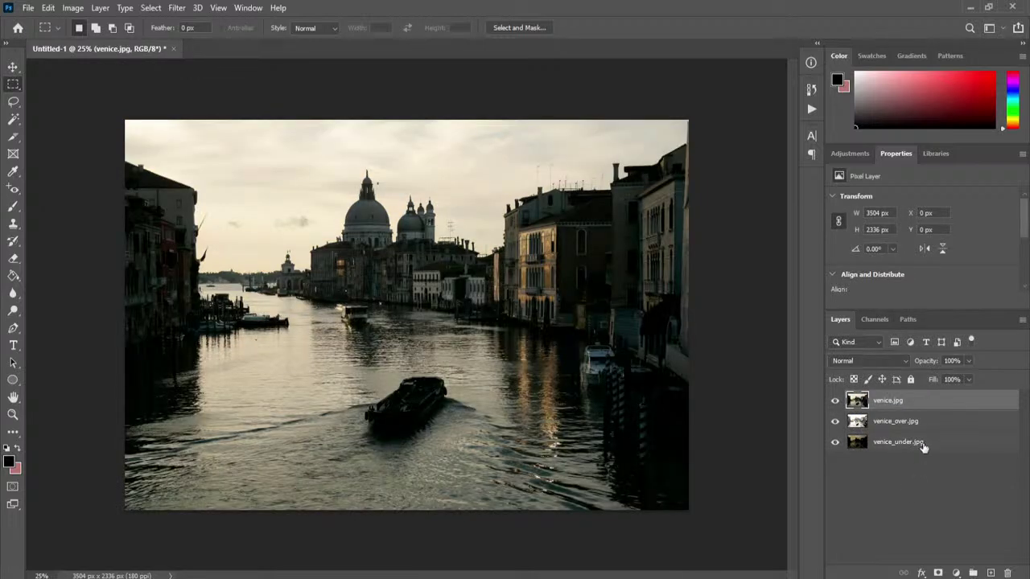
- Auto-align the three Venice exposure layers with the Auto projection
{"action": "left_click", "coordinate": [922, 448], "text": "shift"}
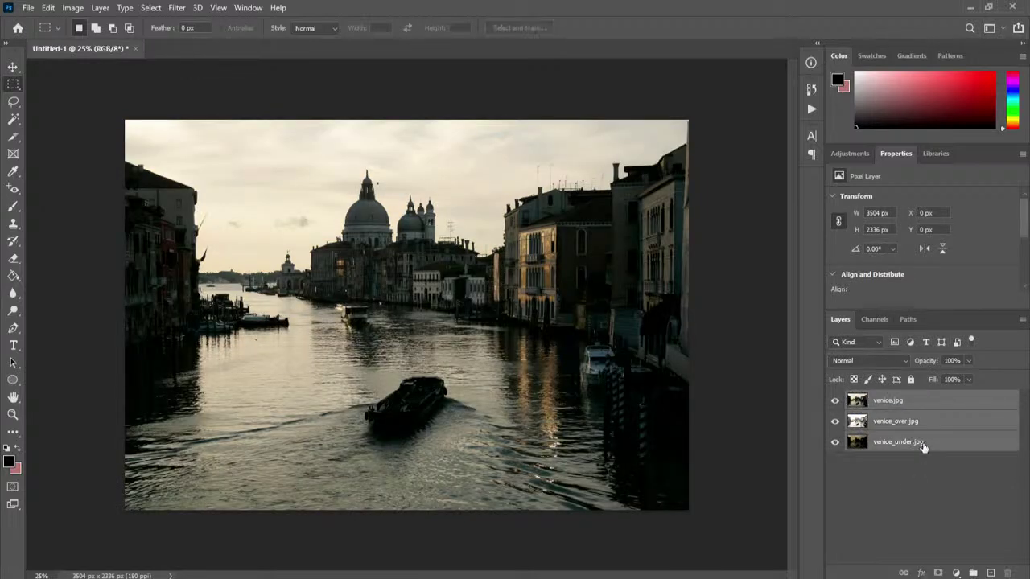
{"action": "left_click", "coordinate": [50, 8]}
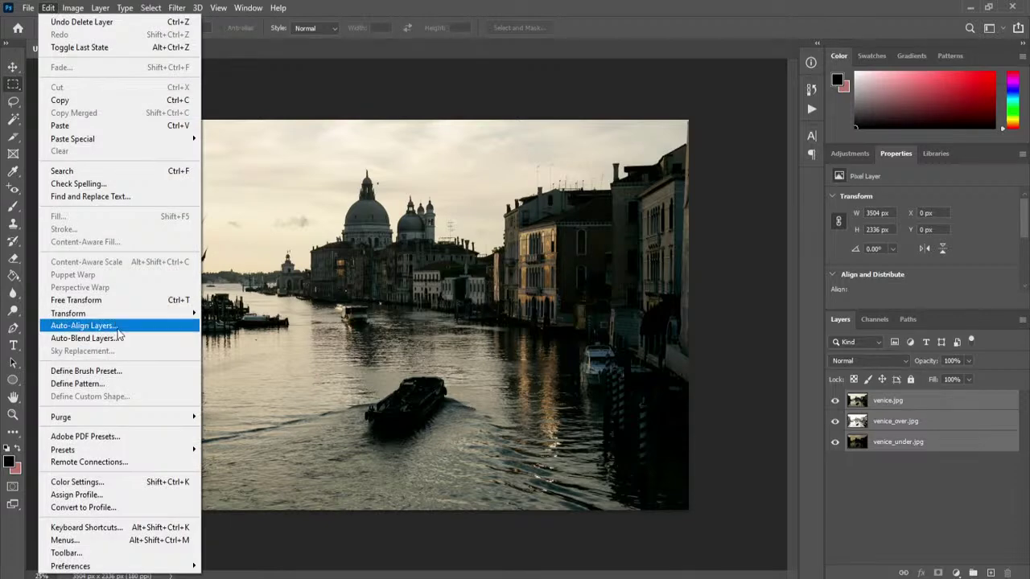
{"action": "left_click", "coordinate": [84, 326]}
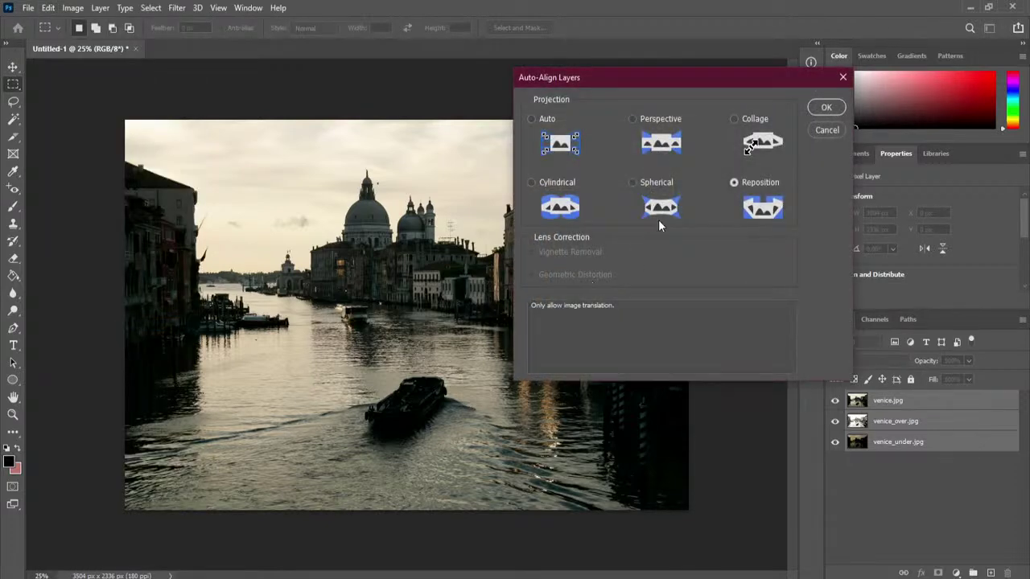
{"action": "left_click", "coordinate": [566, 139]}
{"action": "left_click", "coordinate": [826, 107]}
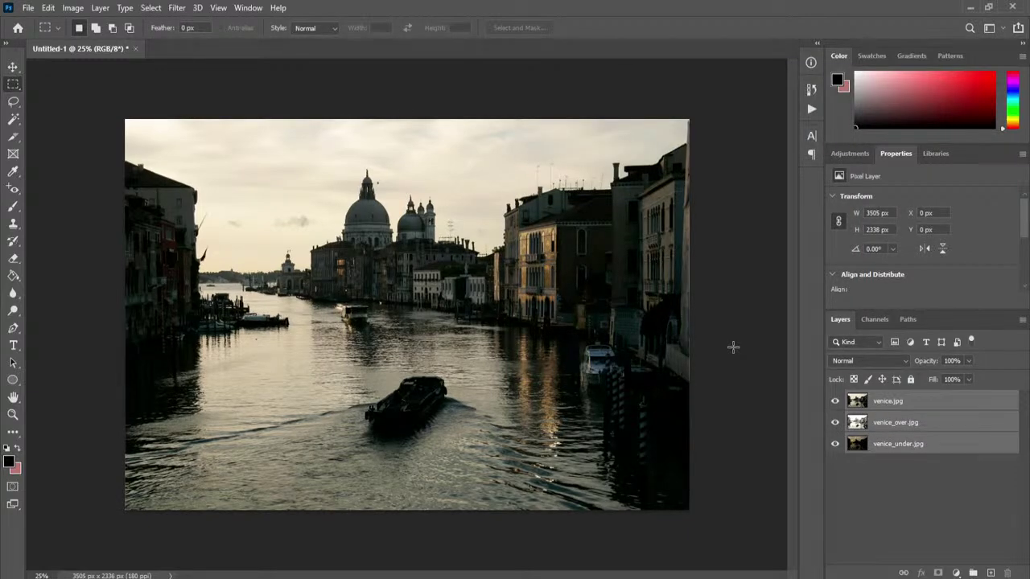
- Auto-blend the three layers as Stack Images with seamless tones and colors and content-aware fill, and merge all resulting layers into one
{"action": "left_click", "coordinate": [47, 8]}
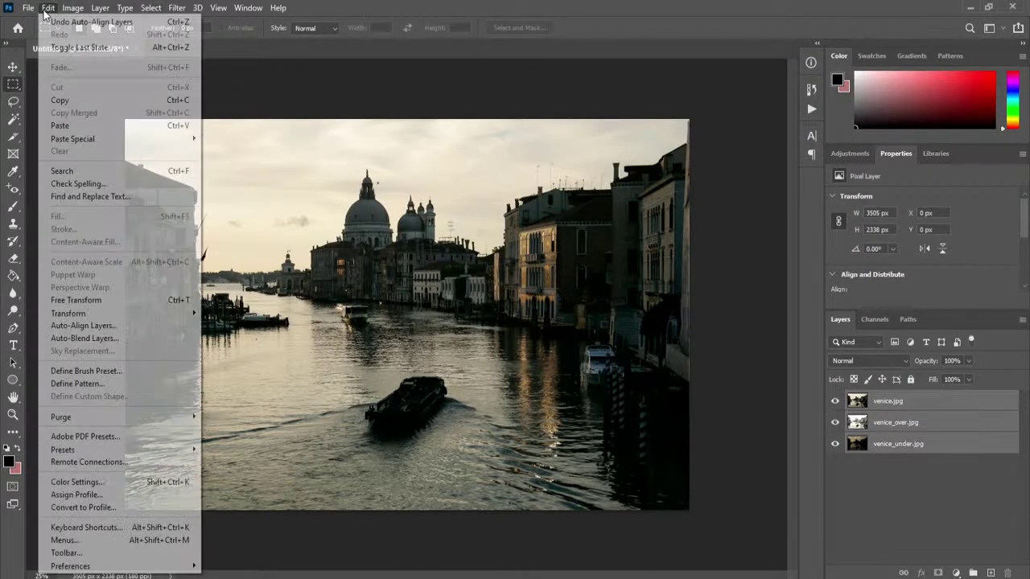
{"action": "left_click", "coordinate": [97, 341]}
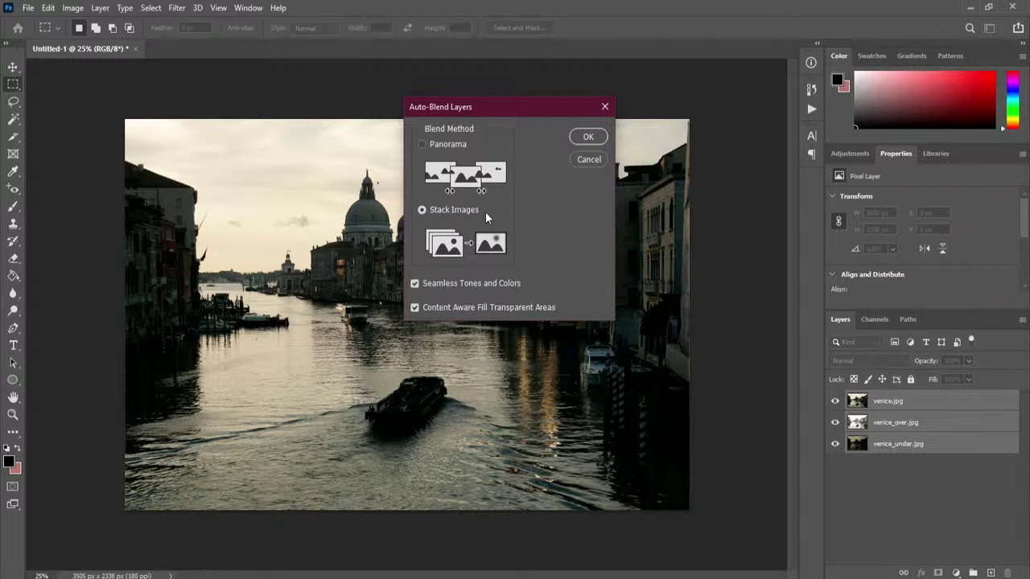
{"action": "left_click", "coordinate": [582, 141]}
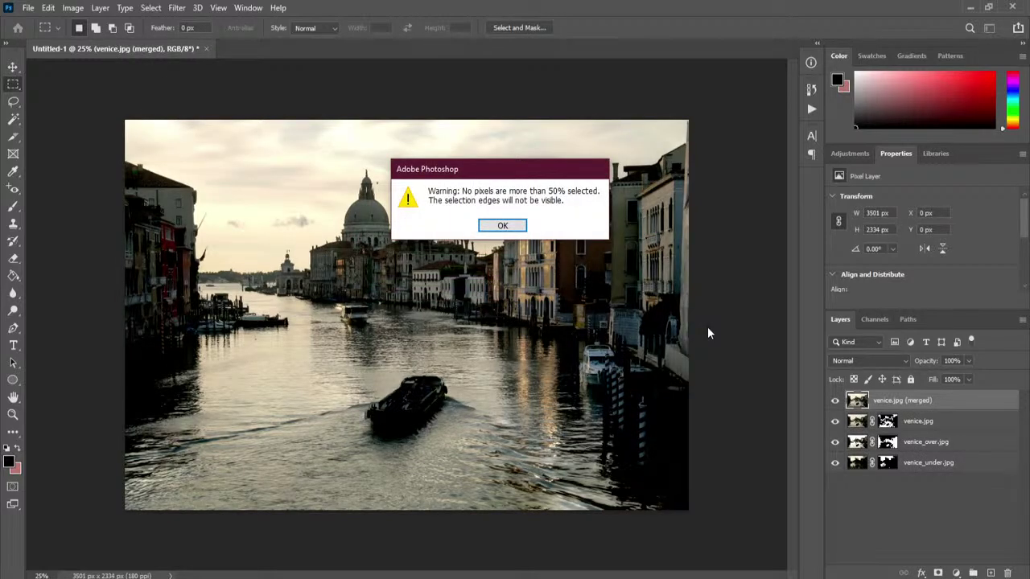
{"action": "left_click", "coordinate": [503, 226]}
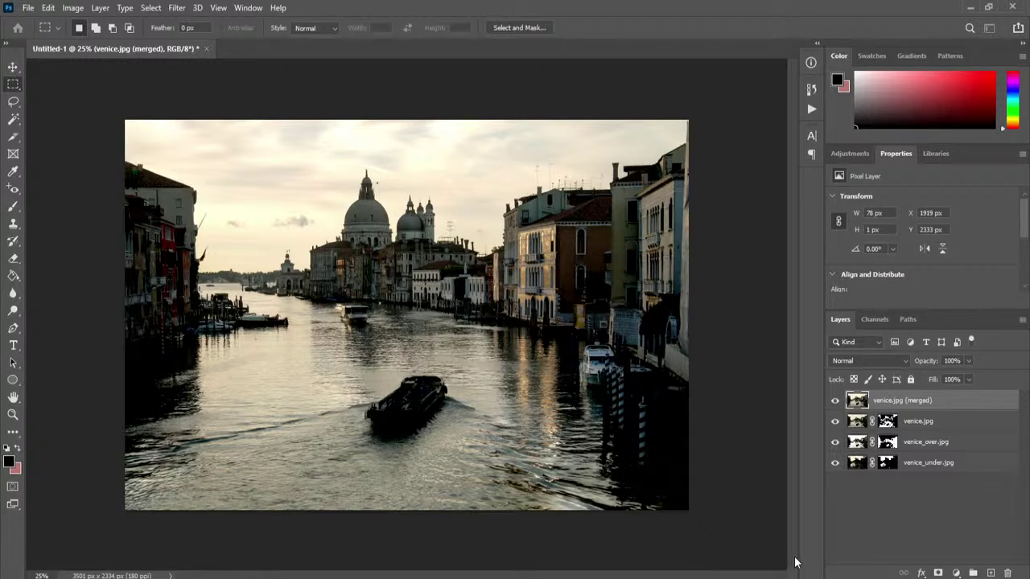
{"action": "left_click", "coordinate": [972, 463], "text": "shift"}
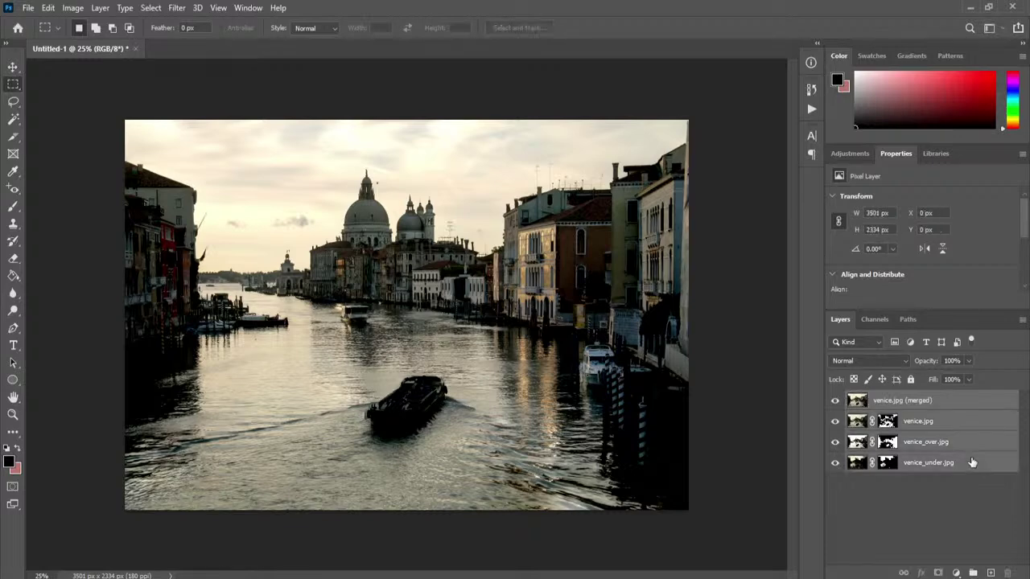
{"action": "key", "text": "Delete"}
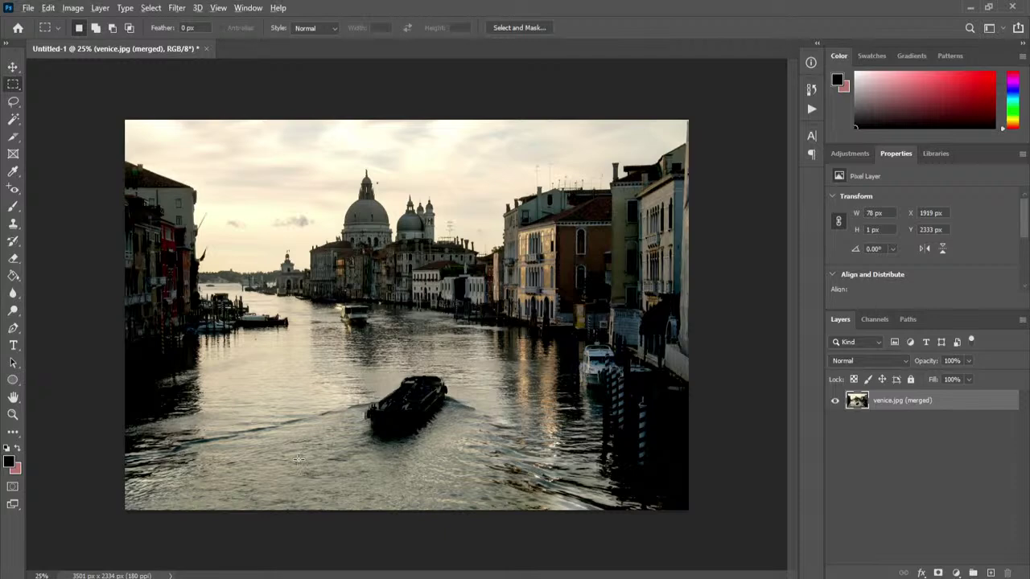
- Examine the blended Venice image up close, checking the detail of the man on the moored boat and the approaching ferry
{"action": "key", "text": "ctrl+plus"}
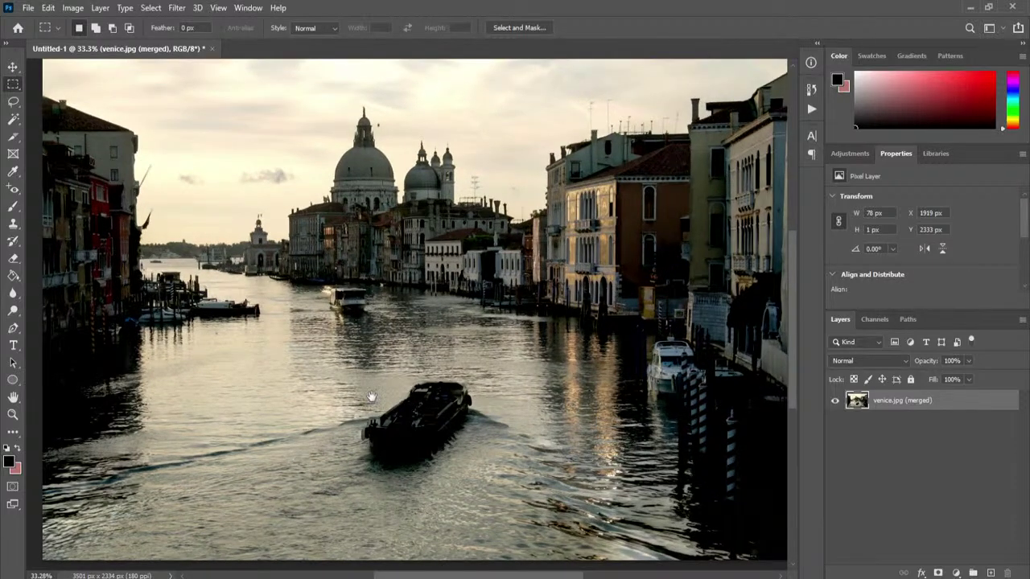
{"action": "left_click_drag", "start_coordinate": [393, 371], "coordinate": [472, 321]}
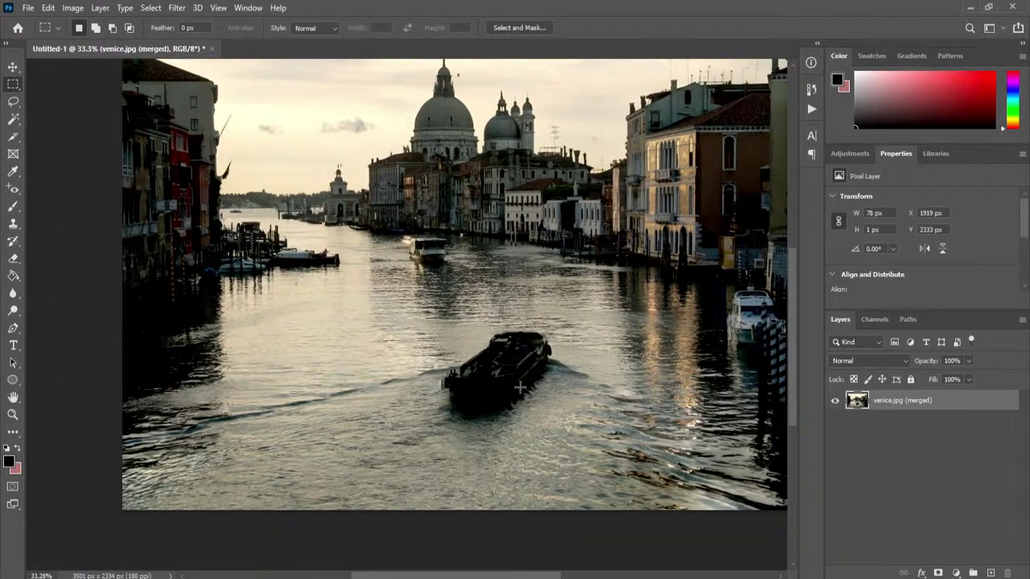
{"action": "left_click_drag", "start_coordinate": [552, 374], "coordinate": [485, 404]}
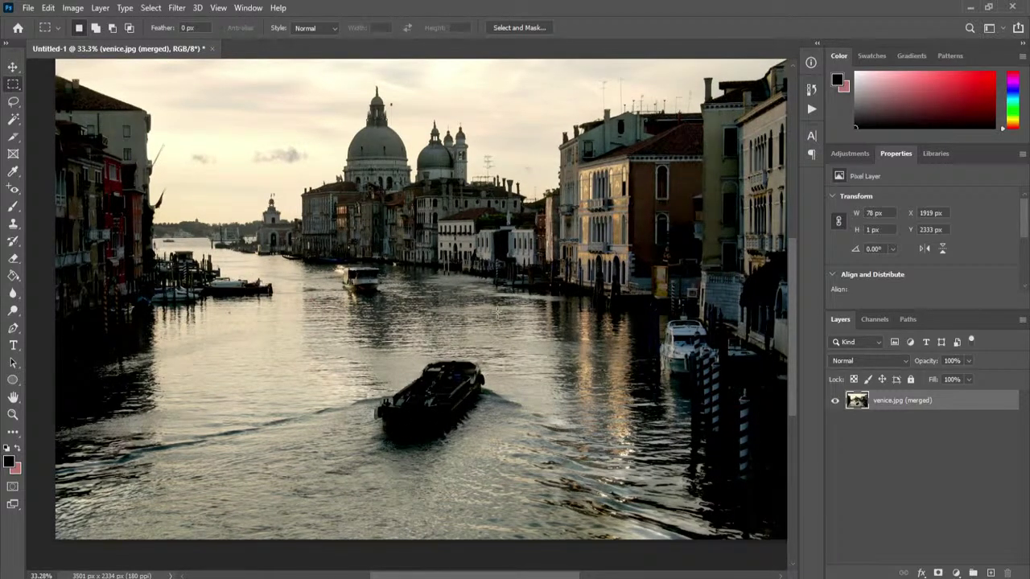
{"action": "scroll", "coordinate": [181, 273], "scroll_direction": "up", "scroll_amount": 12}
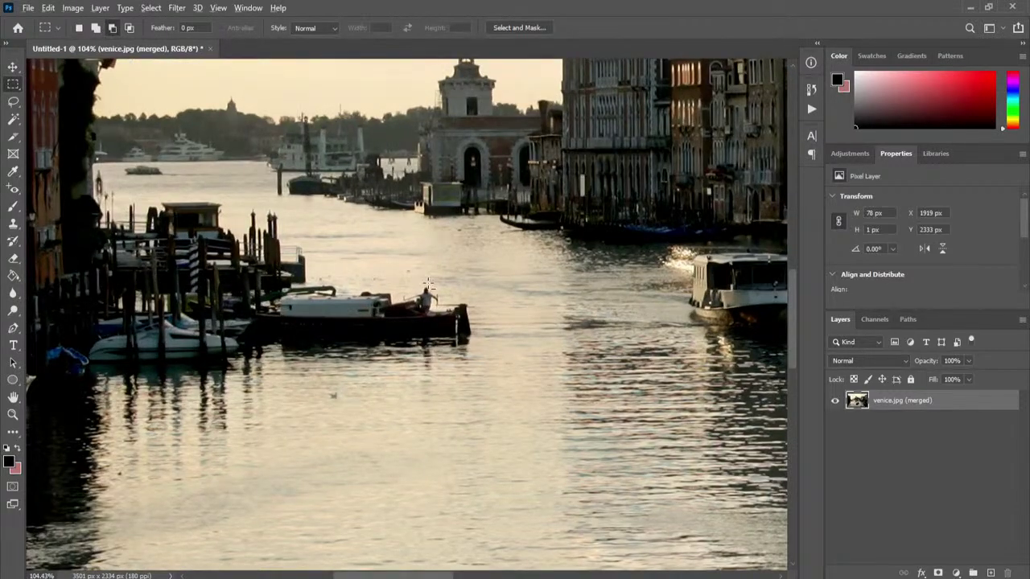
{"action": "scroll", "coordinate": [418, 273], "scroll_direction": "up", "scroll_amount": 10}
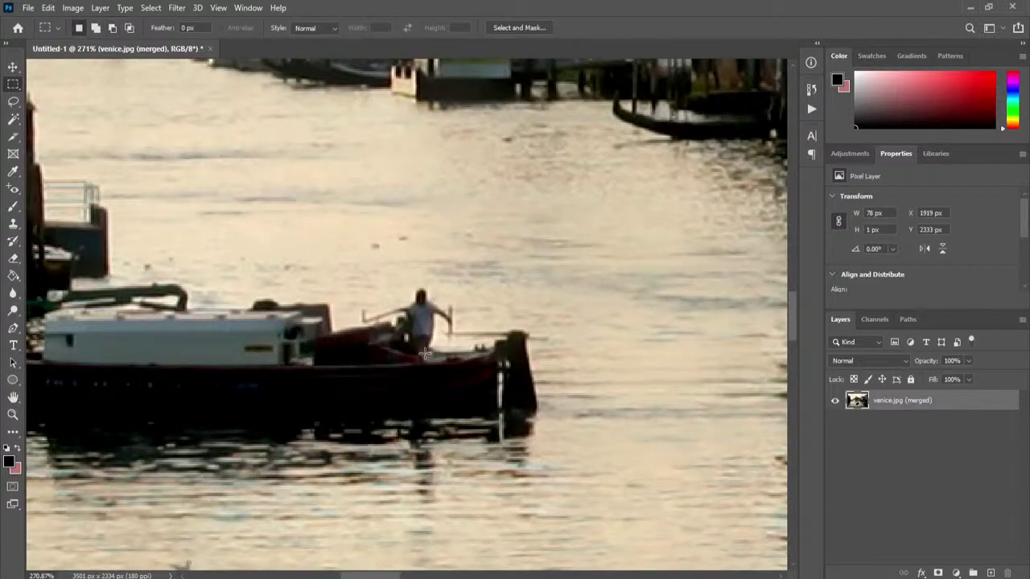
{"action": "scroll", "coordinate": [424, 354], "scroll_direction": "down", "scroll_amount": 10}
{"action": "scroll", "coordinate": [422, 346], "scroll_direction": "up", "scroll_amount": 10}
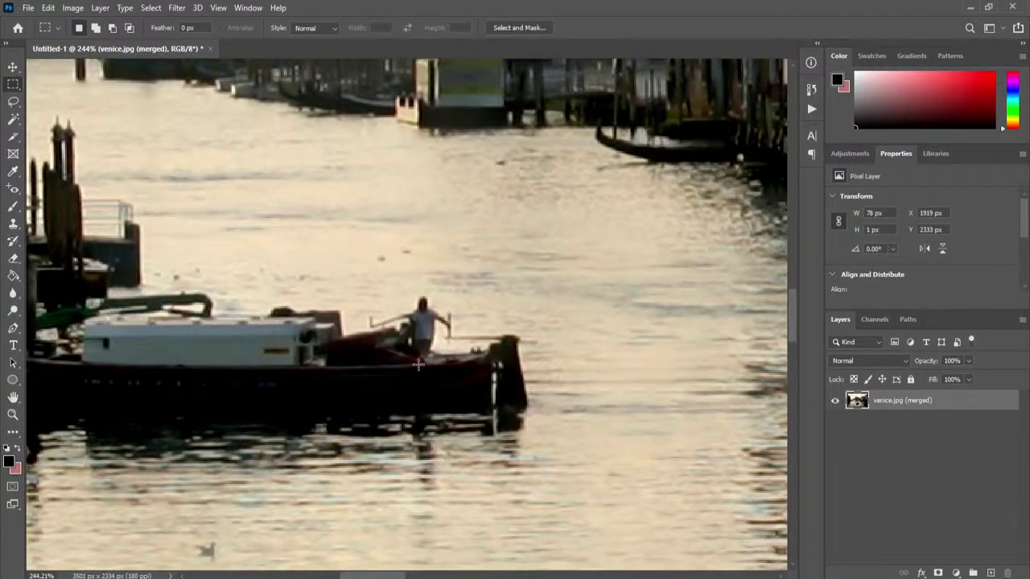
{"action": "left_click_drag", "start_coordinate": [577, 305], "coordinate": [16, 398]}
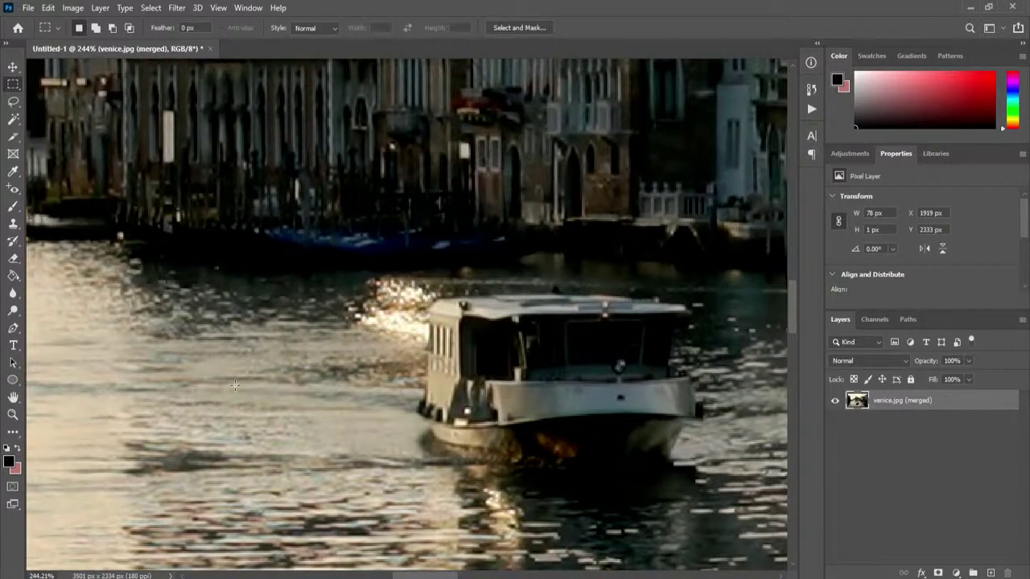
{"action": "left_click_drag", "start_coordinate": [194, 392], "coordinate": [700, 293]}
{"action": "left_click_drag", "start_coordinate": [278, 321], "coordinate": [359, 325]}
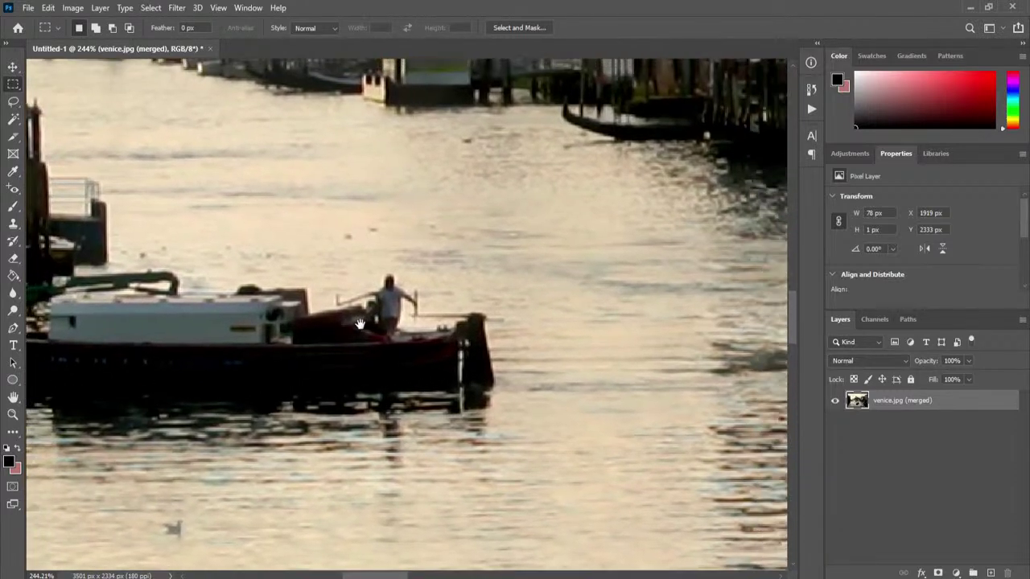
- Outline the man on the moored boat with the Lasso and copy him to a new layer
{"action": "left_click", "coordinate": [16, 102]}
{"action": "mouse_move", "coordinate": [381, 278]}
{"action": "left_mouse_down"}
{"action": "mouse_move", "coordinate": [363, 331]}
{"action": "mouse_move", "coordinate": [372, 343]}
{"action": "mouse_move", "coordinate": [405, 343]}
{"action": "mouse_move", "coordinate": [423, 296]}
{"action": "mouse_move", "coordinate": [382, 278]}
{"action": "left_mouse_up"}
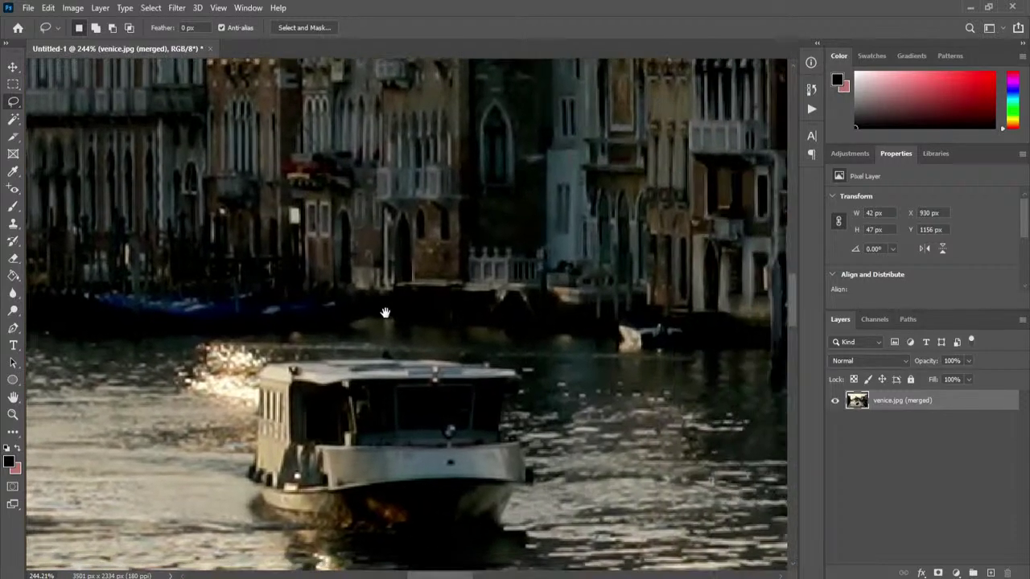
{"action": "key", "text": "ctrl+j"}
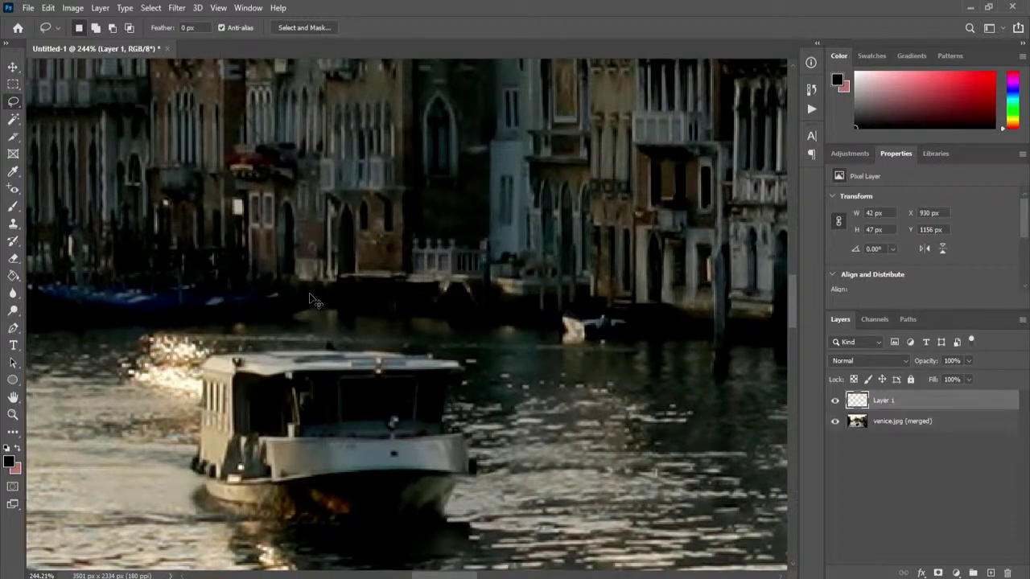
- Move the copied man across the water onto the front window of the approaching ferry
{"action": "left_click_drag", "start_coordinate": [144, 411], "coordinate": [668, 245]}
{"action": "left_click_drag", "start_coordinate": [248, 391], "coordinate": [145, 426]}
{"action": "left_click_drag", "start_coordinate": [71, 145], "coordinate": [60, 152]}
{"action": "key", "text": "v"}
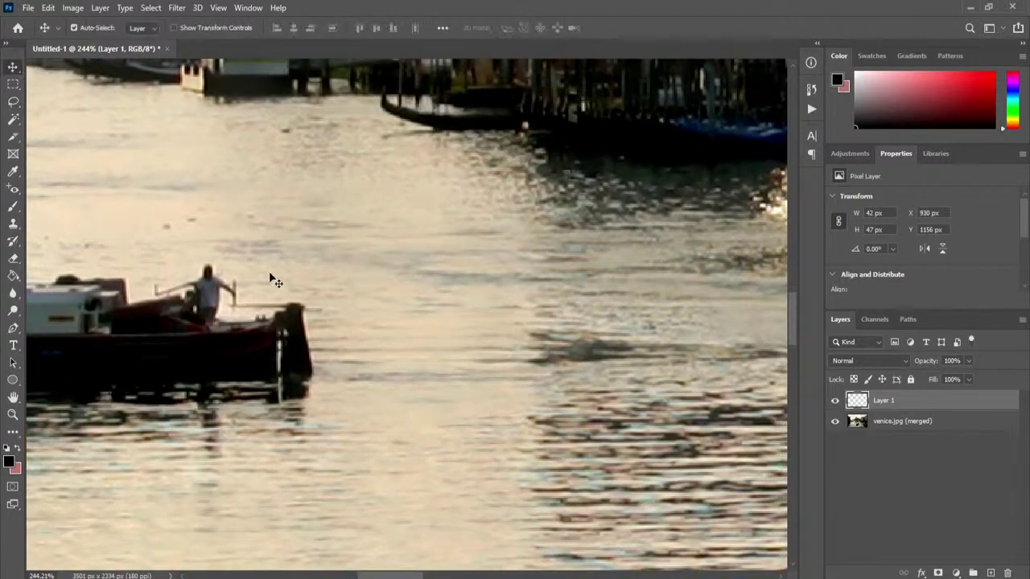
{"action": "left_click_drag", "start_coordinate": [217, 303], "coordinate": [537, 207]}
{"action": "left_click_drag", "start_coordinate": [689, 223], "coordinate": [158, 388]}
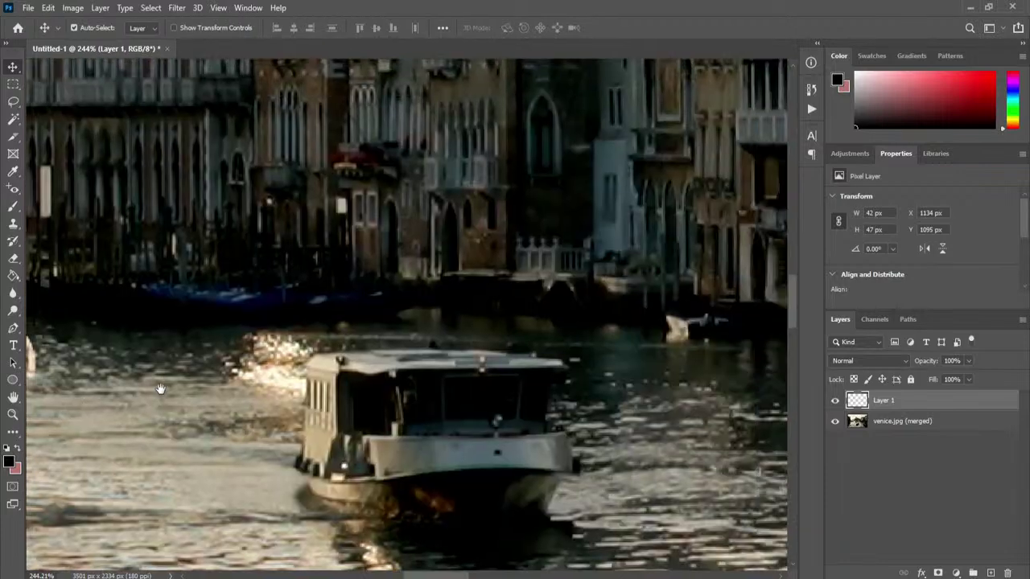
{"action": "left_click_drag", "start_coordinate": [34, 374], "coordinate": [489, 327]}
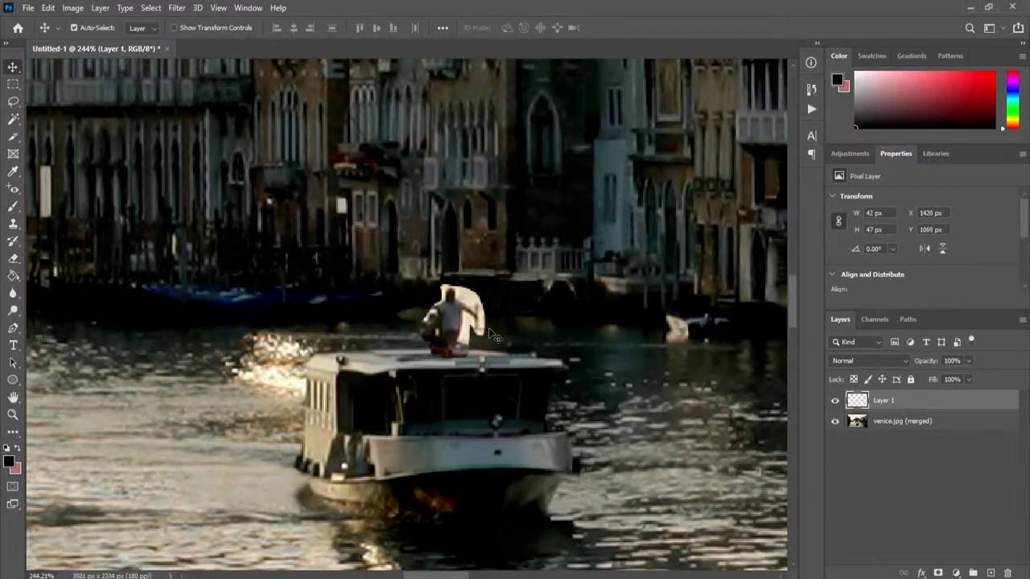
{"action": "scroll", "coordinate": [482, 282], "scroll_direction": "up", "scroll_amount": 5}
{"action": "scroll", "coordinate": [429, 370], "scroll_direction": "down", "scroll_amount": 2}
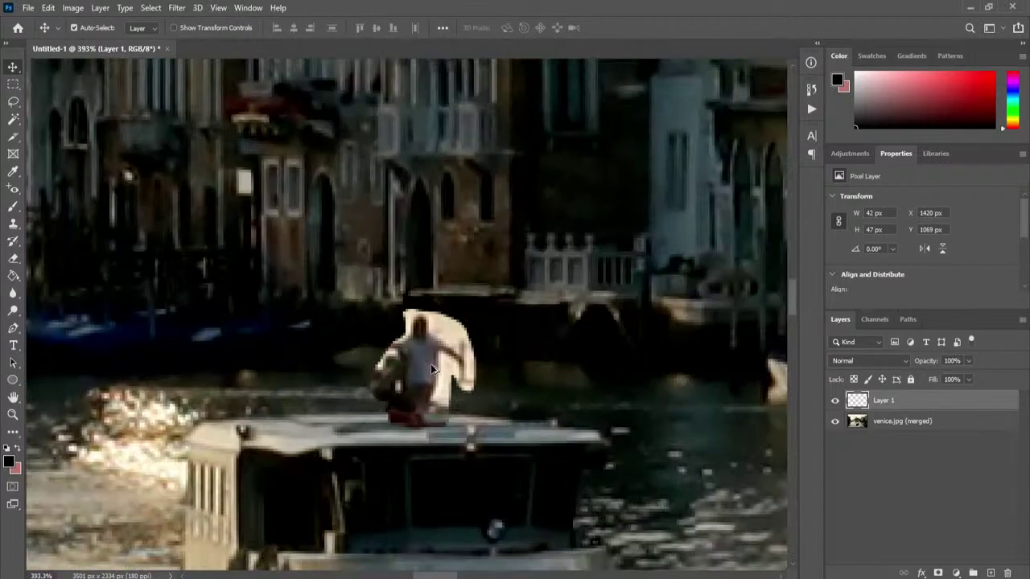
{"action": "left_click_drag", "start_coordinate": [429, 369], "coordinate": [363, 357]}
{"action": "scroll", "coordinate": [414, 346], "scroll_direction": "down", "scroll_amount": 3}
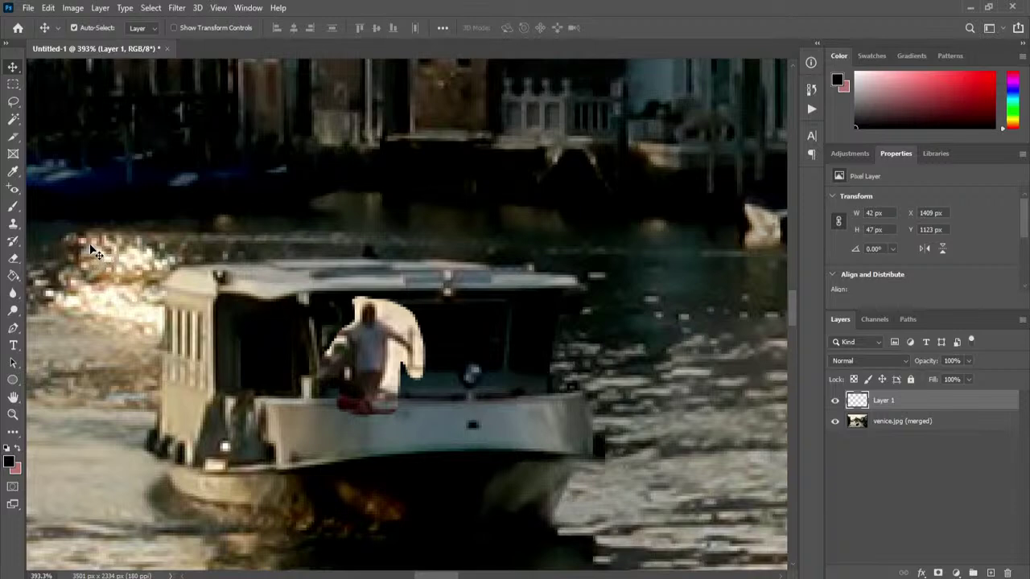
- Erase the bright background around the copied man with a small Eraser and place him in the ferry's dark cabin opening
{"action": "left_click", "coordinate": [12, 258]}
{"action": "key", "text": "bracketleft"}
{"action": "key", "text": "bracketleft"}
{"action": "key", "text": "bracketleft"}
{"action": "key", "text": "bracketleft"}
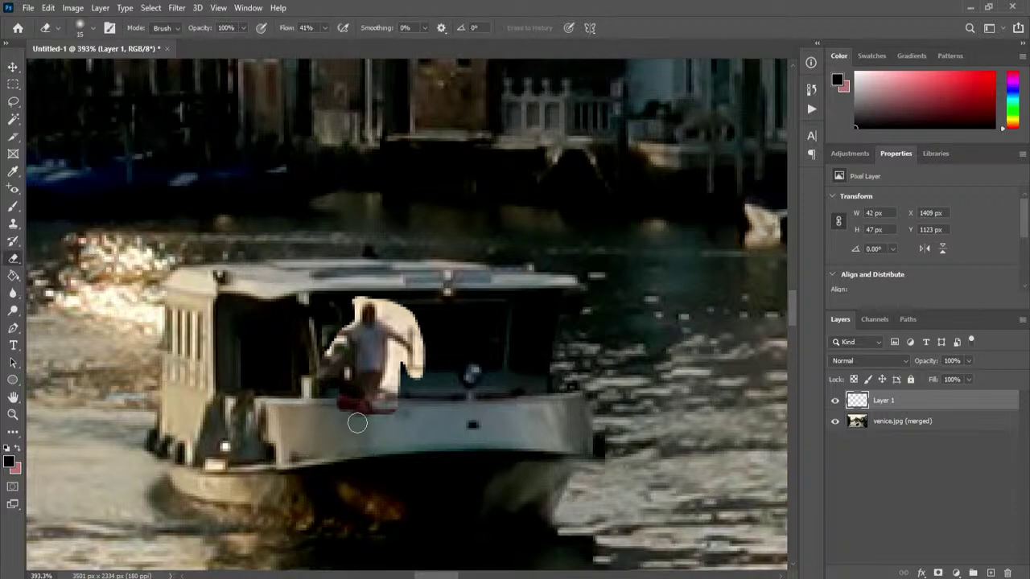
{"action": "key", "text": "bracketleft"}
{"action": "mouse_move", "coordinate": [358, 416]}
{"action": "left_mouse_down"}
{"action": "mouse_move", "coordinate": [323, 412]}
{"action": "mouse_move", "coordinate": [420, 409]}
{"action": "mouse_move", "coordinate": [329, 400]}
{"action": "mouse_move", "coordinate": [406, 400]}
{"action": "mouse_move", "coordinate": [375, 397]}
{"action": "mouse_move", "coordinate": [392, 381]}
{"action": "mouse_move", "coordinate": [391, 344]}
{"action": "mouse_move", "coordinate": [404, 374]}
{"action": "mouse_move", "coordinate": [392, 387]}
{"action": "mouse_move", "coordinate": [403, 382]}
{"action": "mouse_move", "coordinate": [398, 352]}
{"action": "mouse_move", "coordinate": [408, 380]}
{"action": "mouse_move", "coordinate": [420, 359]}
{"action": "mouse_move", "coordinate": [417, 381]}
{"action": "mouse_move", "coordinate": [411, 310]}
{"action": "mouse_move", "coordinate": [410, 335]}
{"action": "mouse_move", "coordinate": [382, 300]}
{"action": "mouse_move", "coordinate": [386, 318]}
{"action": "mouse_move", "coordinate": [421, 348]}
{"action": "mouse_move", "coordinate": [406, 312]}
{"action": "mouse_move", "coordinate": [362, 294]}
{"action": "mouse_move", "coordinate": [351, 319]}
{"action": "mouse_move", "coordinate": [376, 301]}
{"action": "mouse_move", "coordinate": [364, 295]}
{"action": "mouse_move", "coordinate": [324, 336]}
{"action": "mouse_move", "coordinate": [339, 343]}
{"action": "mouse_move", "coordinate": [319, 367]}
{"action": "mouse_move", "coordinate": [343, 349]}
{"action": "mouse_move", "coordinate": [335, 341]}
{"action": "mouse_move", "coordinate": [340, 389]}
{"action": "mouse_move", "coordinate": [335, 341]}
{"action": "mouse_move", "coordinate": [345, 381]}
{"action": "mouse_move", "coordinate": [346, 324]}
{"action": "mouse_move", "coordinate": [327, 331]}
{"action": "mouse_move", "coordinate": [335, 352]}
{"action": "mouse_move", "coordinate": [346, 306]}
{"action": "mouse_move", "coordinate": [354, 314]}
{"action": "mouse_move", "coordinate": [358, 303]}
{"action": "mouse_move", "coordinate": [356, 323]}
{"action": "mouse_move", "coordinate": [386, 311]}
{"action": "mouse_move", "coordinate": [381, 322]}
{"action": "mouse_move", "coordinate": [427, 349]}
{"action": "mouse_move", "coordinate": [391, 352]}
{"action": "mouse_move", "coordinate": [389, 382]}
{"action": "mouse_move", "coordinate": [391, 345]}
{"action": "mouse_move", "coordinate": [414, 358]}
{"action": "mouse_move", "coordinate": [261, 372]}
{"action": "left_mouse_up"}
{"action": "left_click", "coordinate": [13, 67]}
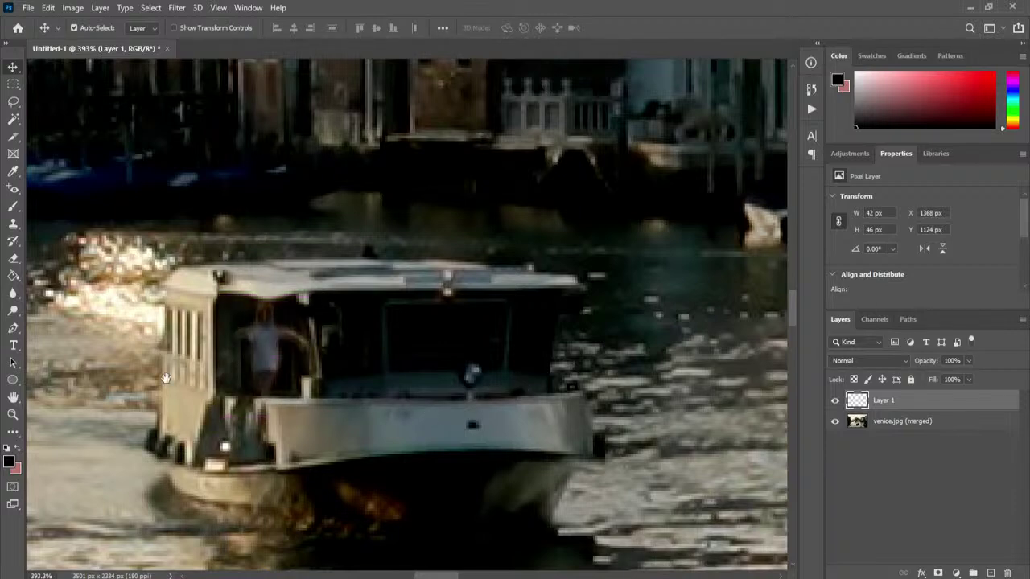
- Paint the original man out of the moored boat on the merged Venice layer with a size 15 Clone Stamp sampling nearby water
{"action": "left_click_drag", "start_coordinate": [169, 379], "coordinate": [584, 357]}
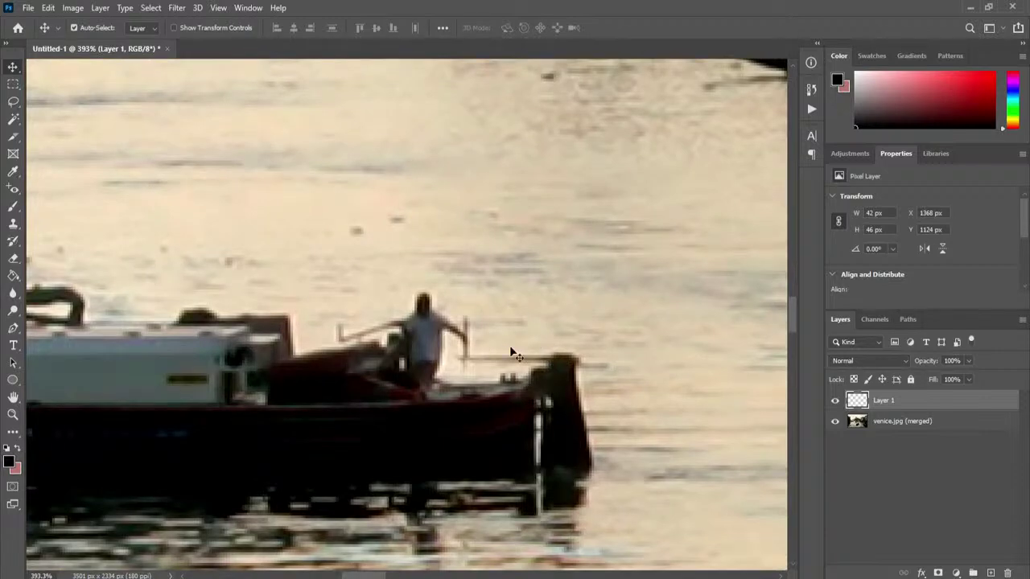
{"action": "left_click", "coordinate": [897, 424]}
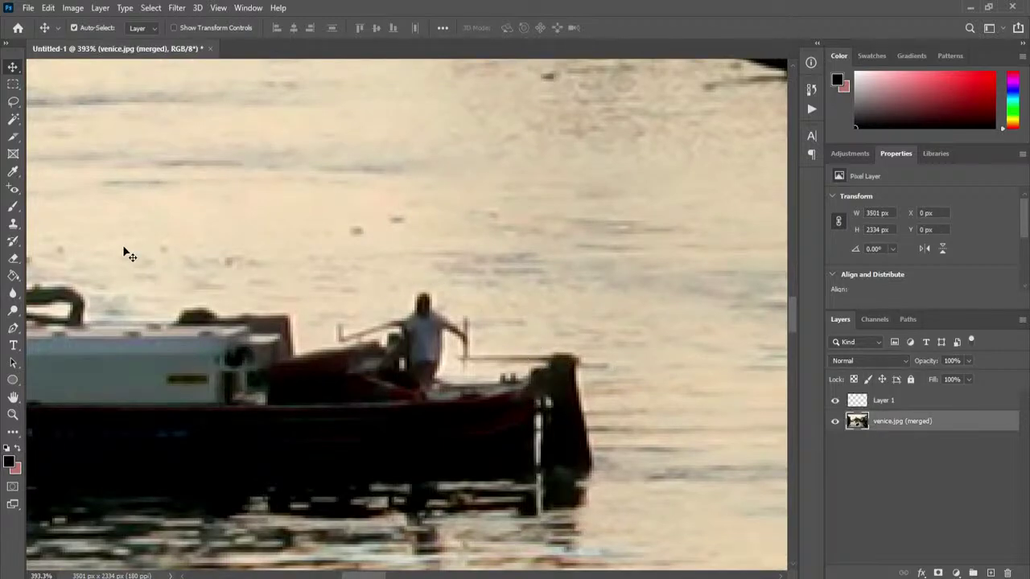
{"action": "left_click", "coordinate": [13, 224]}
{"action": "key", "text": "bracketleft"}
{"action": "key", "text": "bracketleft"}
{"action": "key", "text": "bracketleft"}
{"action": "key", "text": "bracketright"}
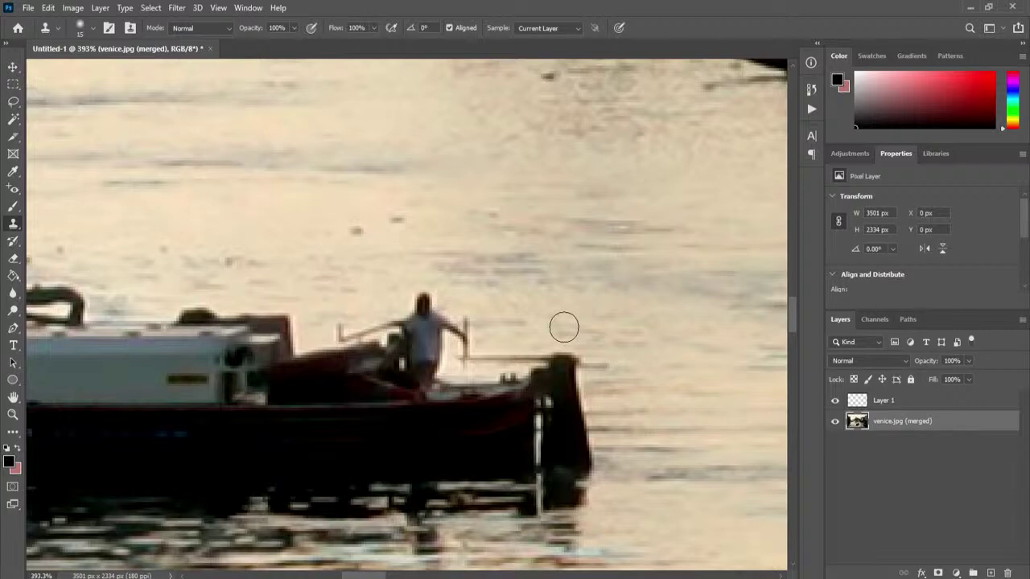
{"action": "left_click", "coordinate": [506, 304], "text": "alt"}
{"action": "mouse_move", "coordinate": [427, 317]}
{"action": "left_mouse_down"}
{"action": "mouse_move", "coordinate": [457, 344]}
{"action": "mouse_move", "coordinate": [431, 346]}
{"action": "mouse_move", "coordinate": [389, 316]}
{"action": "mouse_move", "coordinate": [409, 328]}
{"action": "mouse_move", "coordinate": [412, 355]}
{"action": "mouse_move", "coordinate": [406, 349]}
{"action": "mouse_move", "coordinate": [436, 347]}
{"action": "mouse_move", "coordinate": [427, 366]}
{"action": "mouse_move", "coordinate": [371, 322]}
{"action": "left_mouse_up"}
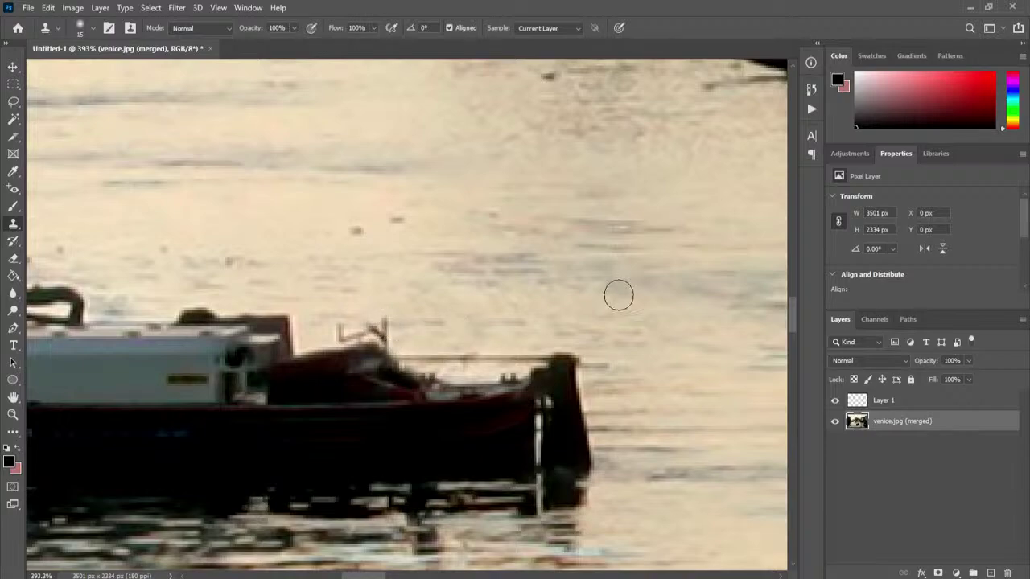
- Revert the document to the Merge Layers history state, discarding the copied man and the cloning on the moored boat
{"action": "scroll", "coordinate": [471, 248], "scroll_direction": "down", "scroll_amount": 8}
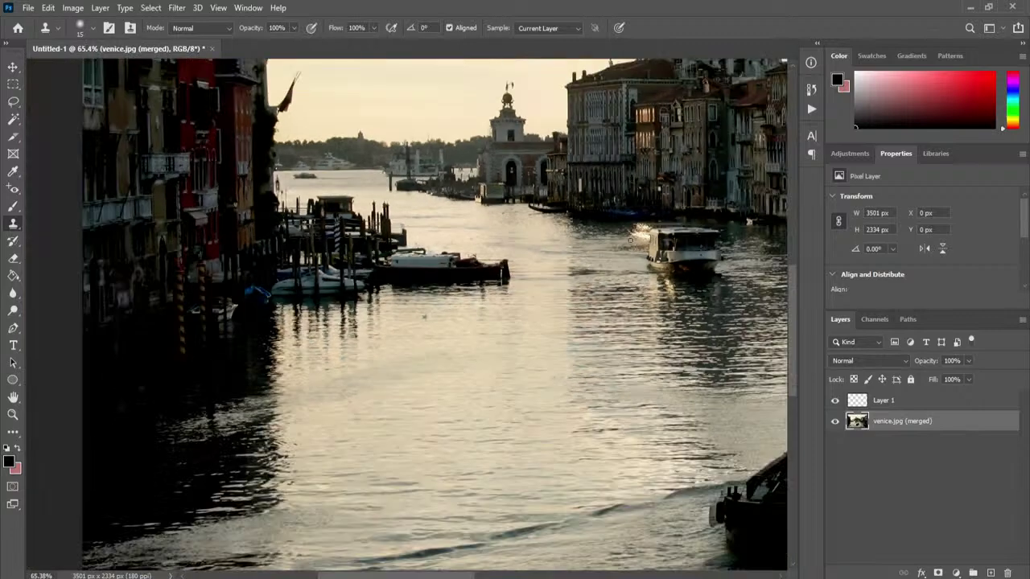
{"action": "left_click_drag", "start_coordinate": [644, 222], "coordinate": [454, 352]}
{"action": "scroll", "coordinate": [369, 415], "scroll_direction": "up", "scroll_amount": 4}
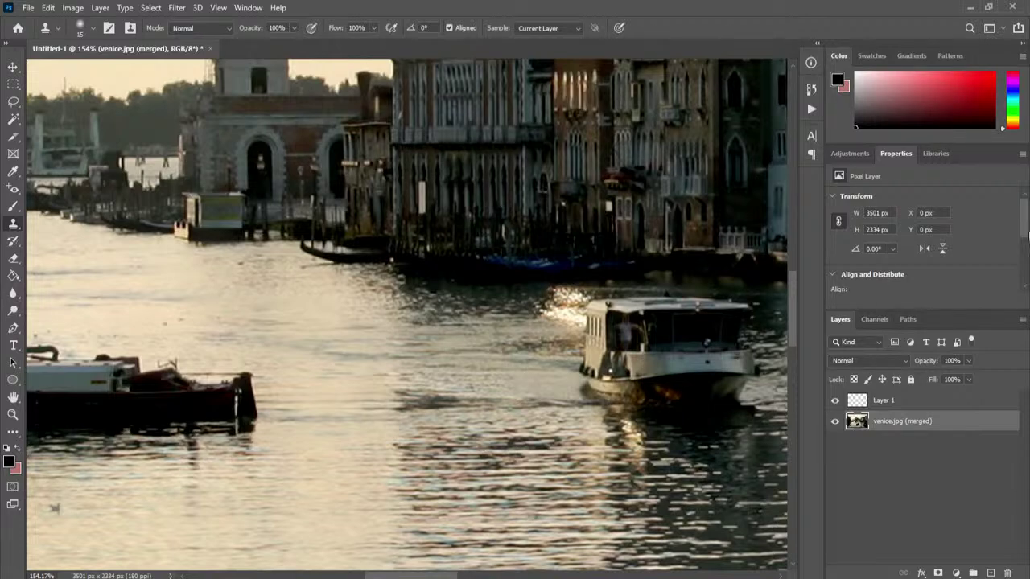
{"action": "left_click", "coordinate": [811, 89]}
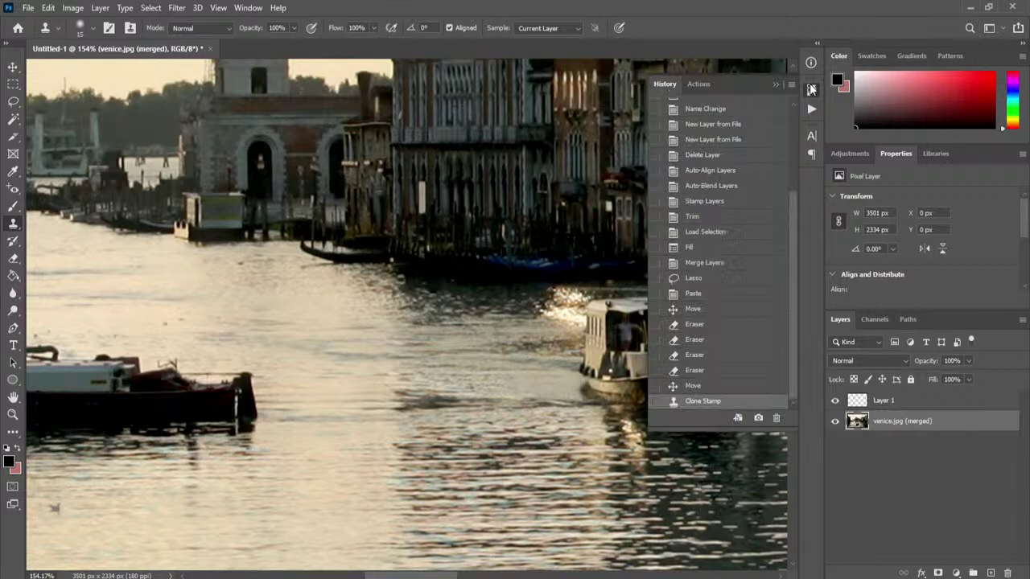
{"action": "mouse_move", "coordinate": [789, 321]}
{"action": "left_mouse_down"}
{"action": "mouse_move", "coordinate": [794, 217]}
{"action": "mouse_move", "coordinate": [795, 308]}
{"action": "mouse_move", "coordinate": [746, 376]}
{"action": "left_mouse_up"}
{"action": "scroll", "coordinate": [751, 250], "scroll_direction": "up", "scroll_amount": 2}
{"action": "left_click", "coordinate": [704, 299]}
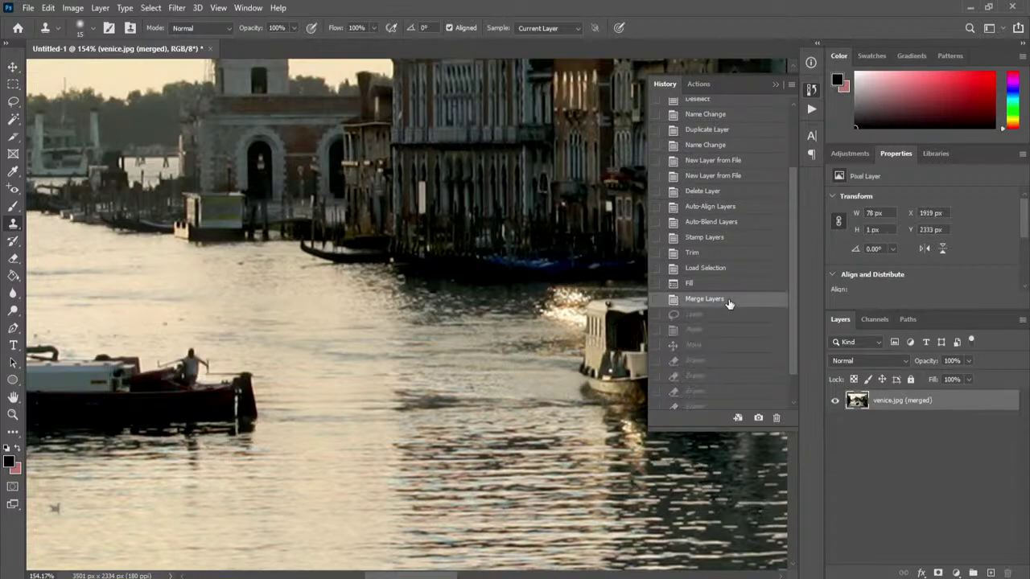
{"action": "left_click", "coordinate": [775, 84]}
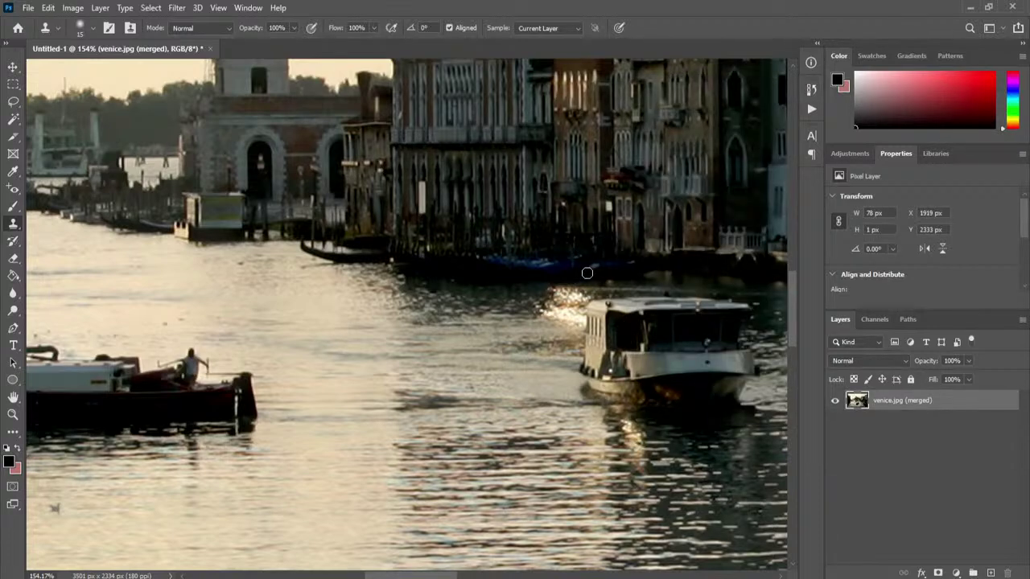
- Select the man on the moored boat with a tight freehand Lasso outline about 36 by 40 px
{"action": "left_click", "coordinate": [16, 103]}
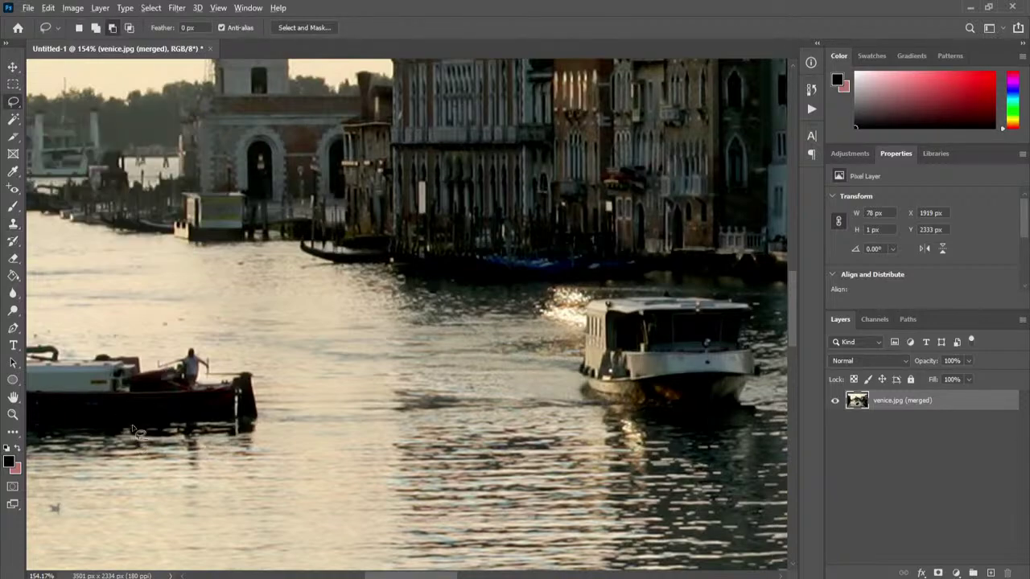
{"action": "scroll", "coordinate": [138, 399], "scroll_direction": "up", "scroll_amount": 1}
{"action": "scroll", "coordinate": [137, 399], "scroll_direction": "up", "scroll_amount": 3}
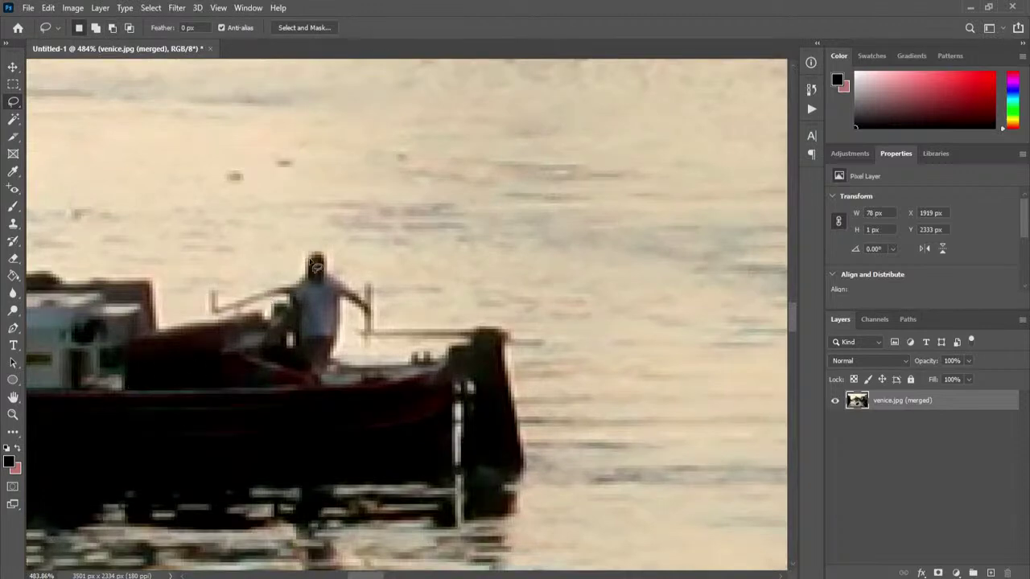
{"action": "mouse_move", "coordinate": [303, 256]}
{"action": "left_mouse_down"}
{"action": "mouse_move", "coordinate": [267, 340]}
{"action": "mouse_move", "coordinate": [271, 348]}
{"action": "mouse_move", "coordinate": [296, 339]}
{"action": "mouse_move", "coordinate": [297, 374]}
{"action": "mouse_move", "coordinate": [319, 375]}
{"action": "mouse_move", "coordinate": [339, 357]}
{"action": "mouse_move", "coordinate": [346, 310]}
{"action": "mouse_move", "coordinate": [366, 316]}
{"action": "mouse_move", "coordinate": [369, 341]}
{"action": "mouse_move", "coordinate": [375, 307]}
{"action": "mouse_move", "coordinate": [365, 278]}
{"action": "mouse_move", "coordinate": [358, 296]}
{"action": "mouse_move", "coordinate": [373, 316]}
{"action": "mouse_move", "coordinate": [343, 303]}
{"action": "mouse_move", "coordinate": [335, 362]}
{"action": "mouse_move", "coordinate": [316, 377]}
{"action": "mouse_move", "coordinate": [288, 366]}
{"action": "mouse_move", "coordinate": [289, 332]}
{"action": "mouse_move", "coordinate": [271, 343]}
{"action": "mouse_move", "coordinate": [263, 335]}
{"action": "mouse_move", "coordinate": [308, 251]}
{"action": "mouse_move", "coordinate": [332, 272]}
{"action": "left_mouse_up"}
{"action": "key", "text": "ctrl+d"}
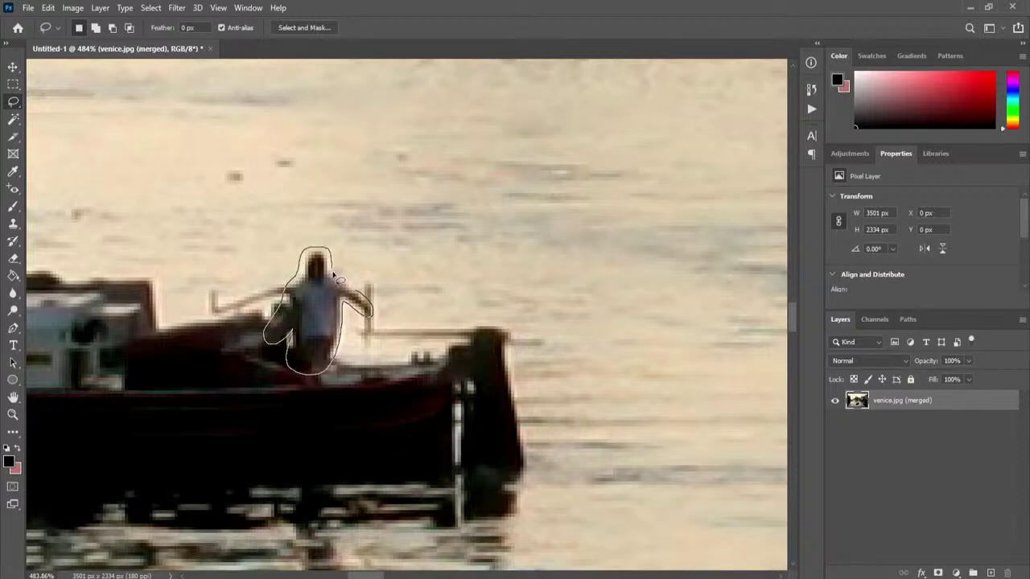
{"action": "left_click_drag", "start_coordinate": [366, 305], "coordinate": [369, 312]}
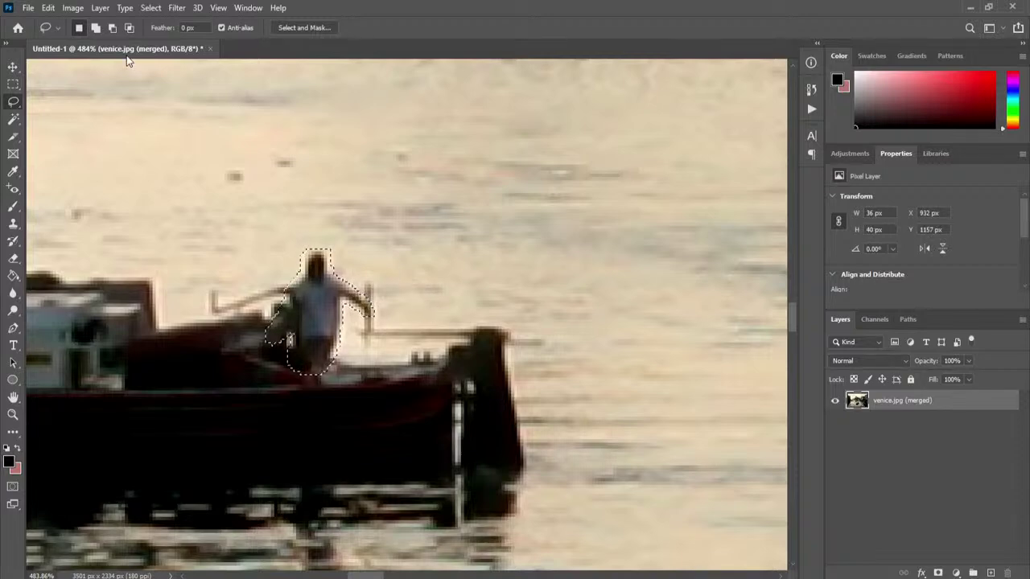
{"action": "left_click", "coordinate": [48, 8]}
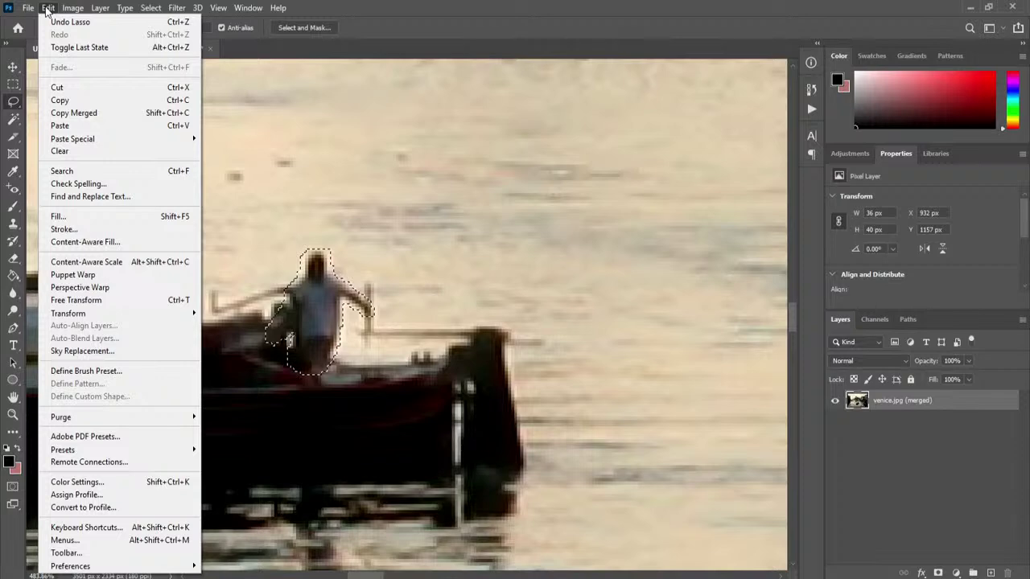
{"action": "left_click", "coordinate": [13, 67]}
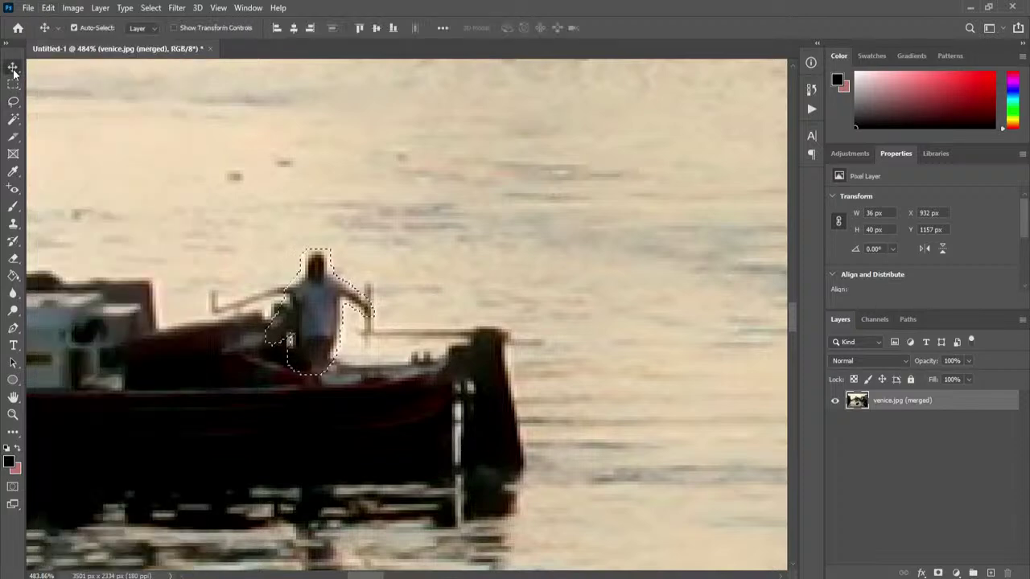
{"action": "left_click", "coordinate": [48, 8]}
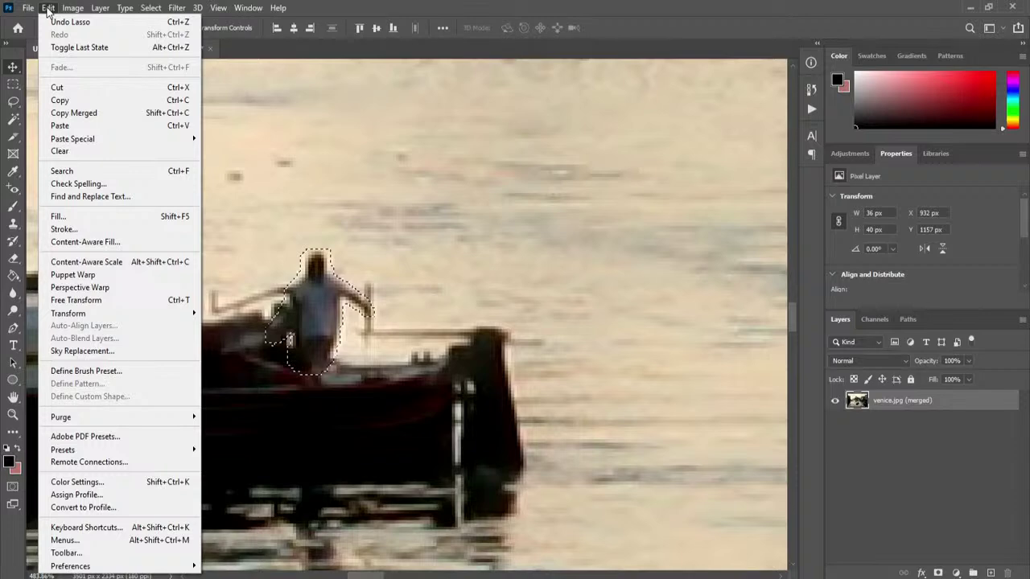
{"action": "mouse_move", "coordinate": [96, 315]}
{"action": "left_click", "coordinate": [12, 67]}
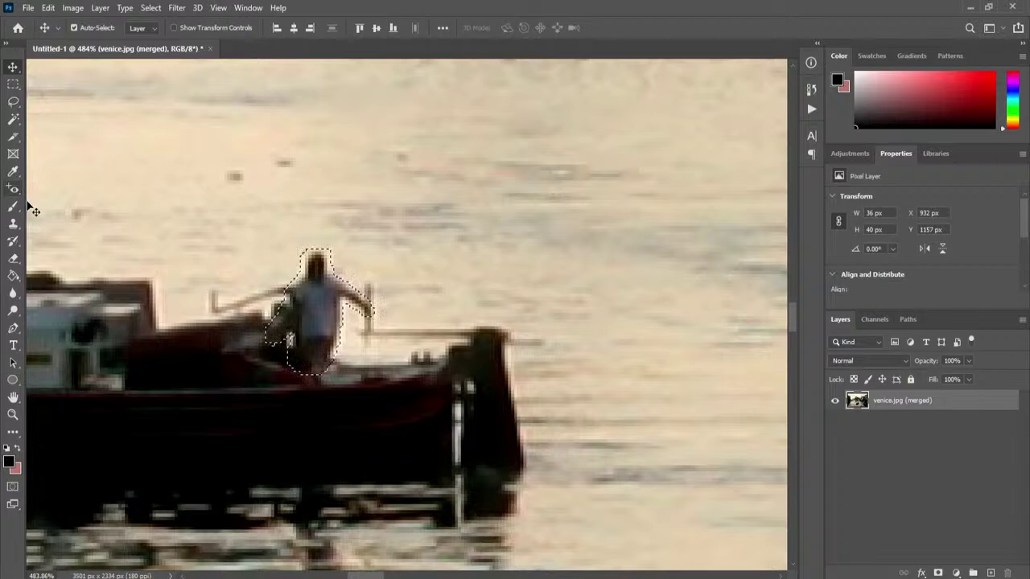
{"action": "left_click", "coordinate": [12, 221]}
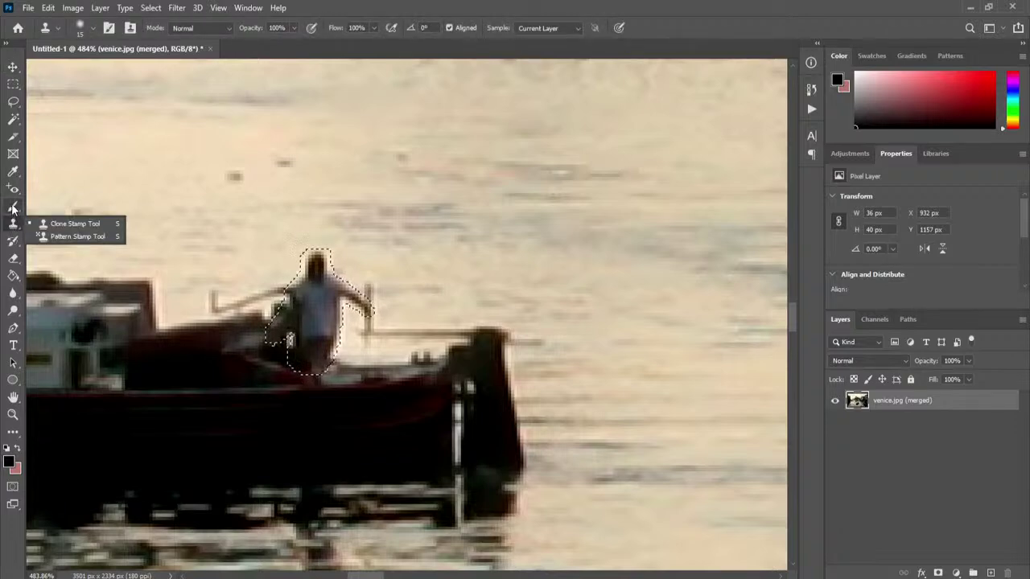
{"action": "left_click", "coordinate": [15, 134]}
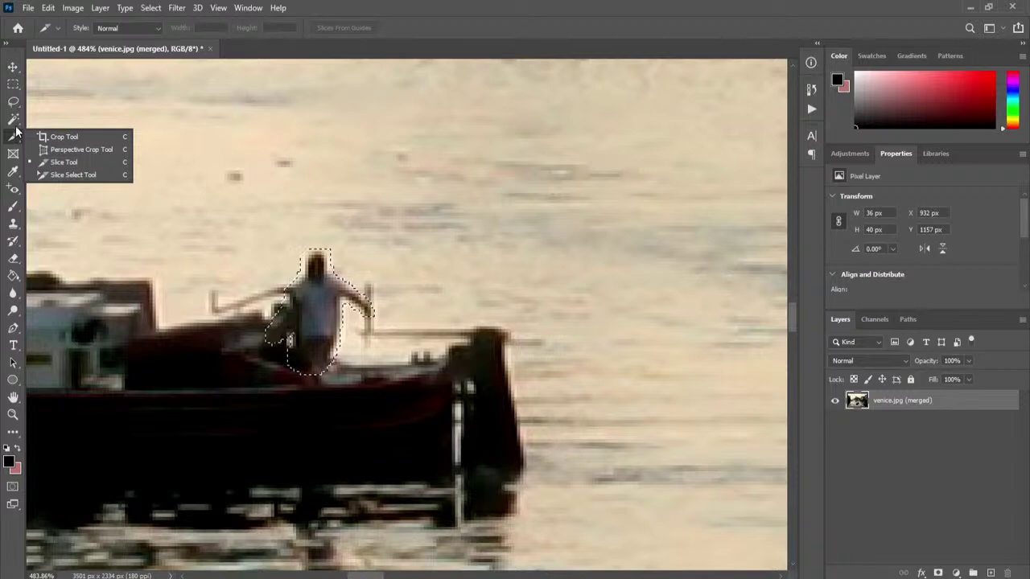
{"action": "left_click", "coordinate": [13, 119]}
{"action": "left_click", "coordinate": [12, 223]}
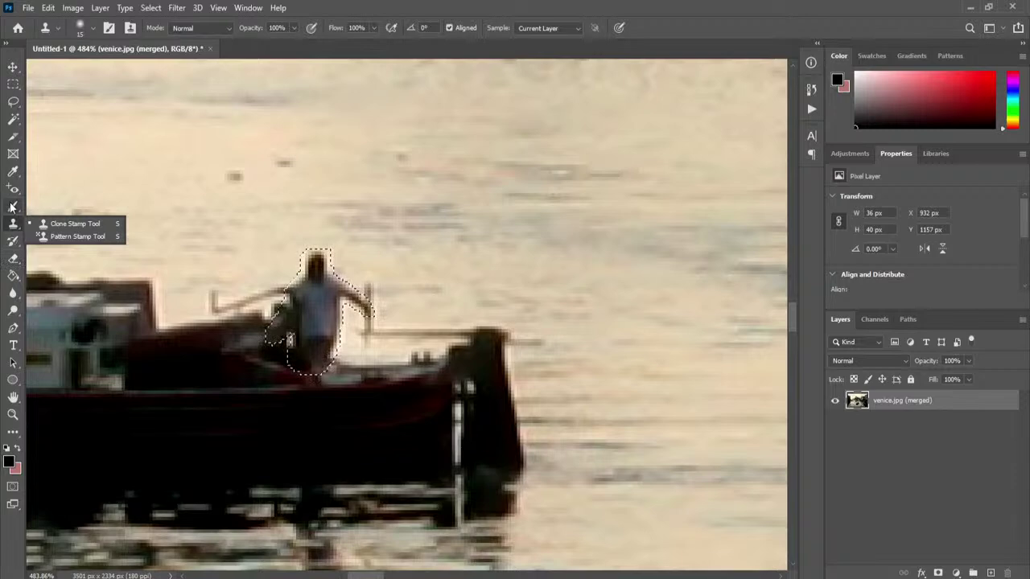
{"action": "left_click", "coordinate": [12, 154]}
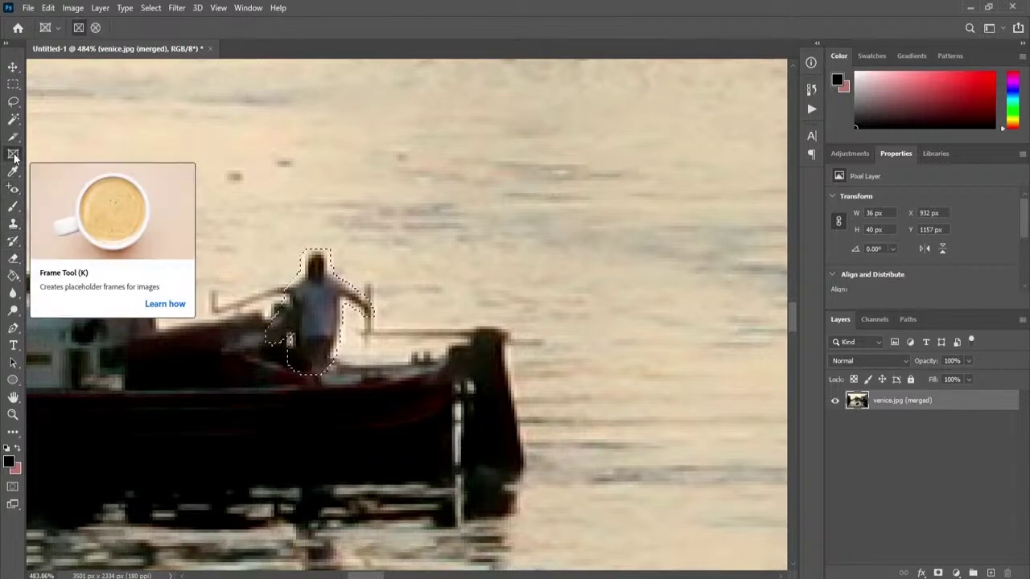
{"action": "left_click", "coordinate": [15, 172]}
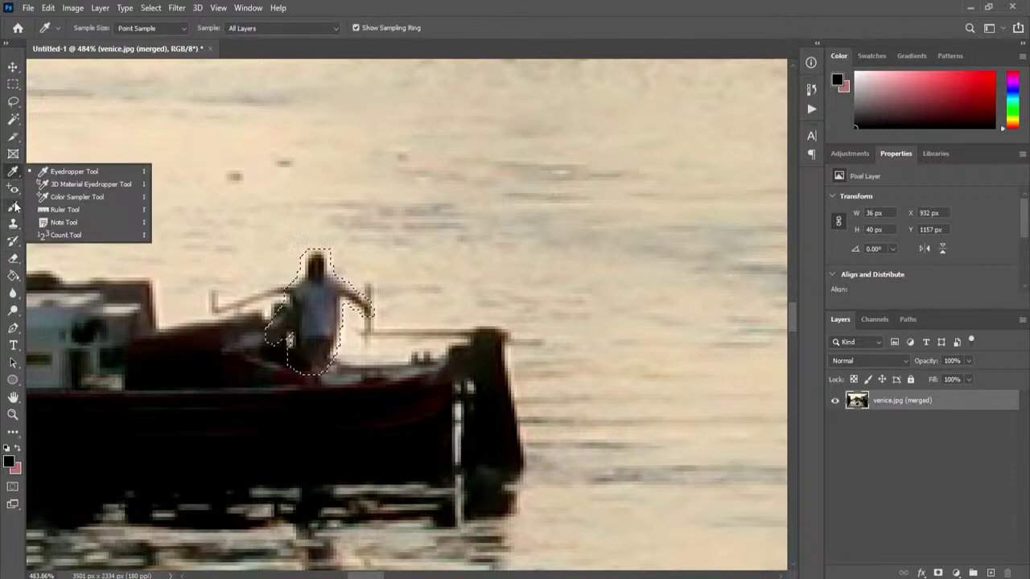
- Use Content-Aware Move to shift the selected man from the moored boat into the ferry's dark cabin opening
{"action": "left_click", "coordinate": [12, 189]}
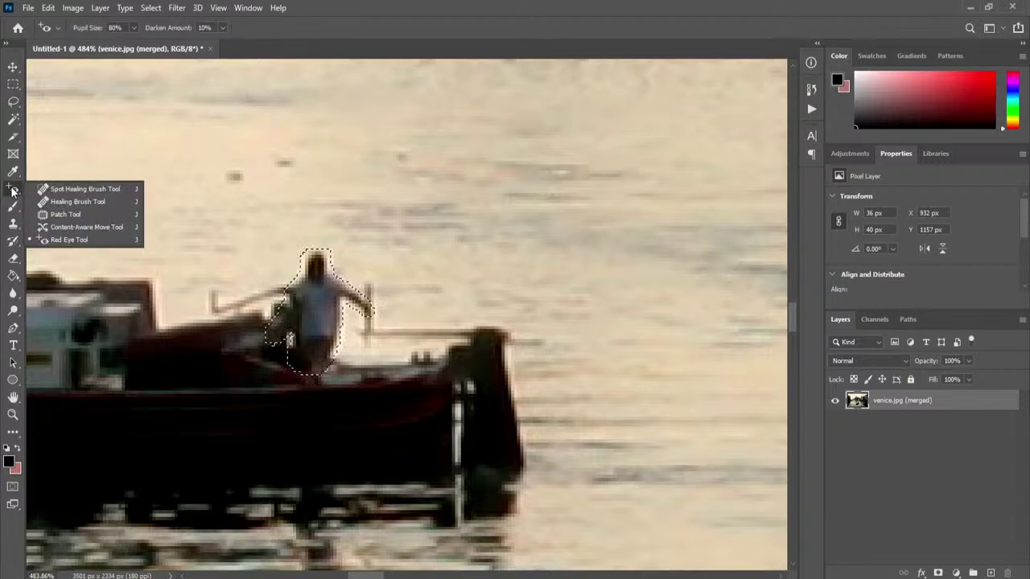
{"action": "left_click", "coordinate": [65, 227]}
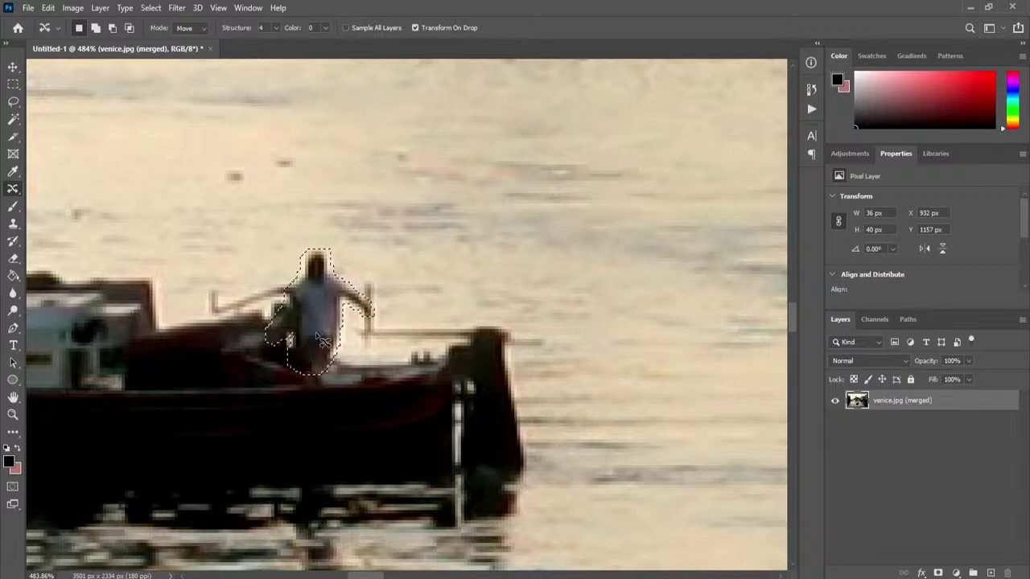
{"action": "left_click_drag", "start_coordinate": [314, 337], "coordinate": [681, 219]}
{"action": "left_click_drag", "start_coordinate": [596, 197], "coordinate": [191, 327]}
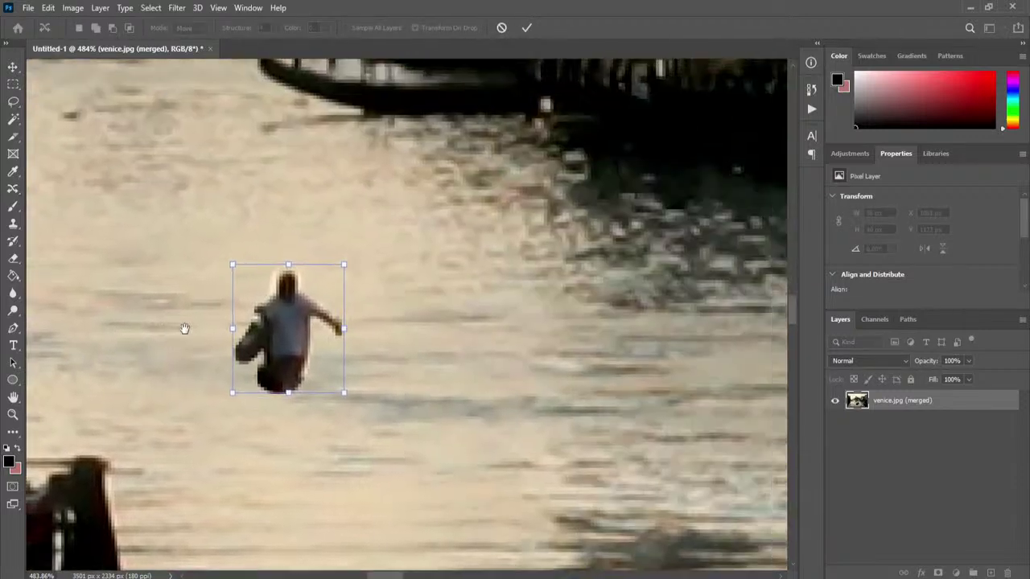
{"action": "left_click_drag", "start_coordinate": [230, 354], "coordinate": [615, 244]}
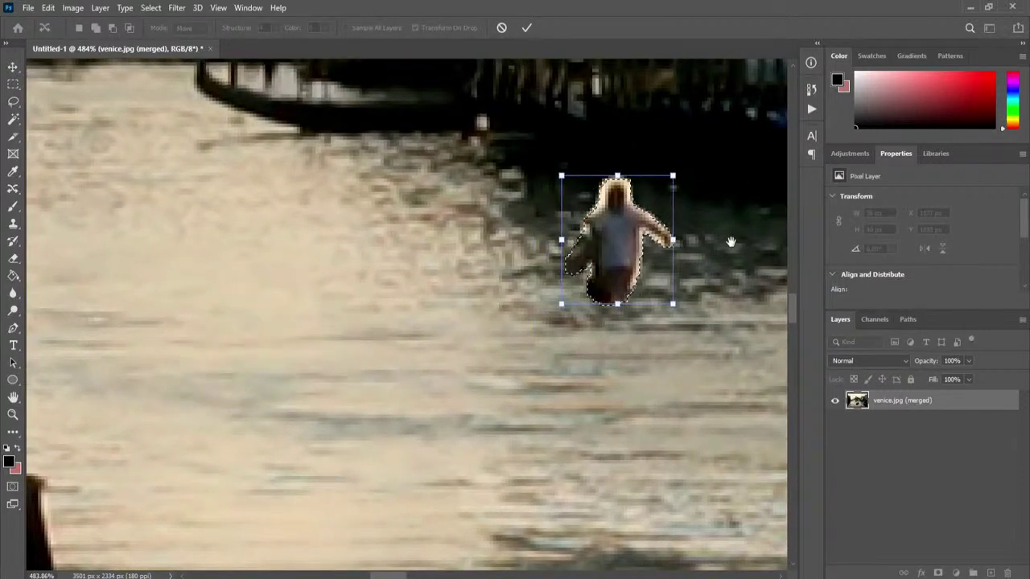
{"action": "left_click_drag", "start_coordinate": [730, 239], "coordinate": [274, 400]}
{"action": "left_click_drag", "start_coordinate": [166, 397], "coordinate": [624, 478]}
{"action": "left_click_drag", "start_coordinate": [736, 472], "coordinate": [440, 248]}
{"action": "left_click_drag", "start_coordinate": [326, 283], "coordinate": [478, 309]}
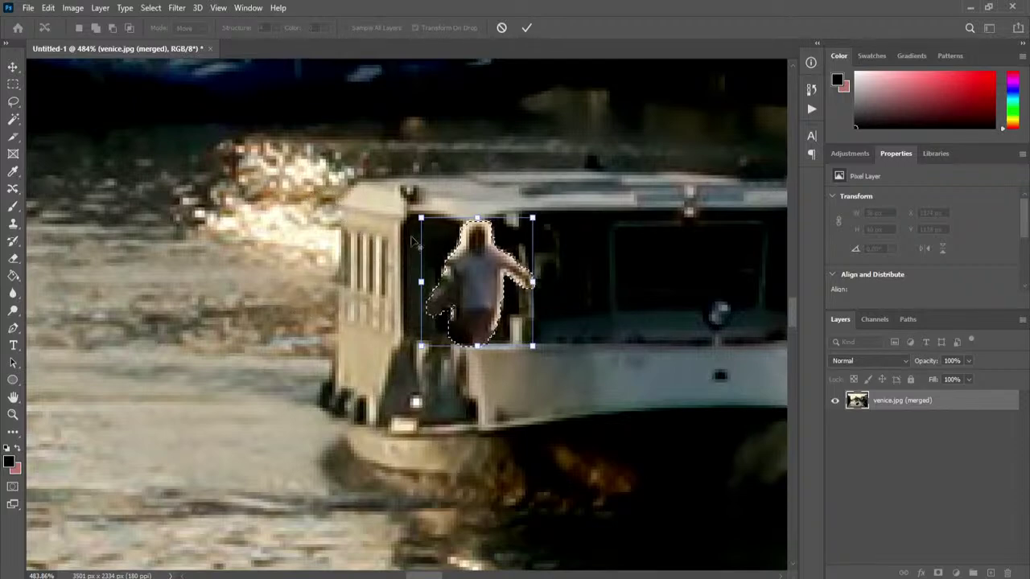
- Scale the moved man down to about 30 by 34 px within the cabin opening, apply the move and deselect
{"action": "scroll", "coordinate": [413, 241], "scroll_direction": "down", "scroll_amount": 10}
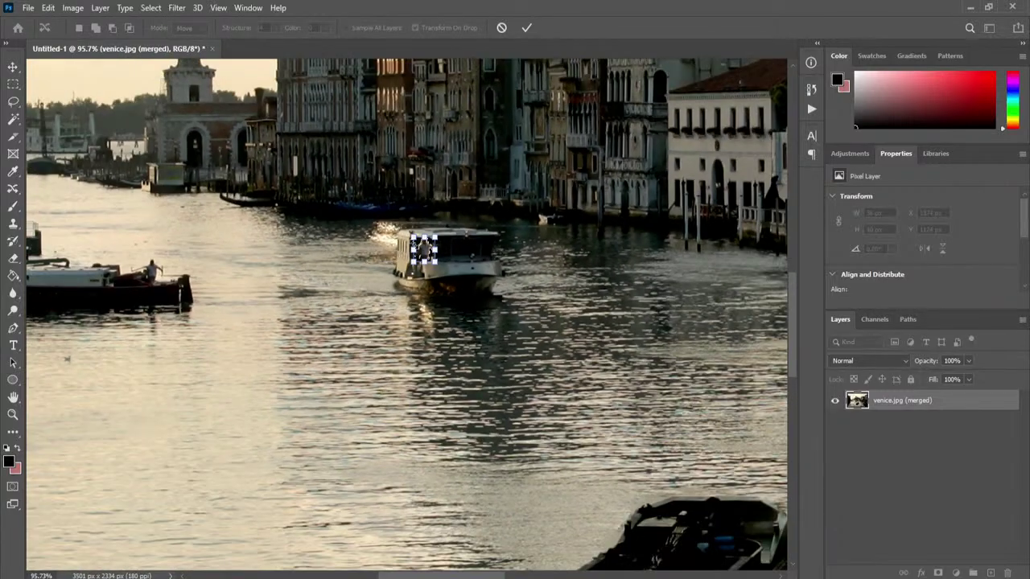
{"action": "left_click_drag", "start_coordinate": [445, 324], "coordinate": [567, 366]}
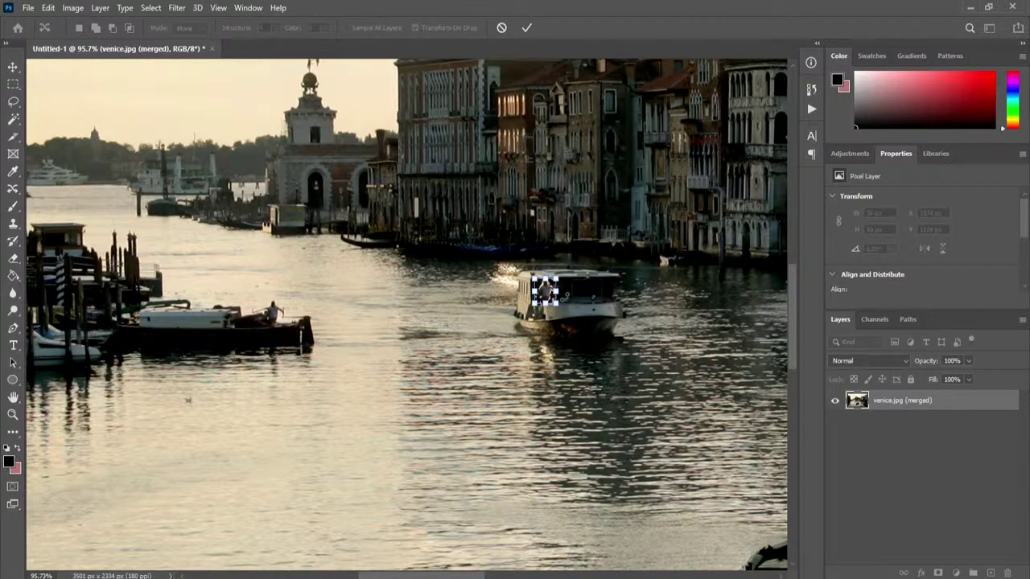
{"action": "scroll", "coordinate": [574, 296], "scroll_direction": "up", "scroll_amount": 10}
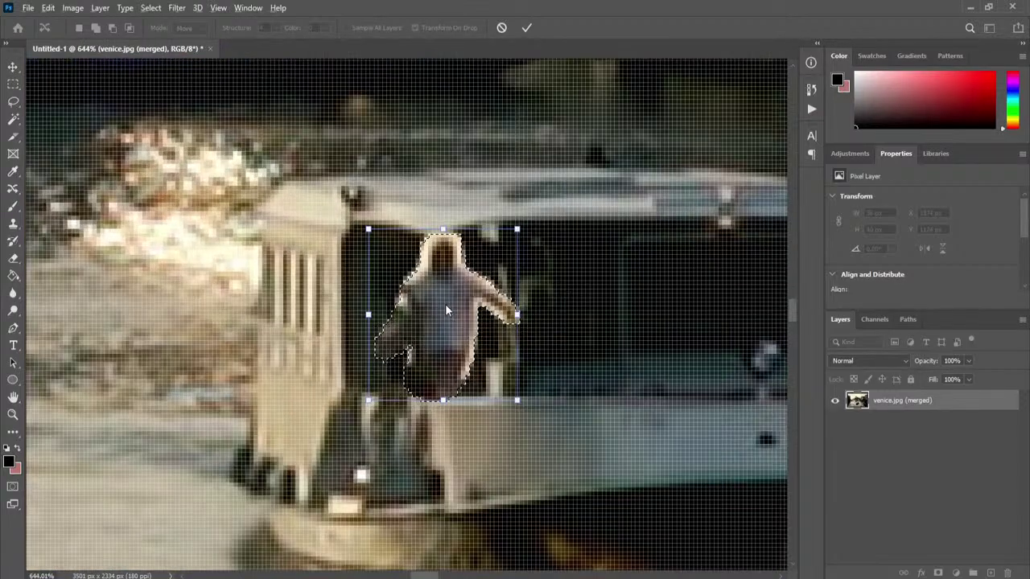
{"action": "scroll", "coordinate": [451, 305], "scroll_direction": "down", "scroll_amount": 4}
{"action": "left_click_drag", "start_coordinate": [495, 259], "coordinate": [481, 277]}
{"action": "left_click_drag", "start_coordinate": [447, 335], "coordinate": [451, 338]}
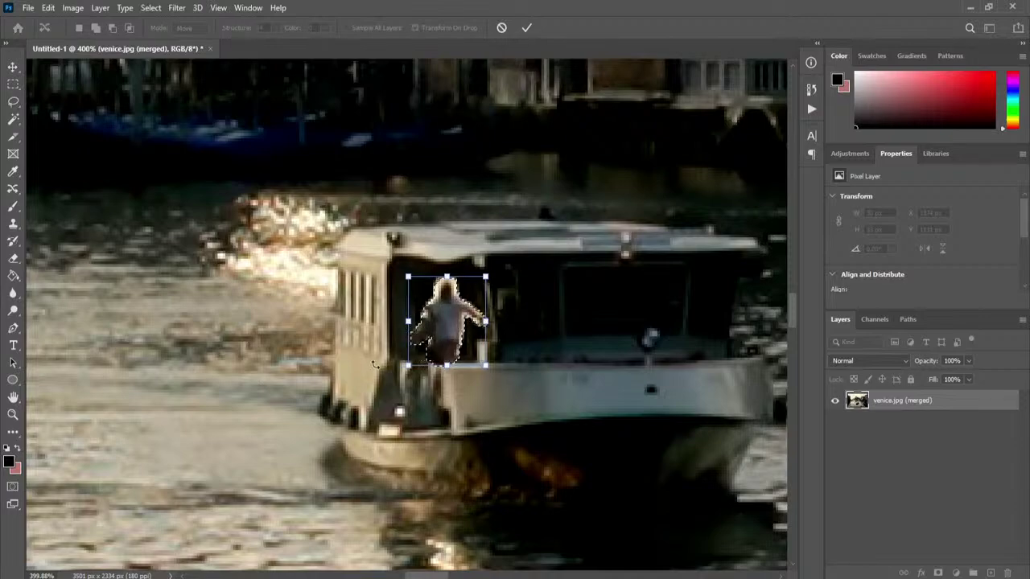
{"action": "scroll", "coordinate": [344, 347], "scroll_direction": "down", "scroll_amount": 5}
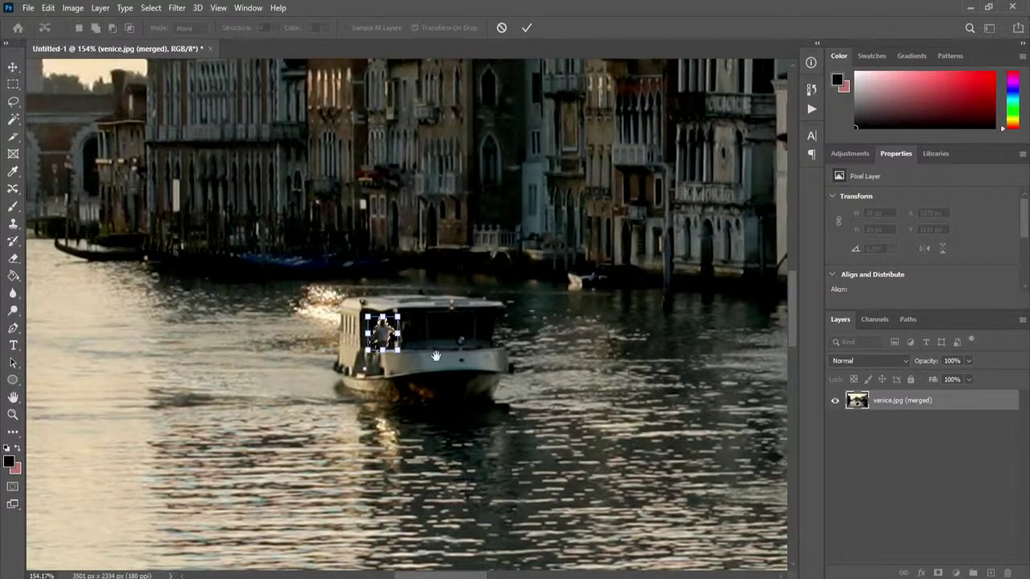
{"action": "left_click_drag", "start_coordinate": [241, 356], "coordinate": [433, 318]}
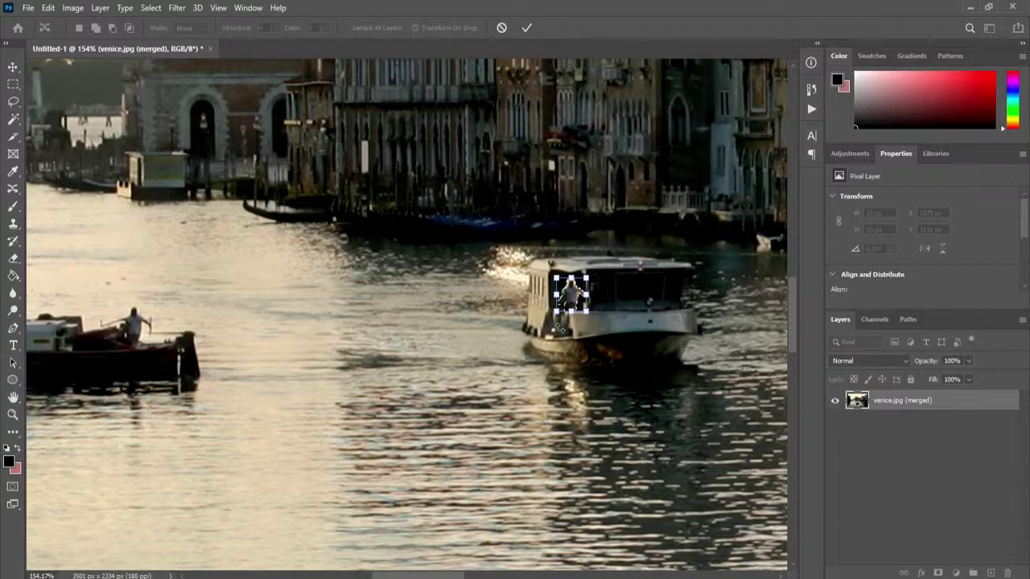
{"action": "left_click", "coordinate": [527, 29]}
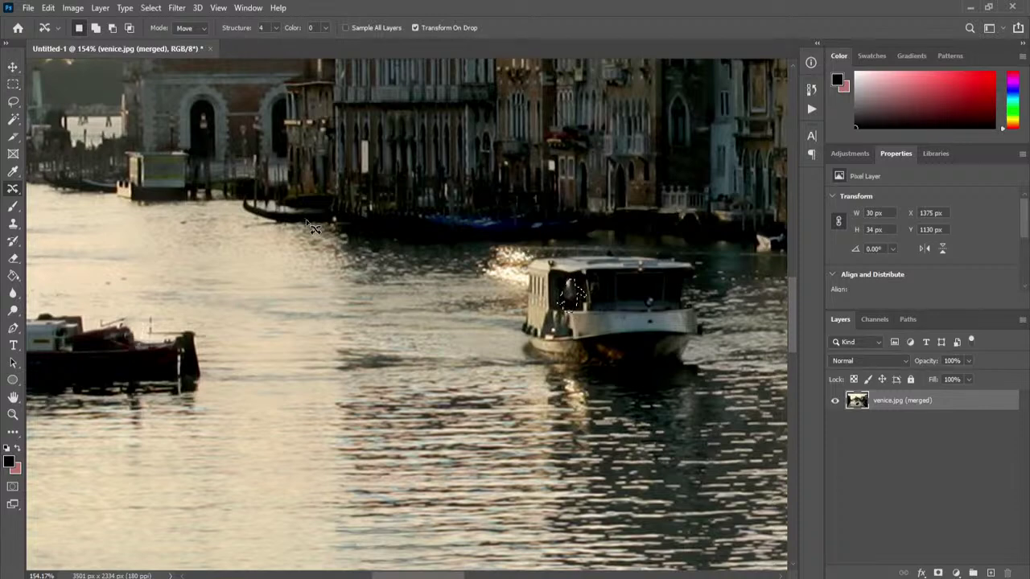
{"action": "key", "text": "ctrl+d"}
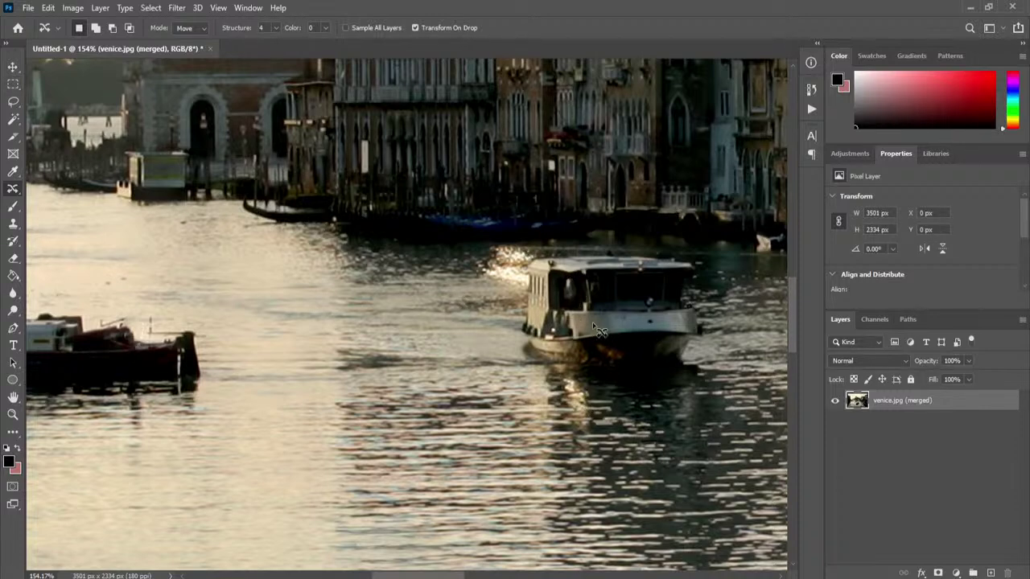
- Try Content-Aware Move again with the man at his original 36 by 40 px size on the ferry's front, and undo it
{"action": "left_click_drag", "start_coordinate": [585, 339], "coordinate": [171, 346]}
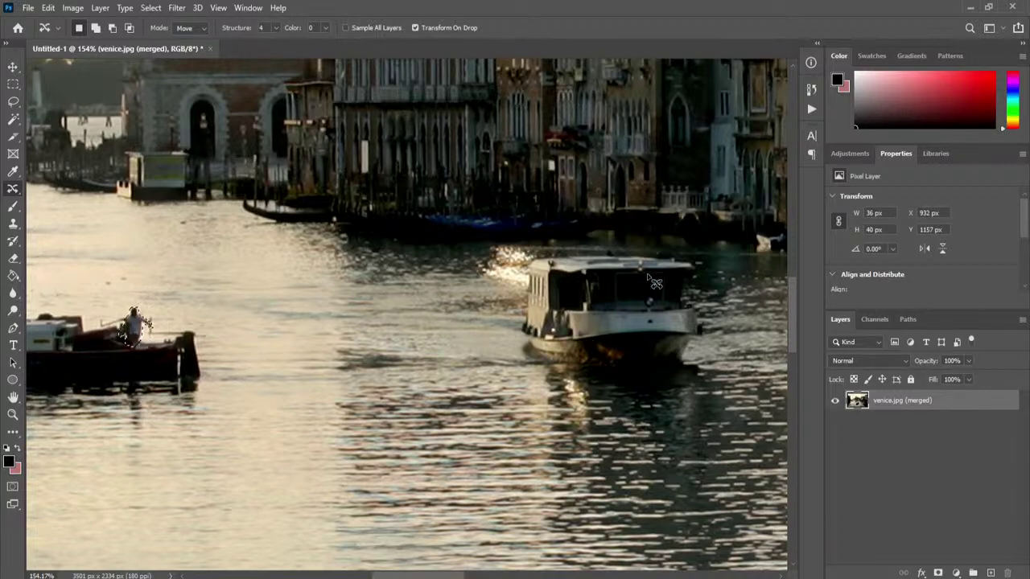
{"action": "left_click_drag", "start_coordinate": [130, 336], "coordinate": [573, 329]}
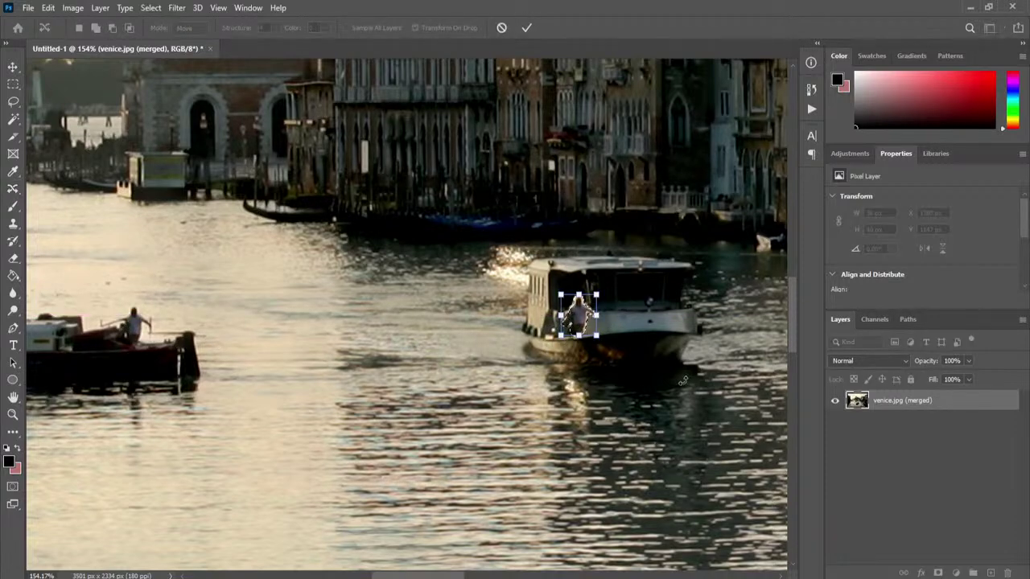
{"action": "left_click", "coordinate": [527, 28]}
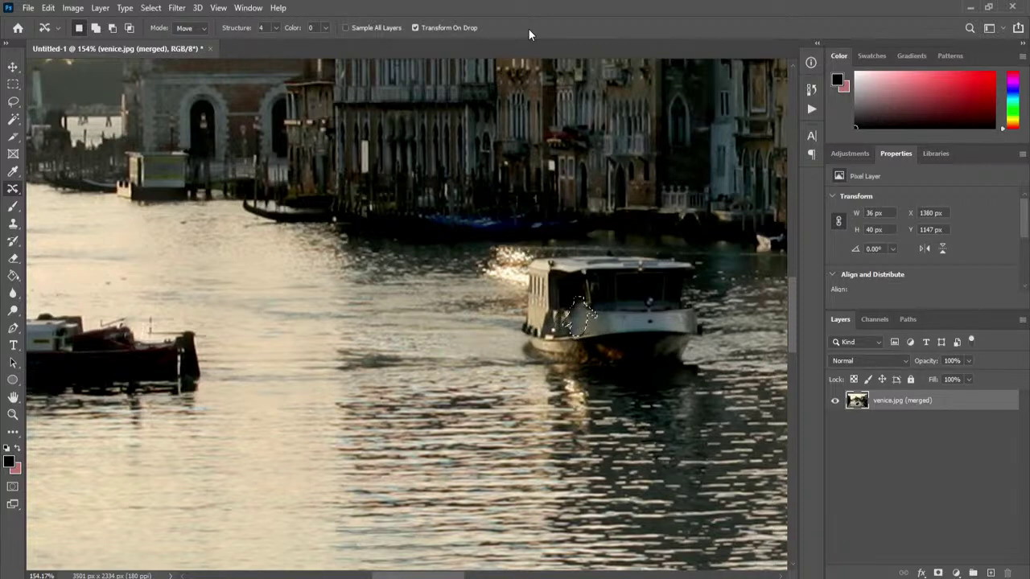
{"action": "key", "text": "ctrl+z"}
- Replace the selection around the man with a freehand Lasso outline about 184 by 128 px closely around the ferry
{"action": "left_click_drag", "start_coordinate": [272, 286], "coordinate": [345, 265]}
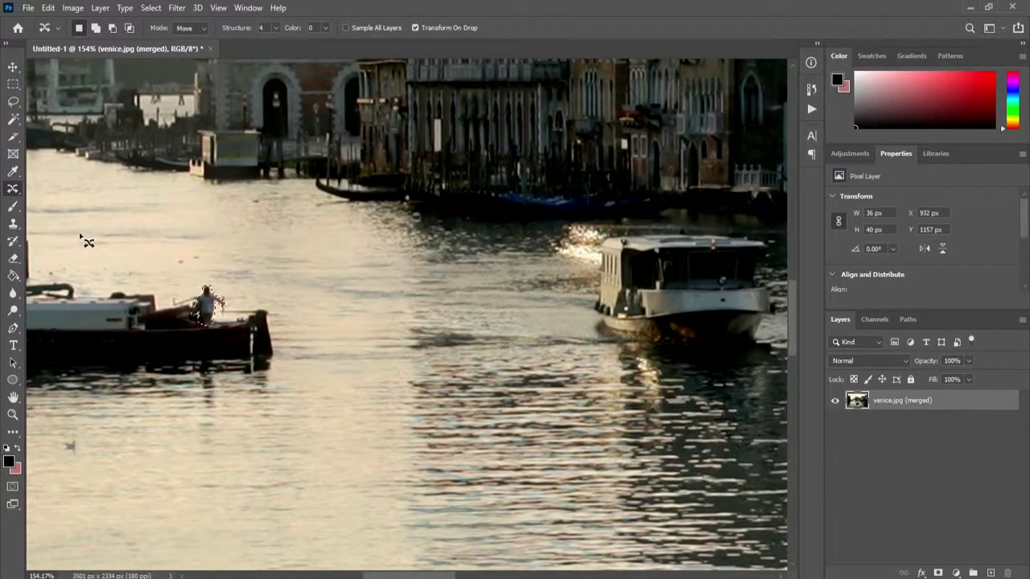
{"action": "left_click", "coordinate": [13, 84]}
{"action": "left_click", "coordinate": [537, 259]}
{"action": "left_click_drag", "start_coordinate": [652, 261], "coordinate": [548, 266]}
{"action": "left_click_drag", "start_coordinate": [96, 304], "coordinate": [197, 309]}
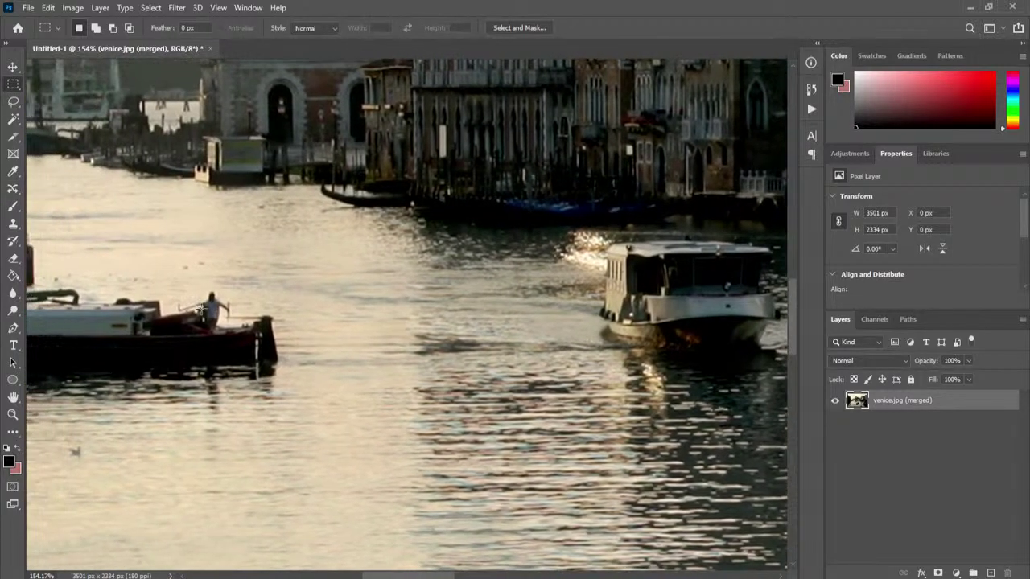
{"action": "left_click_drag", "start_coordinate": [629, 296], "coordinate": [397, 300]}
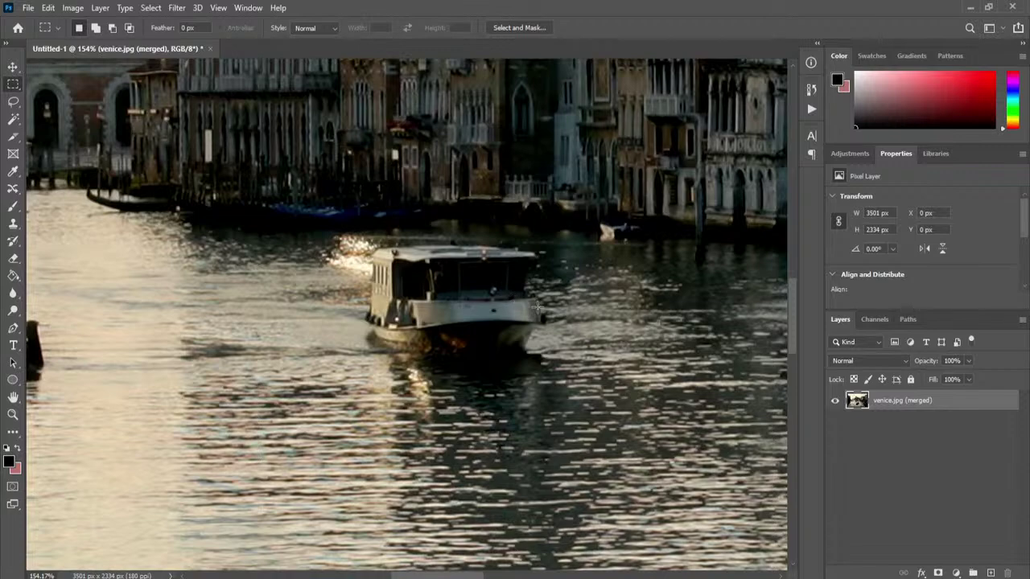
{"action": "scroll", "coordinate": [541, 307], "scroll_direction": "up", "scroll_amount": 2}
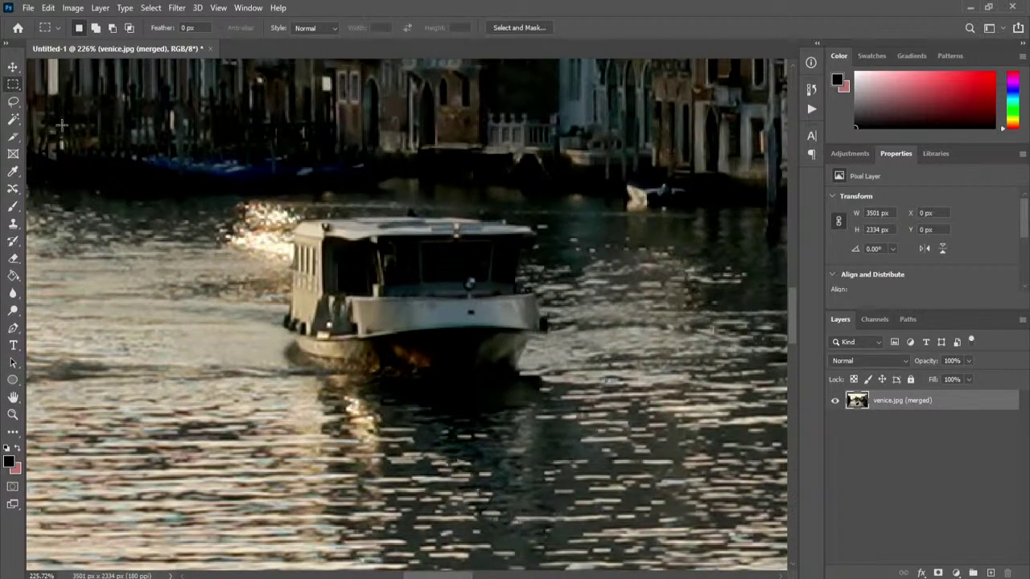
{"action": "left_click", "coordinate": [13, 102]}
{"action": "mouse_move", "coordinate": [288, 245]}
{"action": "left_mouse_down"}
{"action": "mouse_move", "coordinate": [280, 330]}
{"action": "mouse_move", "coordinate": [295, 360]}
{"action": "mouse_move", "coordinate": [328, 382]}
{"action": "mouse_move", "coordinate": [439, 402]}
{"action": "mouse_move", "coordinate": [505, 396]}
{"action": "mouse_move", "coordinate": [527, 372]}
{"action": "mouse_move", "coordinate": [542, 304]}
{"action": "mouse_move", "coordinate": [531, 286]}
{"action": "mouse_move", "coordinate": [536, 233]}
{"action": "mouse_move", "coordinate": [435, 215]}
{"action": "mouse_move", "coordinate": [322, 217]}
{"action": "mouse_move", "coordinate": [283, 233]}
{"action": "mouse_move", "coordinate": [288, 255]}
{"action": "left_mouse_up"}
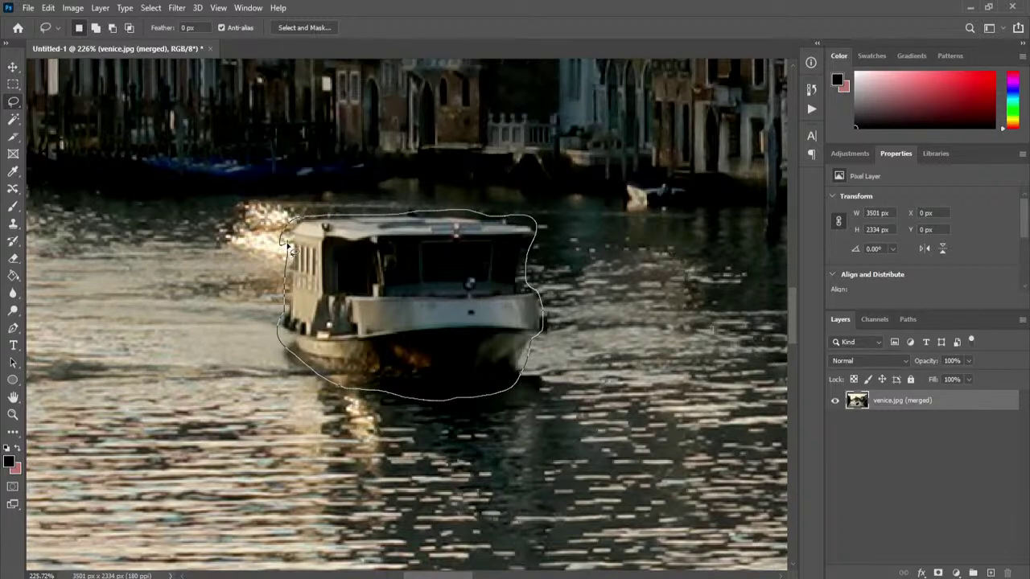
- Relocate the ferry with Content-Aware Move to the water behind the moored boat, scaled to about 111 by 77 px, and deselect
{"action": "left_click", "coordinate": [14, 190]}
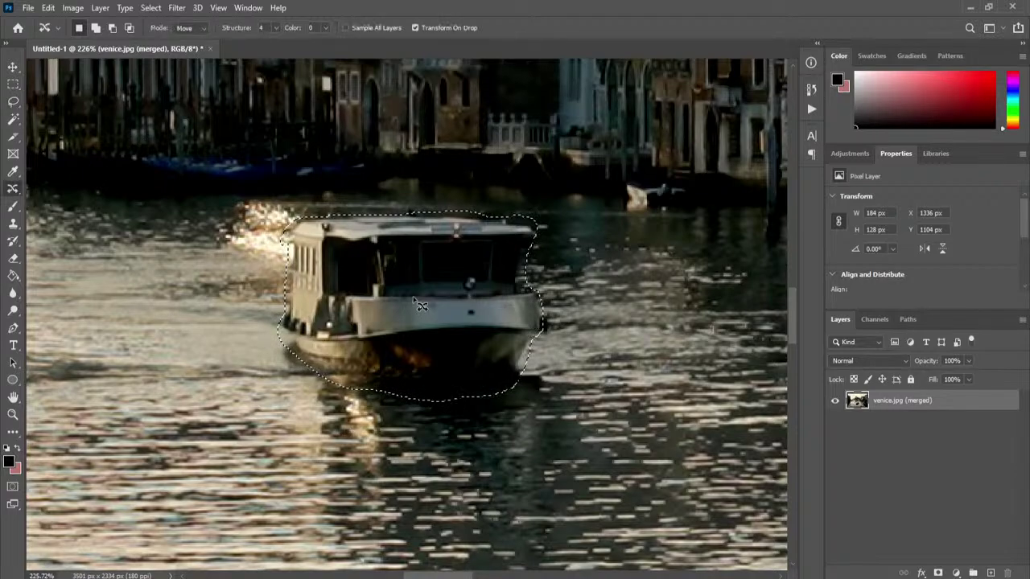
{"action": "scroll", "coordinate": [374, 283], "scroll_direction": "down", "scroll_amount": 6}
{"action": "left_click_drag", "start_coordinate": [374, 284], "coordinate": [325, 272]}
{"action": "left_click_drag", "start_coordinate": [309, 257], "coordinate": [362, 282]}
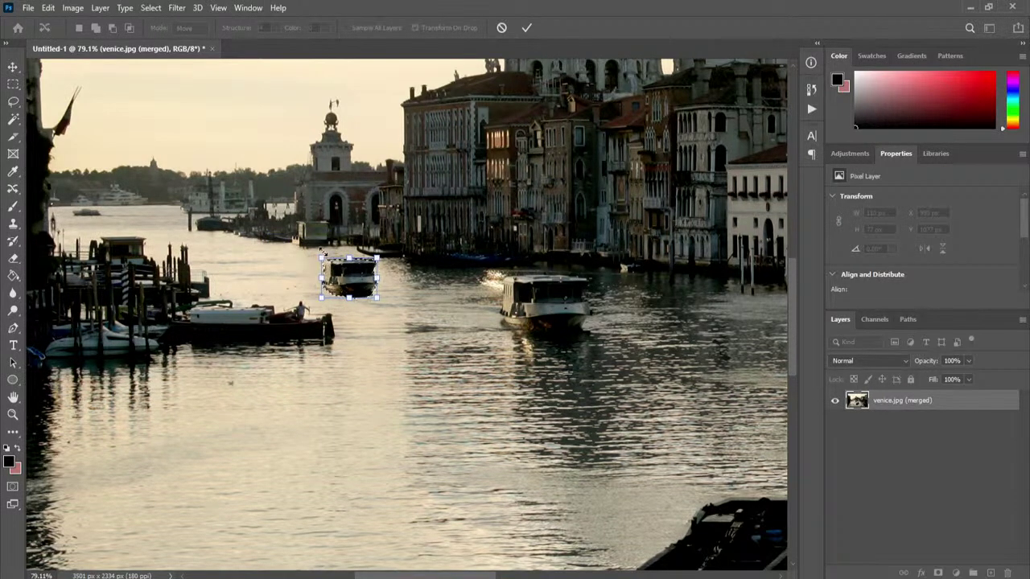
{"action": "left_click", "coordinate": [527, 29]}
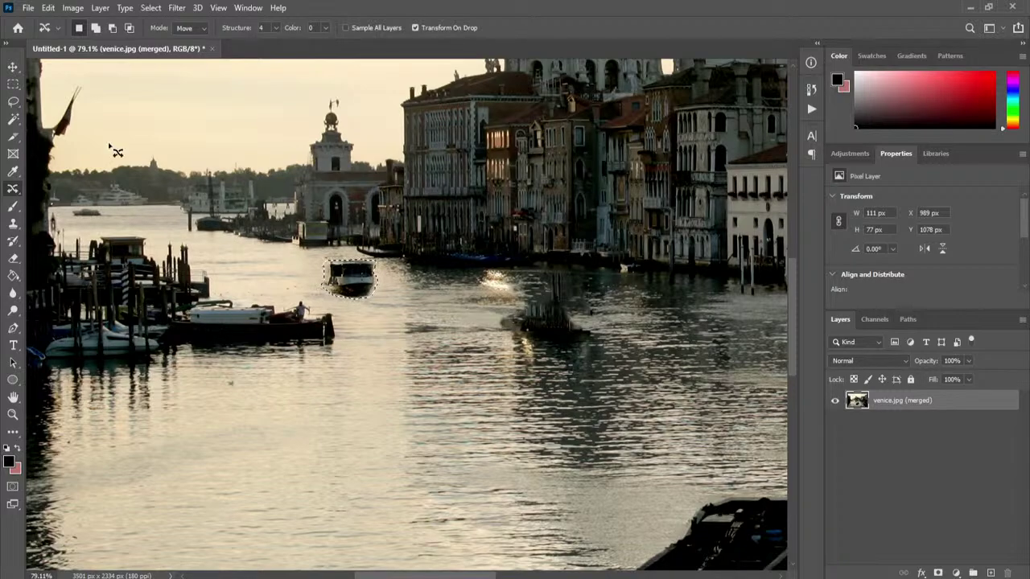
{"action": "left_click", "coordinate": [12, 84]}
{"action": "left_click", "coordinate": [204, 165]}
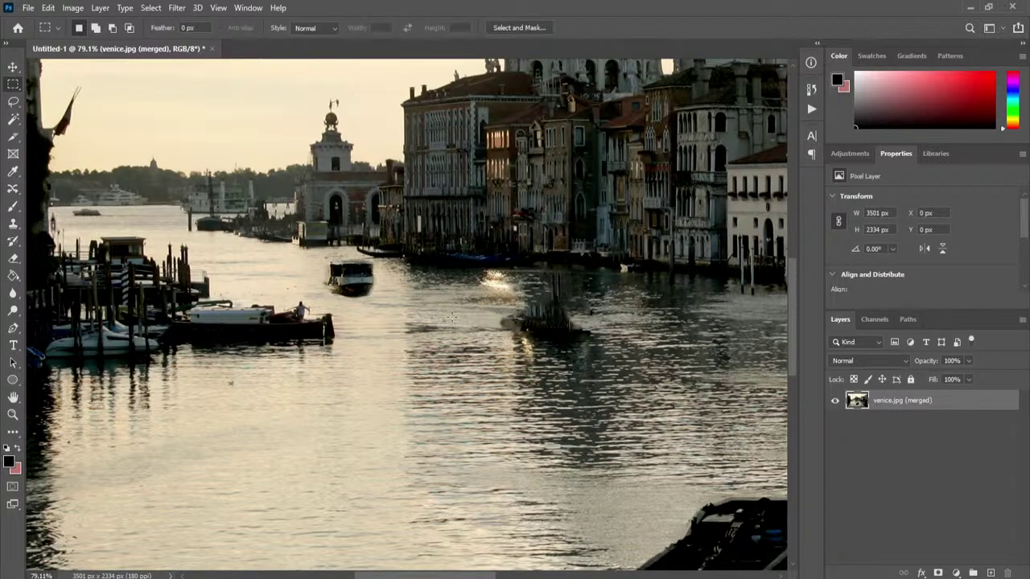
- Inspect the relocated ferry and the filled water area, and undo the deselection and the Content-Aware Move
{"action": "scroll", "coordinate": [451, 316], "scroll_direction": "down", "scroll_amount": 5}
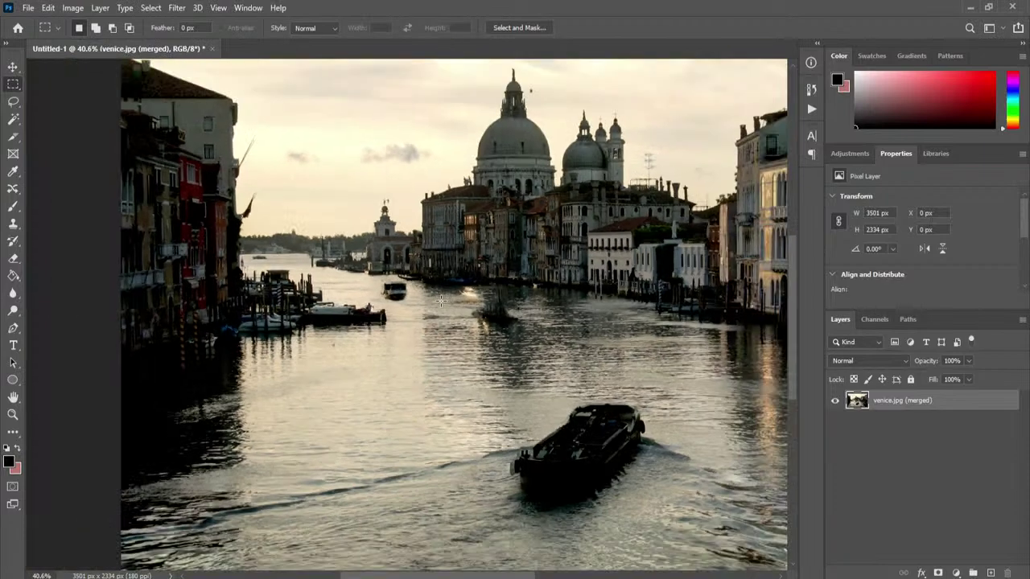
{"action": "left_click_drag", "start_coordinate": [585, 344], "coordinate": [483, 287]}
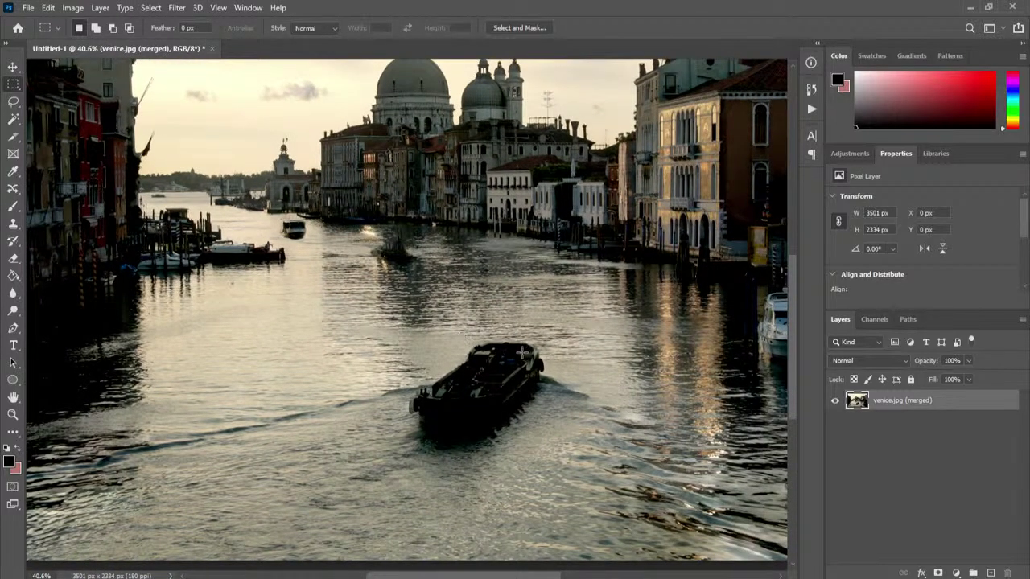
{"action": "left_click_drag", "start_coordinate": [606, 333], "coordinate": [638, 322]}
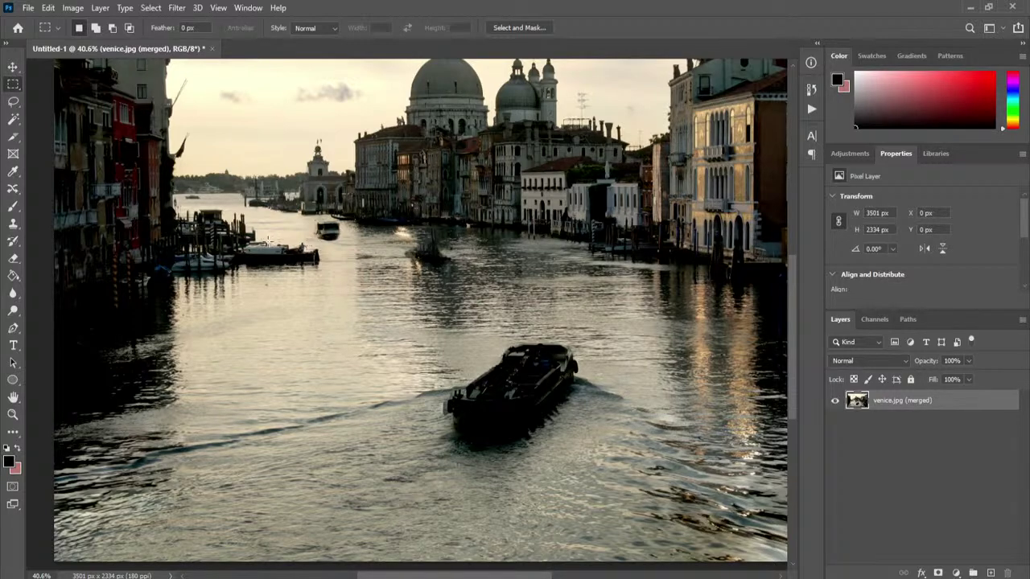
{"action": "scroll", "coordinate": [249, 240], "scroll_direction": "up", "scroll_amount": 5}
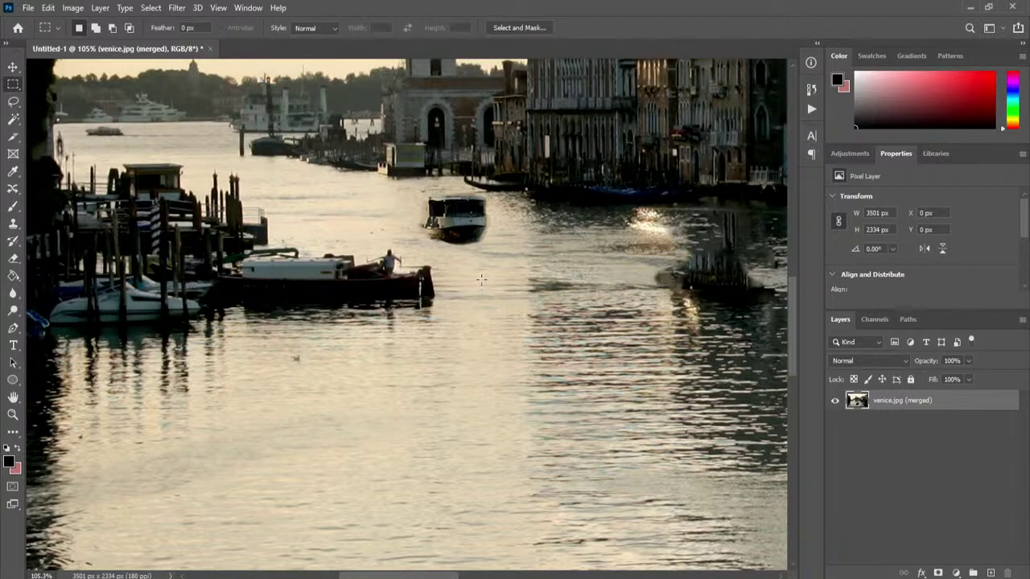
{"action": "scroll", "coordinate": [498, 278], "scroll_direction": "right", "scroll_amount": 3}
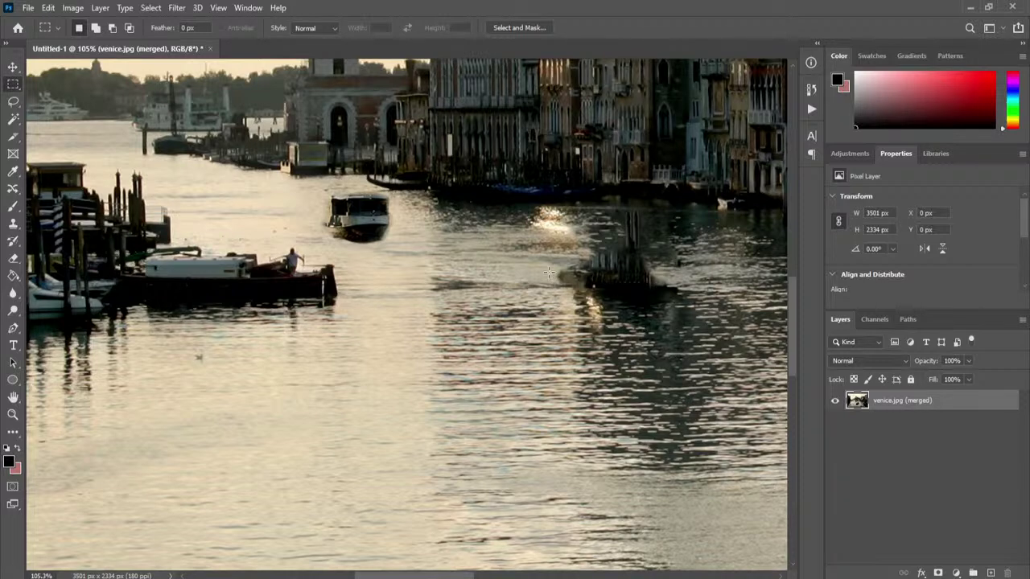
{"action": "key", "text": "ctrl+z"}
{"action": "key", "text": "ctrl+z"}
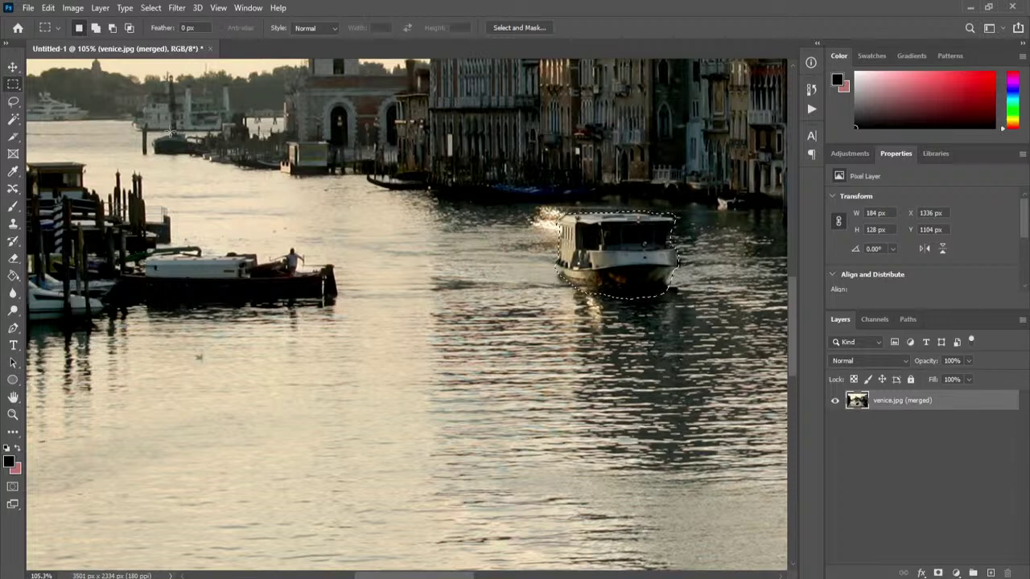
- Draw a loose Lasso selection about 494 by 363 px around the ferry, including its wake and reflection
{"action": "key", "text": "l"}
{"action": "left_click", "coordinate": [606, 216]}
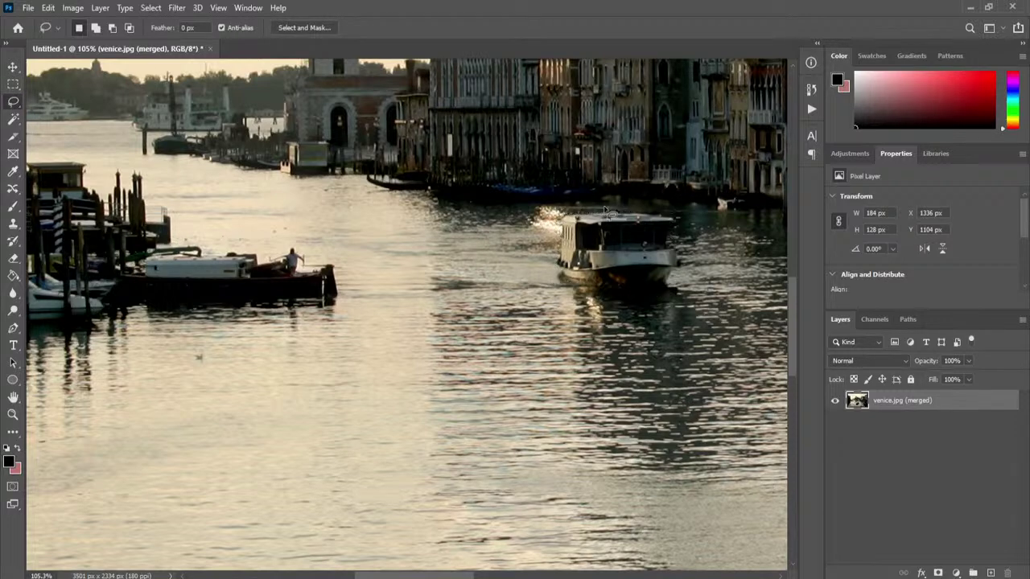
{"action": "mouse_move", "coordinate": [561, 228]}
{"action": "left_mouse_down"}
{"action": "mouse_move", "coordinate": [556, 278]}
{"action": "mouse_move", "coordinate": [435, 285]}
{"action": "mouse_move", "coordinate": [465, 326]}
{"action": "mouse_move", "coordinate": [547, 325]}
{"action": "mouse_move", "coordinate": [584, 348]}
{"action": "mouse_move", "coordinate": [636, 451]}
{"action": "mouse_move", "coordinate": [760, 370]}
{"action": "mouse_move", "coordinate": [763, 344]}
{"action": "mouse_move", "coordinate": [682, 291]}
{"action": "mouse_move", "coordinate": [682, 237]}
{"action": "mouse_move", "coordinate": [656, 216]}
{"action": "mouse_move", "coordinate": [563, 217]}
{"action": "left_mouse_up"}
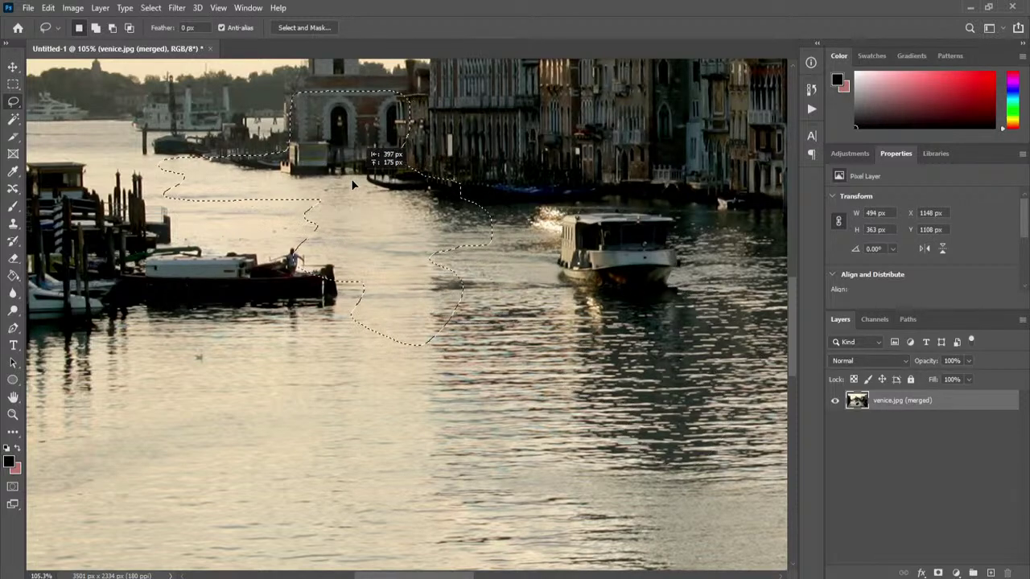
- Relocate the ferry, wake and reflection with Content-Aware Move to the distant channel beyond the moored boat, scaled to about 203 by 150 px
{"action": "left_click", "coordinate": [12, 190]}
{"action": "mouse_move", "coordinate": [603, 267]}
{"action": "left_mouse_down"}
{"action": "mouse_move", "coordinate": [514, 260]}
{"action": "mouse_move", "coordinate": [294, 166]}
{"action": "mouse_move", "coordinate": [330, 166]}
{"action": "left_mouse_up"}
{"action": "left_click_drag", "start_coordinate": [481, 362], "coordinate": [282, 211]}
{"action": "left_click_drag", "start_coordinate": [251, 176], "coordinate": [267, 217]}
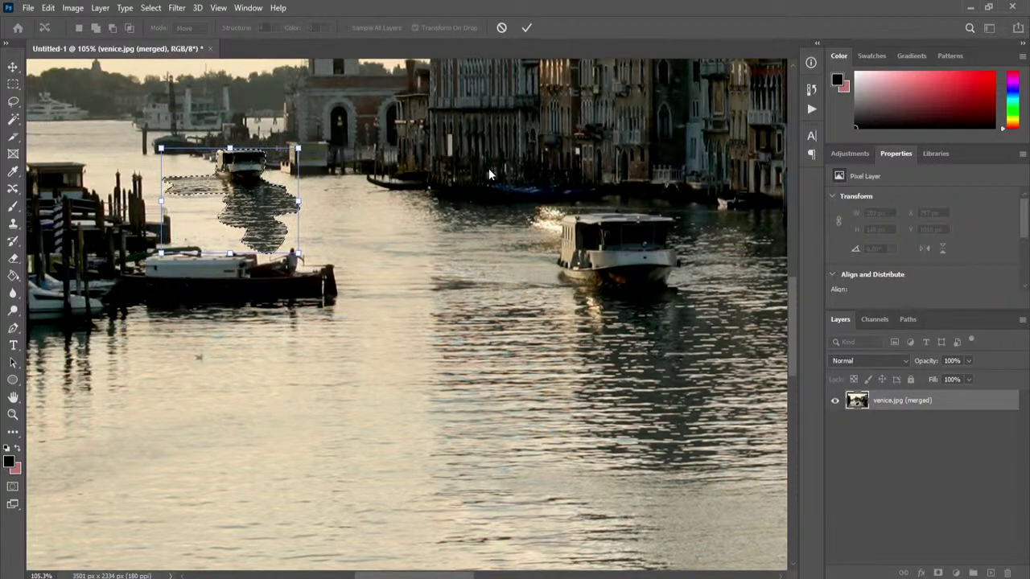
{"action": "left_click", "coordinate": [527, 31]}
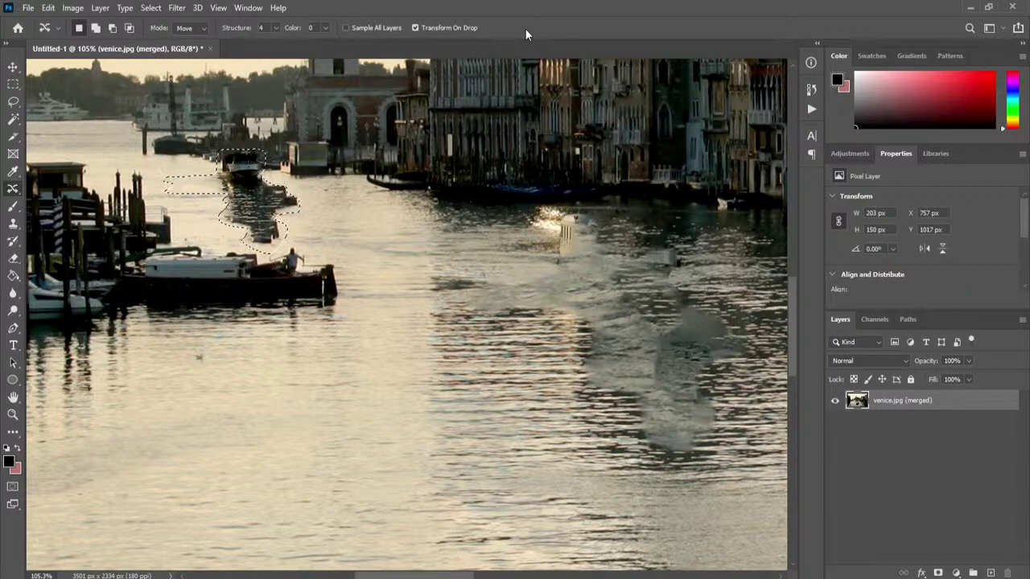
- Deselect the relocated ferry, then close the Venice document without saving its changes
{"action": "left_click", "coordinate": [16, 85]}
{"action": "left_click", "coordinate": [354, 175]}
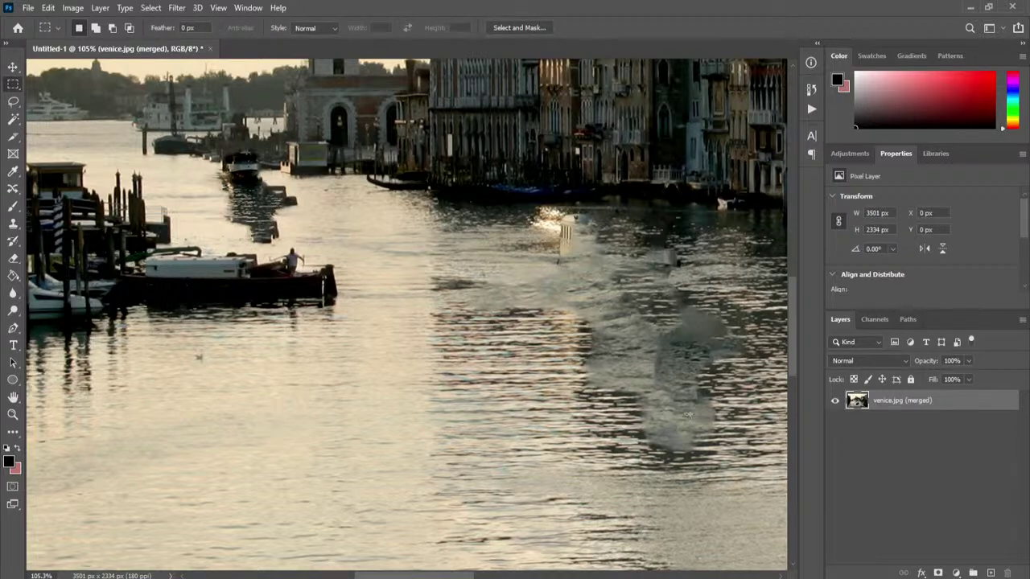
{"action": "scroll", "coordinate": [417, 234], "scroll_direction": "down", "scroll_amount": 5}
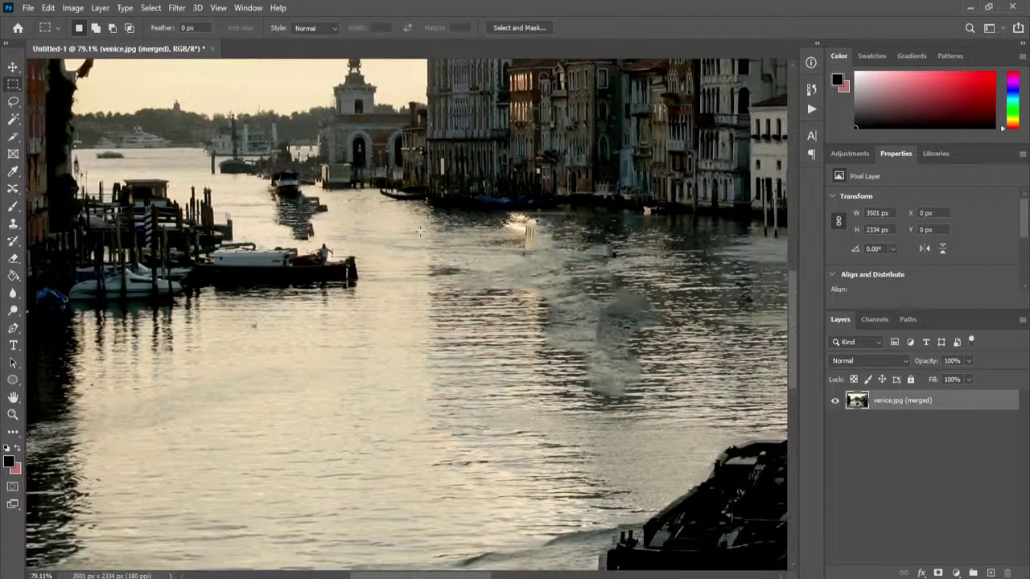
{"action": "scroll", "coordinate": [435, 234], "scroll_direction": "up", "scroll_amount": 3}
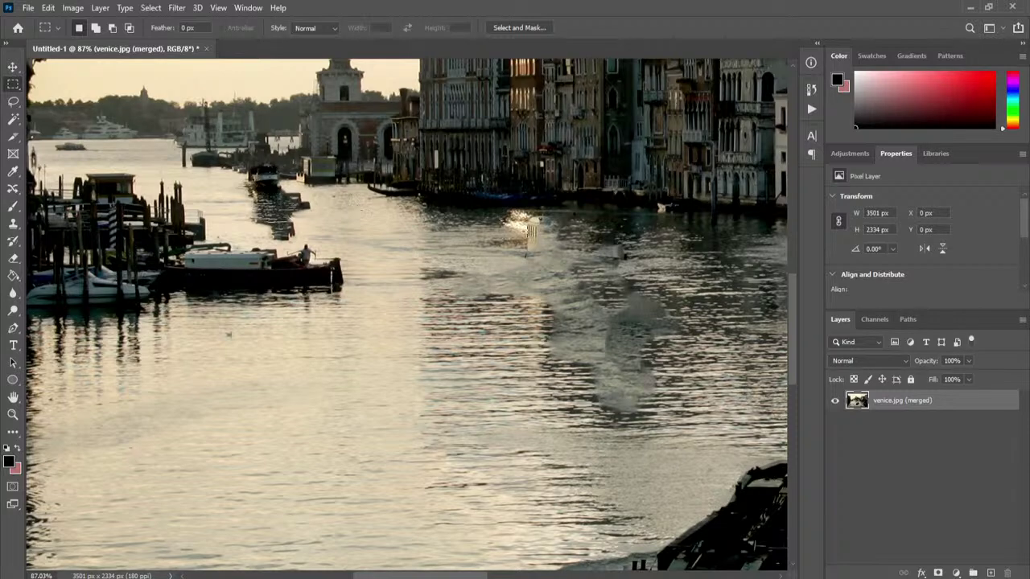
{"action": "left_click", "coordinate": [206, 50]}
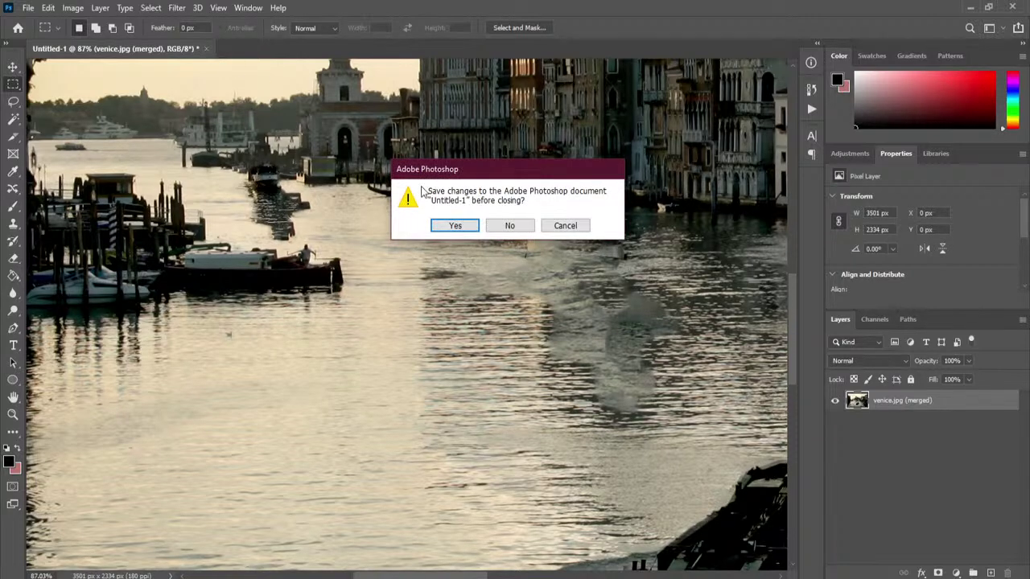
{"action": "left_click", "coordinate": [512, 226]}
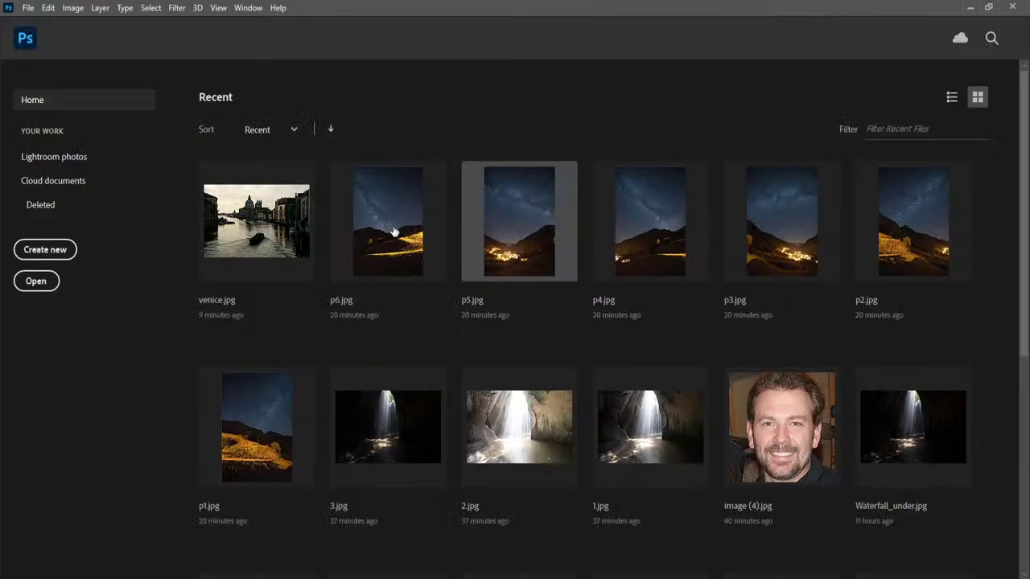
- Open caf.jpg from the my sample images folder
{"action": "left_click", "coordinate": [35, 280]}
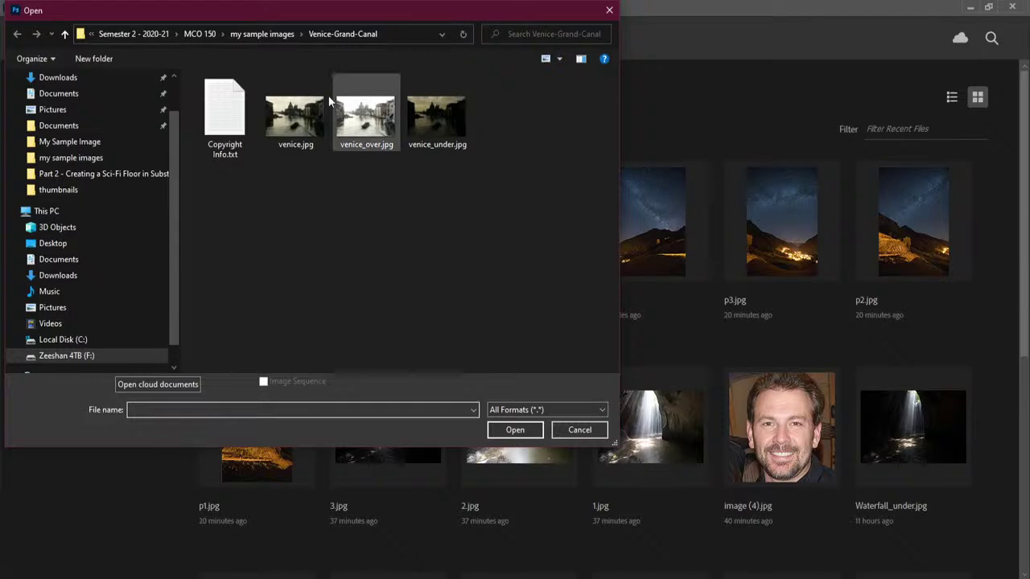
{"action": "left_click", "coordinate": [268, 33]}
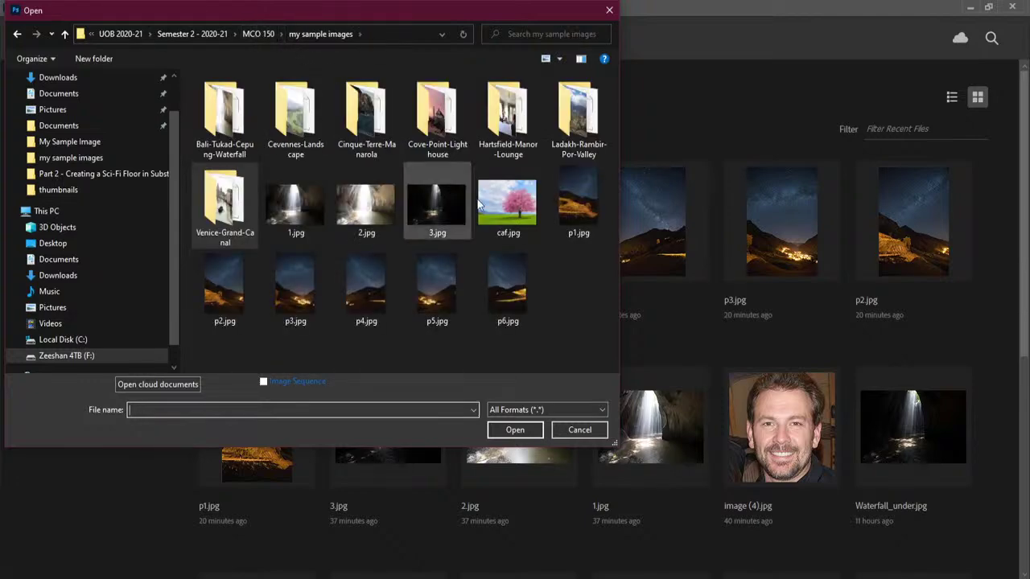
{"action": "left_click", "coordinate": [506, 203]}
{"action": "left_click", "coordinate": [515, 429]}
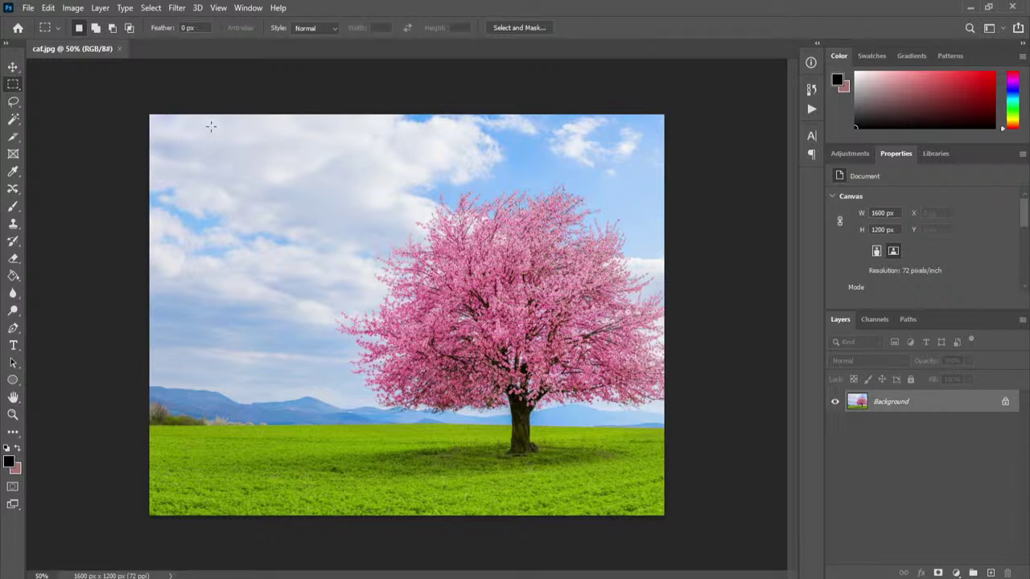
{"action": "left_click", "coordinate": [73, 9]}
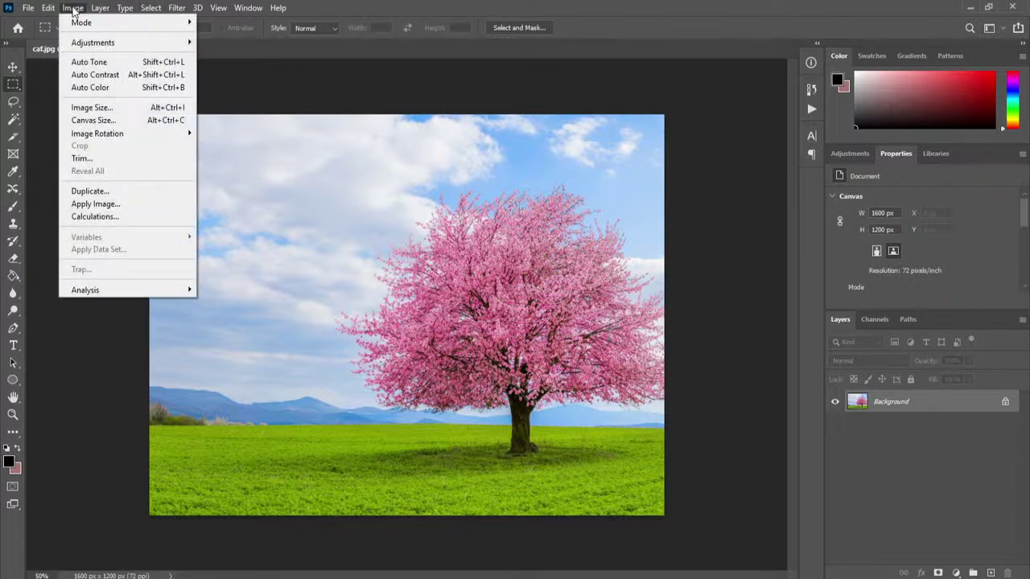
{"action": "left_click", "coordinate": [127, 113]}
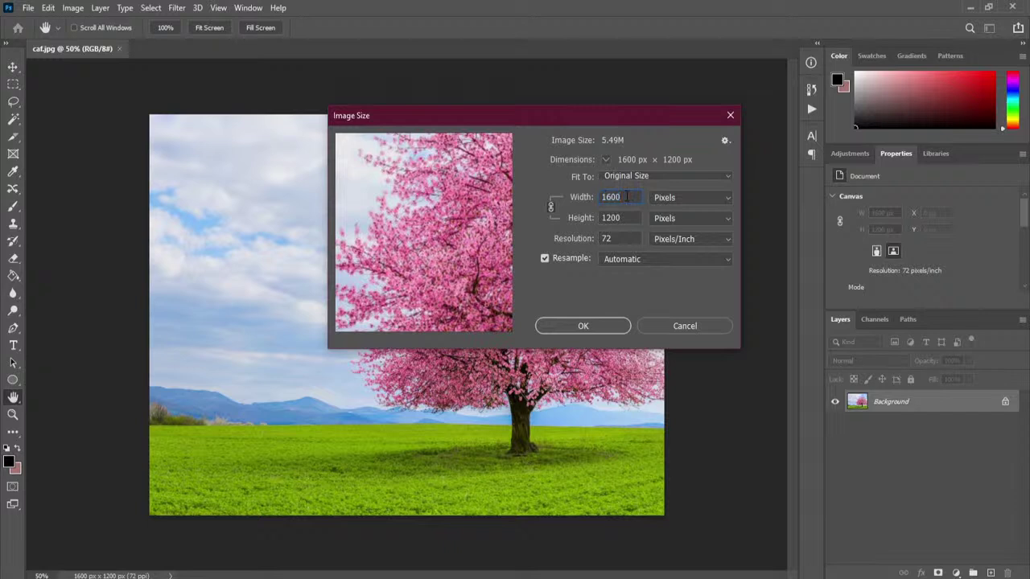
{"action": "type", "text": "200"}
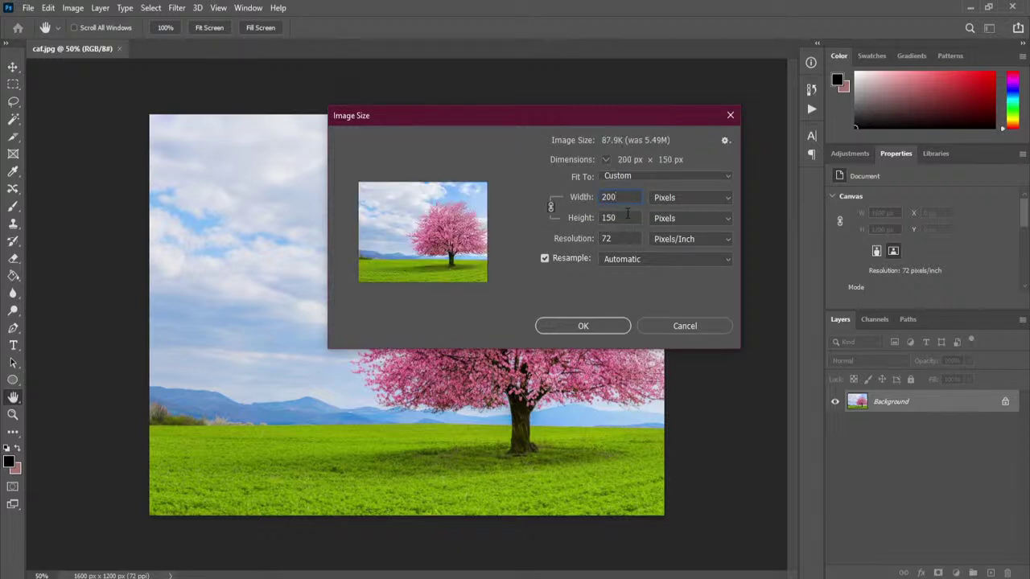
{"action": "left_click", "coordinate": [668, 328]}
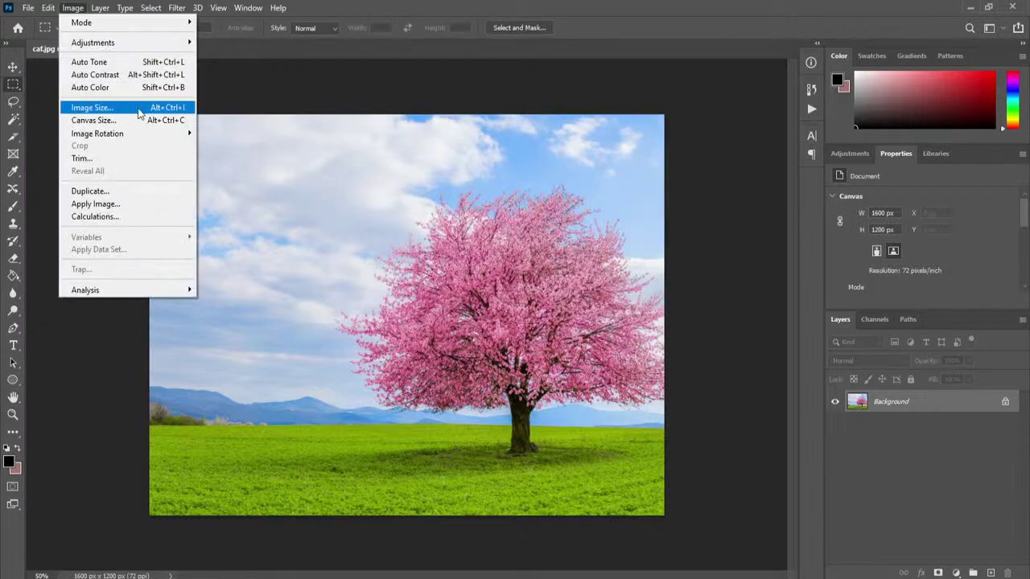
- Resize the tree image to 2000 by 1200 px with unlinked proportions, previewing it at 25%, and undo the resize
{"action": "left_click", "coordinate": [90, 107]}
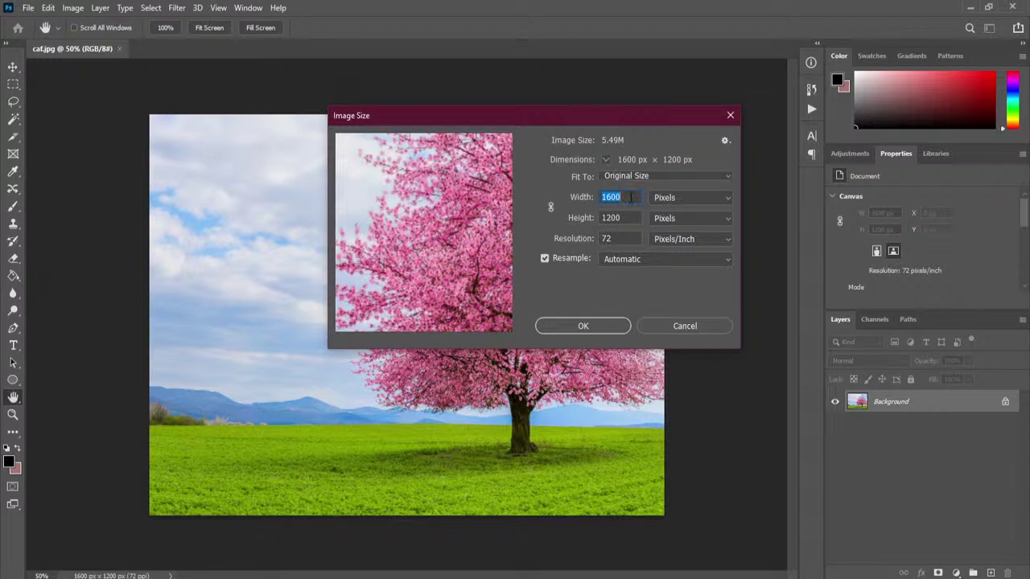
{"action": "type", "text": "2000"}
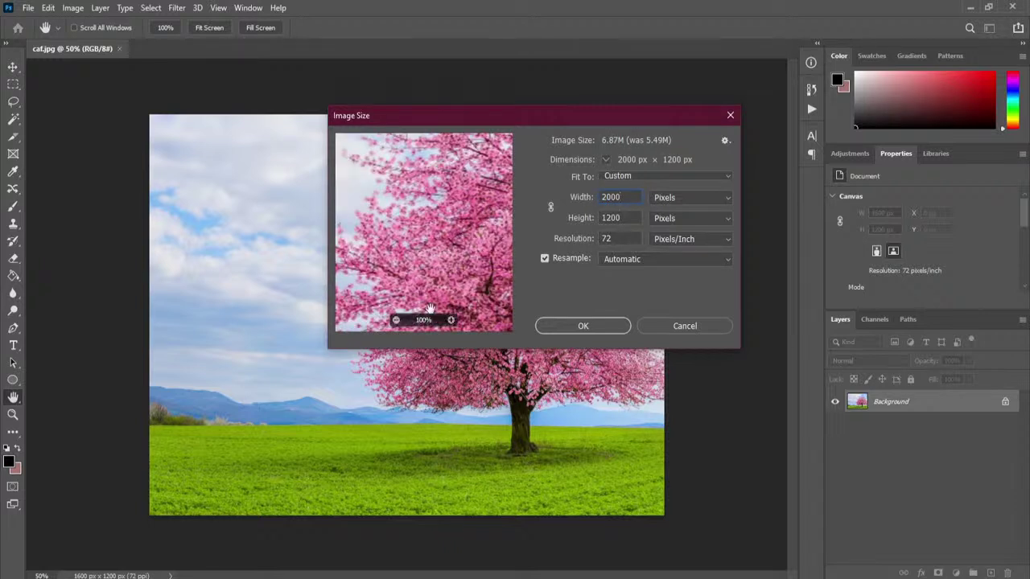
{"action": "left_click", "coordinate": [396, 320]}
{"action": "left_click", "coordinate": [396, 320]}
{"action": "left_click", "coordinate": [396, 320]}
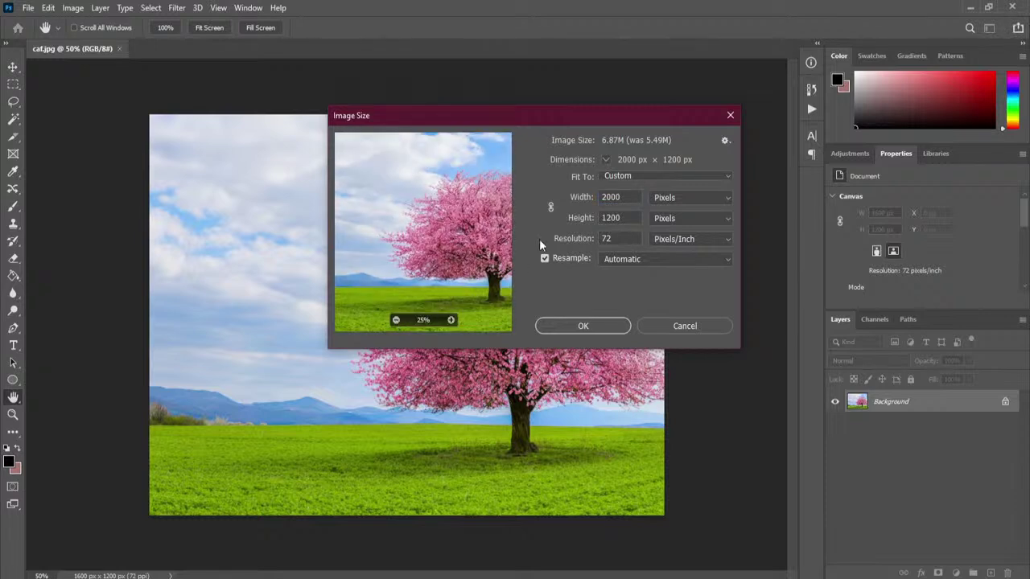
{"action": "left_click", "coordinate": [582, 326]}
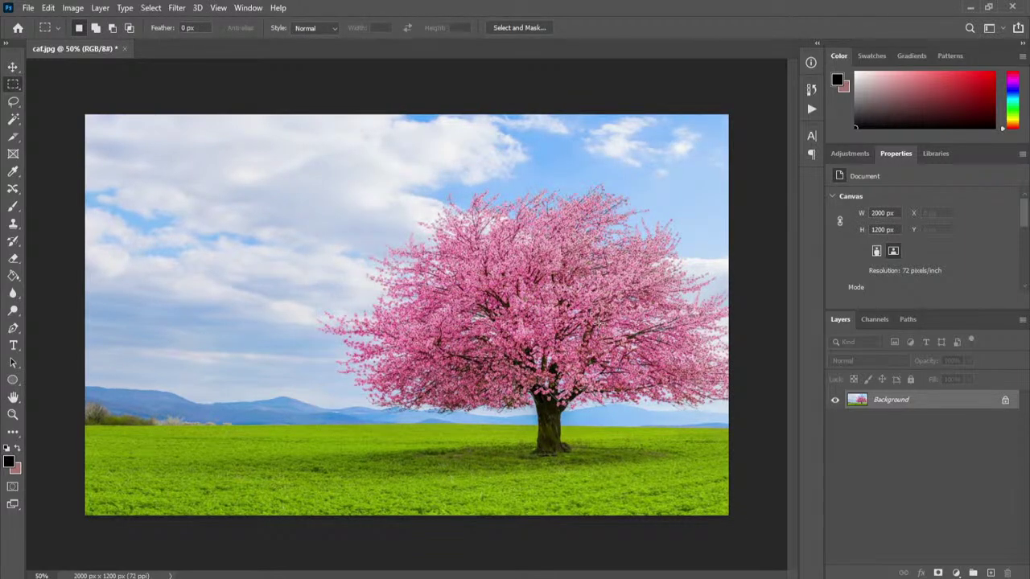
{"action": "key", "text": "ctrl+z"}
- Stretch the tree image to 4000 px wide at 1200 px high using Image Size, and undo the change
{"action": "left_click", "coordinate": [74, 9]}
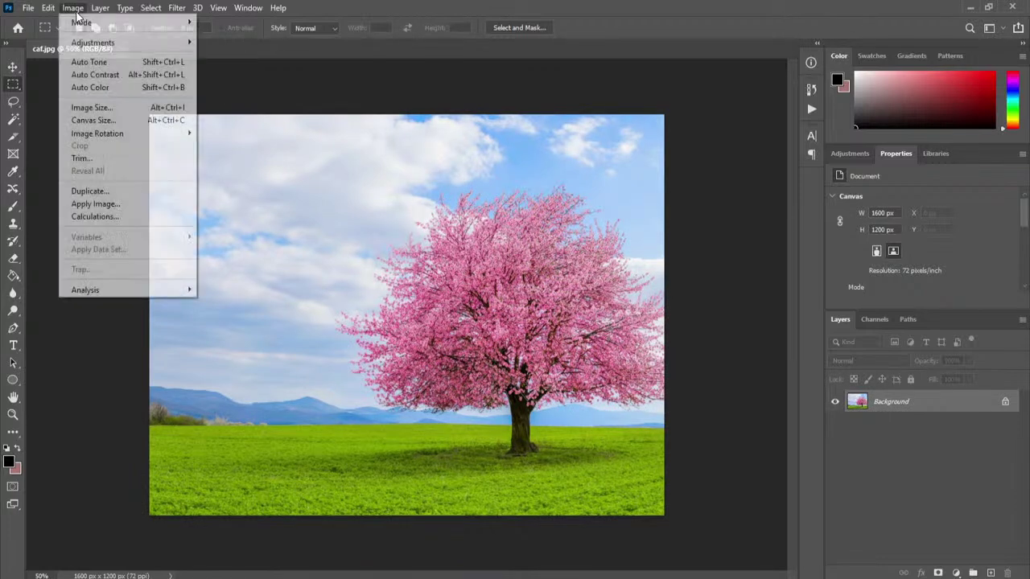
{"action": "left_click", "coordinate": [120, 109]}
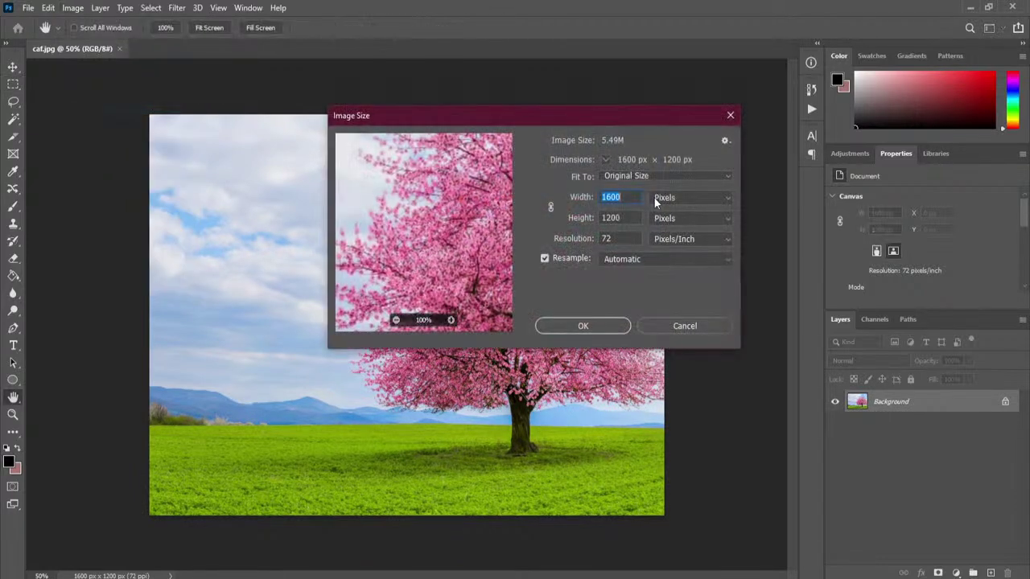
{"action": "type", "text": "4000"}
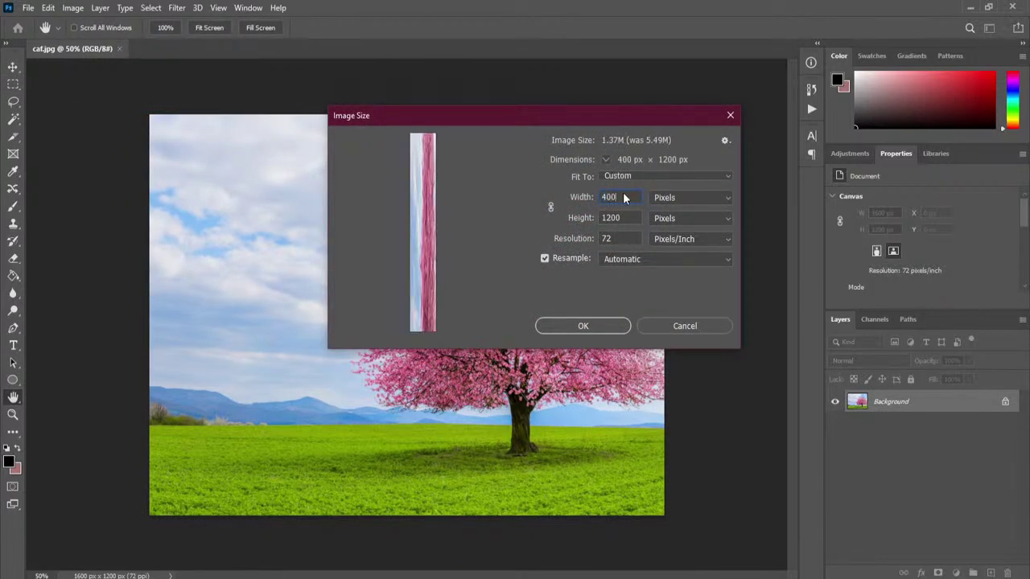
{"action": "left_click", "coordinate": [582, 326]}
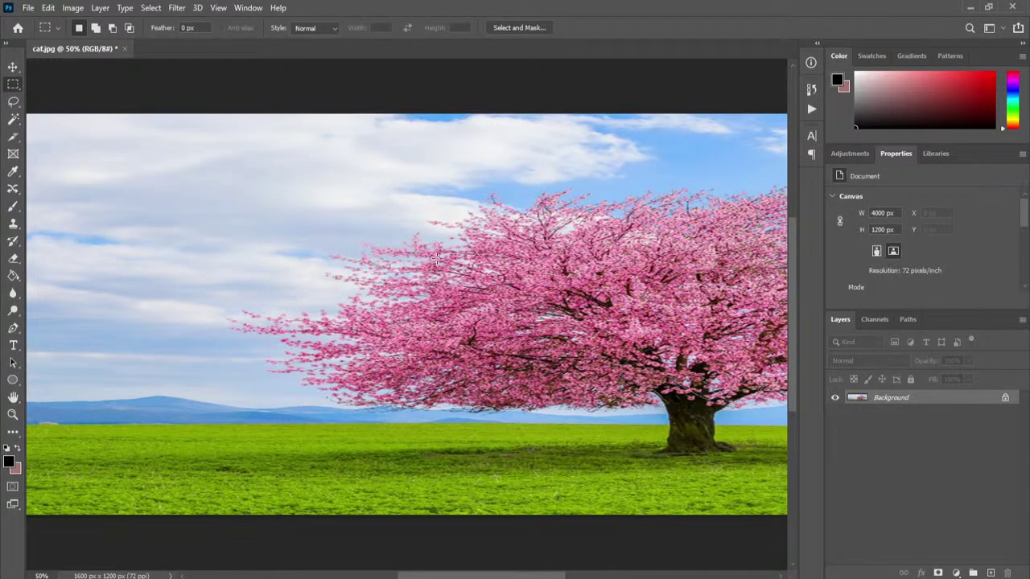
{"action": "key", "text": "ctrl+0"}
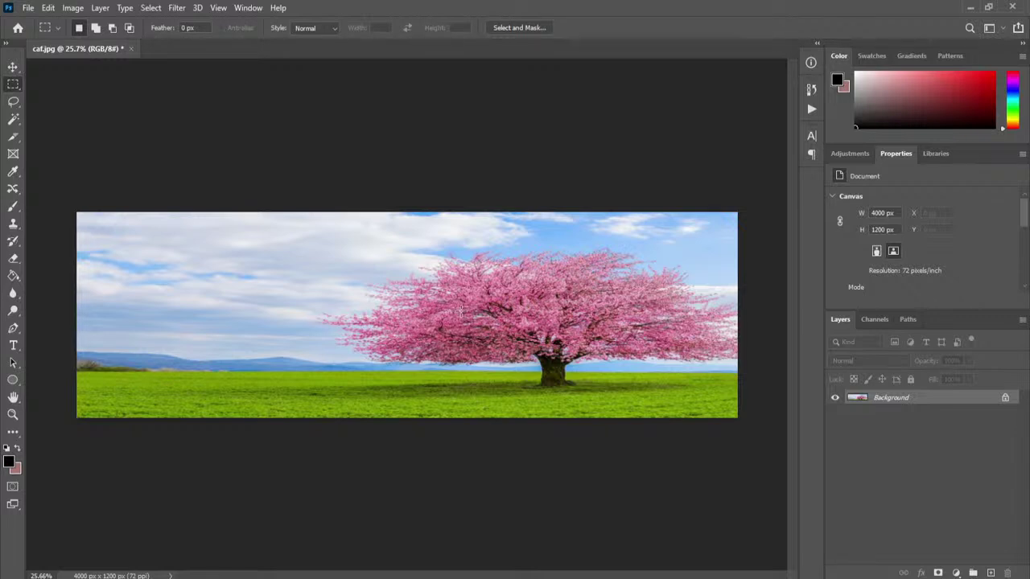
{"action": "key", "text": "ctrl+z"}
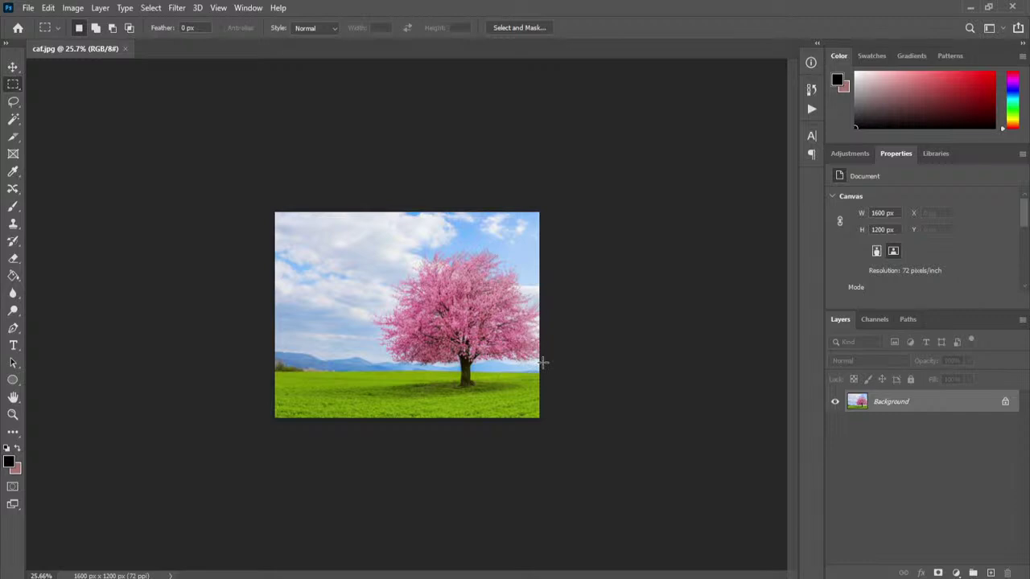
- Extend the canvas by 1000 px beyond the photo's right edge with relative sizing, filling it with the background colour
{"action": "left_click", "coordinate": [74, 8]}
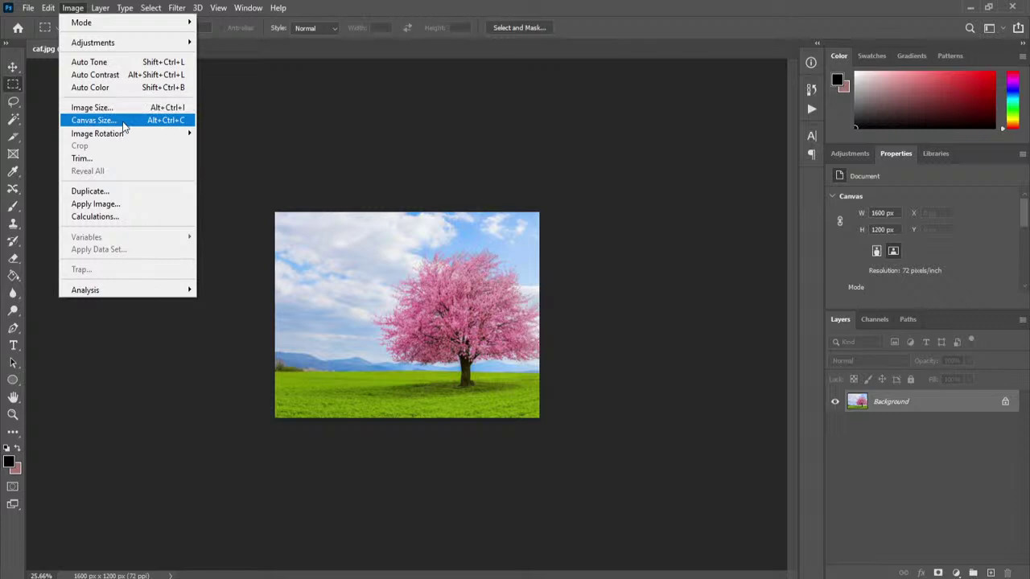
{"action": "left_click", "coordinate": [94, 120]}
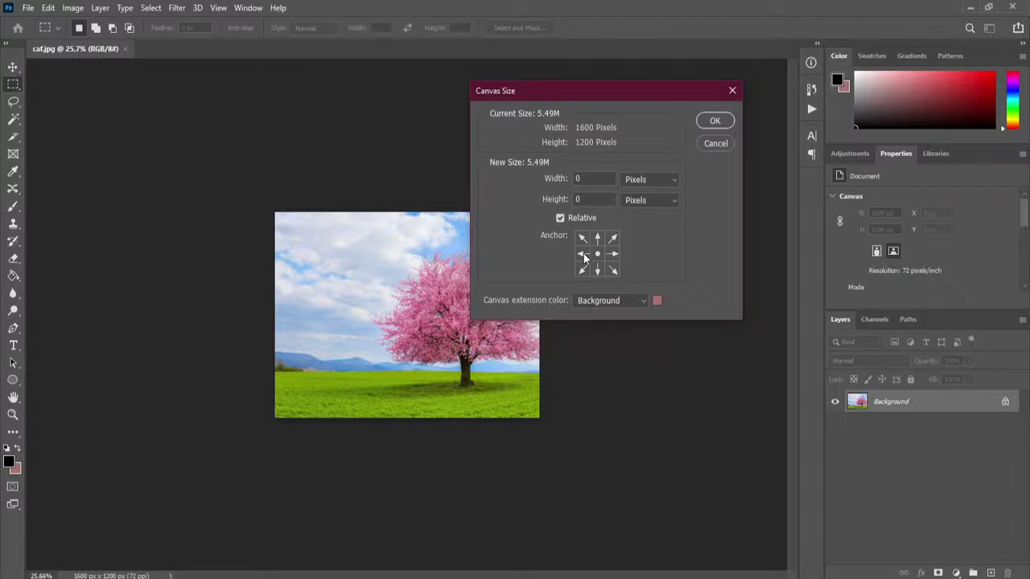
{"action": "left_click", "coordinate": [613, 258]}
{"action": "left_click", "coordinate": [597, 177]}
{"action": "type", "text": "1000"}
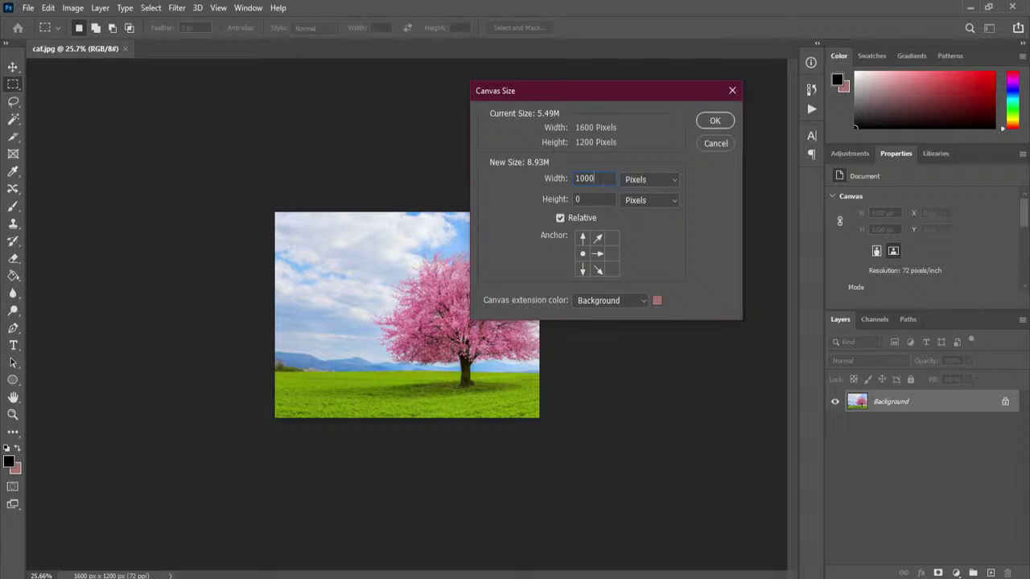
{"action": "left_click", "coordinate": [608, 199]}
{"action": "left_click", "coordinate": [715, 121]}
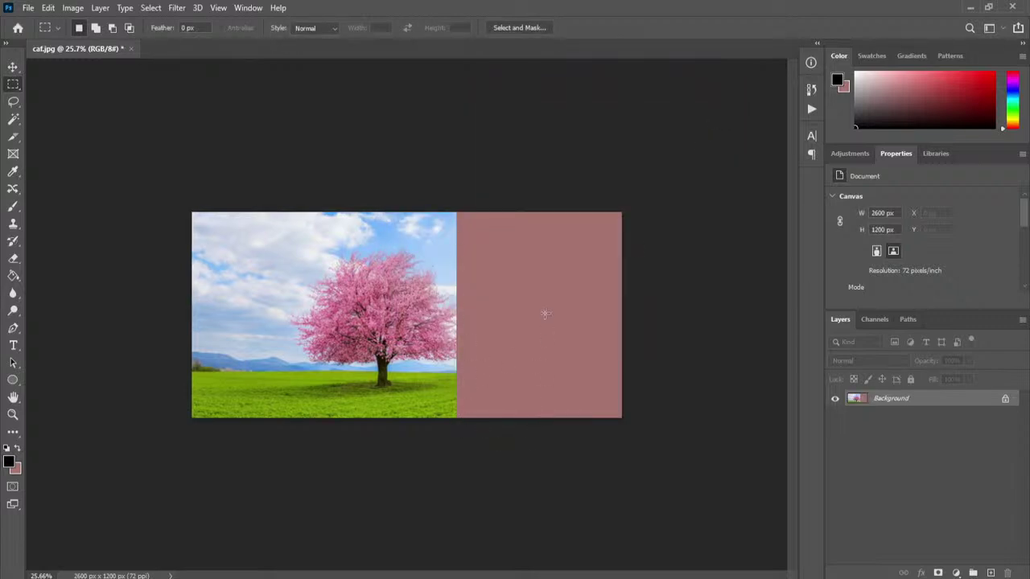
- Duplicate the Background layer, hide the copy and make the original Background layer active
{"action": "scroll", "coordinate": [450, 289], "scroll_direction": "up", "scroll_amount": 3}
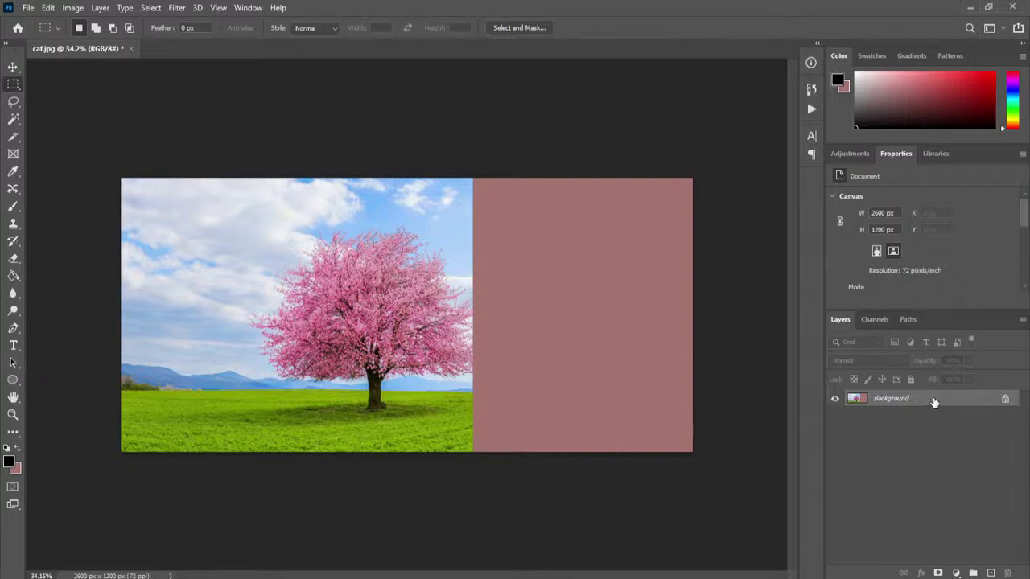
{"action": "left_click_drag", "start_coordinate": [921, 405], "coordinate": [990, 572]}
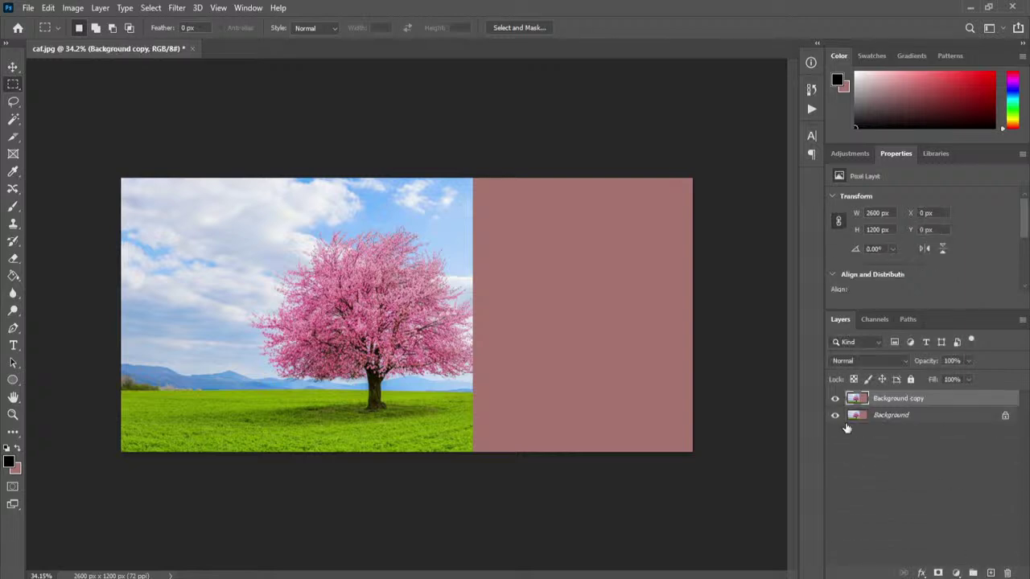
{"action": "left_click", "coordinate": [834, 401]}
{"action": "left_click", "coordinate": [925, 416]}
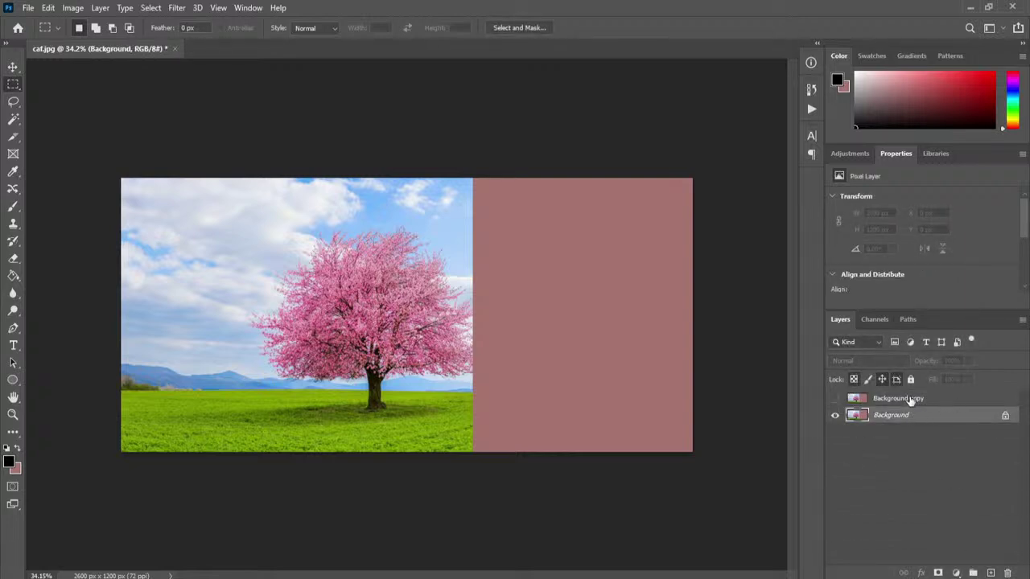
{"action": "left_click", "coordinate": [912, 401]}
{"action": "left_click", "coordinate": [912, 416]}
- Select the tree photo area on the Background layer with a rectangular marquee and fill it with the black foreground colour
{"action": "left_click_drag", "start_coordinate": [92, 134], "coordinate": [474, 515]}
{"action": "key", "text": "shift+BackSpace"}
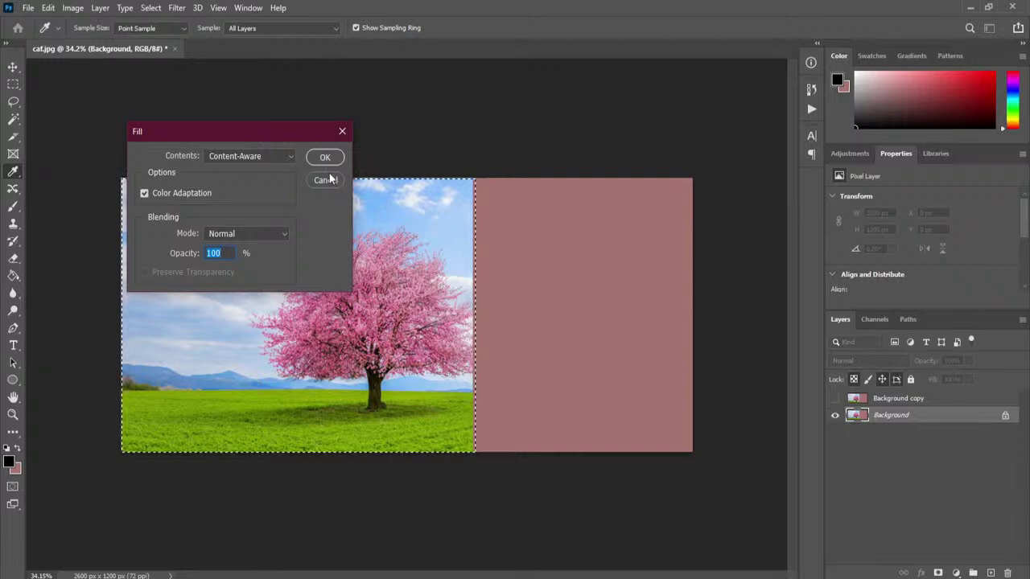
{"action": "left_click", "coordinate": [267, 158]}
{"action": "left_click", "coordinate": [265, 168]}
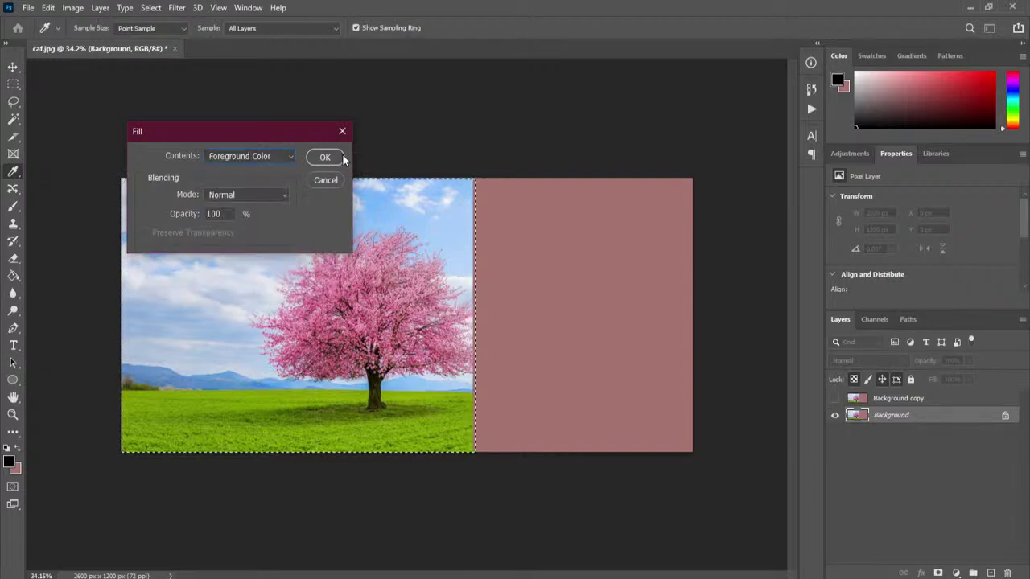
{"action": "left_click", "coordinate": [325, 158]}
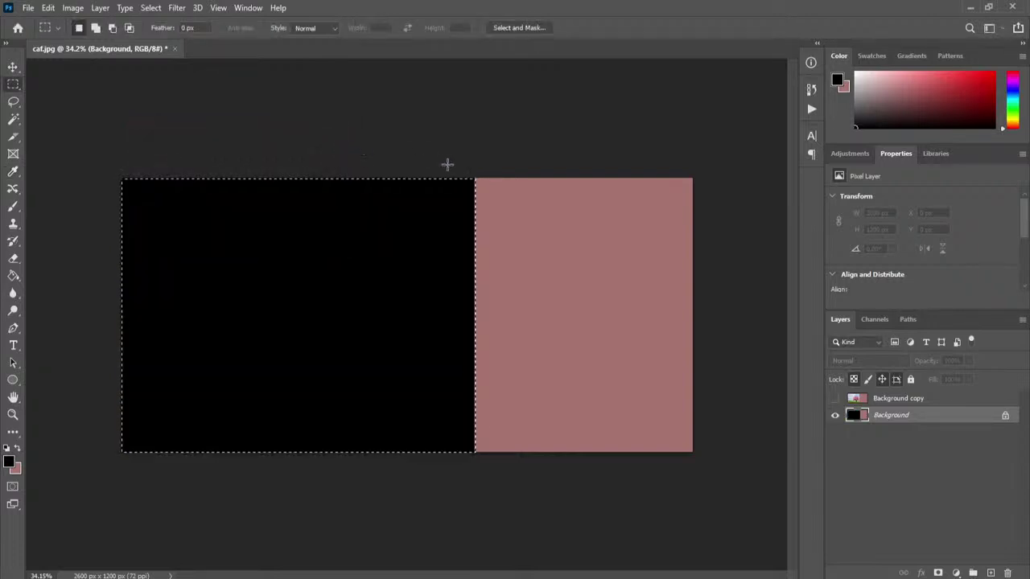
- Invert the selection to cover the canvas extension, then activate the Background copy layer and make it visible
{"action": "key", "text": "ctrl+shift+i"}
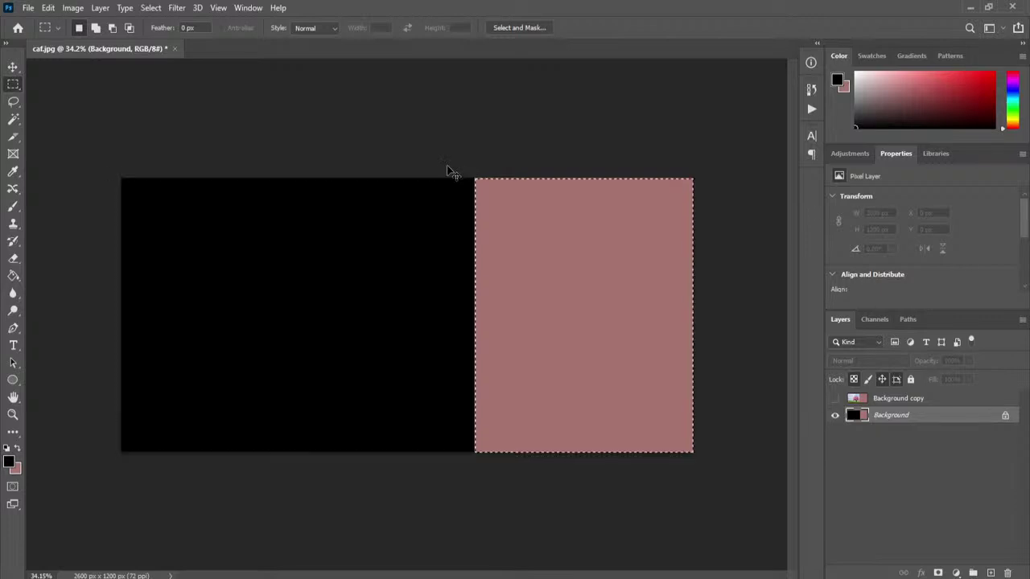
{"action": "left_click", "coordinate": [926, 403]}
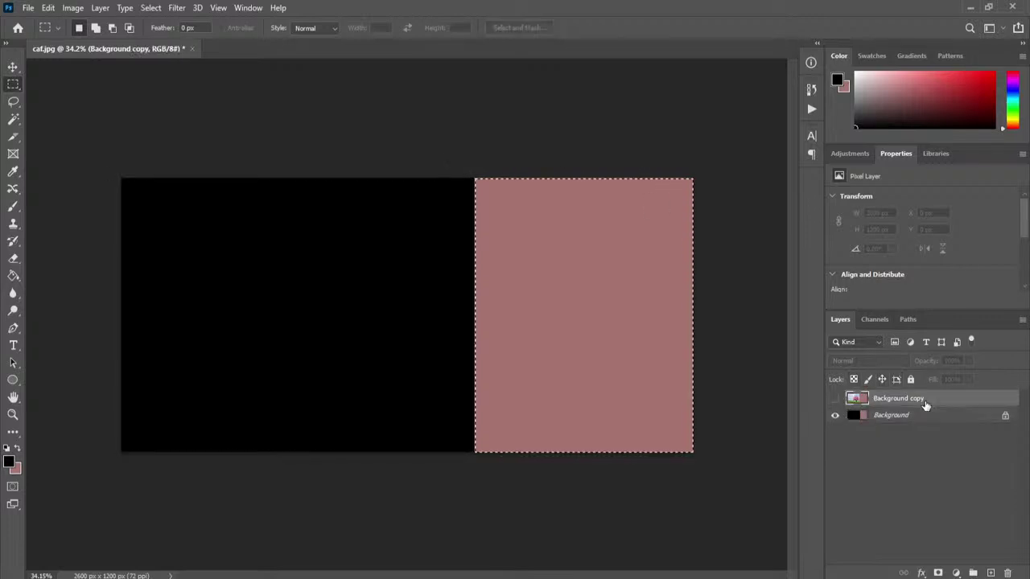
{"action": "left_click", "coordinate": [836, 399]}
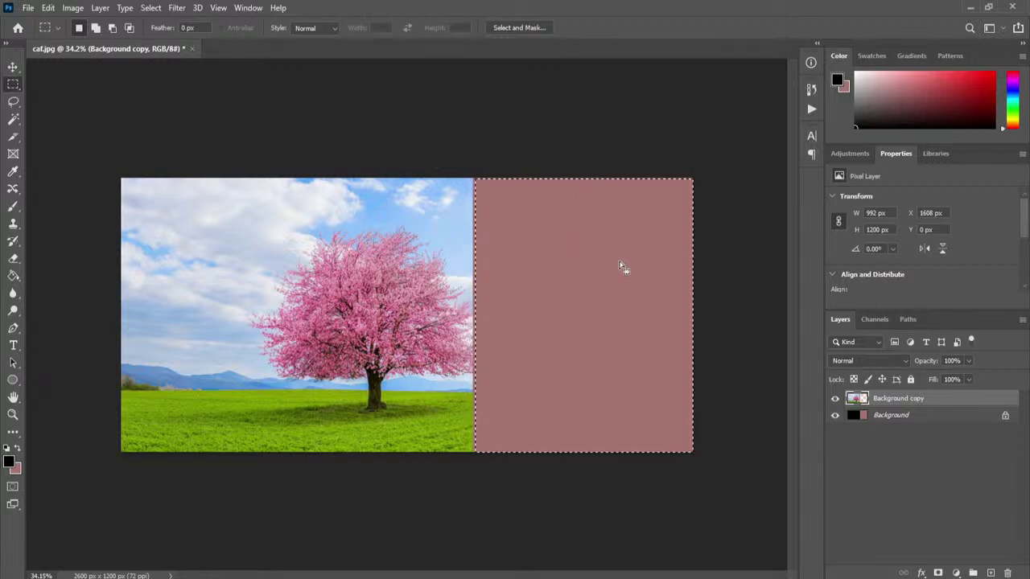
- Deselect, hide the Background copy, fill the Background layer's canvas extension with the black foreground colour, and show the copy again
{"action": "key", "text": "ctrl+d"}
{"action": "left_click", "coordinate": [915, 416]}
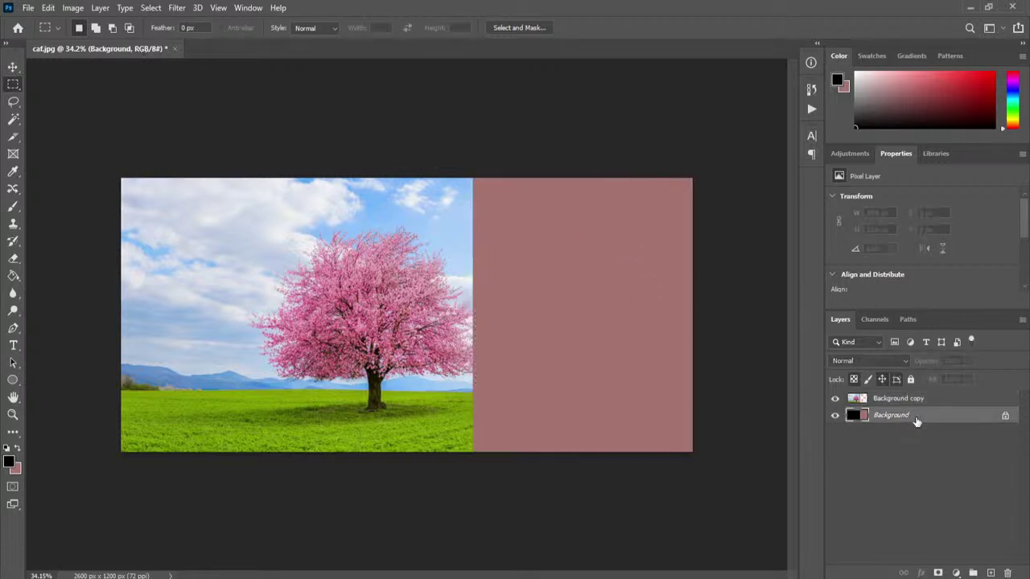
{"action": "left_click", "coordinate": [835, 399]}
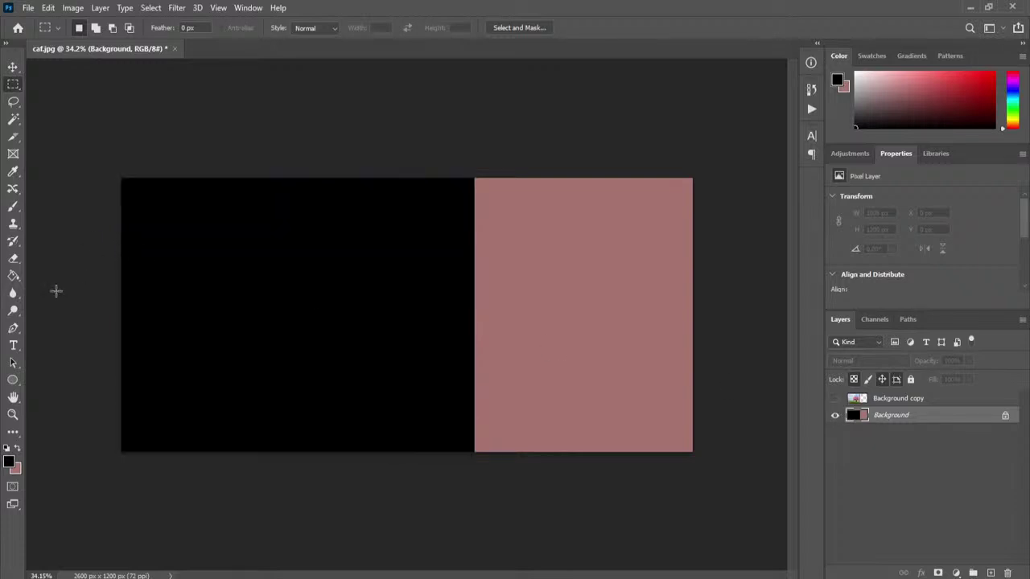
{"action": "left_click", "coordinate": [13, 275]}
{"action": "left_click", "coordinate": [578, 283]}
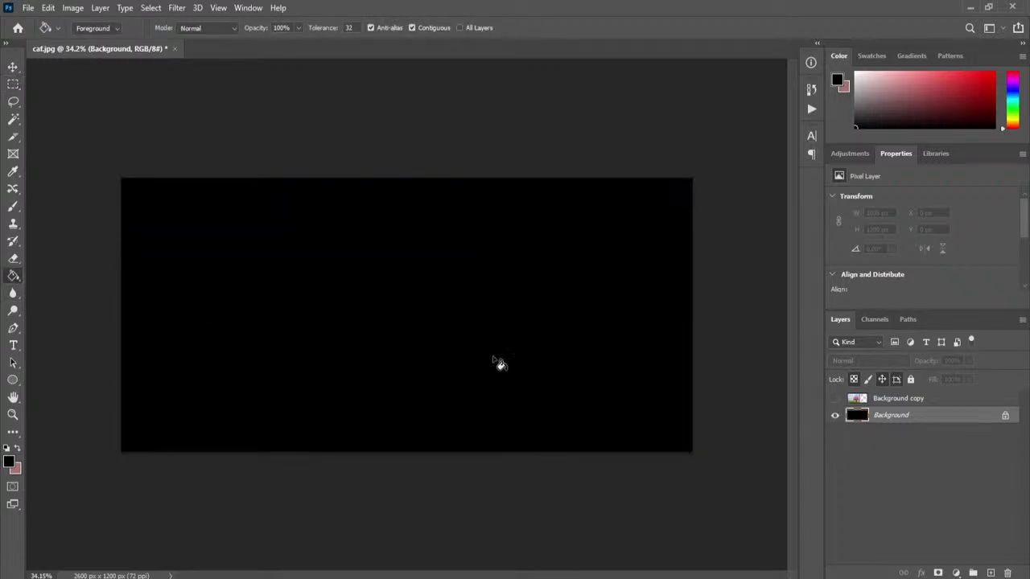
{"action": "left_click", "coordinate": [835, 399]}
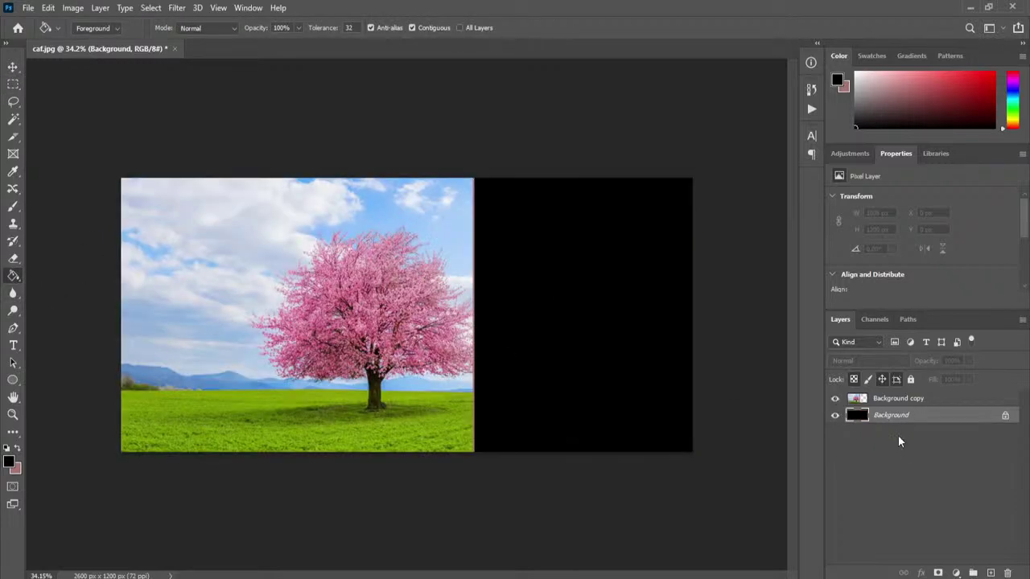
{"action": "left_click", "coordinate": [835, 415]}
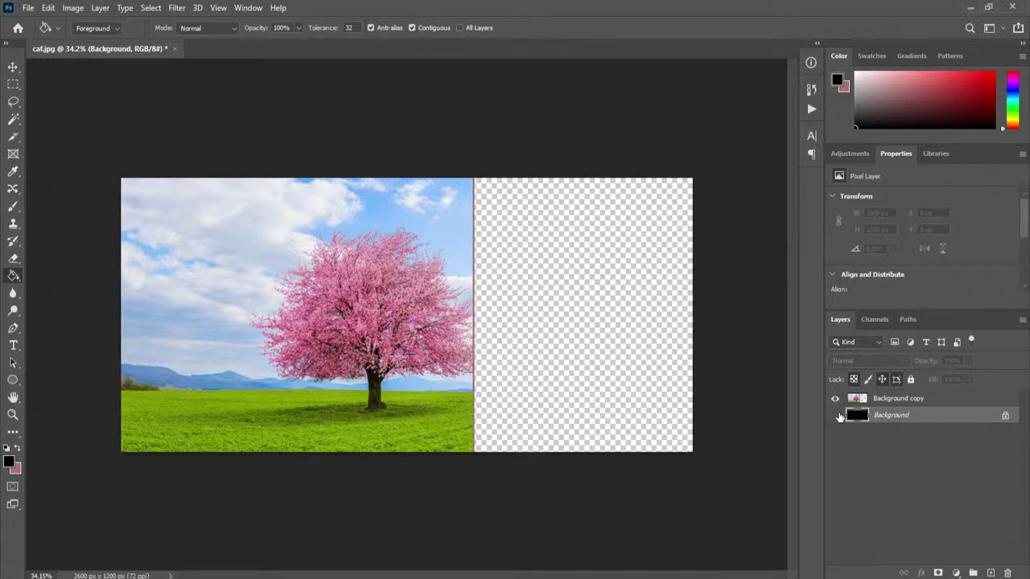
{"action": "left_click", "coordinate": [835, 415]}
- Rename the Background copy layer as landscape
{"action": "left_click", "coordinate": [898, 400]}
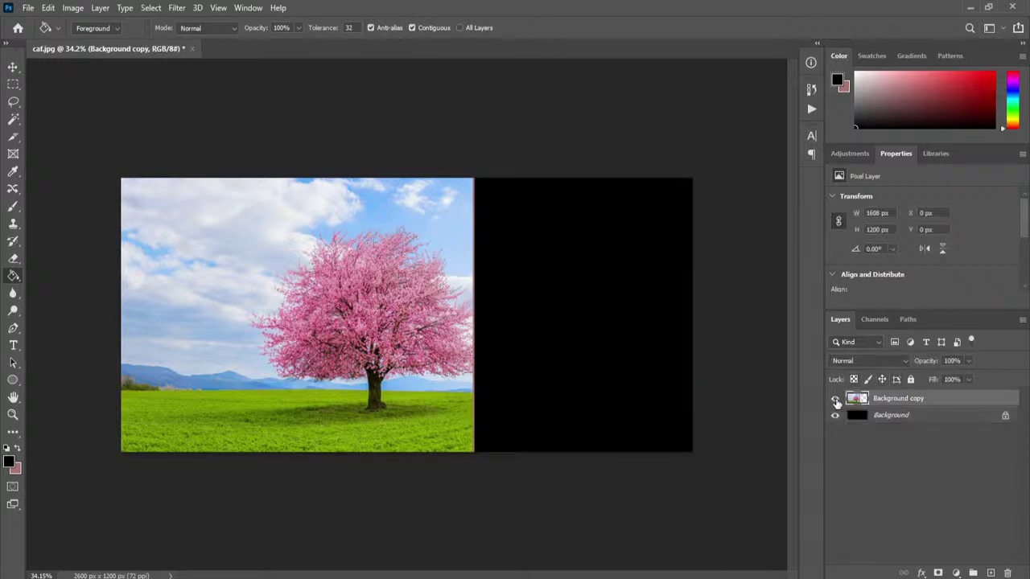
{"action": "double_click", "coordinate": [896, 399]}
{"action": "type", "text": "landscape"}
{"action": "key", "text": "Return"}
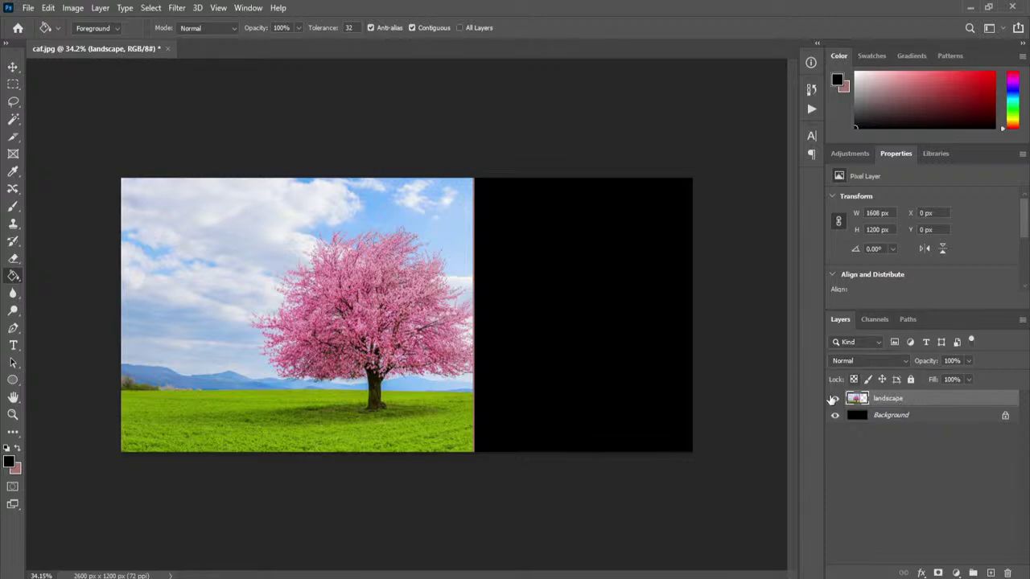
- Toggle the visibility of the landscape and Background layers to inspect each one's content, ending with both visible and landscape active
{"action": "left_click", "coordinate": [834, 415]}
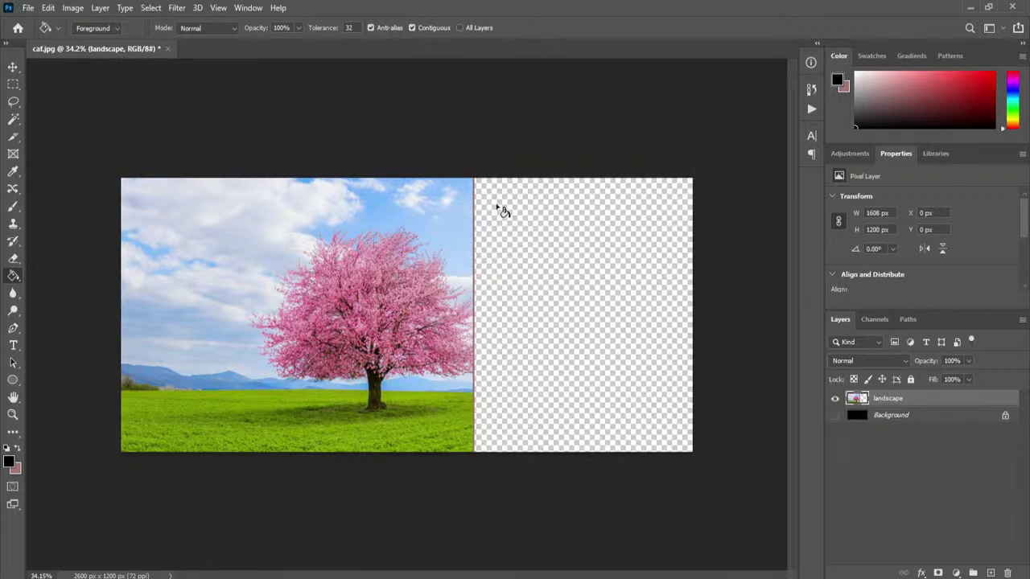
{"action": "left_click", "coordinate": [835, 398]}
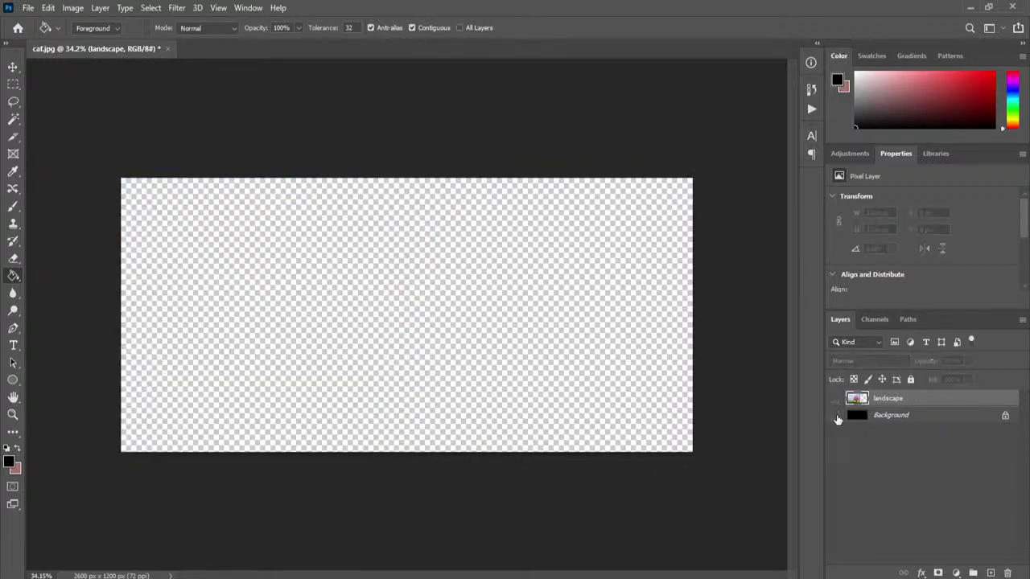
{"action": "left_click", "coordinate": [834, 415]}
{"action": "left_click", "coordinate": [906, 419]}
{"action": "left_click", "coordinate": [834, 398]}
{"action": "left_click", "coordinate": [907, 399]}
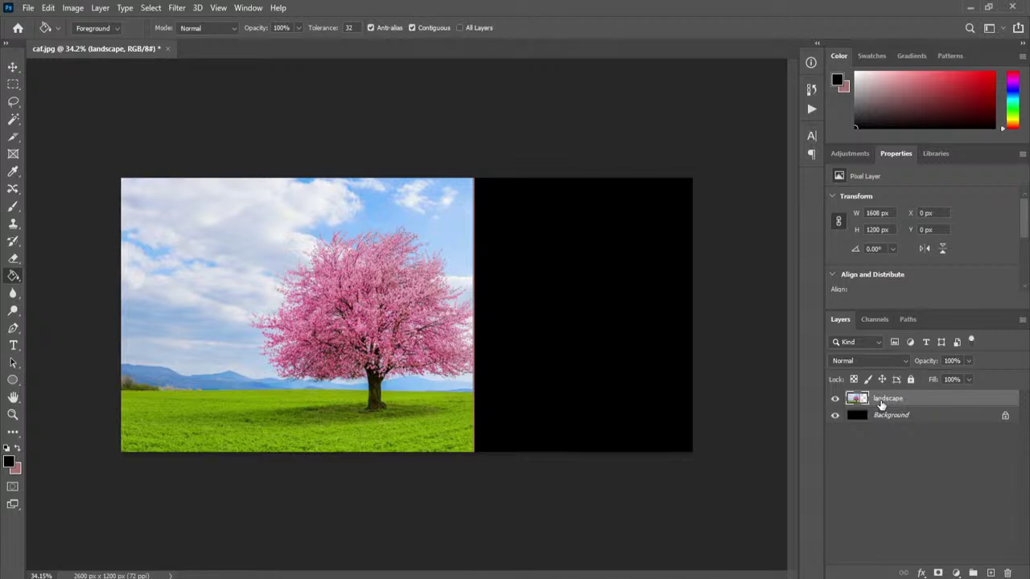
- Select the black canvas extension with a rectangular marquee slightly overlapping the photo's edge, and open Content-Aware Fill for it
{"action": "left_click", "coordinate": [13, 83]}
{"action": "left_click_drag", "start_coordinate": [732, 177], "coordinate": [471, 508]}
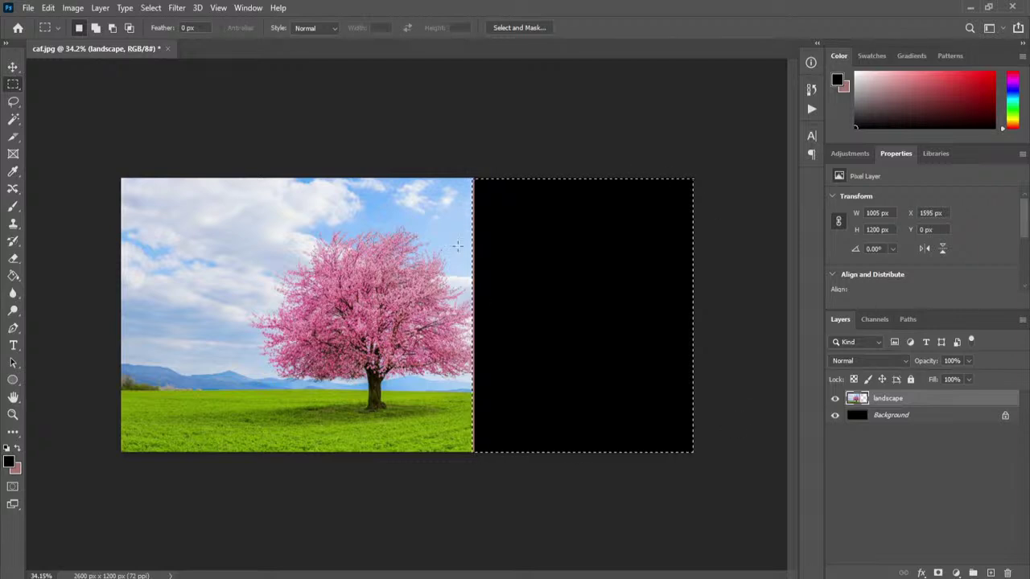
{"action": "left_click", "coordinate": [48, 9]}
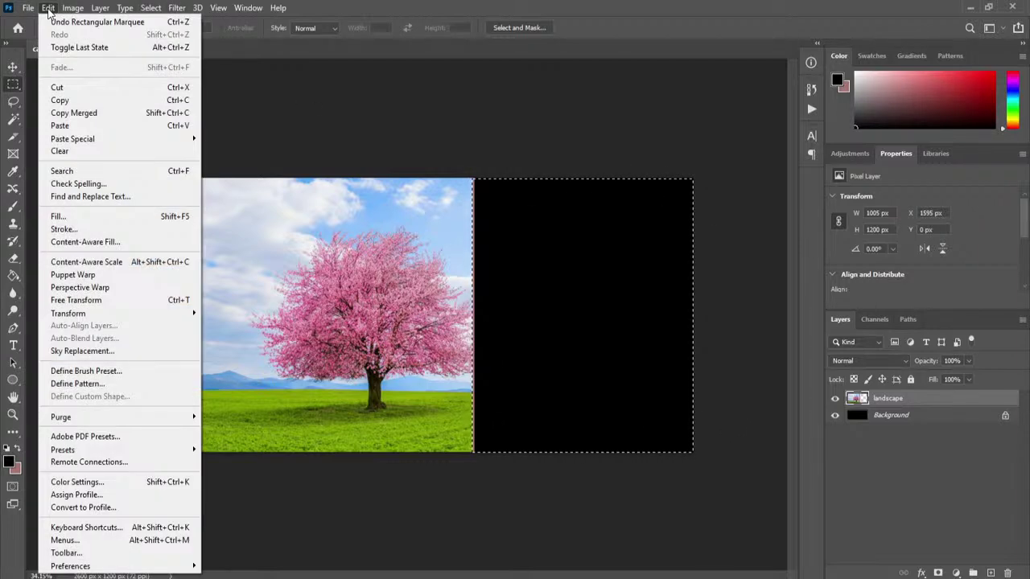
{"action": "left_click", "coordinate": [110, 243]}
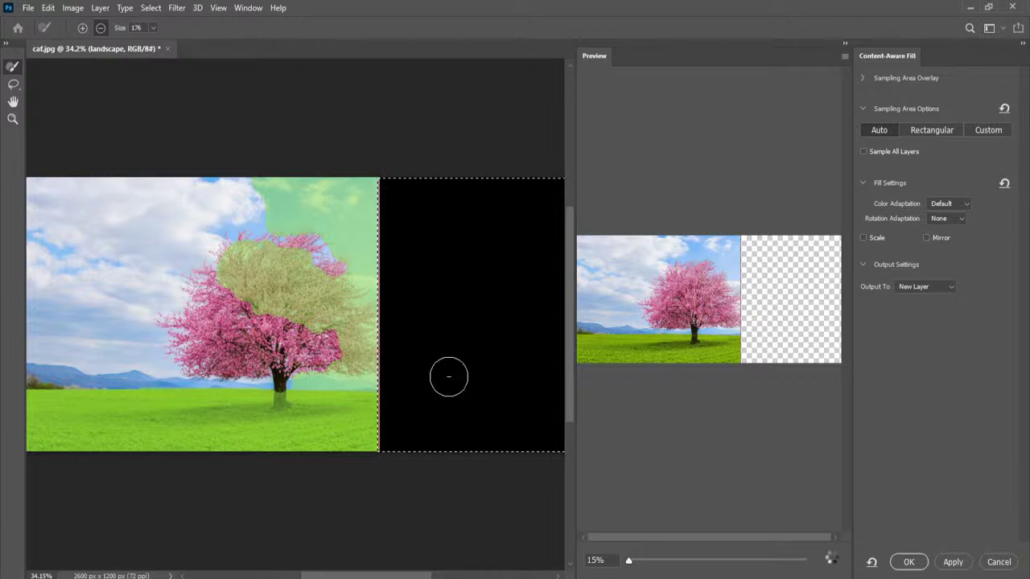
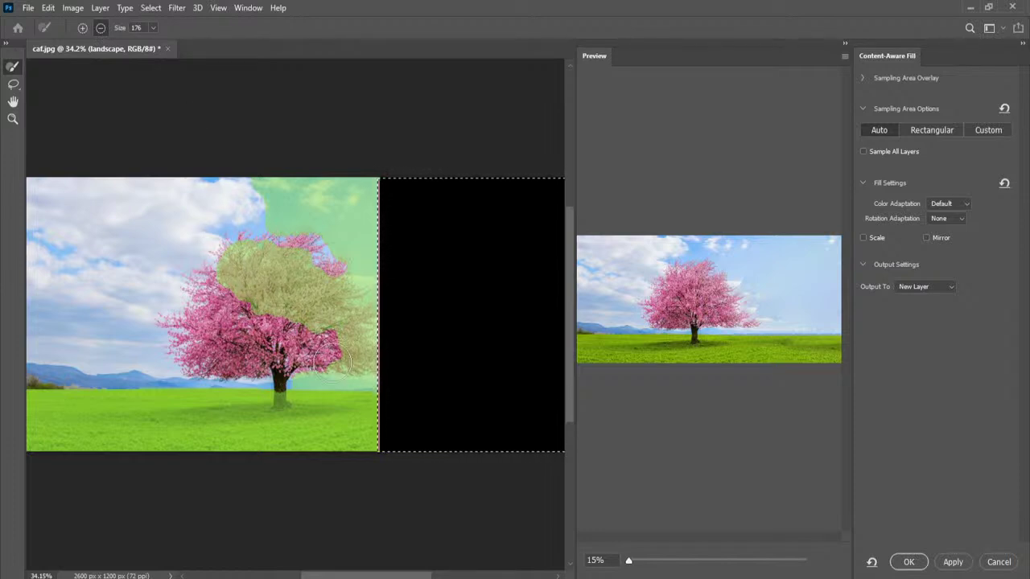
- Subtract the tree crown from the sampling area and add the sky and mountains on the photo's left side to it
{"action": "mouse_move", "coordinate": [229, 270]}
{"action": "left_mouse_down"}
{"action": "mouse_move", "coordinate": [264, 318]}
{"action": "mouse_move", "coordinate": [229, 255]}
{"action": "mouse_move", "coordinate": [272, 262]}
{"action": "mouse_move", "coordinate": [265, 252]}
{"action": "mouse_move", "coordinate": [304, 243]}
{"action": "mouse_move", "coordinate": [345, 316]}
{"action": "left_mouse_up"}
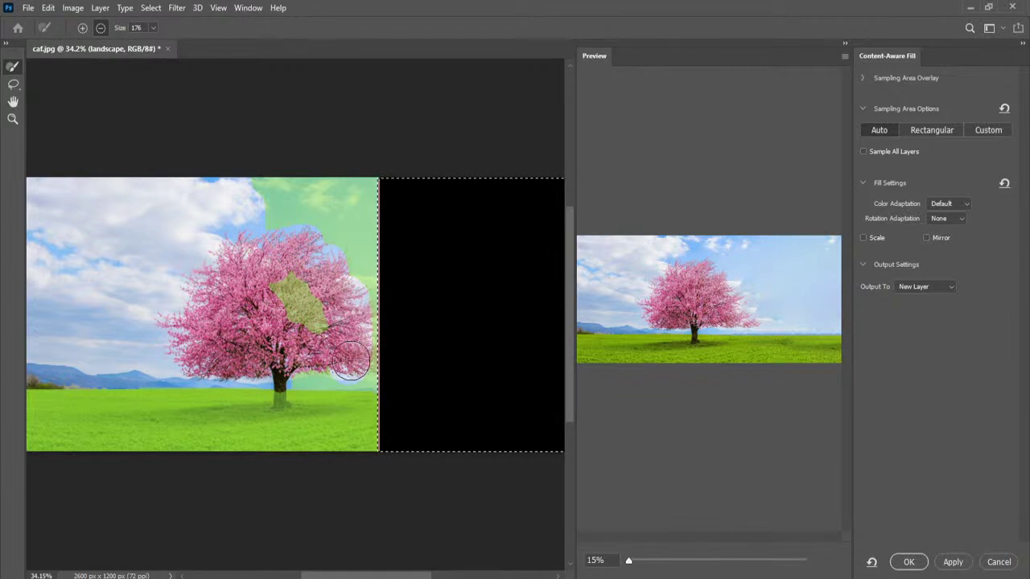
{"action": "mouse_move", "coordinate": [310, 322]}
{"action": "left_mouse_down"}
{"action": "mouse_move", "coordinate": [262, 282]}
{"action": "mouse_move", "coordinate": [271, 230]}
{"action": "mouse_move", "coordinate": [334, 256]}
{"action": "mouse_move", "coordinate": [340, 299]}
{"action": "mouse_move", "coordinate": [281, 238]}
{"action": "mouse_move", "coordinate": [226, 304]}
{"action": "left_mouse_up"}
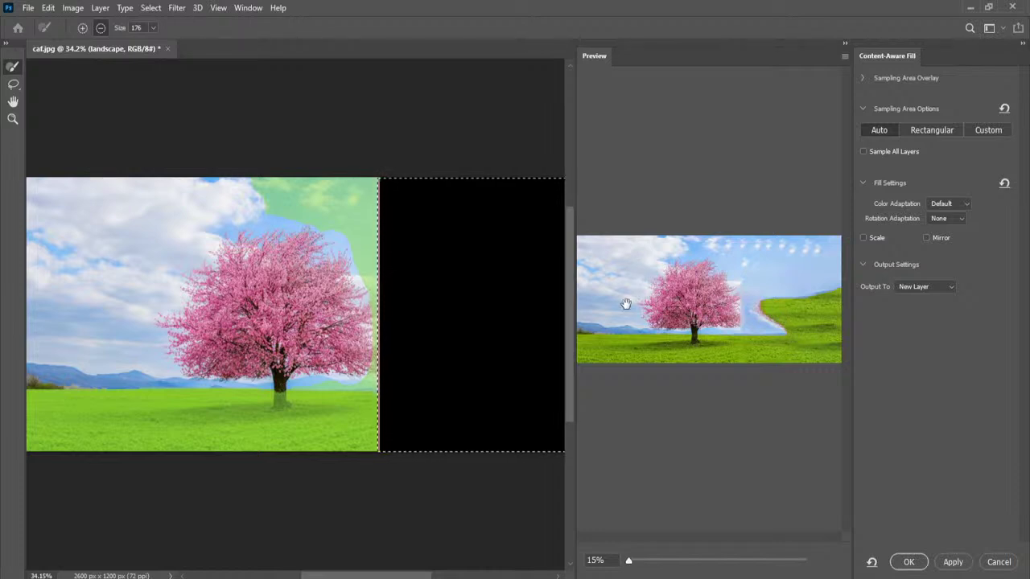
{"action": "left_click", "coordinate": [81, 27]}
{"action": "mouse_move", "coordinate": [229, 171]}
{"action": "left_mouse_down"}
{"action": "mouse_move", "coordinate": [266, 196]}
{"action": "mouse_move", "coordinate": [197, 206]}
{"action": "mouse_move", "coordinate": [187, 230]}
{"action": "mouse_move", "coordinate": [207, 214]}
{"action": "mouse_move", "coordinate": [129, 296]}
{"action": "mouse_move", "coordinate": [129, 340]}
{"action": "mouse_move", "coordinate": [157, 386]}
{"action": "left_mouse_up"}
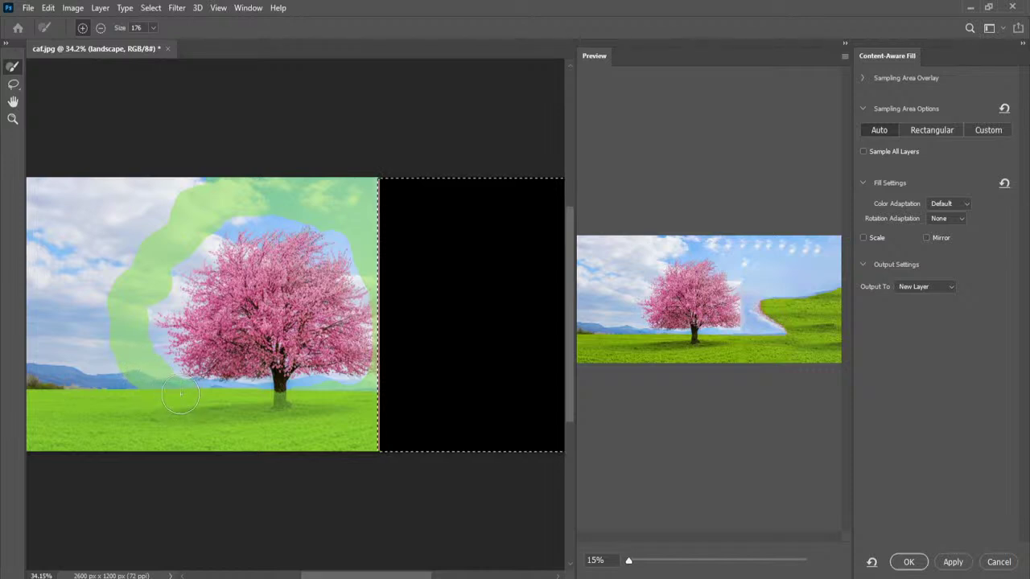
{"action": "mouse_move", "coordinate": [132, 384]}
{"action": "left_mouse_down"}
{"action": "mouse_move", "coordinate": [101, 366]}
{"action": "mouse_move", "coordinate": [48, 378]}
{"action": "mouse_move", "coordinate": [28, 322]}
{"action": "left_mouse_up"}
{"action": "mouse_move", "coordinate": [21, 278]}
{"action": "left_mouse_down"}
{"action": "mouse_move", "coordinate": [13, 185]}
{"action": "mouse_move", "coordinate": [37, 324]}
{"action": "mouse_move", "coordinate": [78, 372]}
{"action": "mouse_move", "coordinate": [55, 238]}
{"action": "mouse_move", "coordinate": [46, 284]}
{"action": "mouse_move", "coordinate": [52, 253]}
{"action": "mouse_move", "coordinate": [104, 334]}
{"action": "mouse_move", "coordinate": [133, 235]}
{"action": "mouse_move", "coordinate": [186, 190]}
{"action": "mouse_move", "coordinate": [221, 177]}
{"action": "mouse_move", "coordinate": [84, 168]}
{"action": "left_mouse_up"}
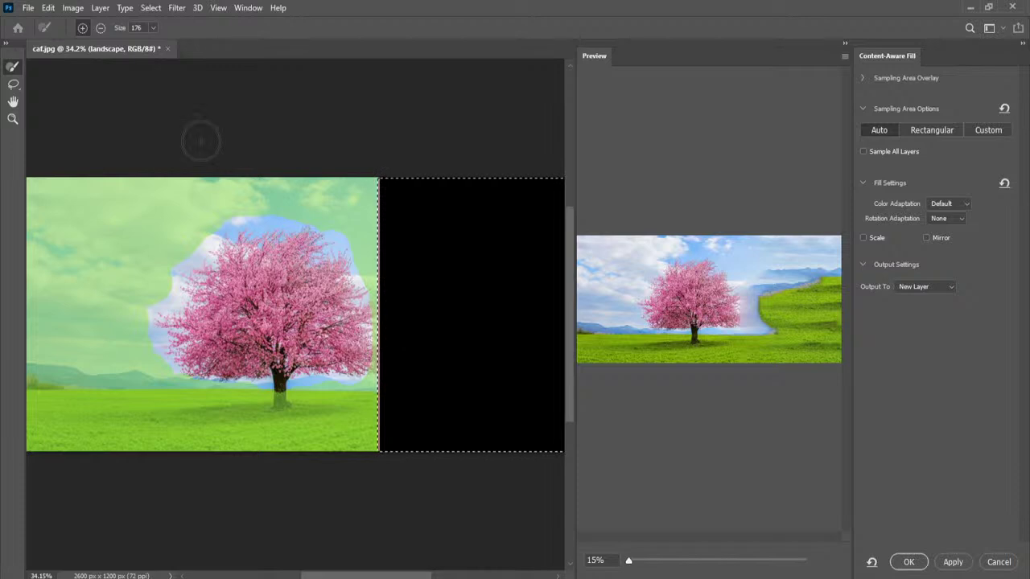
- With a sampling brush size of 50, extend the sampling area closer around the crown and exclude the trunk and its grass shadow
{"action": "left_click", "coordinate": [152, 28]}
{"action": "left_click_drag", "start_coordinate": [145, 45], "coordinate": [106, 49]}
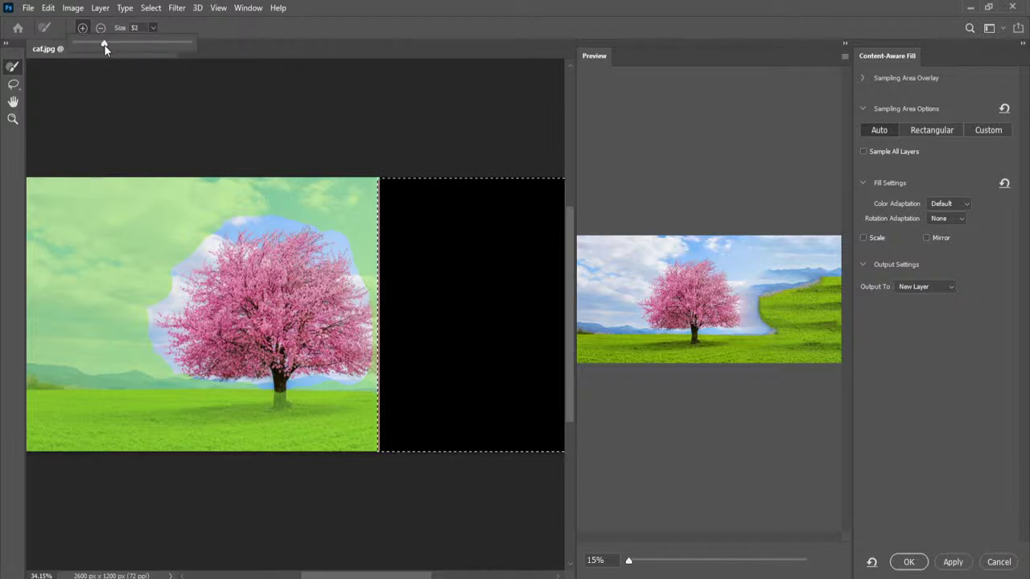
{"action": "left_click", "coordinate": [271, 214]}
{"action": "mouse_move", "coordinate": [270, 212]}
{"action": "left_mouse_down"}
{"action": "mouse_move", "coordinate": [224, 225]}
{"action": "mouse_move", "coordinate": [214, 236]}
{"action": "mouse_move", "coordinate": [233, 219]}
{"action": "mouse_move", "coordinate": [181, 265]}
{"action": "mouse_move", "coordinate": [146, 315]}
{"action": "mouse_move", "coordinate": [162, 365]}
{"action": "left_mouse_up"}
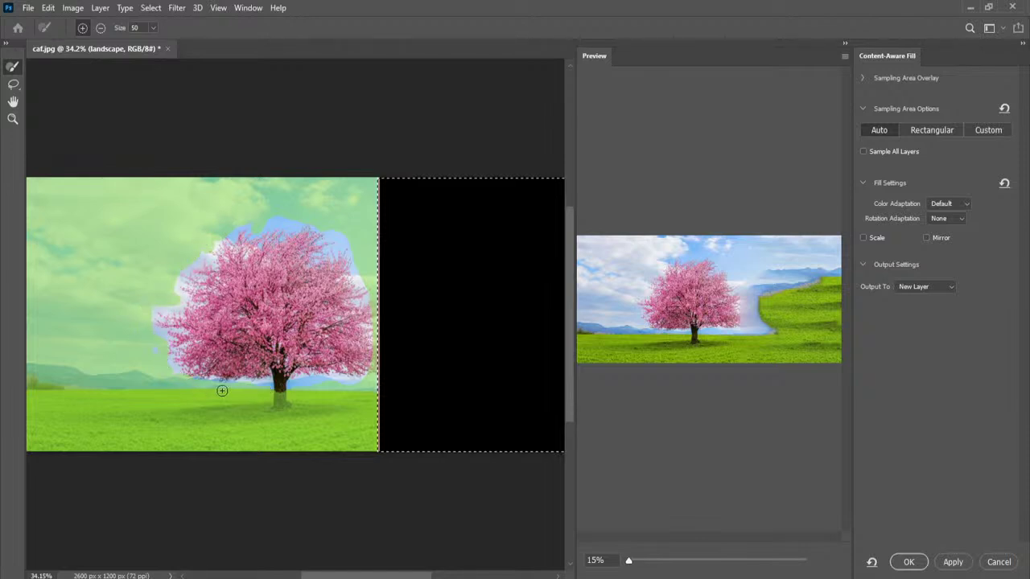
{"action": "left_click_drag", "start_coordinate": [306, 388], "coordinate": [339, 383]}
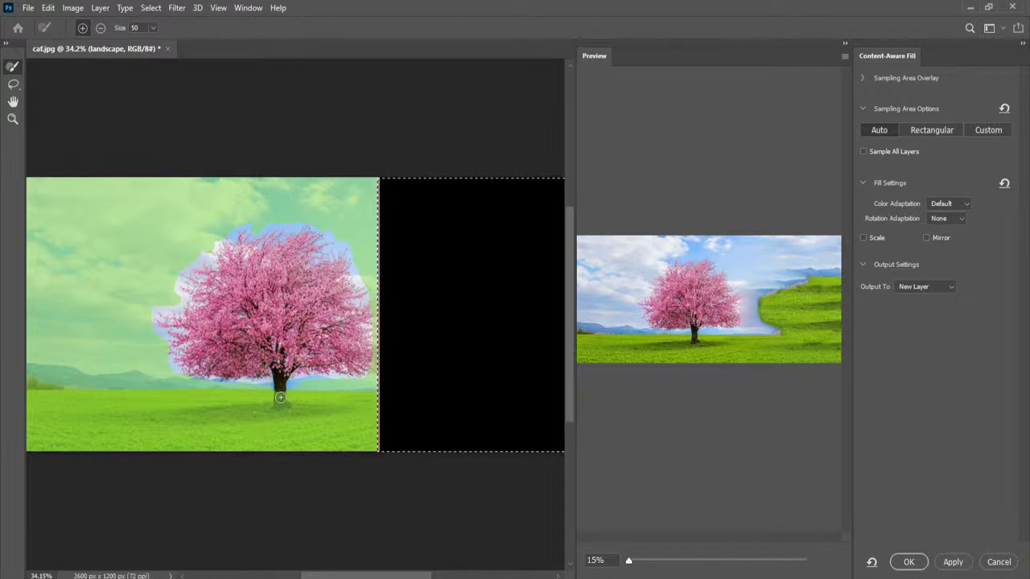
{"action": "left_click", "coordinate": [100, 27]}
{"action": "mouse_move", "coordinate": [274, 399]}
{"action": "left_mouse_down"}
{"action": "mouse_move", "coordinate": [119, 412]}
{"action": "mouse_move", "coordinate": [213, 415]}
{"action": "mouse_move", "coordinate": [156, 421]}
{"action": "mouse_move", "coordinate": [82, 414]}
{"action": "mouse_move", "coordinate": [344, 412]}
{"action": "mouse_move", "coordinate": [251, 401]}
{"action": "mouse_move", "coordinate": [316, 401]}
{"action": "mouse_move", "coordinate": [352, 415]}
{"action": "mouse_move", "coordinate": [182, 423]}
{"action": "left_mouse_up"}
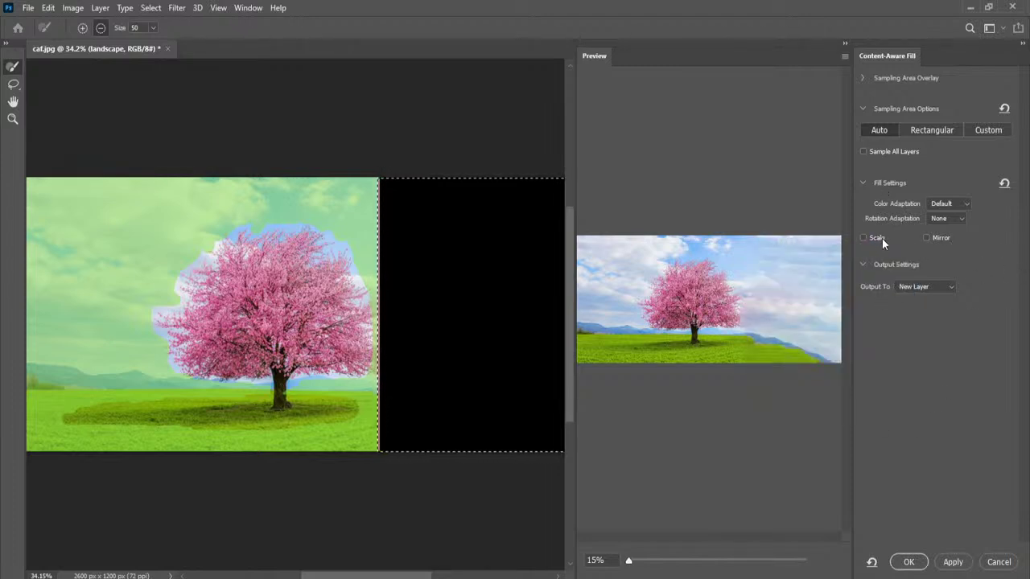
- Enable Mirror and Scale in the fill settings, accepting the auto-sampling warnings
{"action": "left_click", "coordinate": [927, 237]}
{"action": "left_click", "coordinate": [490, 233]}
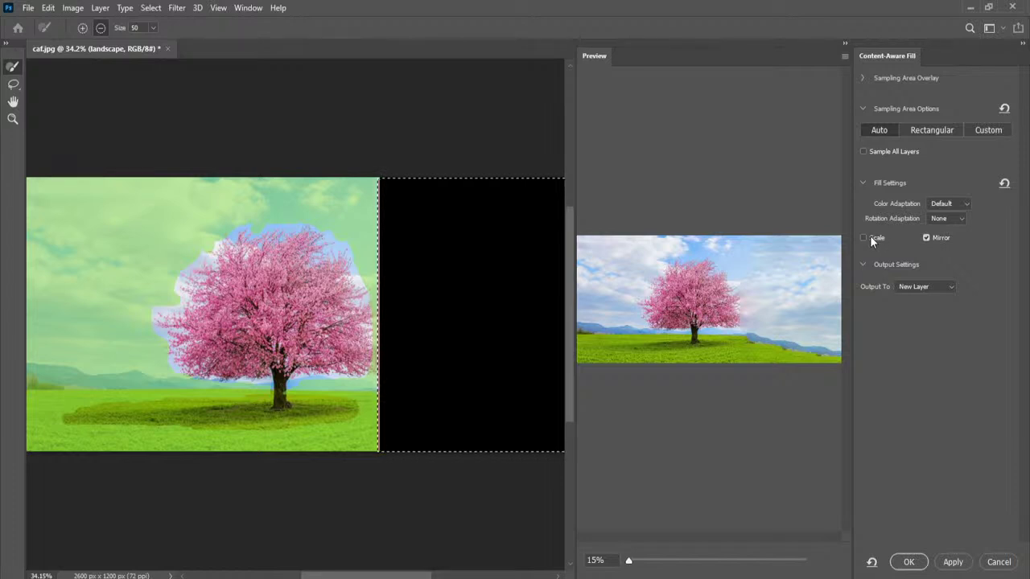
{"action": "mouse_move", "coordinate": [870, 236]}
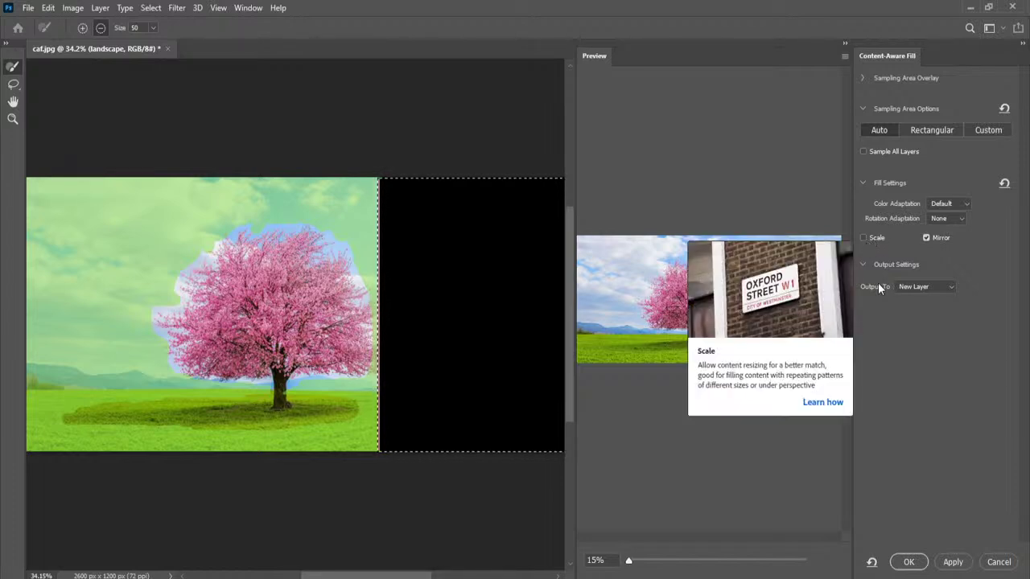
{"action": "left_click", "coordinate": [864, 239]}
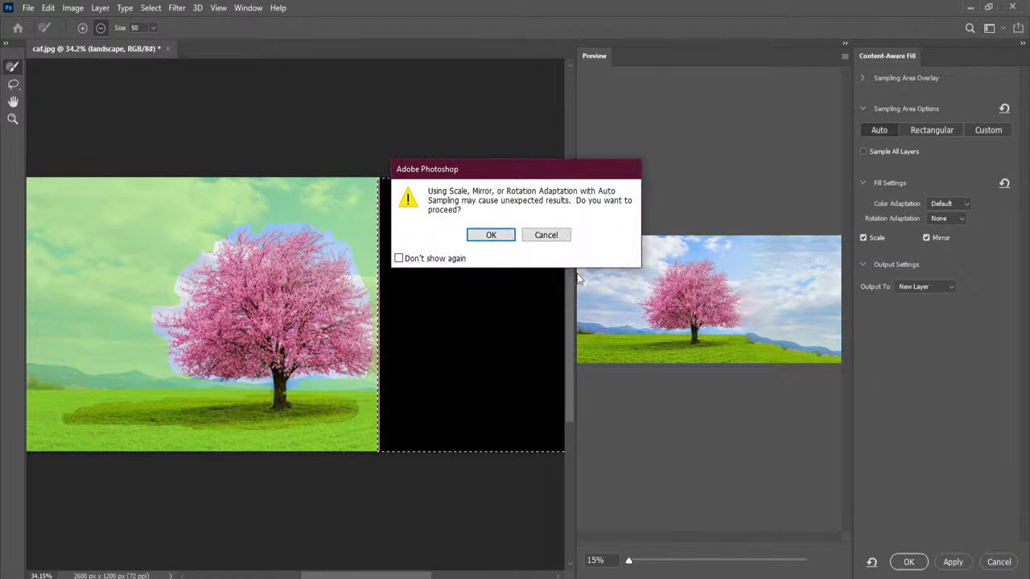
{"action": "left_click", "coordinate": [482, 233]}
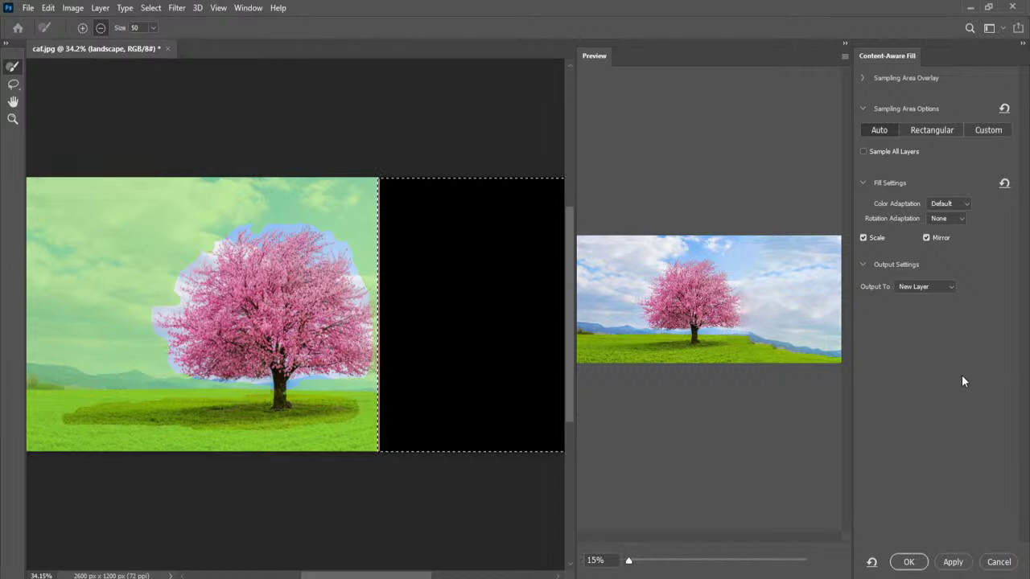
- Try Very High colour adaptation for the fill, then restore it to Default
{"action": "left_click", "coordinate": [954, 203]}
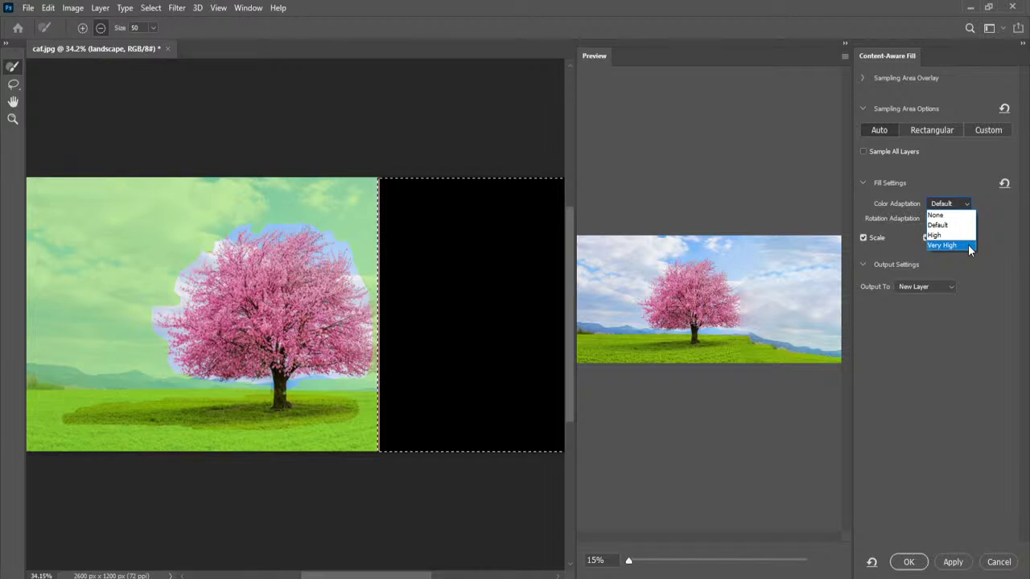
{"action": "left_click", "coordinate": [966, 245]}
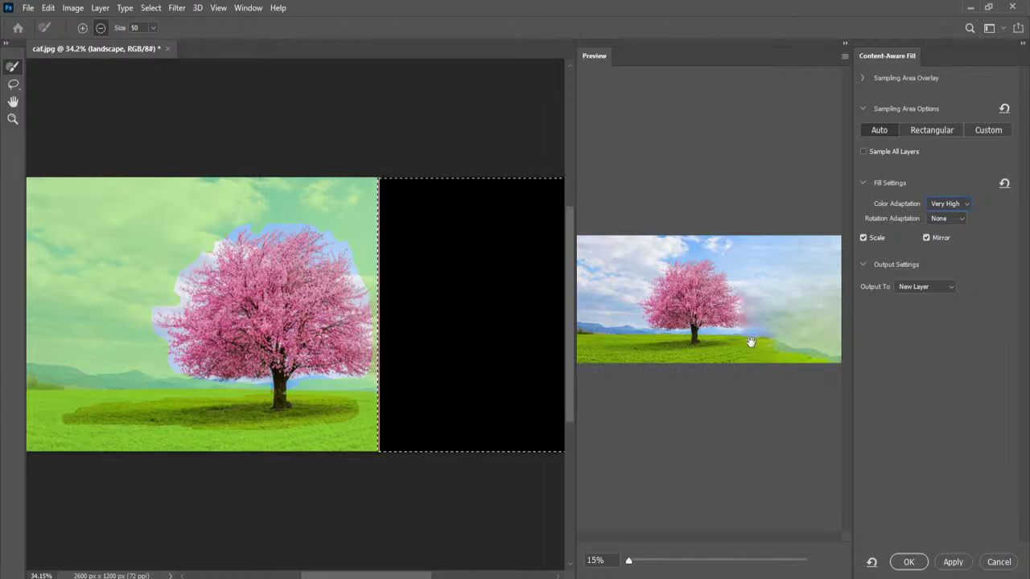
{"action": "left_click", "coordinate": [956, 205]}
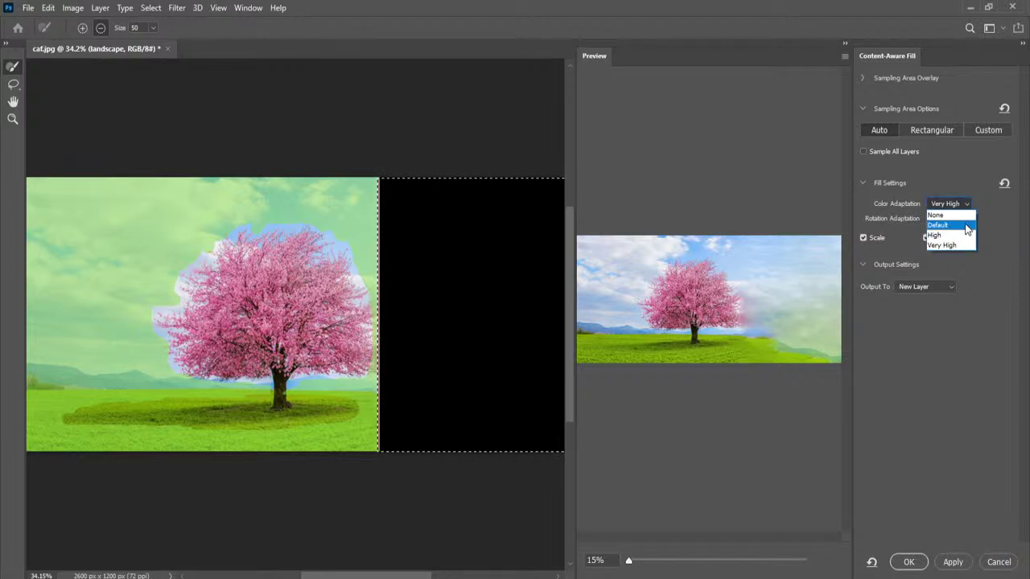
{"action": "left_click", "coordinate": [938, 226]}
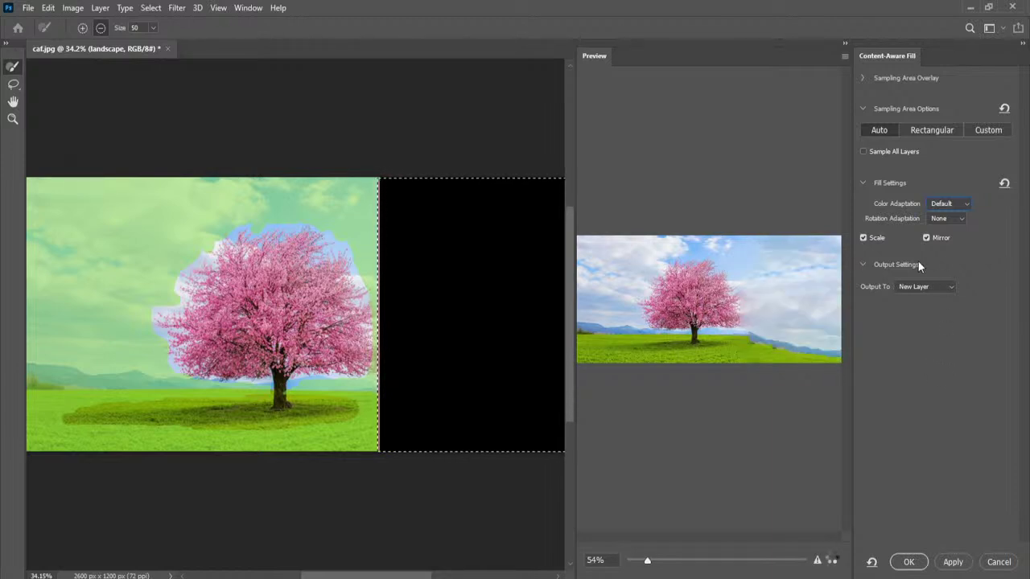
- Try Full rotation adaptation for the fill, accepting the auto-sampling warning
{"action": "left_click", "coordinate": [936, 220]}
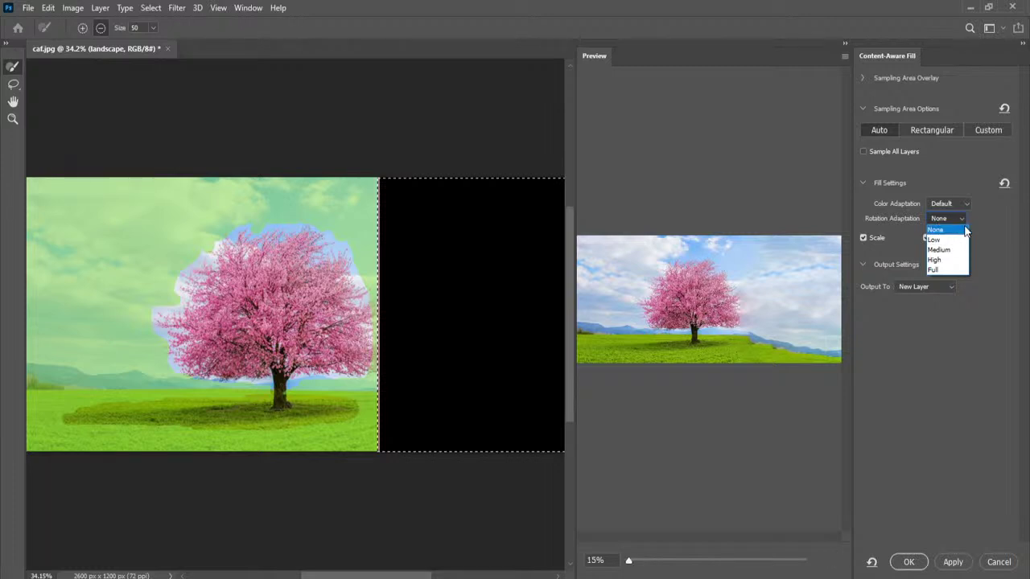
{"action": "left_click", "coordinate": [952, 269]}
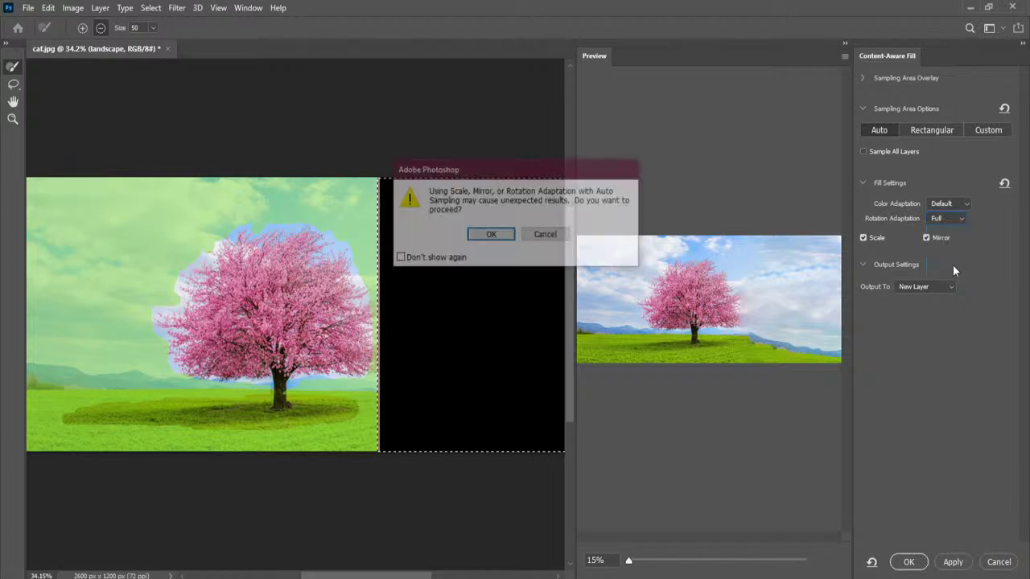
{"action": "left_click", "coordinate": [482, 235]}
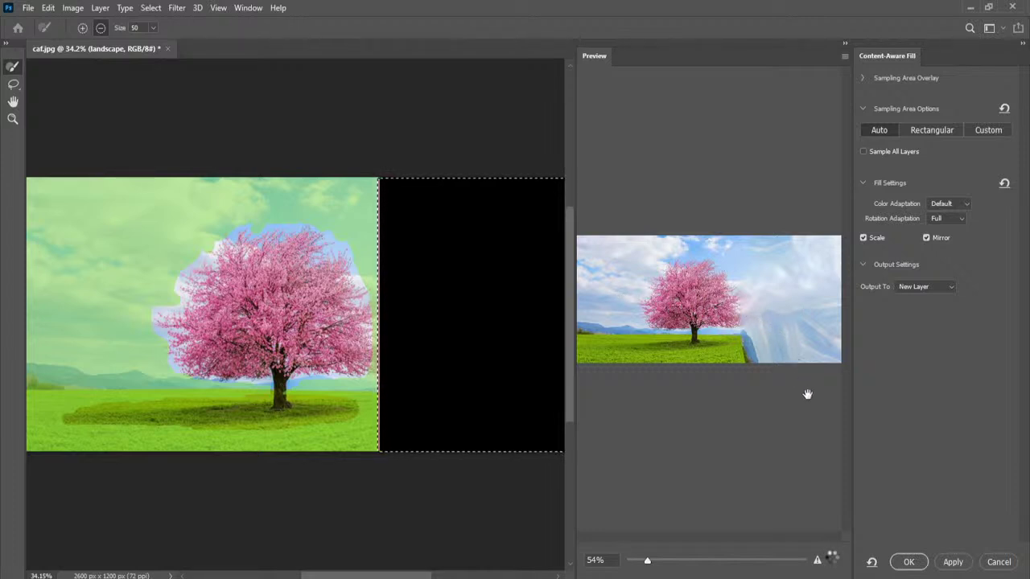
- Set the fill's rotation adaptation to Low and accept the auto-sampling warning
{"action": "left_click", "coordinate": [956, 221]}
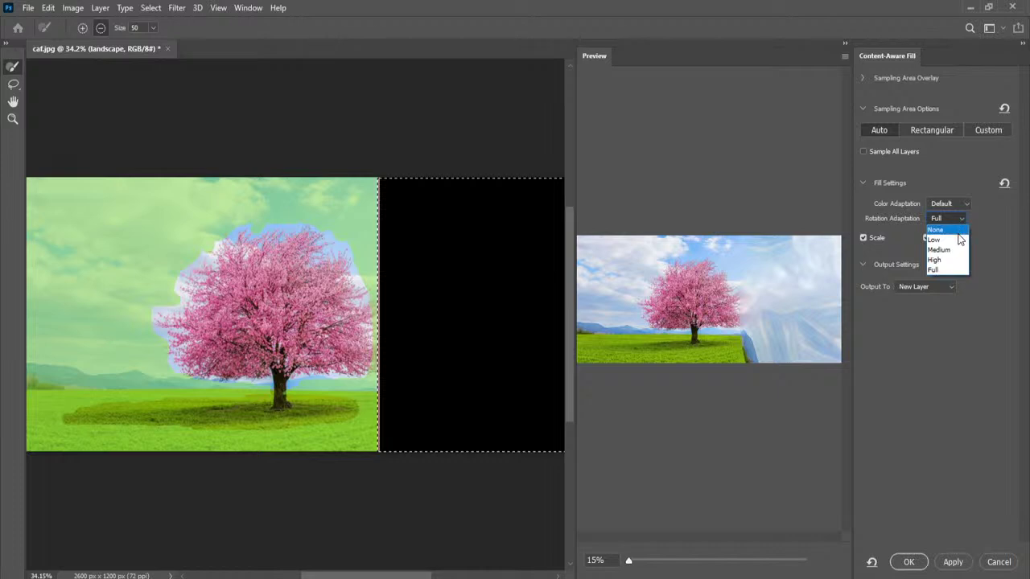
{"action": "left_click", "coordinate": [959, 238]}
{"action": "left_click", "coordinate": [491, 234]}
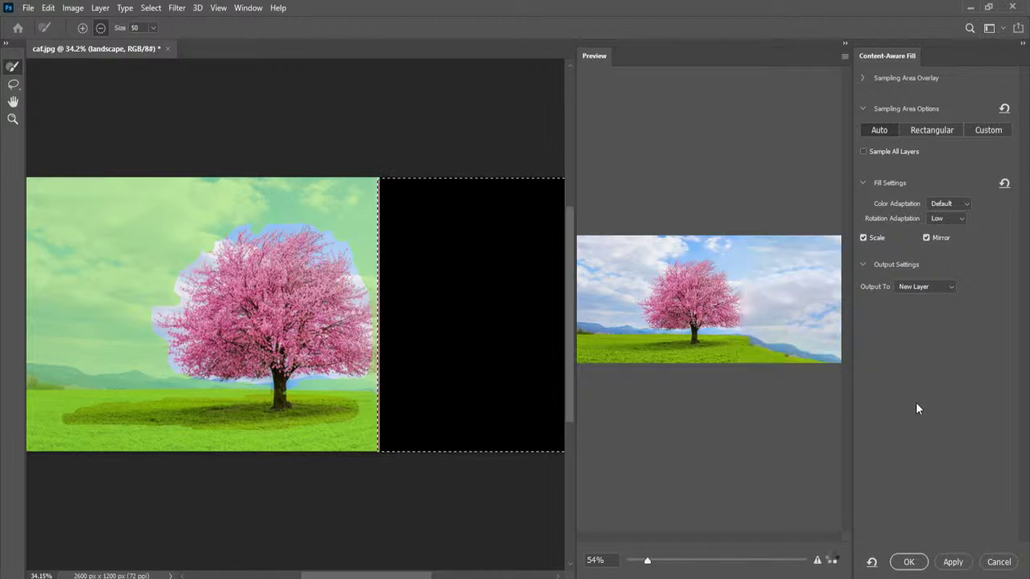
- Set the fill's rotation adaptation to None, and try Mirror off before turning it back on
{"action": "left_click", "coordinate": [954, 217]}
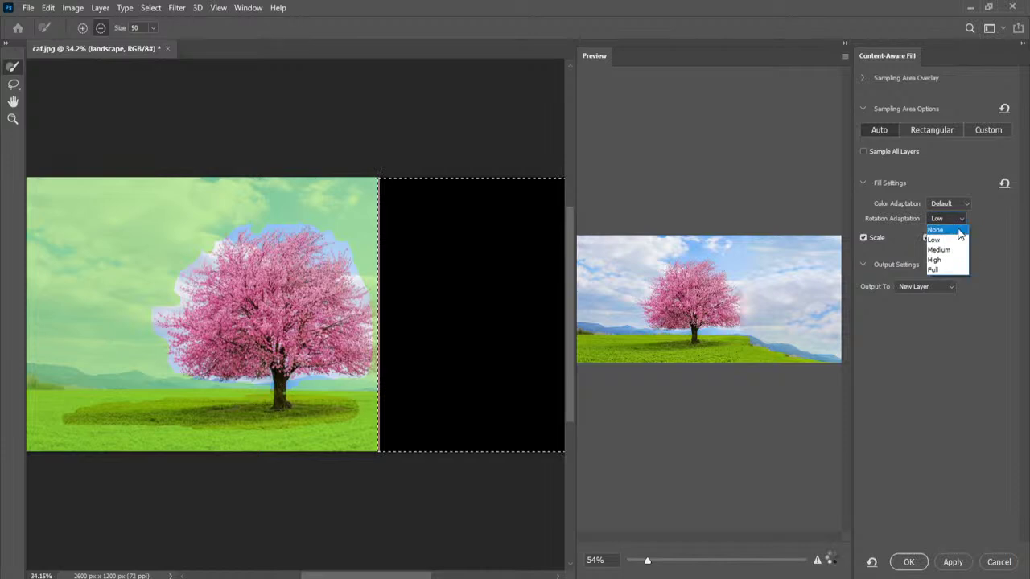
{"action": "left_click", "coordinate": [940, 230]}
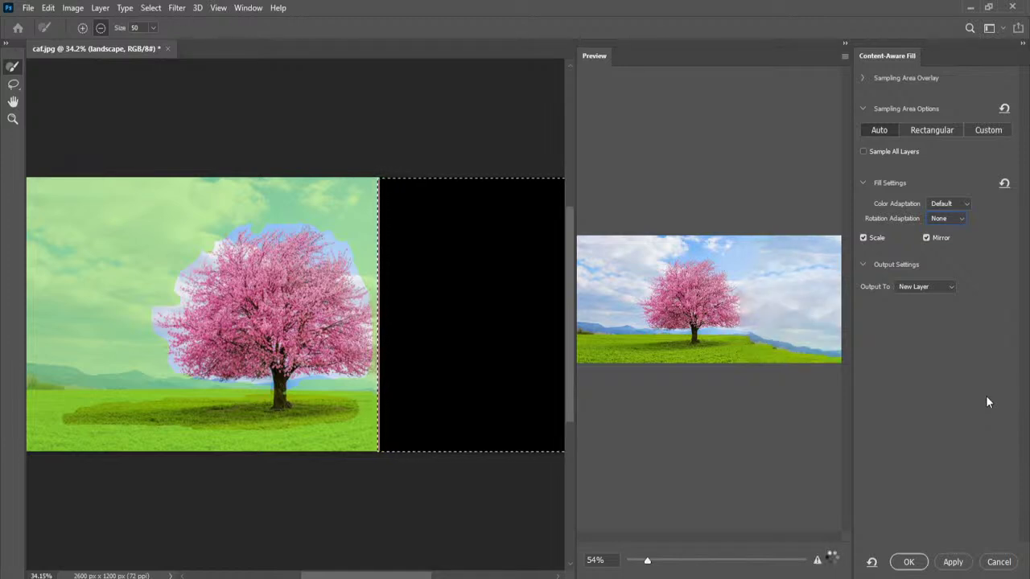
{"action": "left_click", "coordinate": [925, 237]}
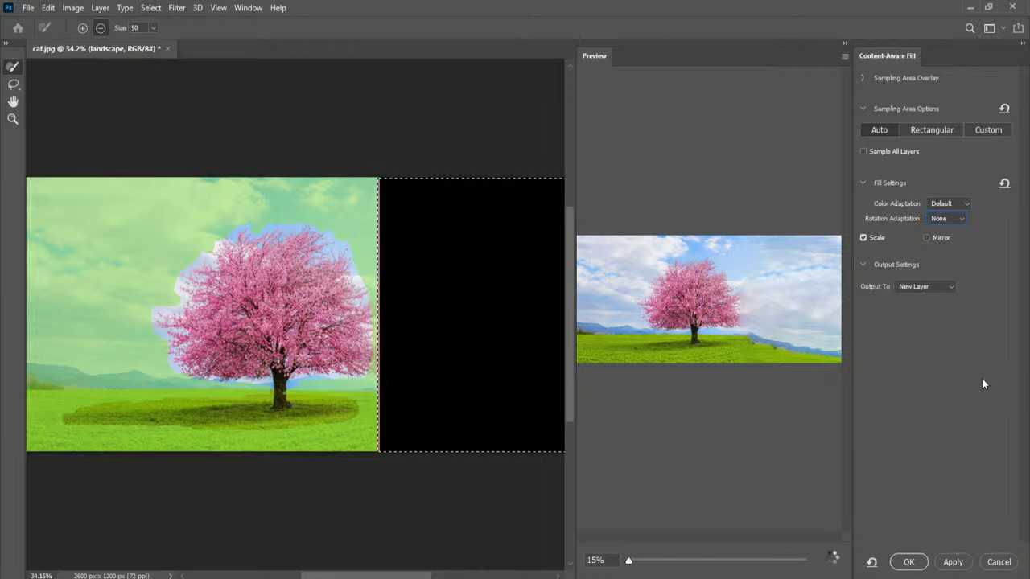
{"action": "left_click", "coordinate": [926, 238]}
{"action": "left_click", "coordinate": [487, 234]}
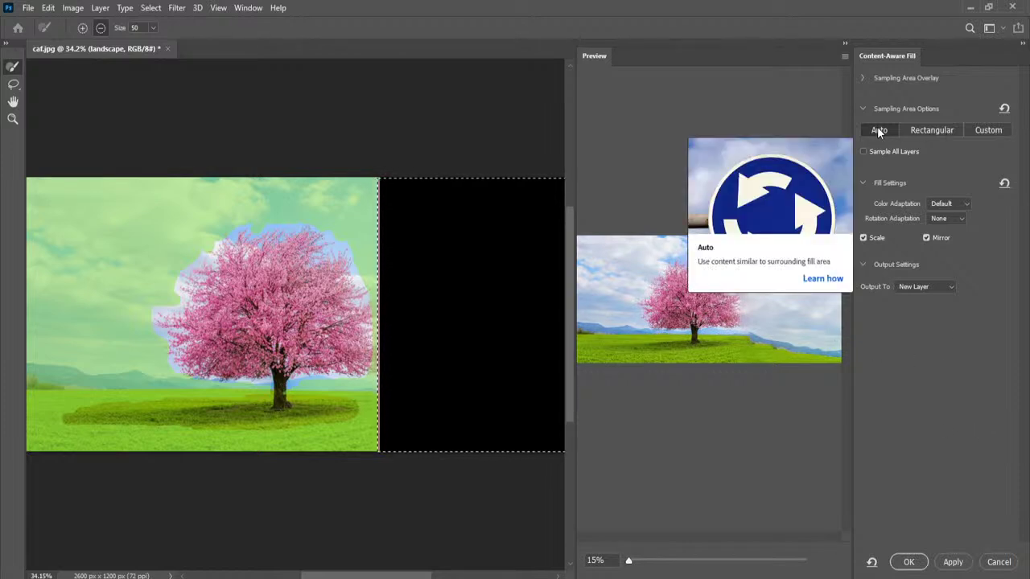
- Switch the sampling area to Rectangular and enable both Mirror and Scale in the fill settings
{"action": "left_click", "coordinate": [930, 129]}
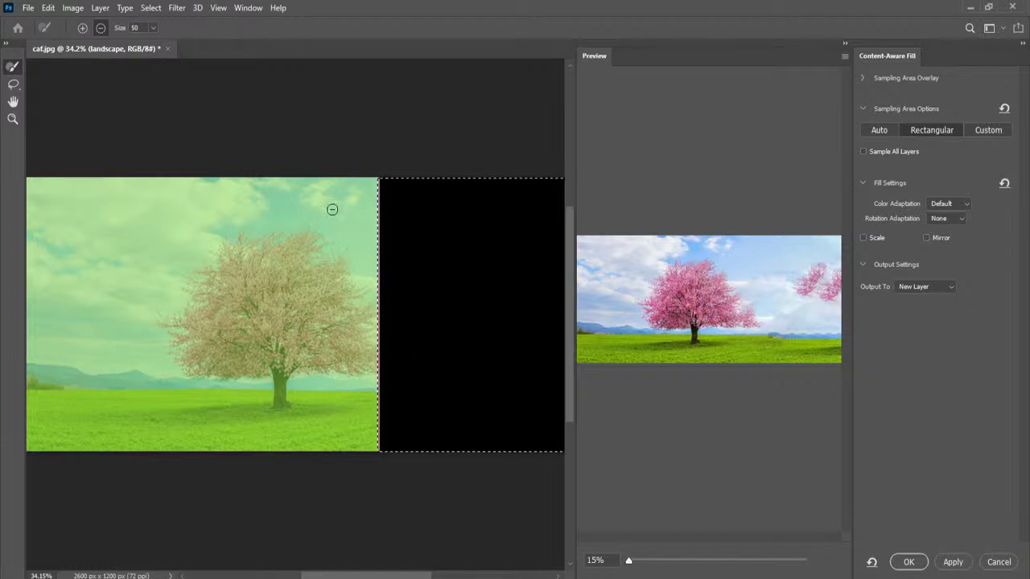
{"action": "left_click", "coordinate": [929, 131]}
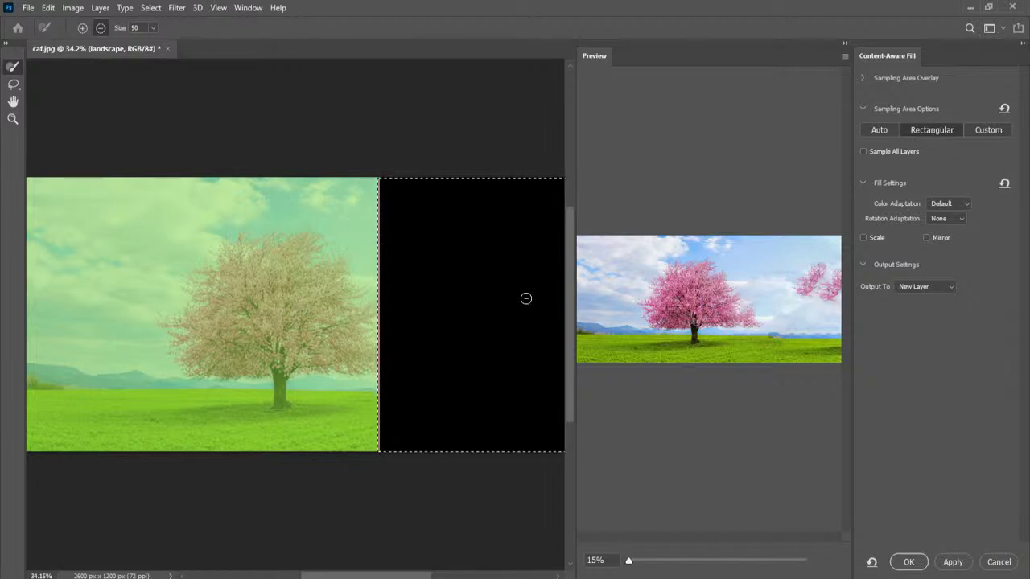
{"action": "left_click", "coordinate": [925, 237]}
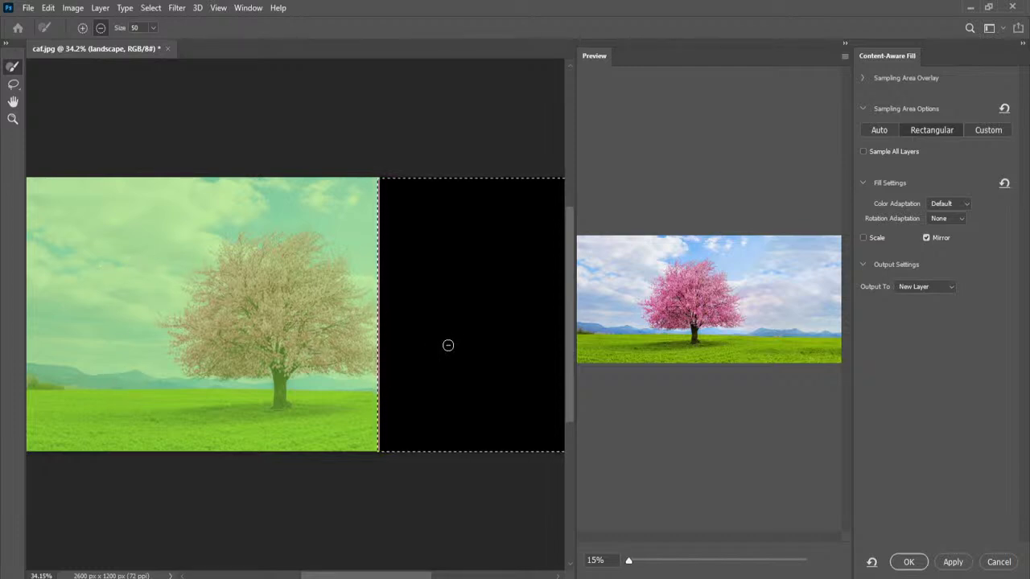
{"action": "left_click", "coordinate": [863, 238]}
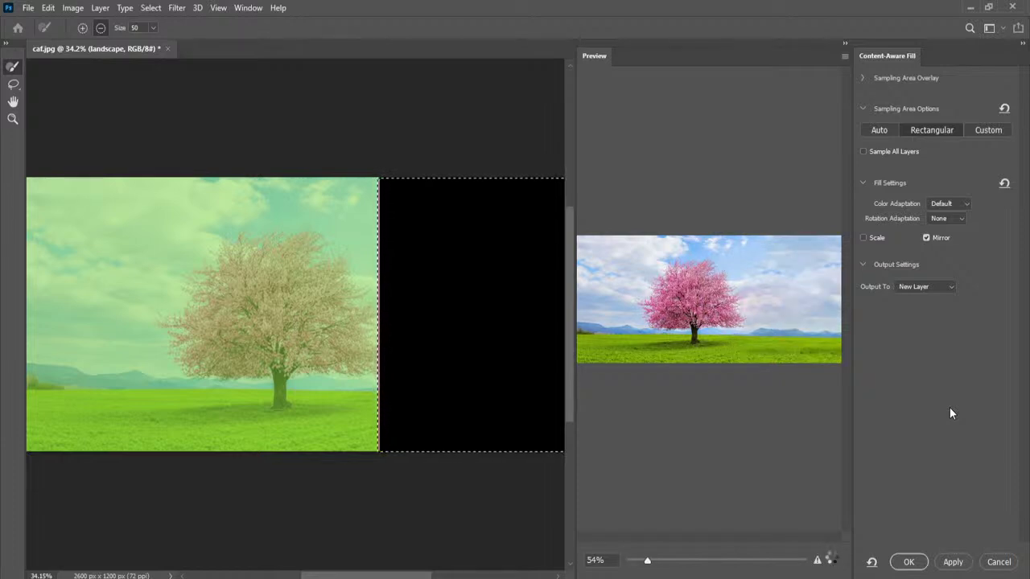
{"action": "left_click", "coordinate": [863, 239]}
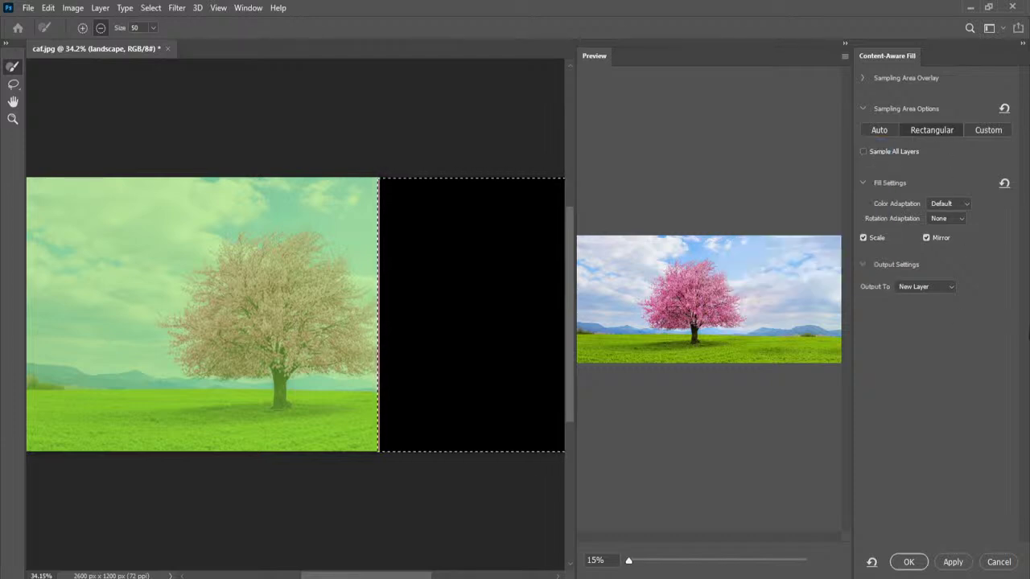
- Try the Custom sampling area, accepting the notice and enlarging the sampling brush to 150
{"action": "left_click", "coordinate": [992, 133]}
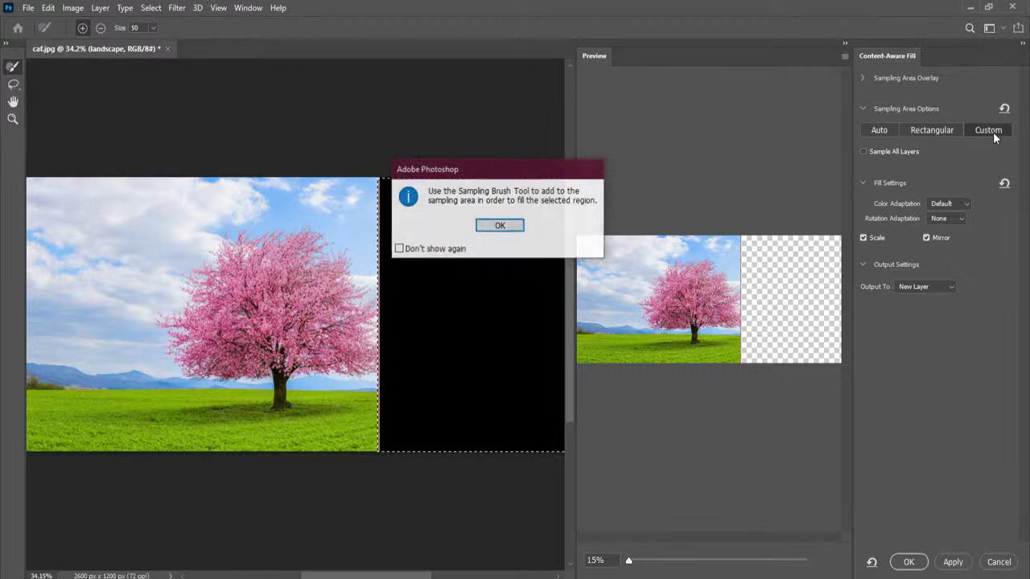
{"action": "left_click", "coordinate": [512, 230]}
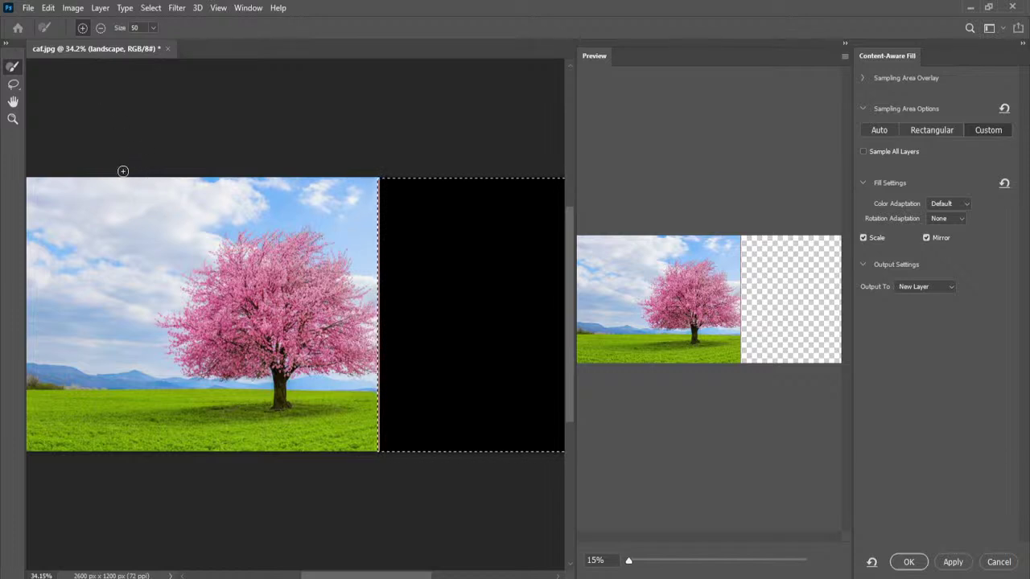
{"action": "key", "text": "bracketright"}
{"action": "key", "text": "bracketright"}
{"action": "key", "text": "bracketright"}
{"action": "key", "text": "bracketright"}
{"action": "key", "text": "bracketright"}
{"action": "key", "text": "bracketright"}
{"action": "key", "text": "bracketright"}
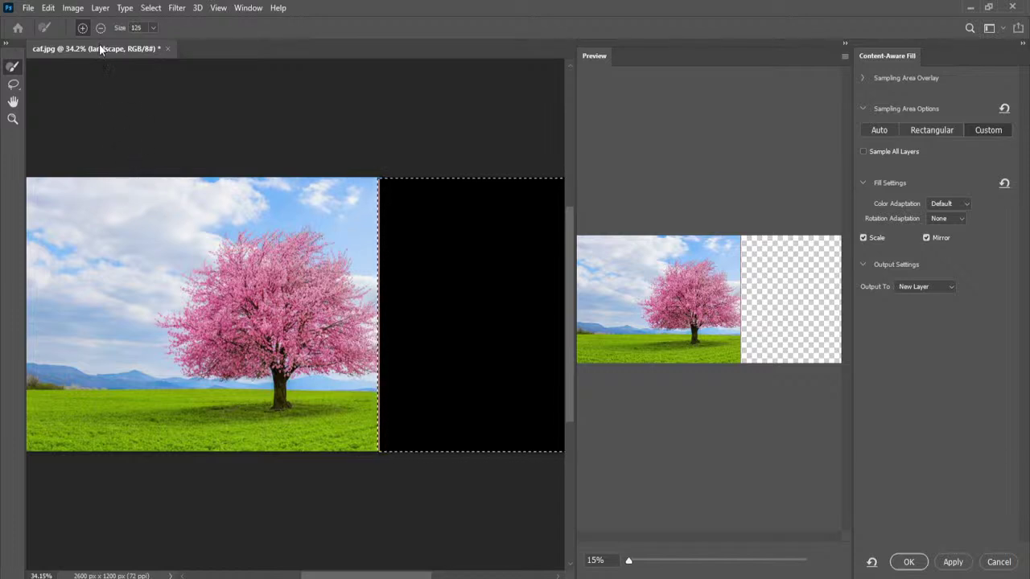
- Paint sampling areas over the scenery left of the tree, the sky above it and the grass strip below it
{"action": "mouse_move", "coordinate": [143, 176]}
{"action": "left_mouse_down"}
{"action": "mouse_move", "coordinate": [133, 281]}
{"action": "mouse_move", "coordinate": [149, 465]}
{"action": "mouse_move", "coordinate": [123, 202]}
{"action": "mouse_move", "coordinate": [119, 473]}
{"action": "mouse_move", "coordinate": [81, 186]}
{"action": "mouse_move", "coordinate": [117, 158]}
{"action": "mouse_move", "coordinate": [93, 266]}
{"action": "mouse_move", "coordinate": [111, 427]}
{"action": "mouse_move", "coordinate": [55, 113]}
{"action": "mouse_move", "coordinate": [31, 340]}
{"action": "mouse_move", "coordinate": [28, 296]}
{"action": "mouse_move", "coordinate": [31, 445]}
{"action": "mouse_move", "coordinate": [64, 460]}
{"action": "mouse_move", "coordinate": [83, 454]}
{"action": "mouse_move", "coordinate": [90, 416]}
{"action": "mouse_move", "coordinate": [97, 475]}
{"action": "left_mouse_up"}
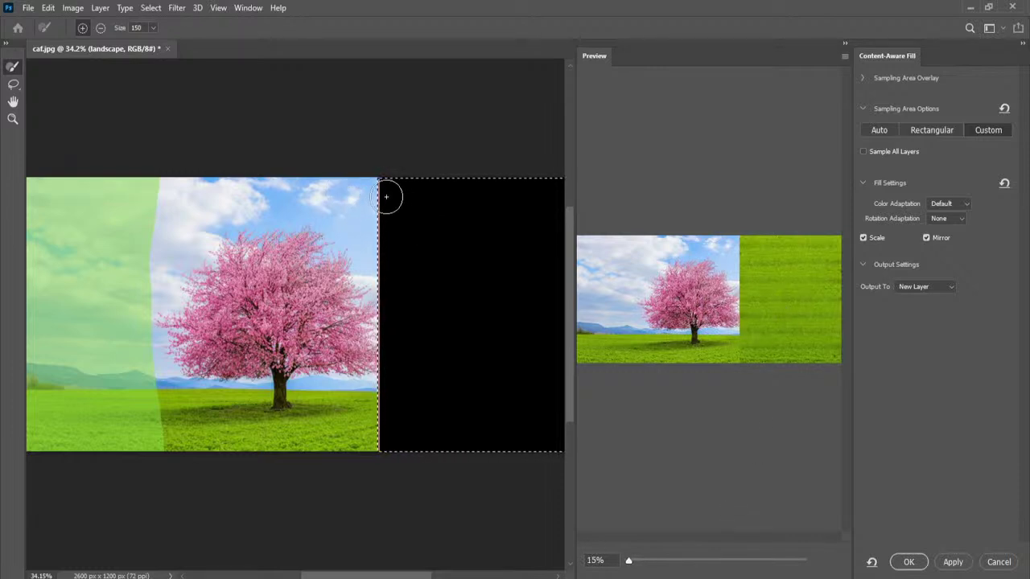
{"action": "mouse_move", "coordinate": [380, 203]}
{"action": "left_mouse_down"}
{"action": "mouse_move", "coordinate": [171, 208]}
{"action": "mouse_move", "coordinate": [223, 190]}
{"action": "mouse_move", "coordinate": [209, 177]}
{"action": "mouse_move", "coordinate": [406, 175]}
{"action": "mouse_move", "coordinate": [252, 175]}
{"action": "mouse_move", "coordinate": [171, 188]}
{"action": "mouse_move", "coordinate": [178, 196]}
{"action": "mouse_move", "coordinate": [161, 219]}
{"action": "left_mouse_up"}
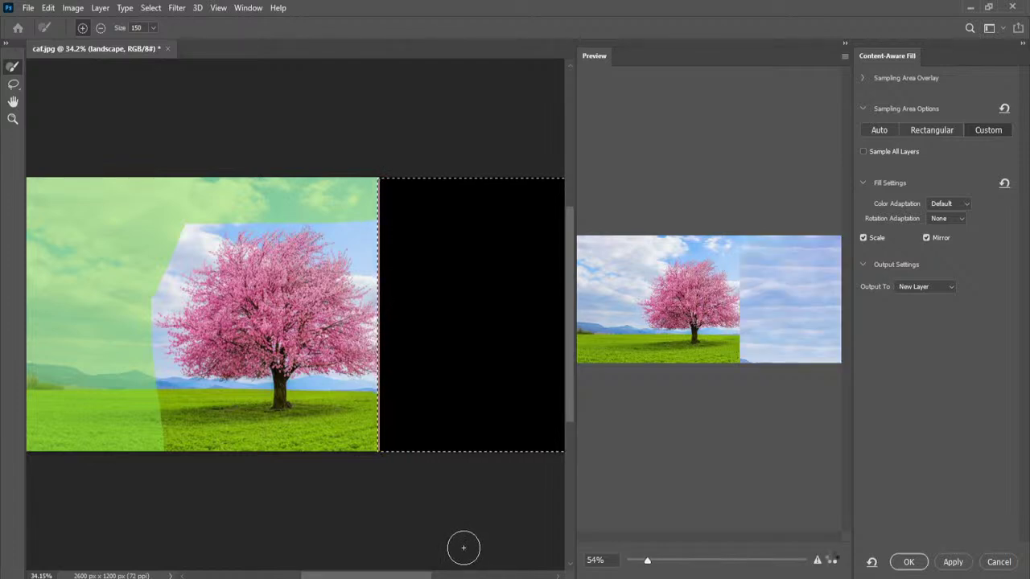
{"action": "left_click_drag", "start_coordinate": [161, 441], "coordinate": [361, 444]}
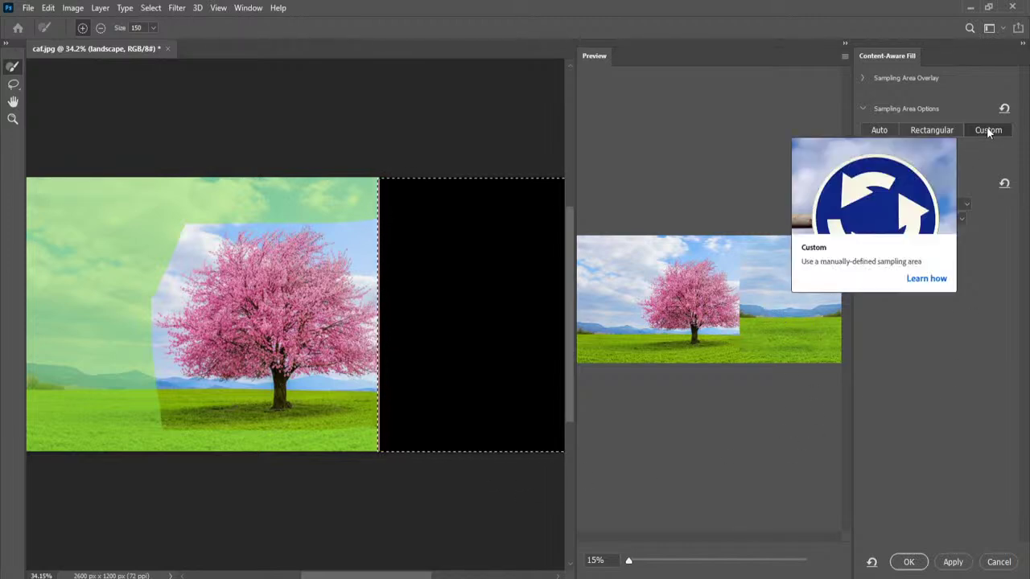
- Return to Rectangular sampling, apply the fill with output to New Layer, and deselect
{"action": "left_click", "coordinate": [928, 129]}
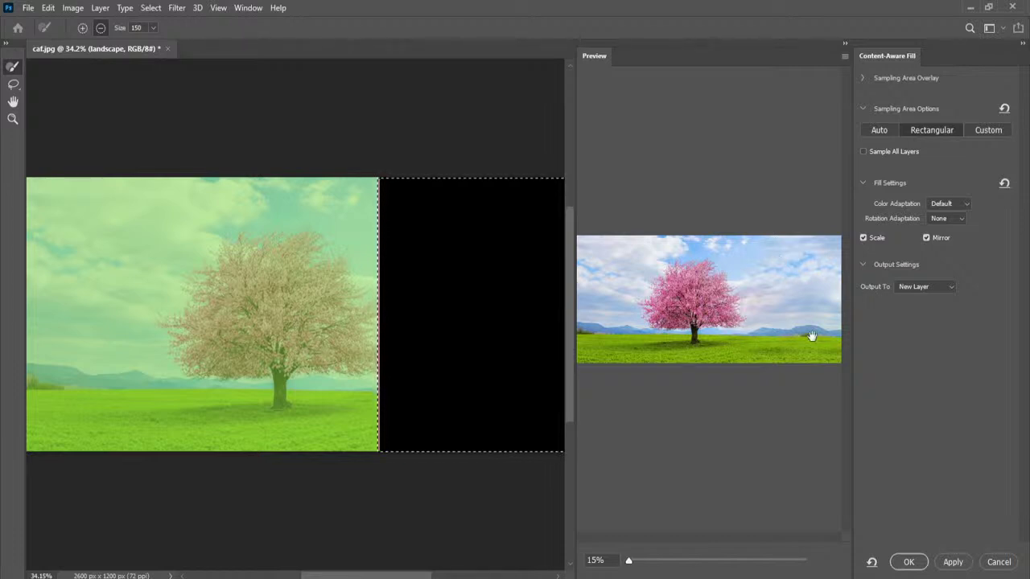
{"action": "left_click", "coordinate": [913, 286]}
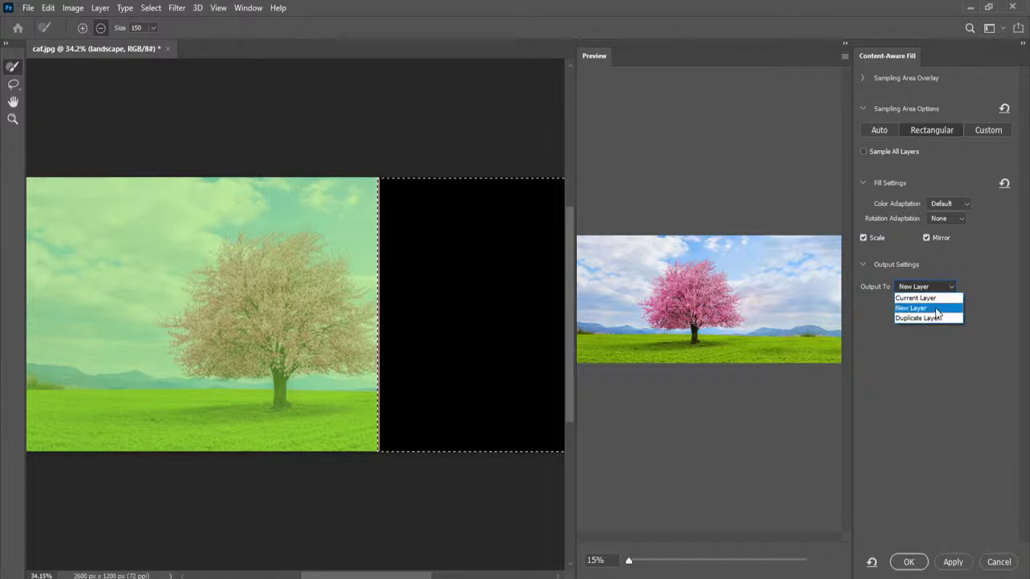
{"action": "left_click", "coordinate": [936, 309]}
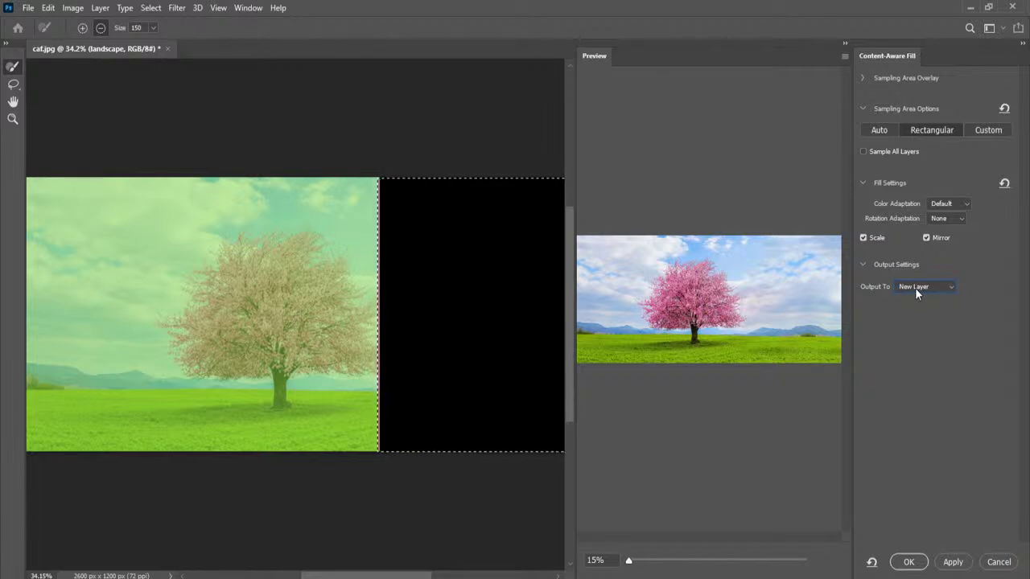
{"action": "left_click", "coordinate": [908, 563]}
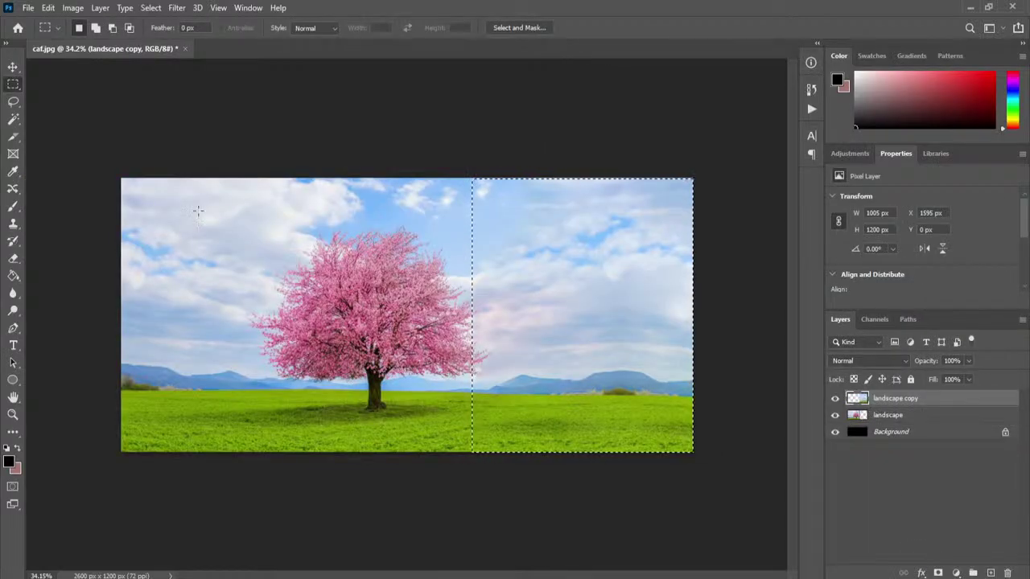
{"action": "key", "text": "ctrl+d"}
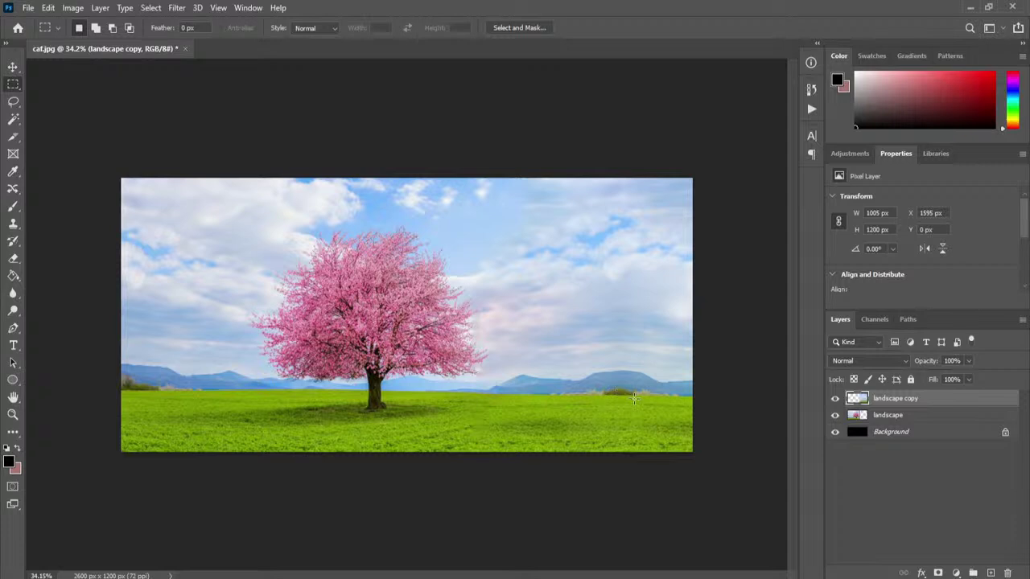
- Hide the landscape copy layer and select the empty black area with the landscape layer active
{"action": "left_click", "coordinate": [835, 398]}
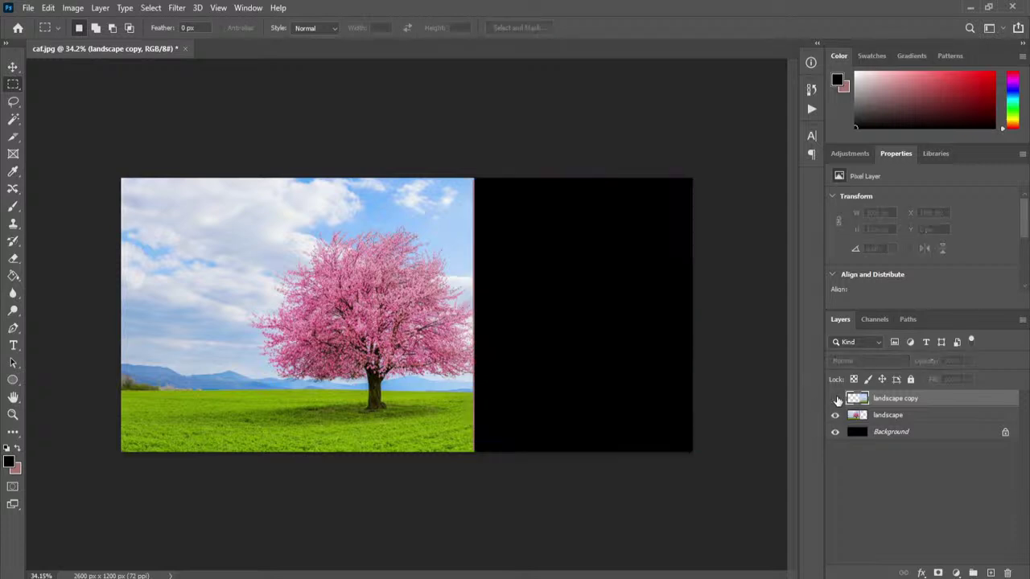
{"action": "left_click", "coordinate": [888, 415]}
{"action": "left_click_drag", "start_coordinate": [736, 130], "coordinate": [471, 543]}
- Content-Aware Fill the selection to a new layer using Rectangular sampling with Mirror on and Scale off, and deselect
{"action": "left_click", "coordinate": [48, 8]}
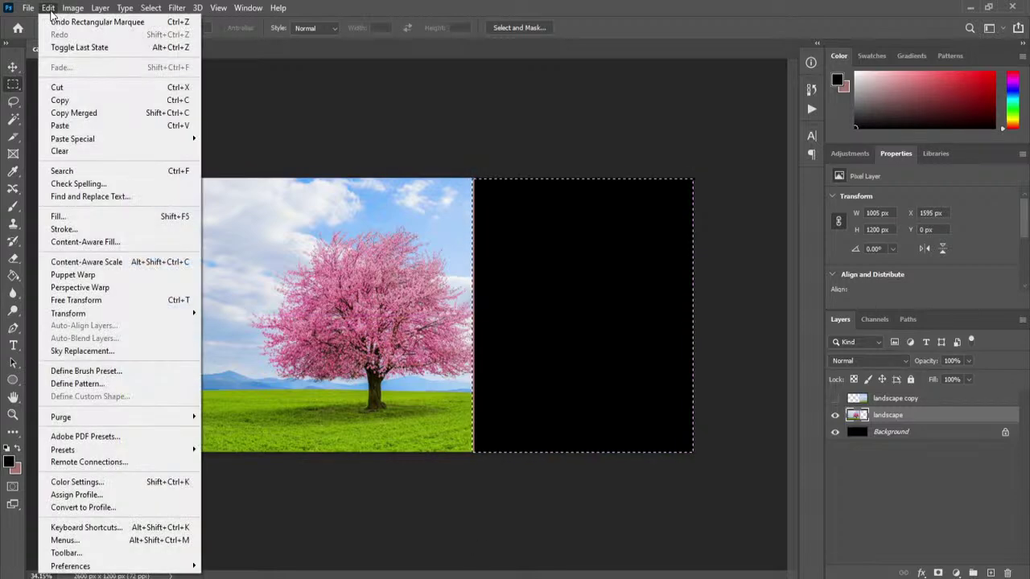
{"action": "left_click", "coordinate": [118, 242]}
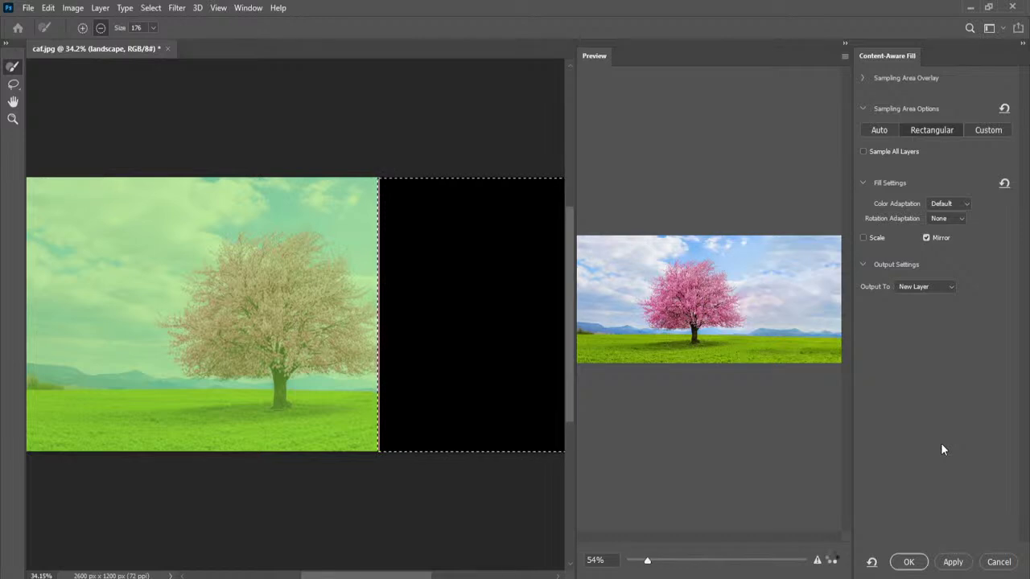
{"action": "left_click", "coordinate": [909, 562]}
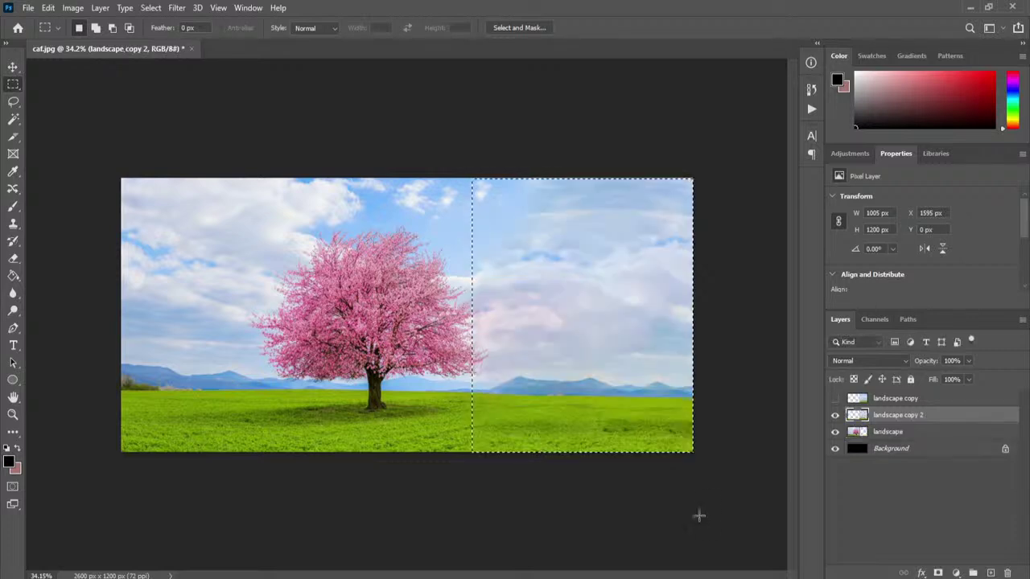
{"action": "key", "text": "ctrl+d"}
- Compare the two fills by toggling the visibility of the landscape copy layer
{"action": "left_click", "coordinate": [917, 399]}
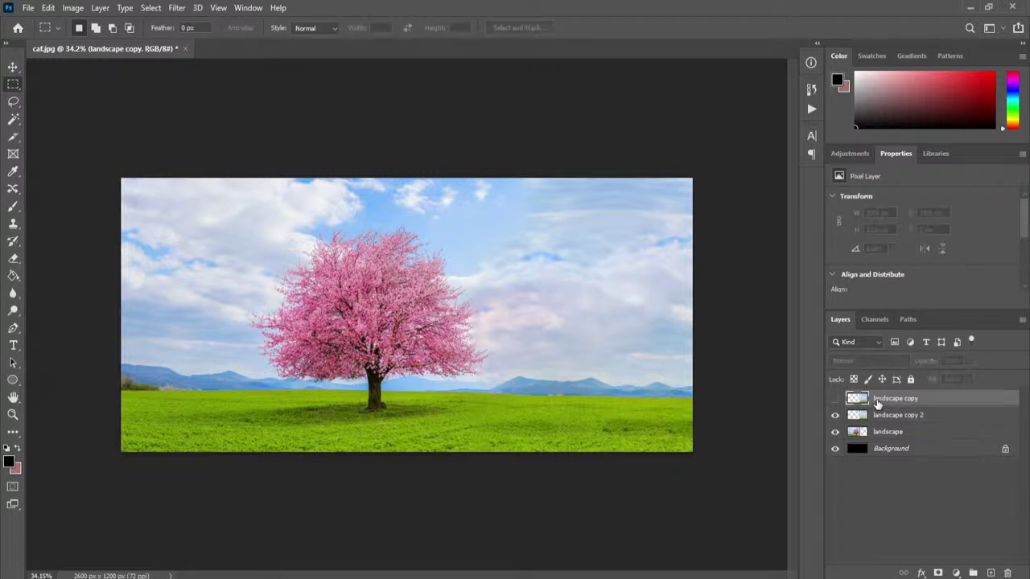
{"action": "left_click", "coordinate": [835, 399]}
{"action": "left_click", "coordinate": [835, 400]}
{"action": "left_click", "coordinate": [835, 400]}
{"action": "left_click", "coordinate": [836, 400]}
{"action": "left_click", "coordinate": [835, 400]}
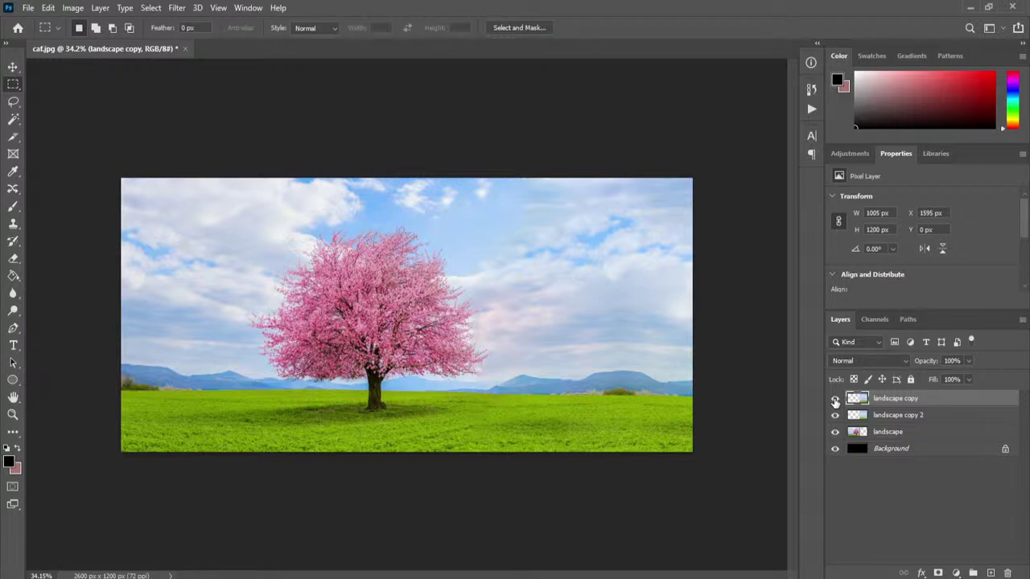
{"action": "left_click", "coordinate": [835, 400]}
- Move the landscape copy 2 layer above landscape copy, compare them by toggling visibility, and leave both visible
{"action": "left_click", "coordinate": [922, 418]}
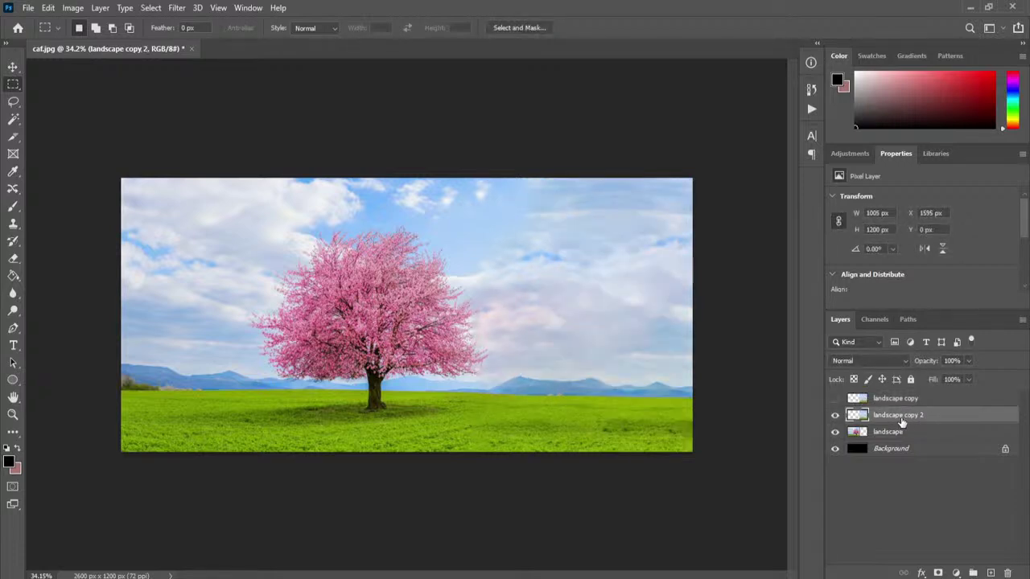
{"action": "left_click_drag", "start_coordinate": [889, 416], "coordinate": [893, 396]}
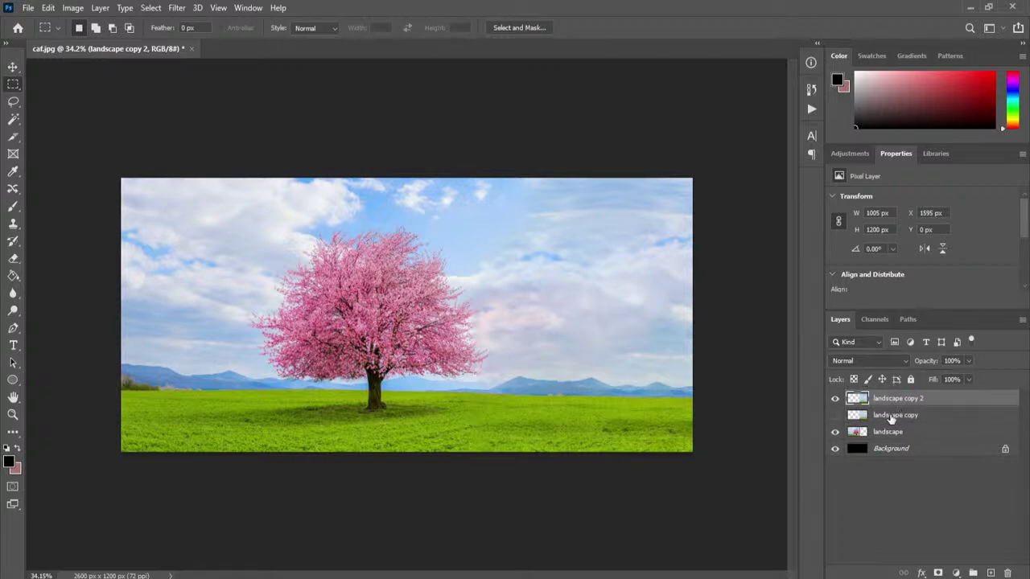
{"action": "left_click", "coordinate": [835, 415]}
{"action": "left_click", "coordinate": [834, 416]}
{"action": "left_click", "coordinate": [897, 416]}
{"action": "left_click", "coordinate": [900, 407]}
{"action": "left_click", "coordinate": [834, 398]}
{"action": "left_click", "coordinate": [893, 414]}
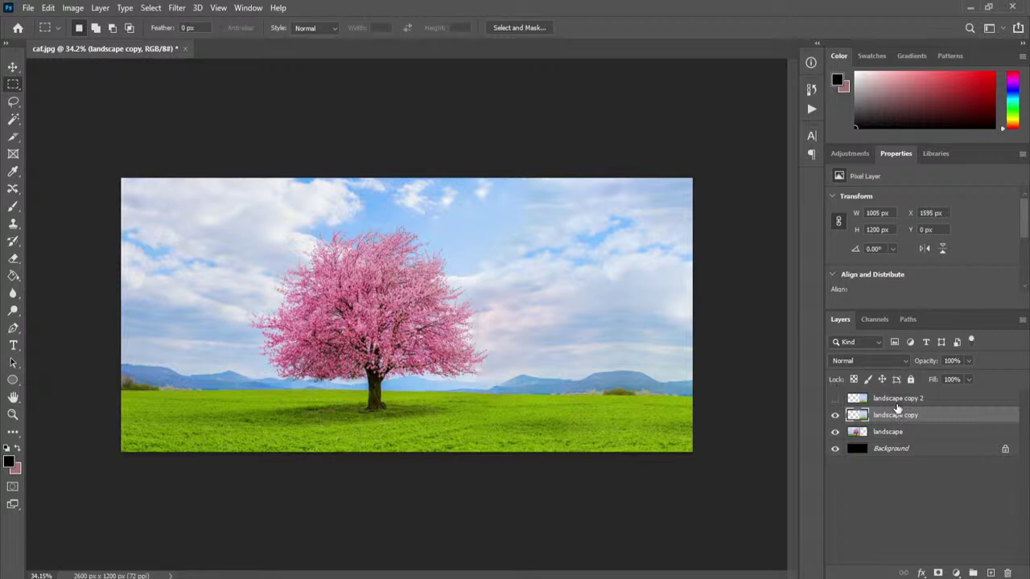
{"action": "left_click", "coordinate": [897, 400]}
{"action": "left_click", "coordinate": [834, 399]}
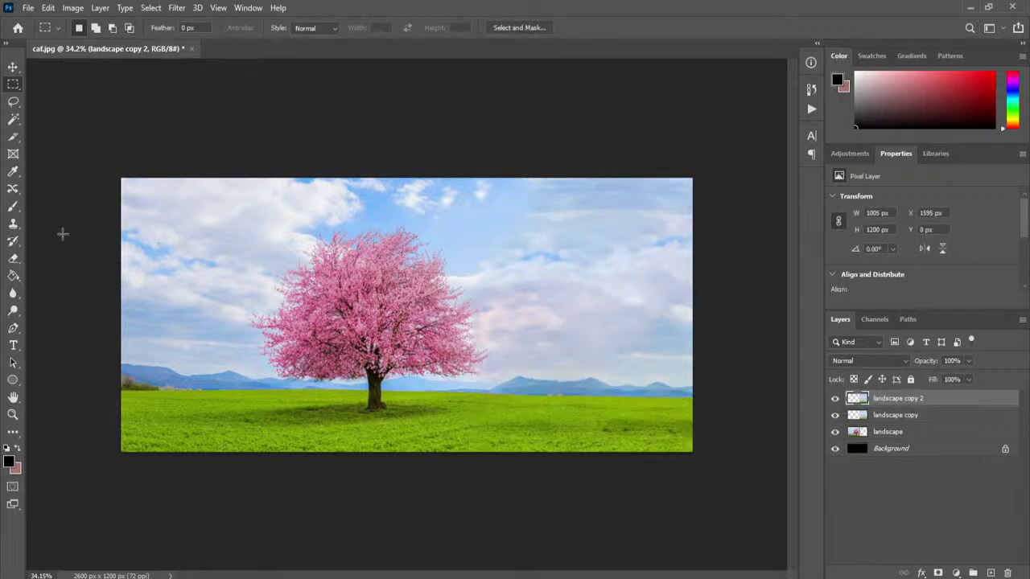
- Erase the right-hand sky and mountain areas of the landscape copy 2 layer with a soft Eraser brush enlarged to 500 px
{"action": "left_click", "coordinate": [13, 259]}
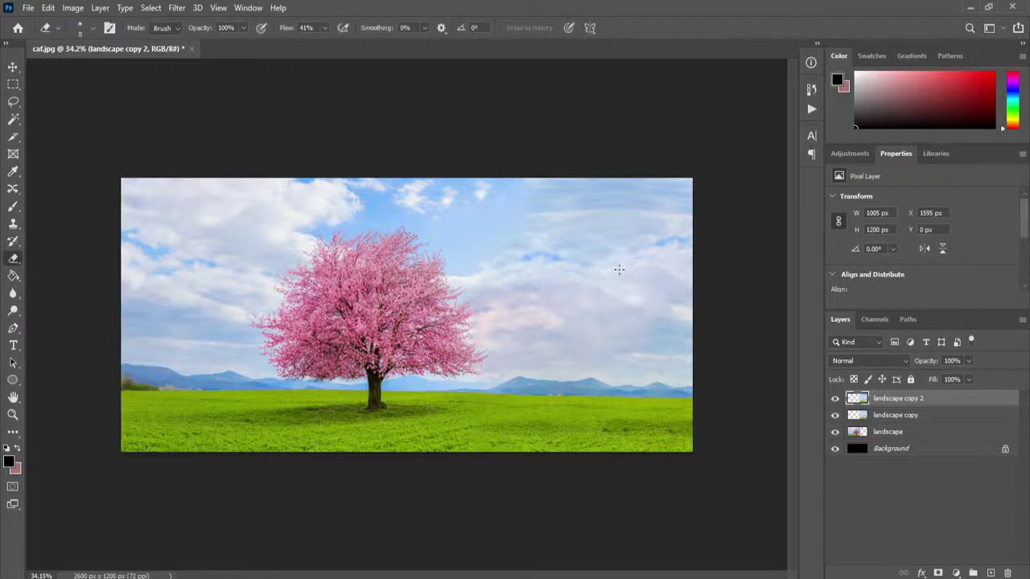
{"action": "key", "text": "bracketright"}
{"action": "key", "text": "bracketright"}
{"action": "key", "text": "bracketright"}
{"action": "key", "text": "bracketright"}
{"action": "key", "text": "bracketright"}
{"action": "key", "text": "bracketright"}
{"action": "key", "text": "bracketright"}
{"action": "key", "text": "bracketright"}
{"action": "key", "text": "bracketright"}
{"action": "key", "text": "bracketright"}
{"action": "key", "text": "bracketright"}
{"action": "left_click", "coordinate": [92, 28]}
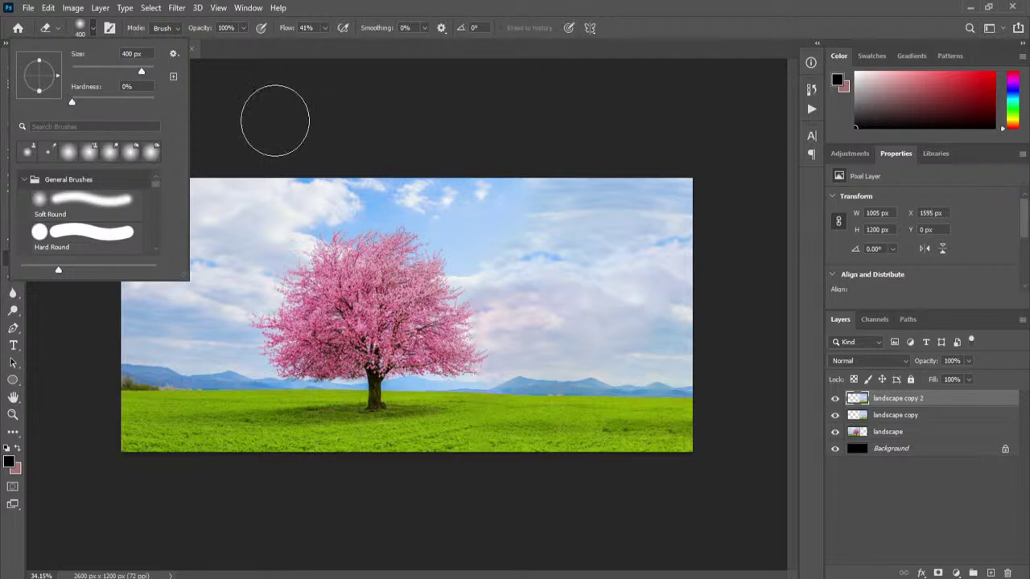
{"action": "left_click", "coordinate": [655, 49]}
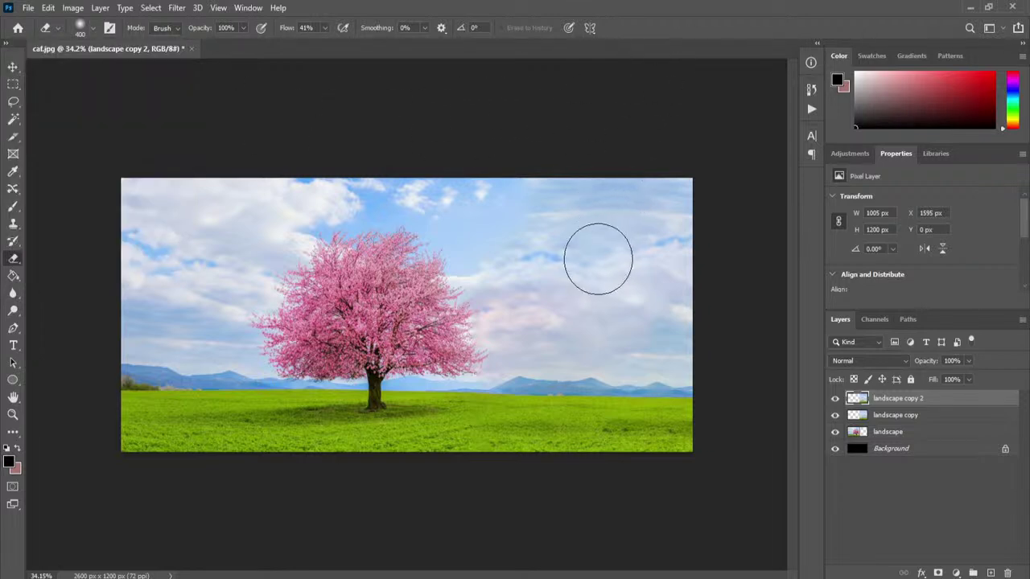
{"action": "key", "text": "bracketright"}
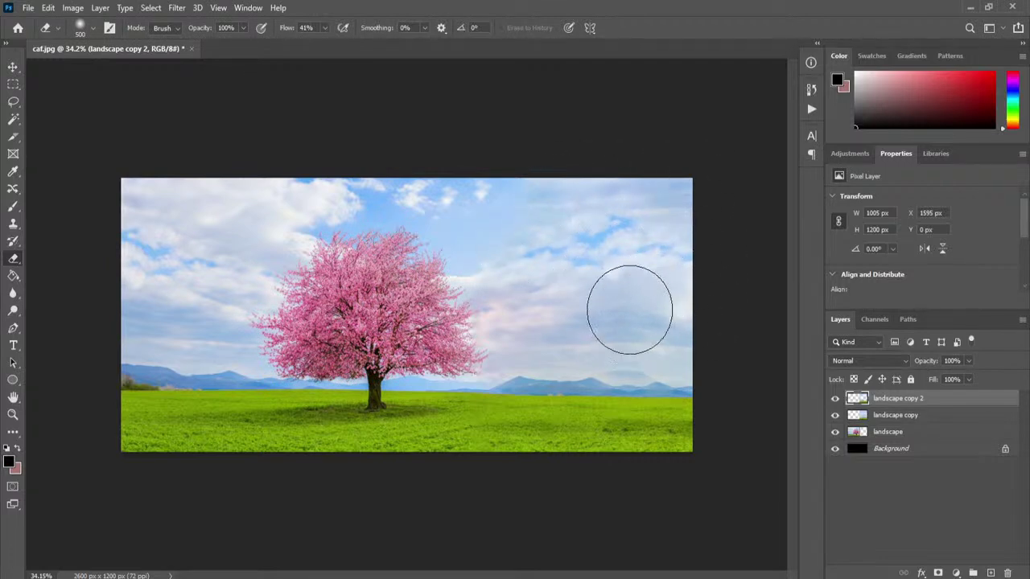
{"action": "mouse_move", "coordinate": [657, 338]}
{"action": "left_mouse_down"}
{"action": "mouse_move", "coordinate": [598, 343]}
{"action": "mouse_move", "coordinate": [691, 338]}
{"action": "mouse_move", "coordinate": [558, 343]}
{"action": "mouse_move", "coordinate": [688, 330]}
{"action": "left_mouse_up"}
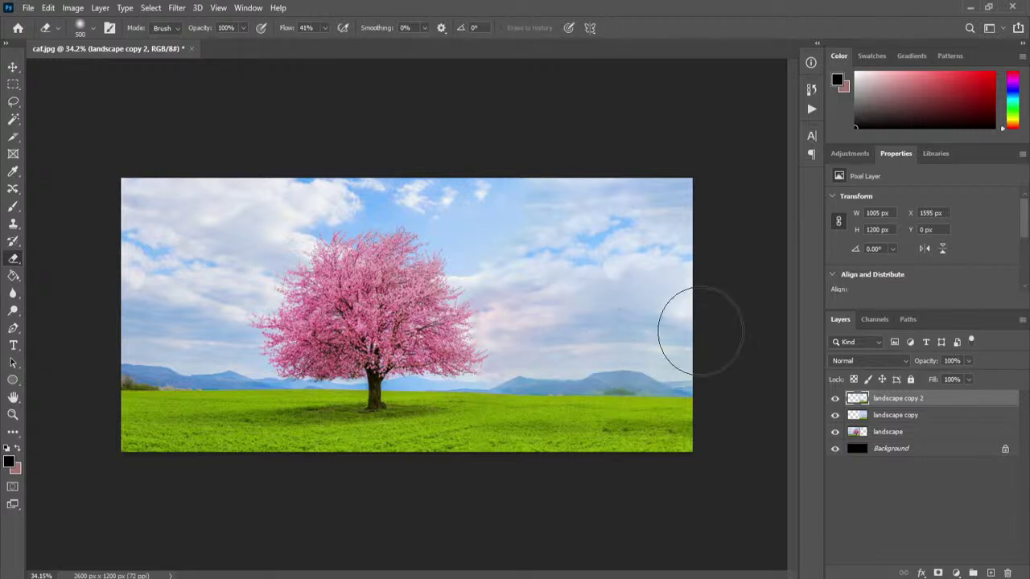
- Undo the recent Eraser strokes on the landscape copy 2 layer
{"action": "key", "text": "ctrl+z"}
{"action": "key", "text": "ctrl+z"}
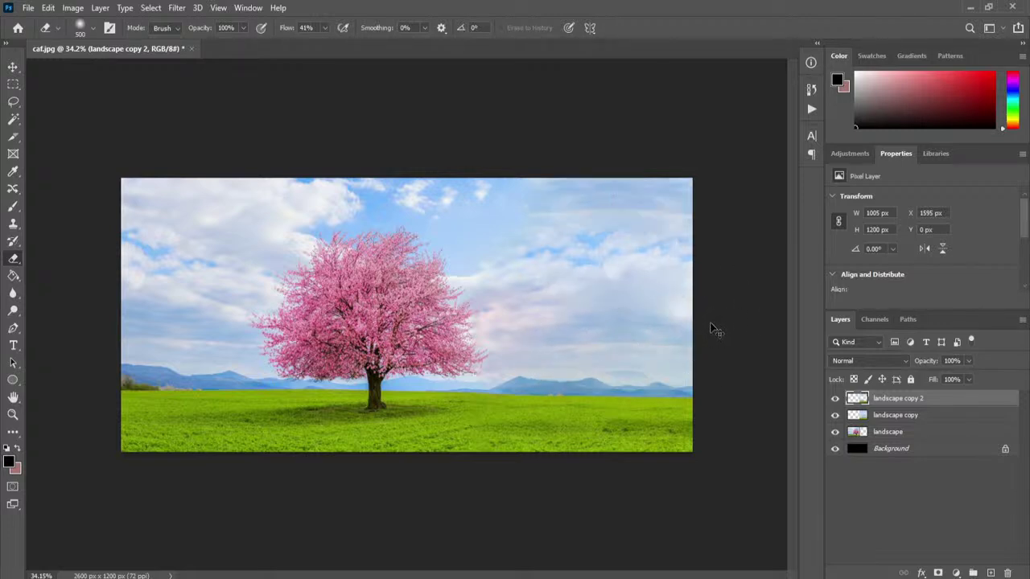
{"action": "key", "text": "ctrl+z"}
- Try erasing the right-hand sky of landscape copy 2 with the Eraser brush resized to 150 px and 400 px, and undo the last stroke
{"action": "key", "text": "bracketright"}
{"action": "key", "text": "bracketright"}
{"action": "key", "text": "bracketright"}
{"action": "key", "text": "bracketleft"}
{"action": "key", "text": "bracketleft"}
{"action": "key", "text": "bracketleft"}
{"action": "key", "text": "bracketleft"}
{"action": "key", "text": "bracketleft"}
{"action": "key", "text": "bracketleft"}
{"action": "key", "text": "bracketleft"}
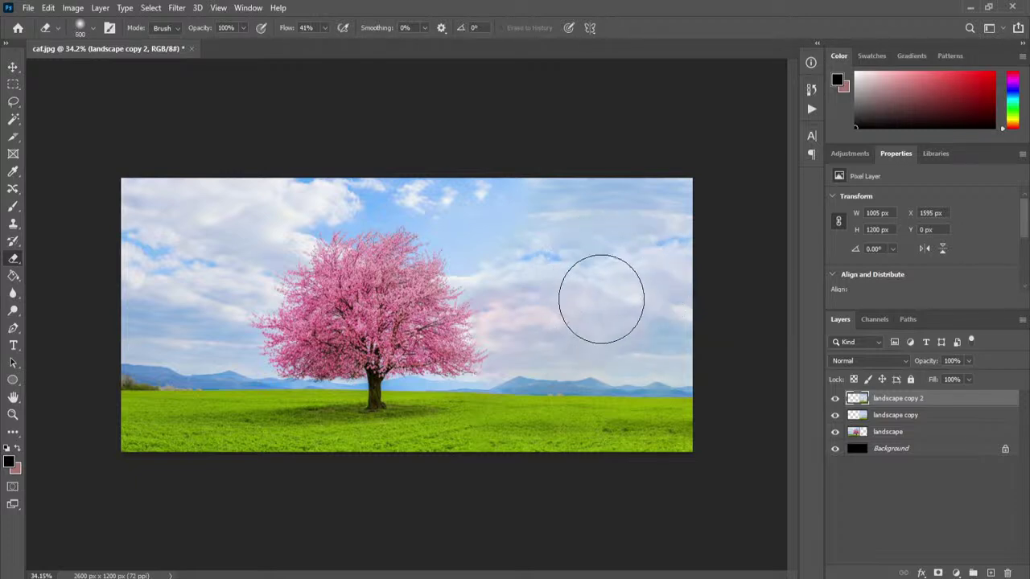
{"action": "key", "text": "bracketleft"}
{"action": "key", "text": "bracketleft"}
{"action": "key", "text": "bracketleft"}
{"action": "key", "text": "bracketleft"}
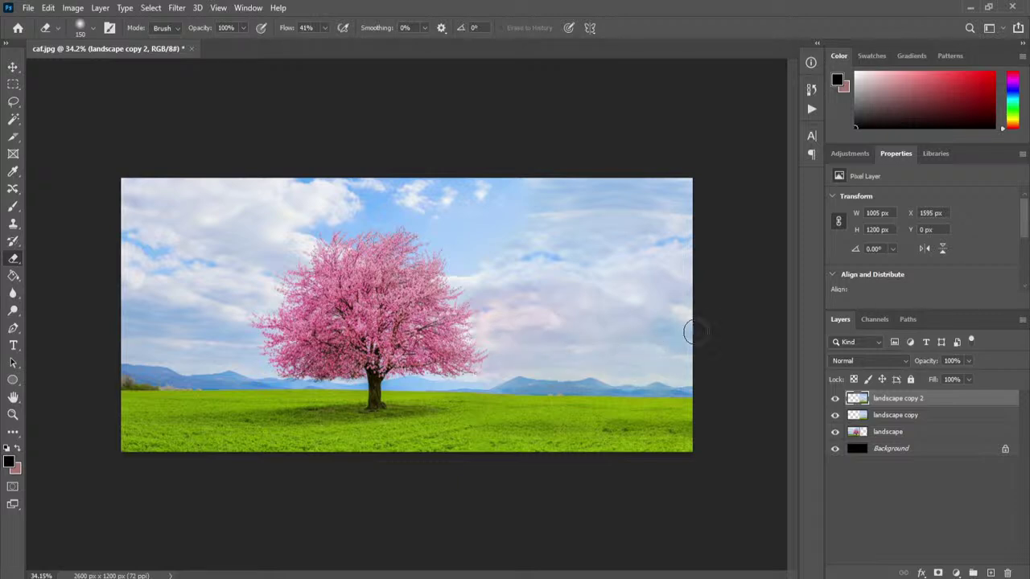
{"action": "key", "text": "bracketright"}
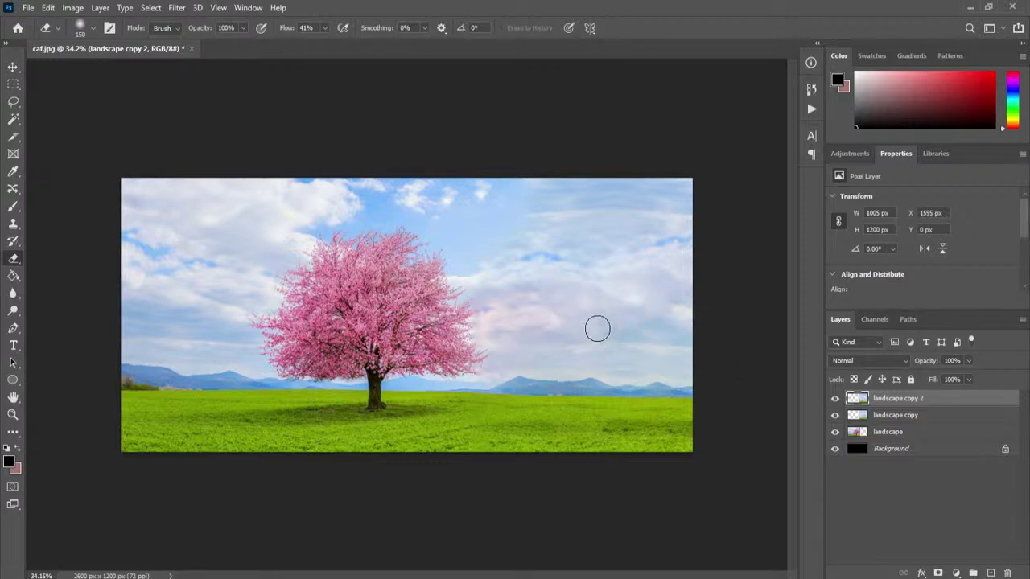
{"action": "key", "text": "bracketright"}
{"action": "key", "text": "bracketright"}
{"action": "key", "text": "bracketright"}
{"action": "key", "text": "bracketright"}
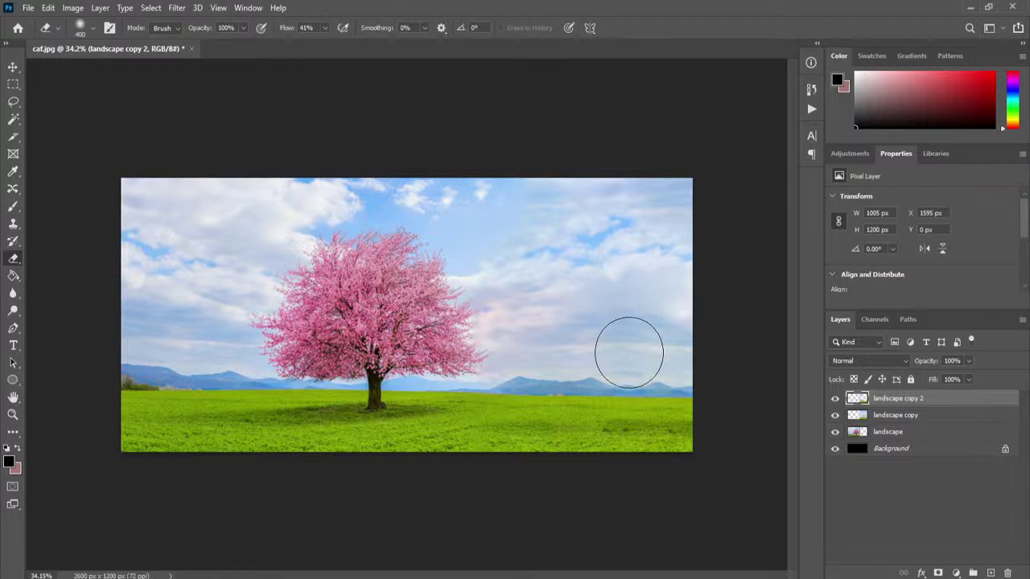
{"action": "key", "text": "ctrl+z"}
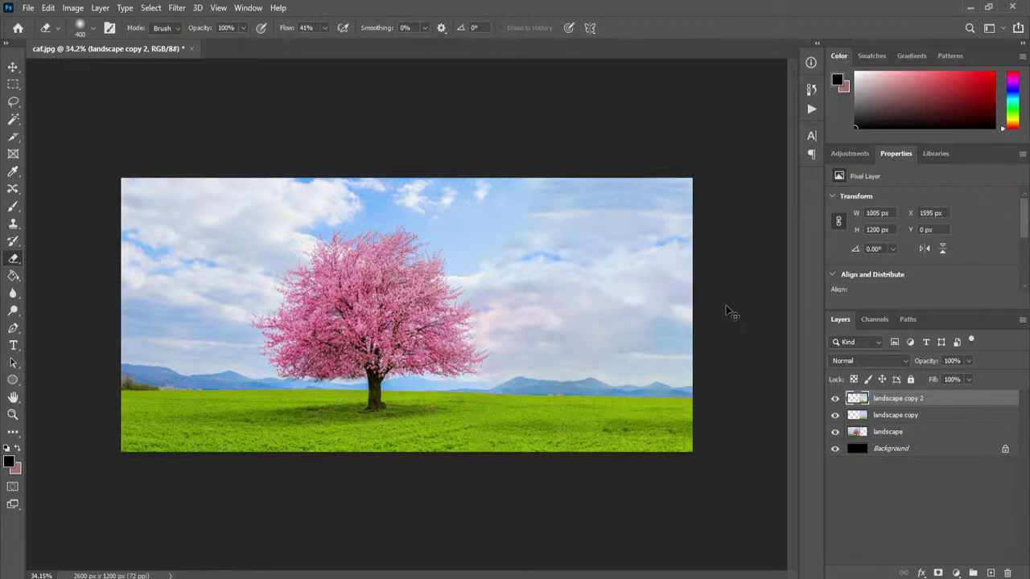
- Erase the upper right-hand sky of landscape copy 2 with the Eraser brush enlarged to 700 px, and switch to the Move tool
{"action": "key", "text": "bracketright"}
{"action": "key", "text": "bracketright"}
{"action": "key", "text": "bracketright"}
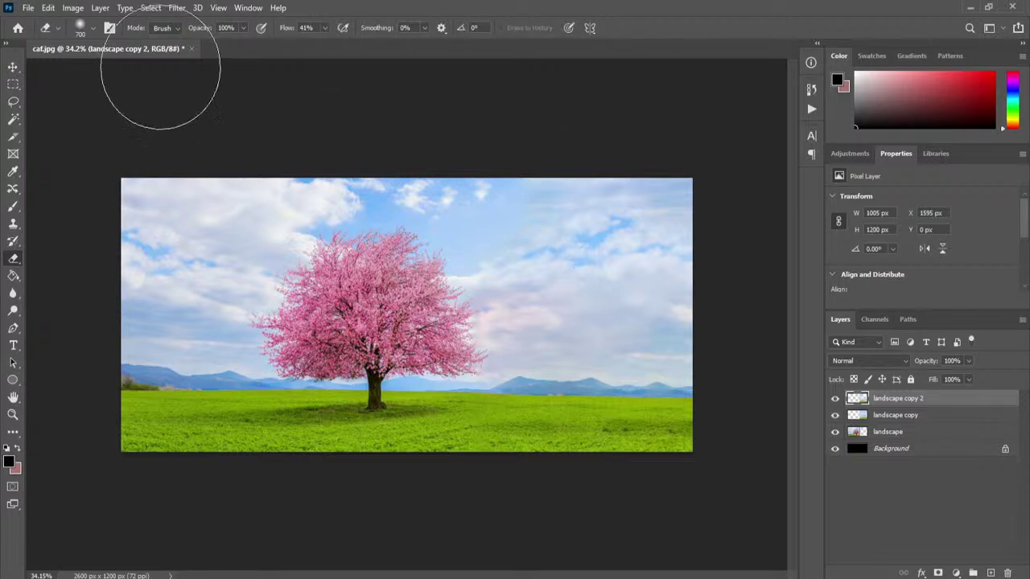
{"action": "left_click", "coordinate": [13, 67]}
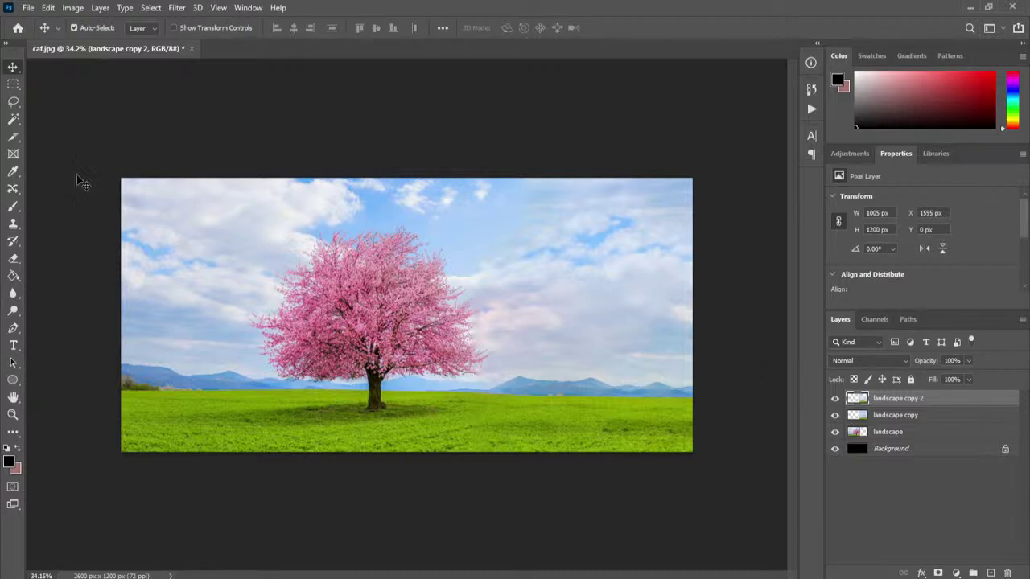
- Crop the image to a full-height rectangular selection about 2319 px wide from the left edge, trimming the right-hand strip, and deselect
{"action": "left_click", "coordinate": [13, 84]}
{"action": "left_click_drag", "start_coordinate": [120, 178], "coordinate": [631, 545]}
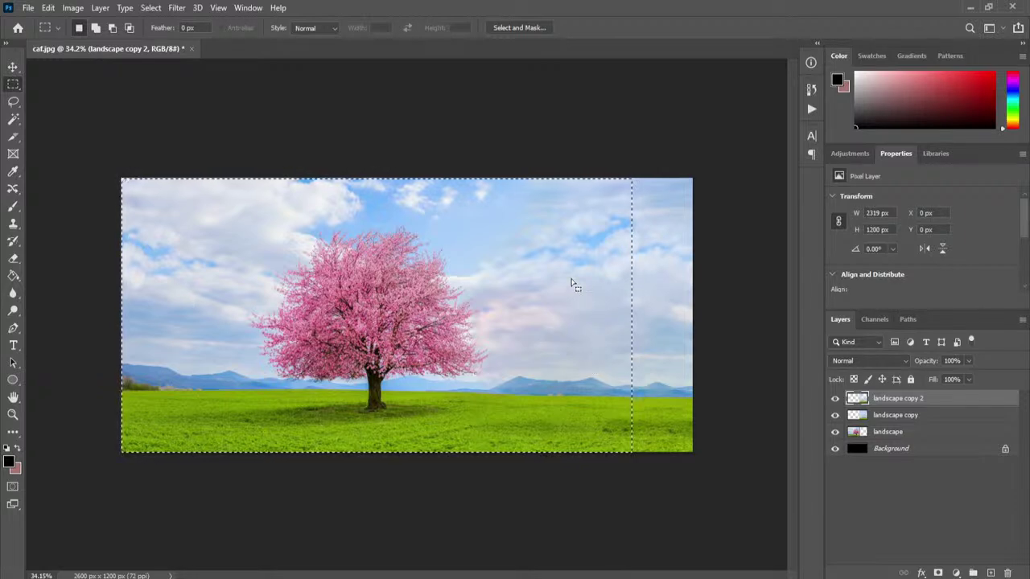
{"action": "left_click", "coordinate": [72, 8]}
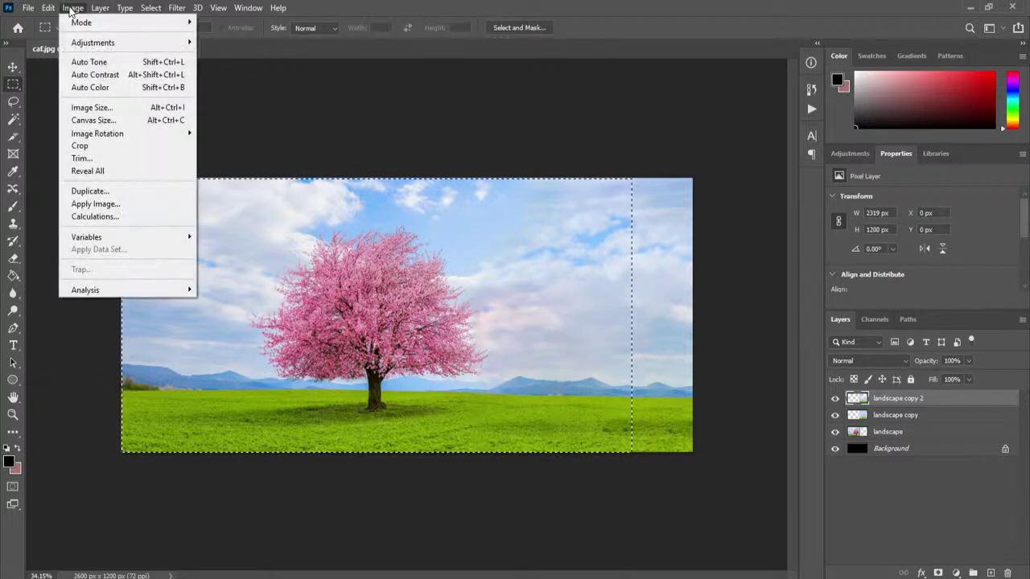
{"action": "left_click", "coordinate": [109, 149]}
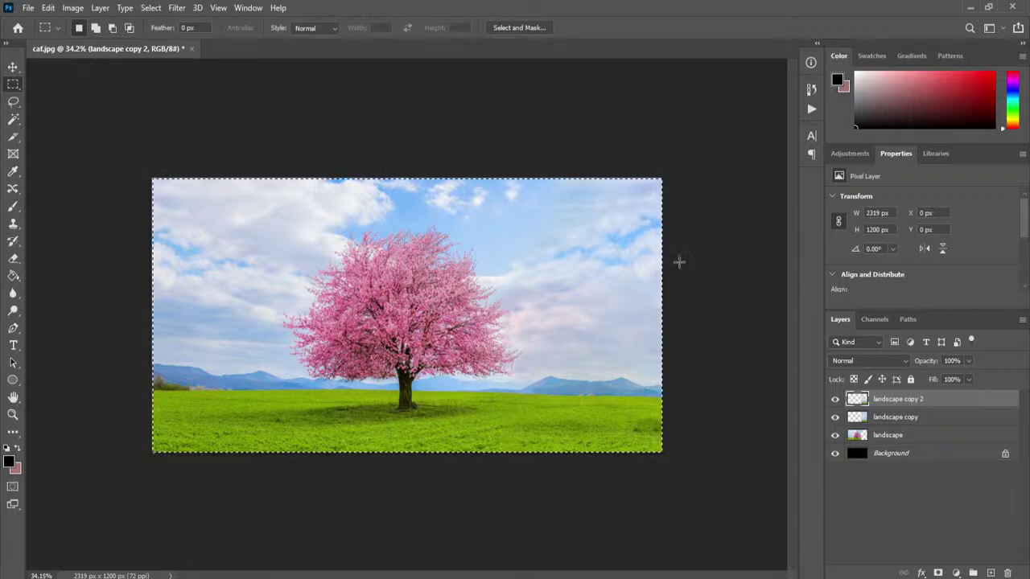
{"action": "key", "text": "ctrl+d"}
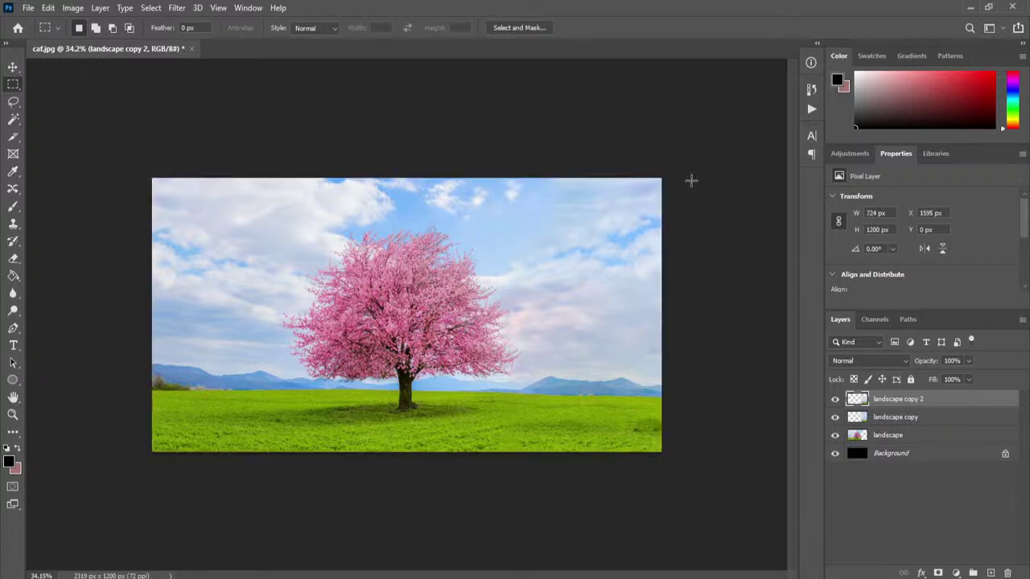